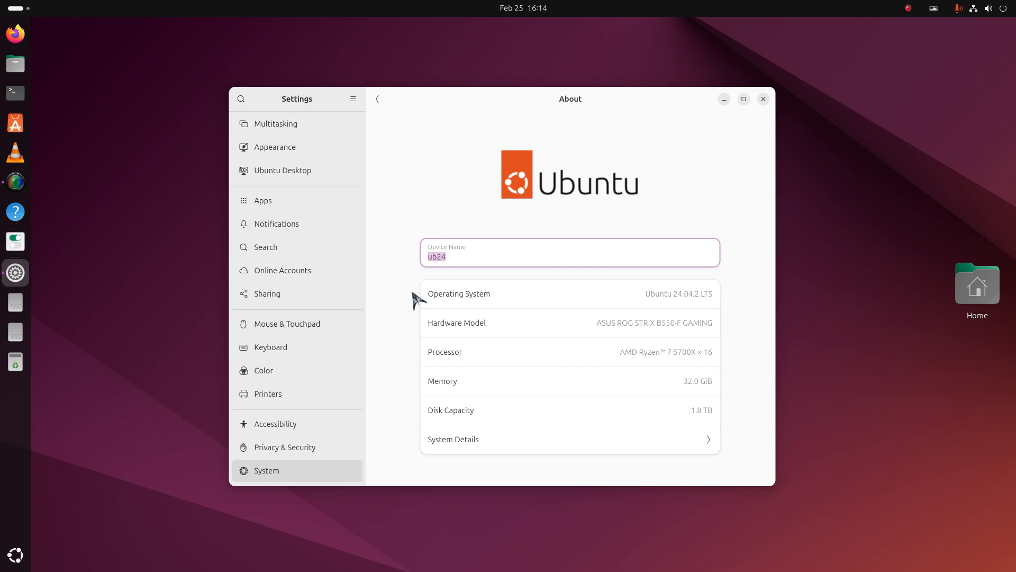
Step: In the Accessibility seeing options, try the Default cursor size, set it back to Largest, and close Settings
click(308, 430)
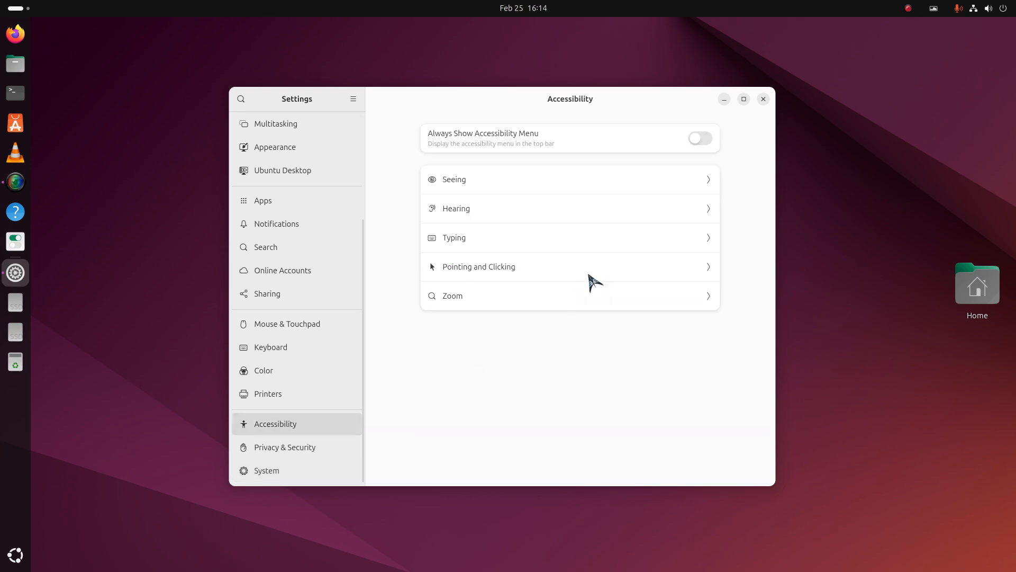
click(490, 176)
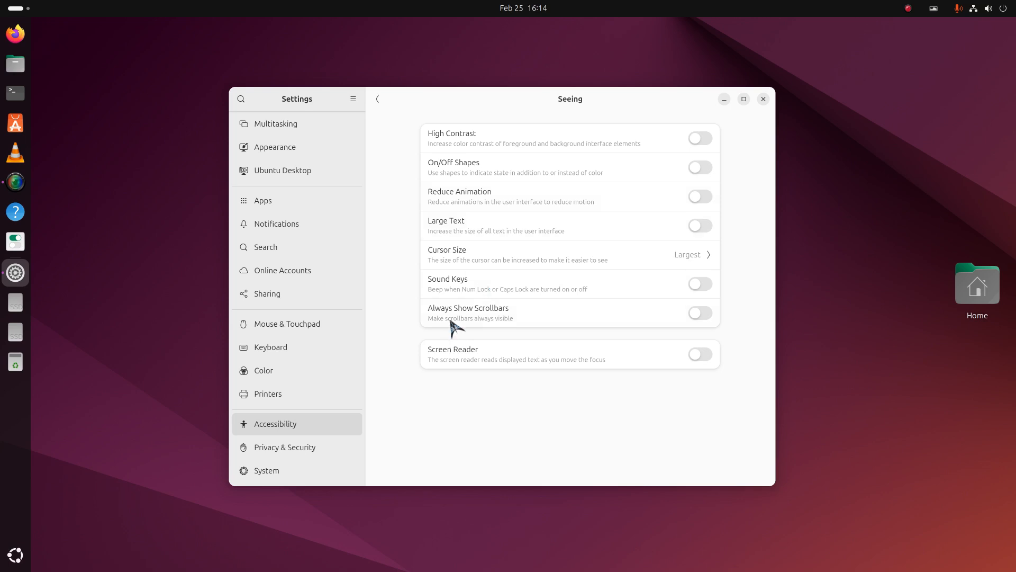
click(470, 257)
click(422, 327)
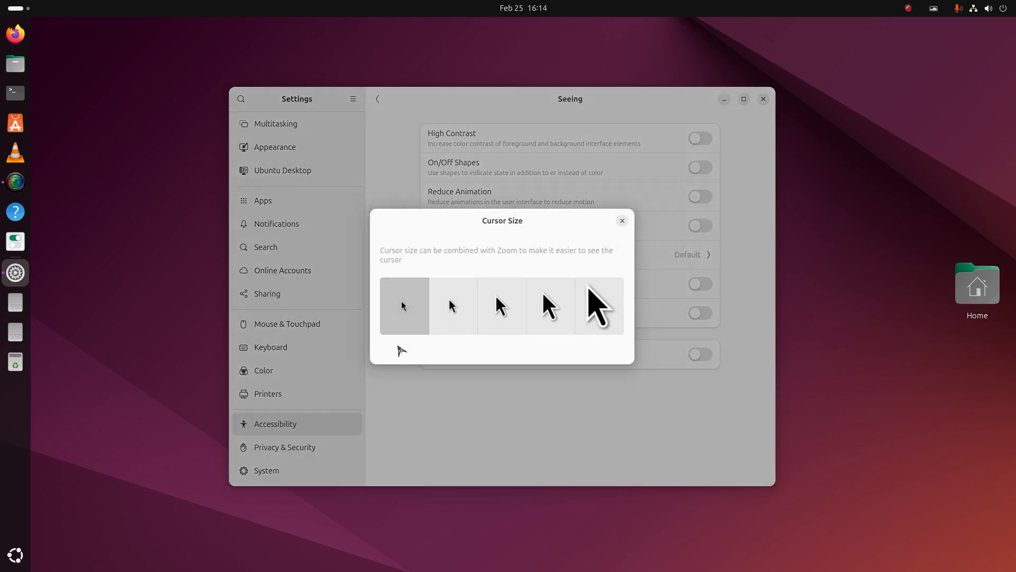
click(617, 324)
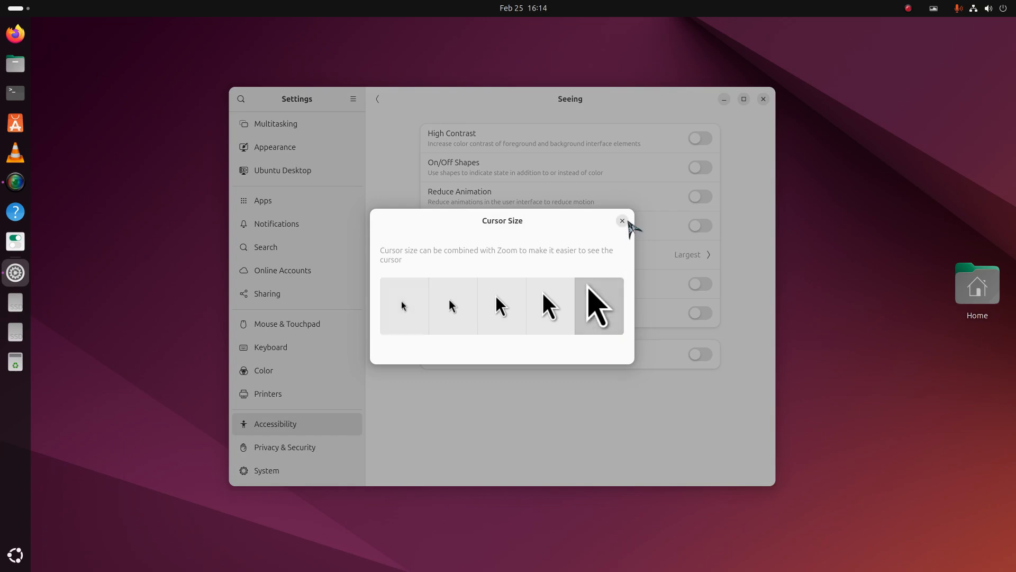
click(623, 221)
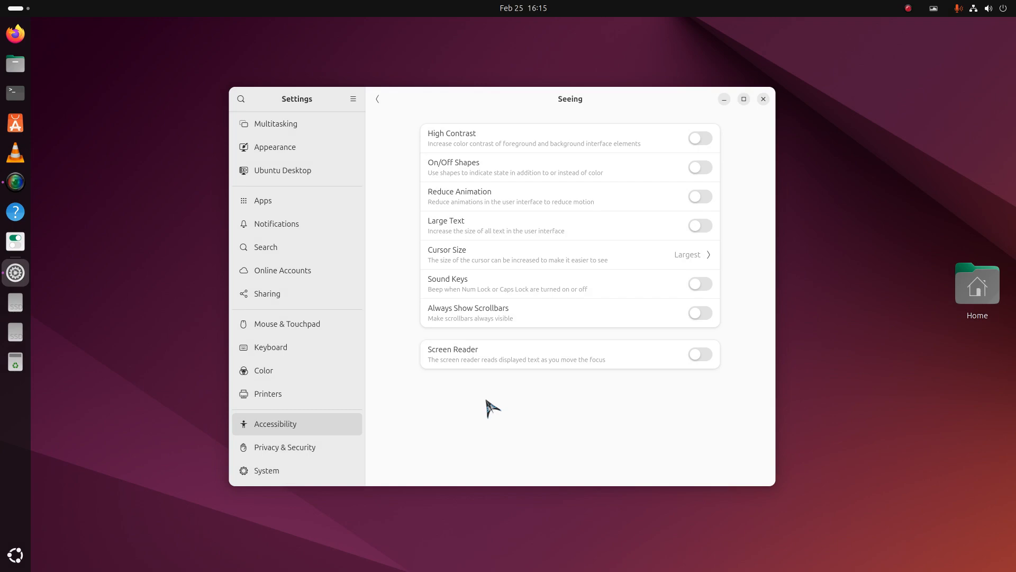
click(763, 99)
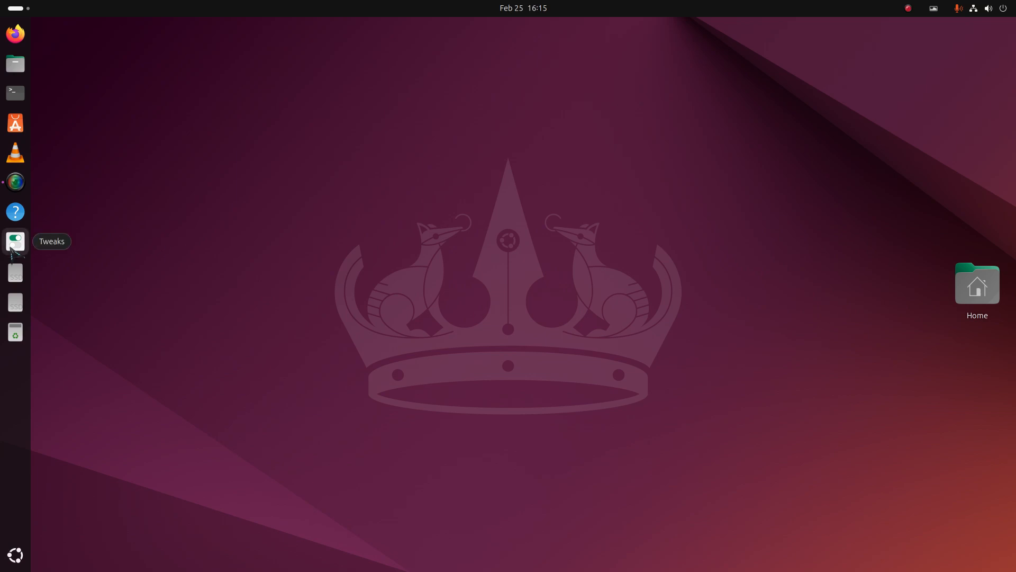
Step: Search App Center for gnome-tw, view the GNOME Tweaks package page, and close App Center
click(18, 127)
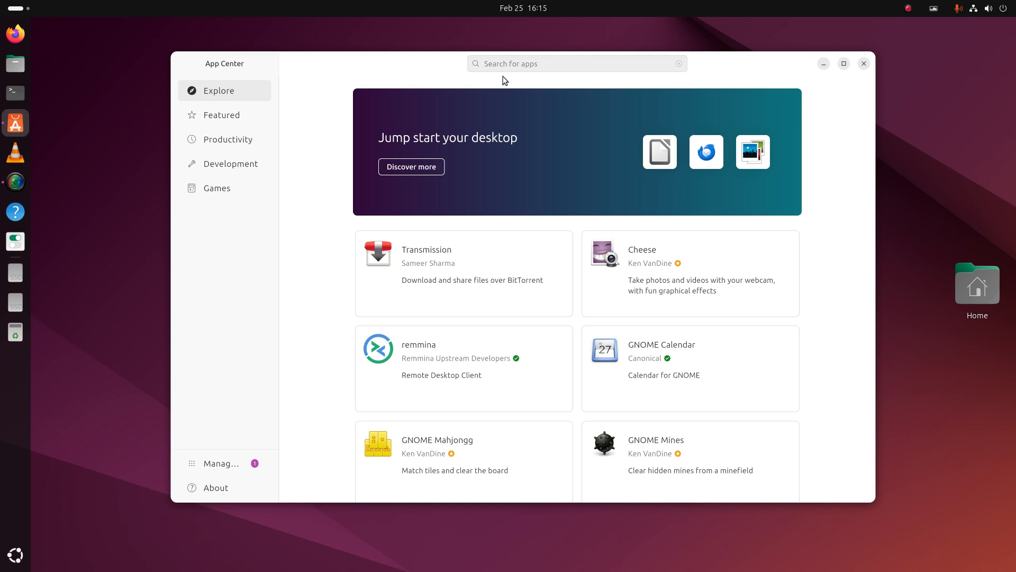
click(517, 62)
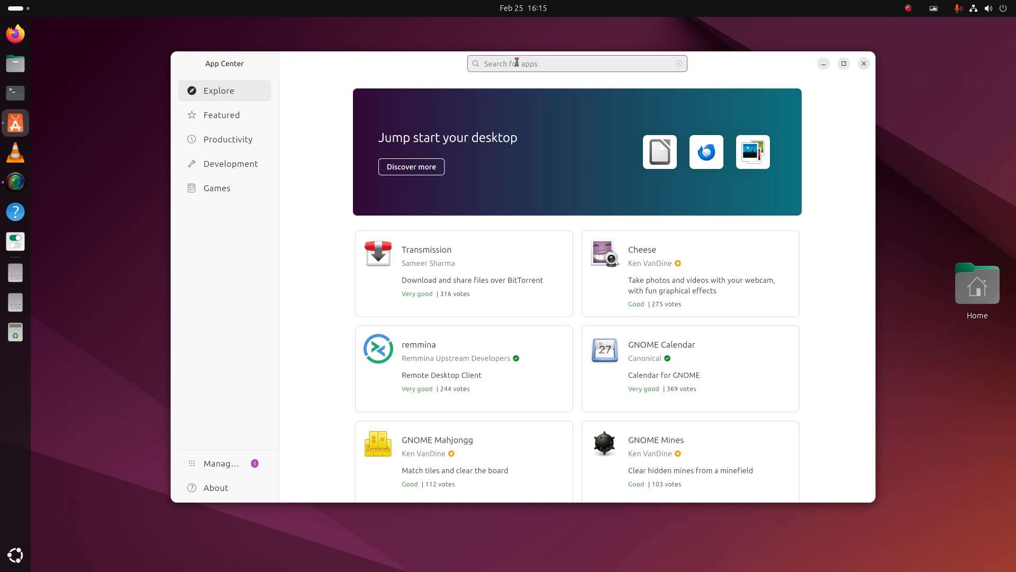
text(gnome-t)
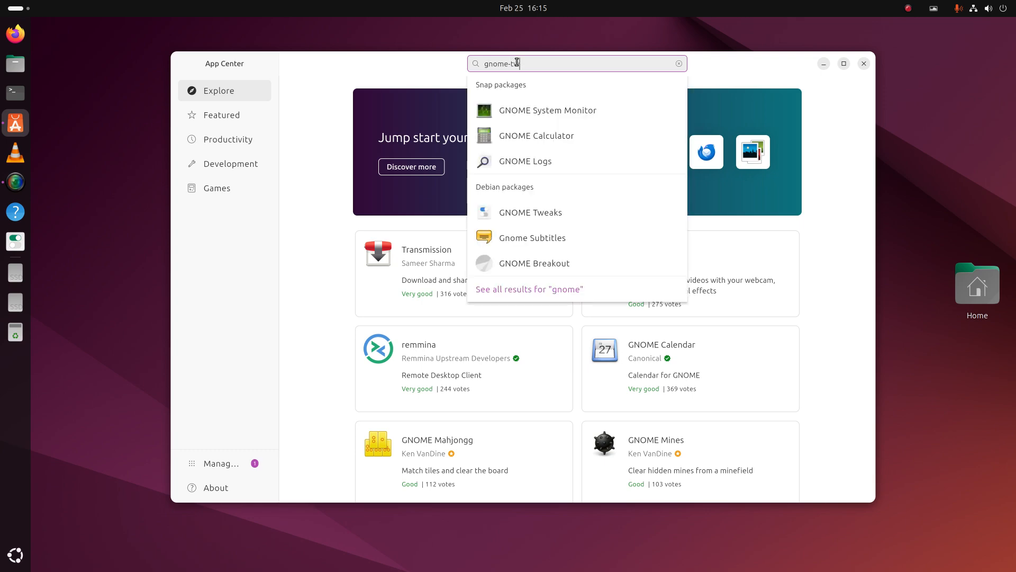
text(w)
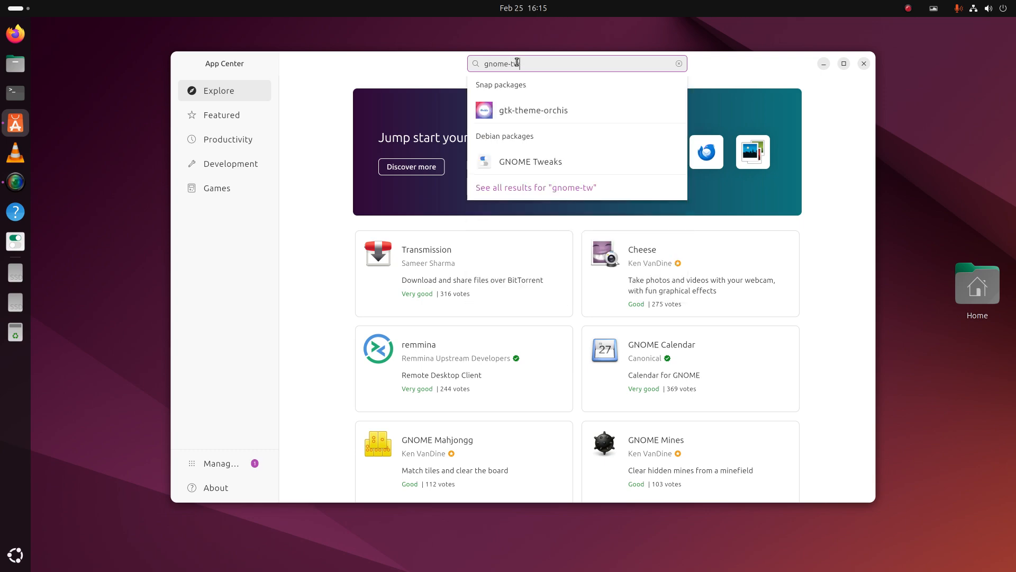
click(536, 162)
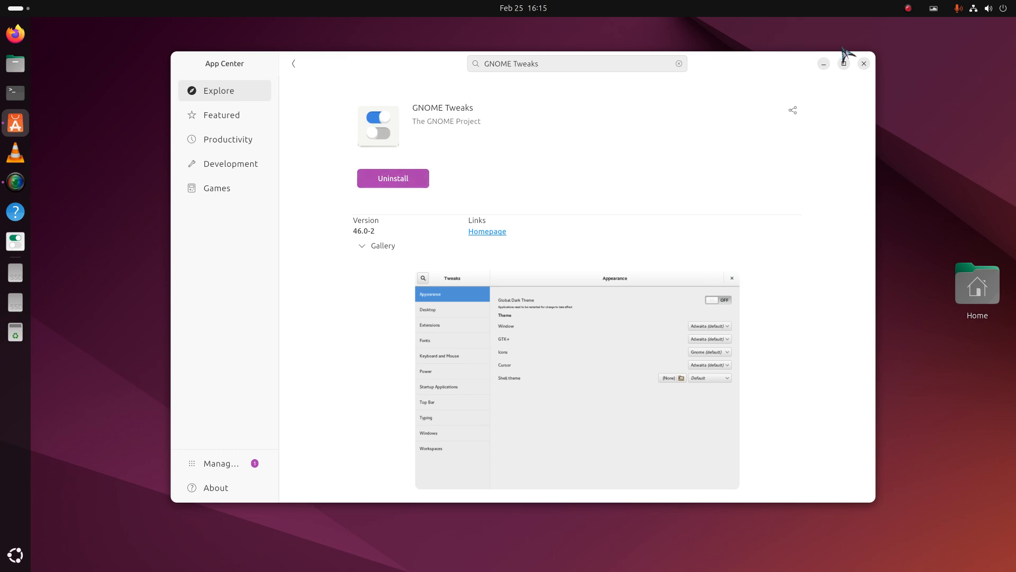
click(864, 63)
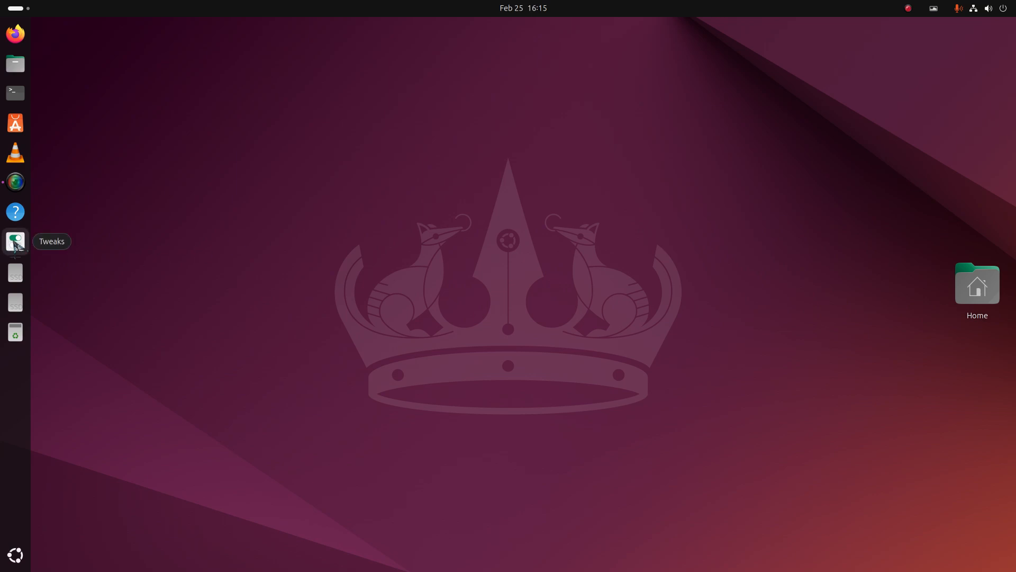
Step: Open the Appearance settings in the Tweaks app and shift its window toward the dock
click(16, 555)
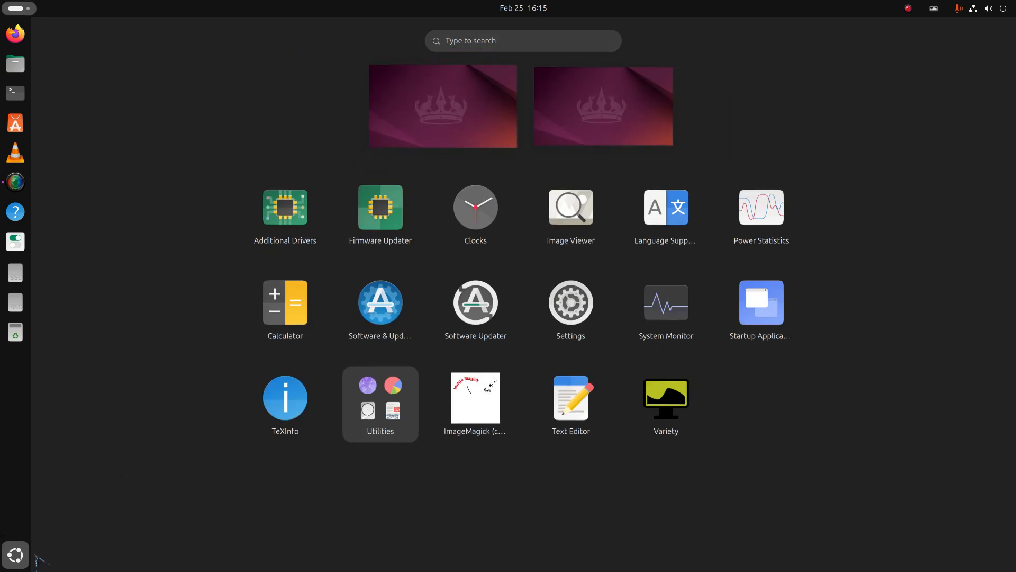
click(22, 565)
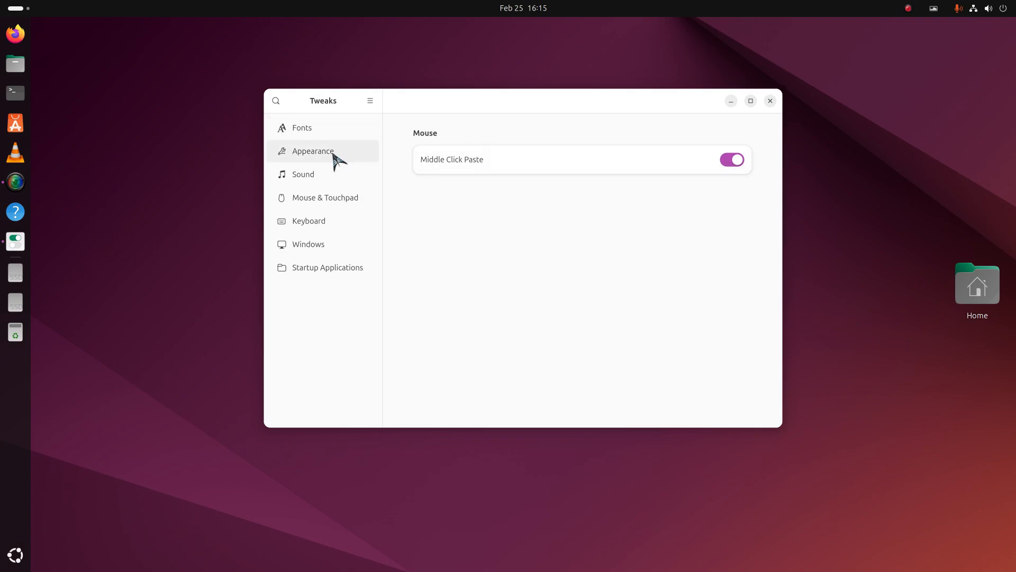
click(332, 152)
drag(560, 106, 451, 106)
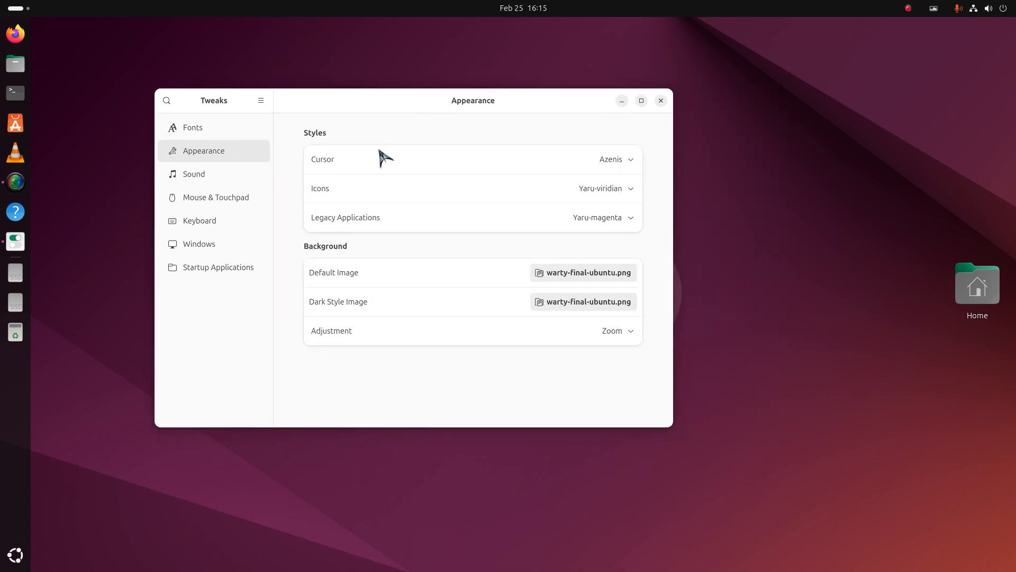
Step: Try the Radioactive, XenonBlue and Handhelds cursor themes one after another in the Appearance styles
click(597, 161)
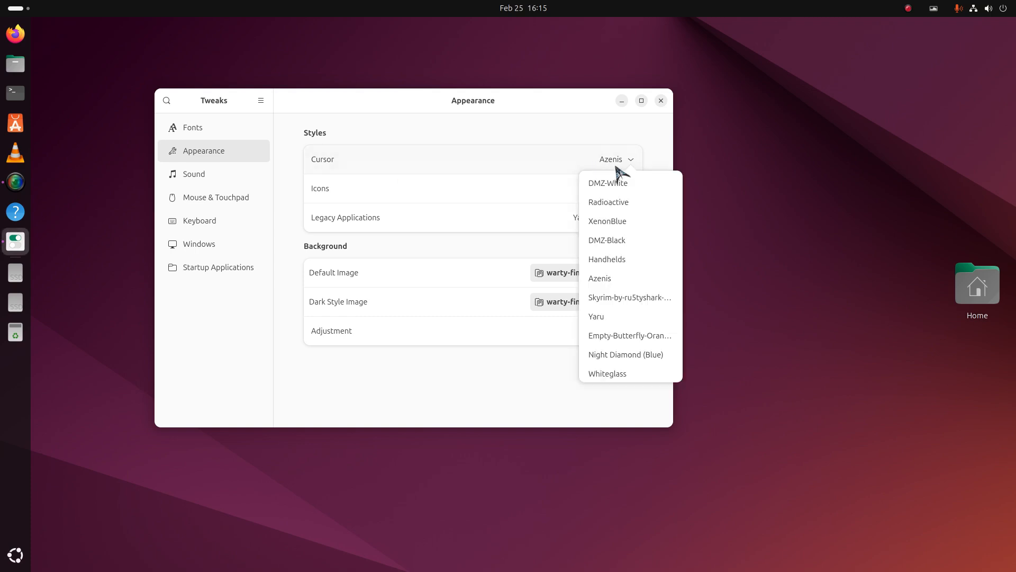
click(619, 204)
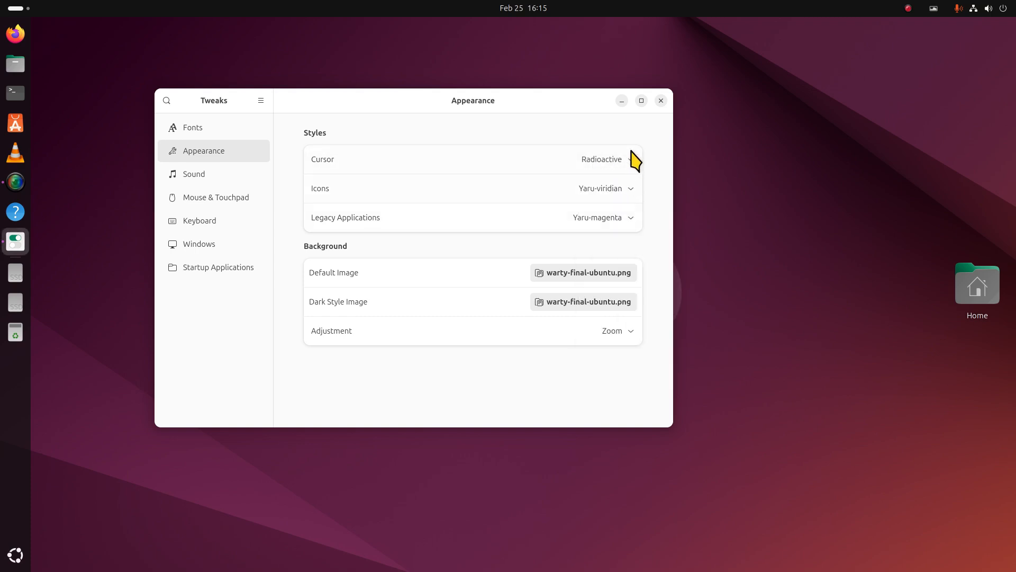
click(634, 159)
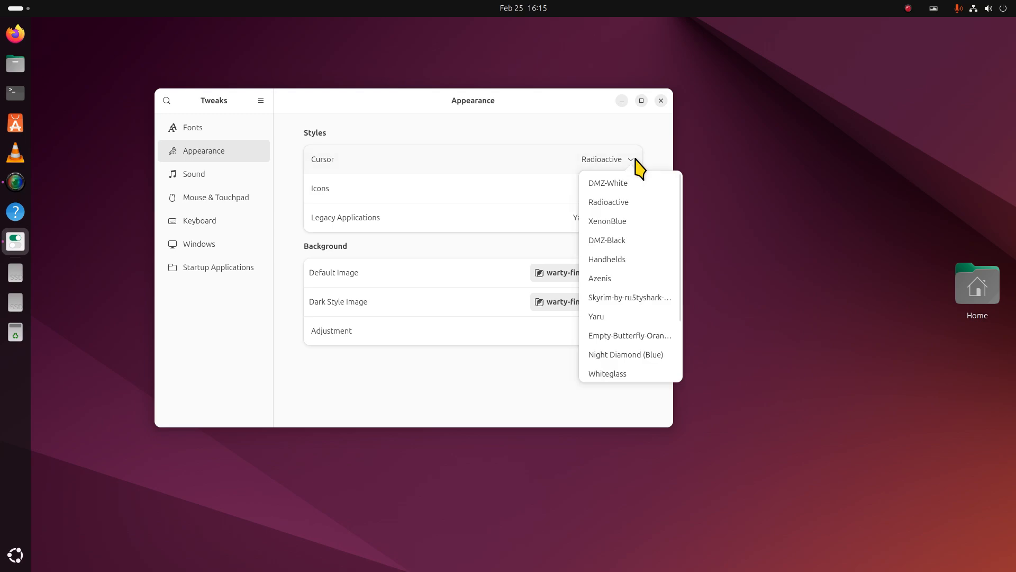
click(626, 221)
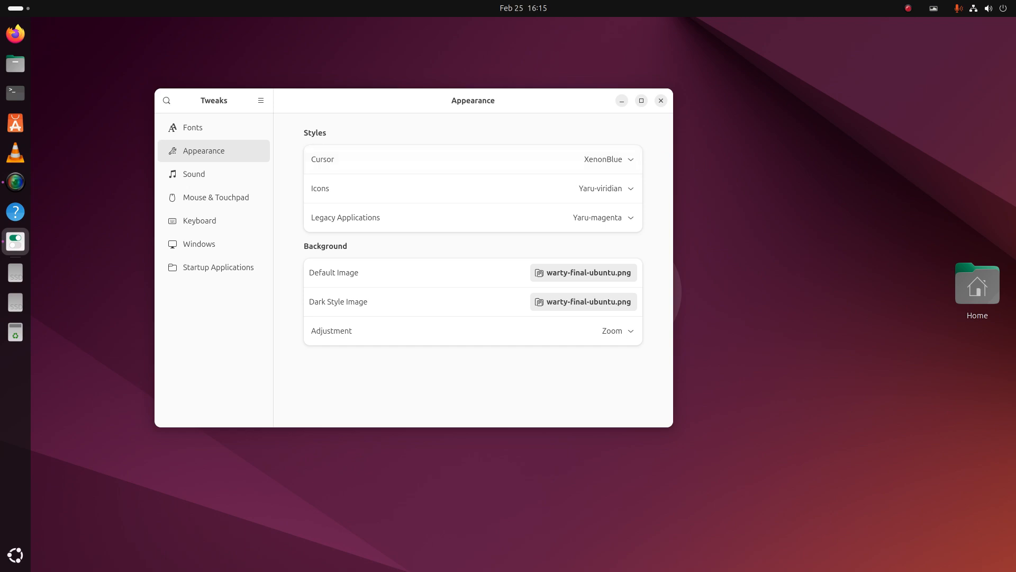
click(630, 160)
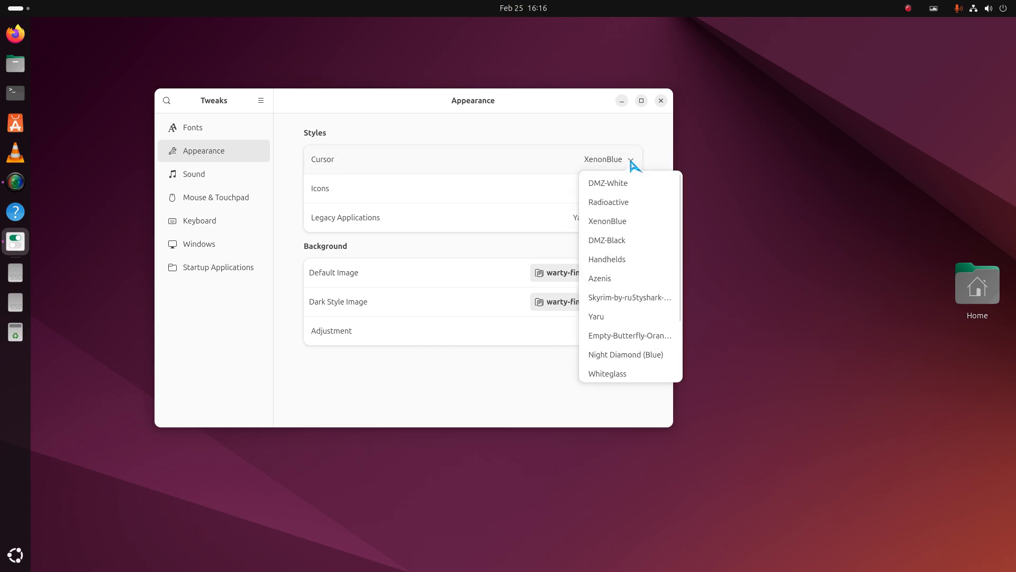
click(613, 259)
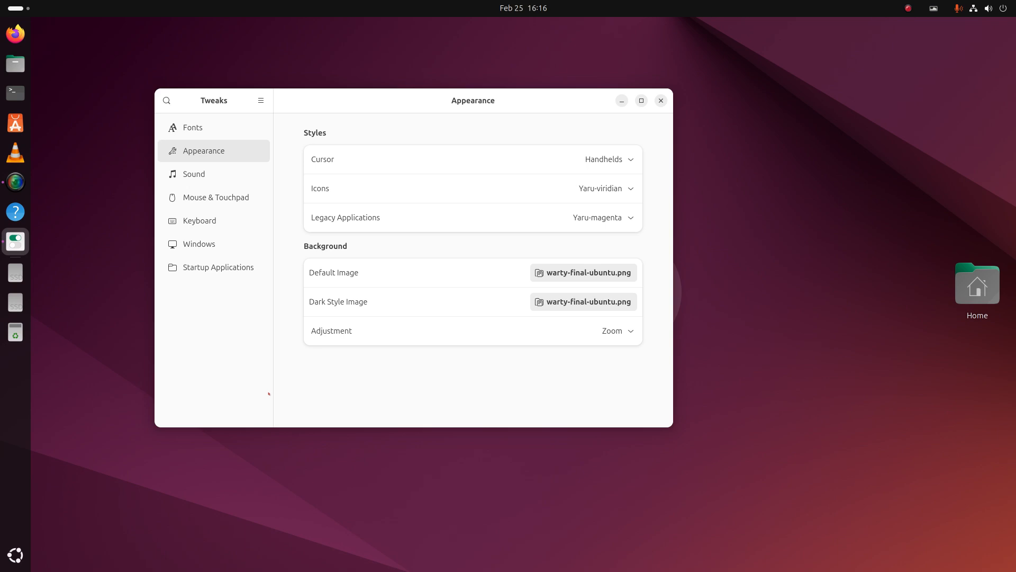
Step: Check the available screen resolutions in the desktop's display settings without changing any, and close Settings
right_click(835, 191)
click(857, 369)
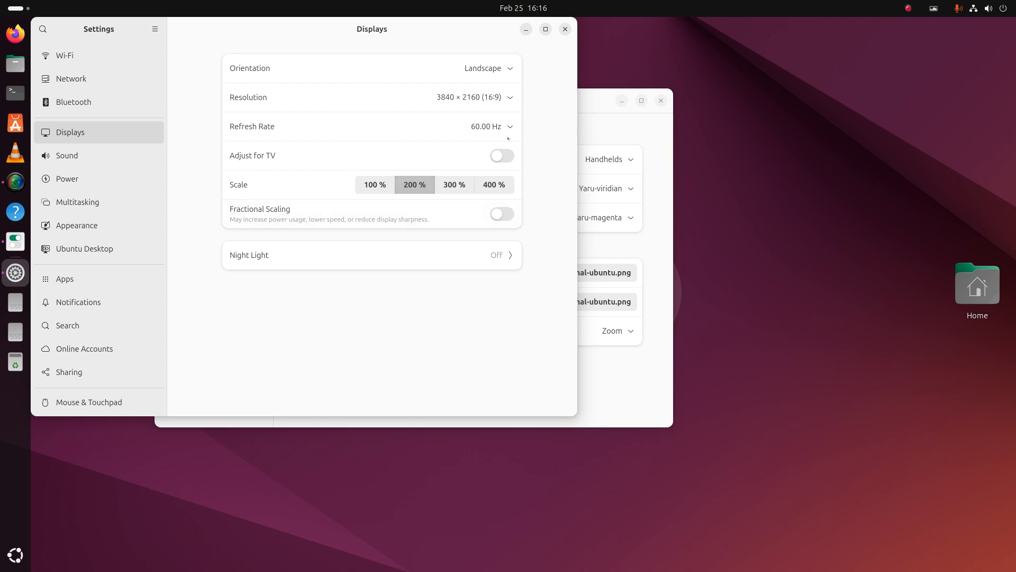
click(514, 101)
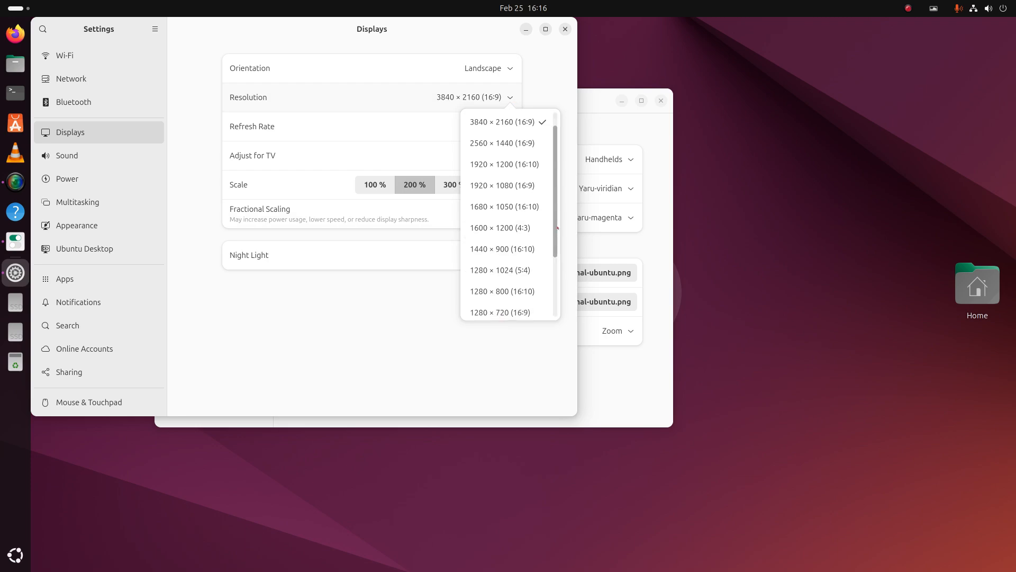
scroll(557, 295, down, 3)
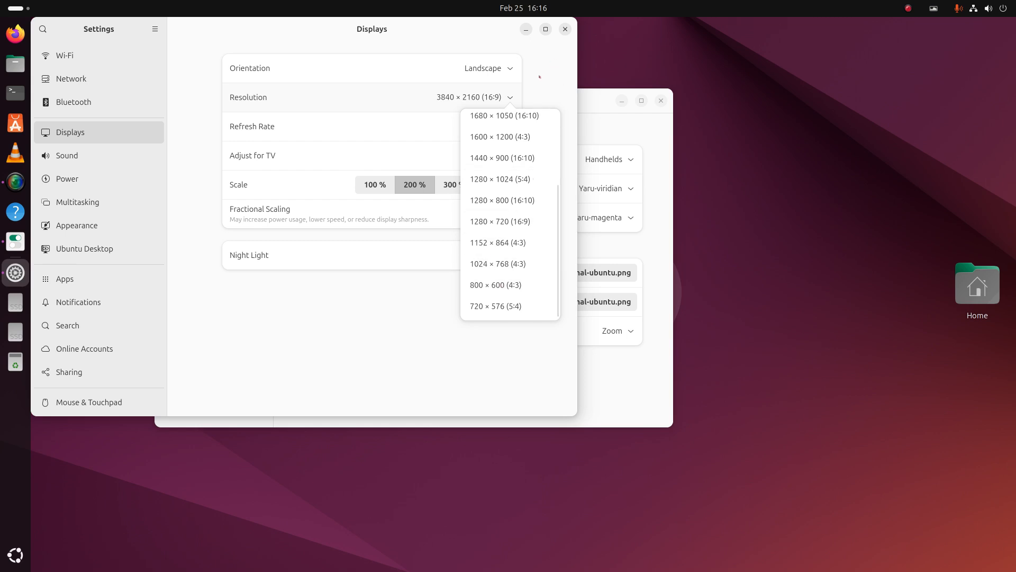
key(Escape)
click(565, 29)
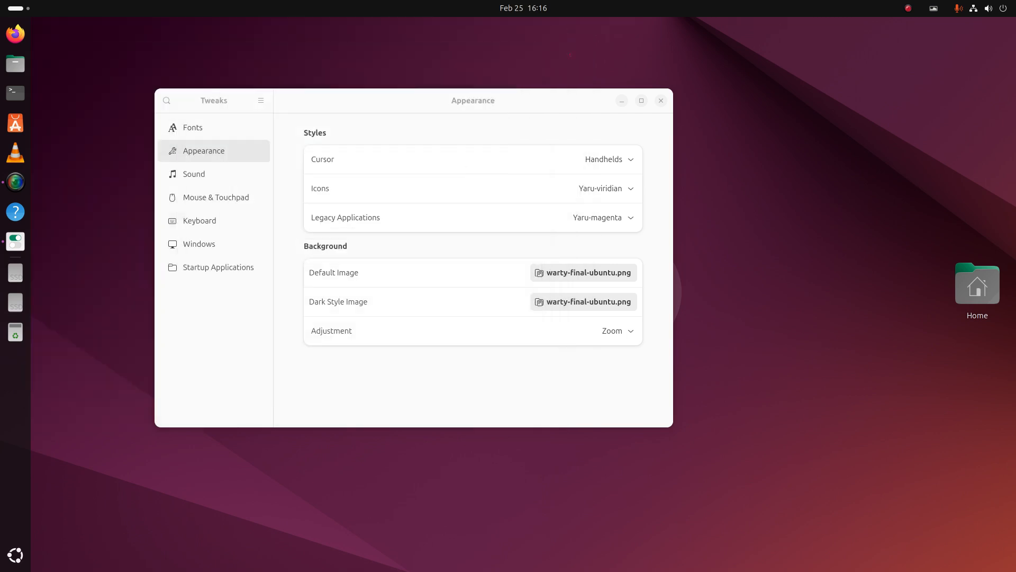
Step: Set the cursor theme to Whiteglass and move the Tweaks window away from the dock to free desktop space
click(599, 165)
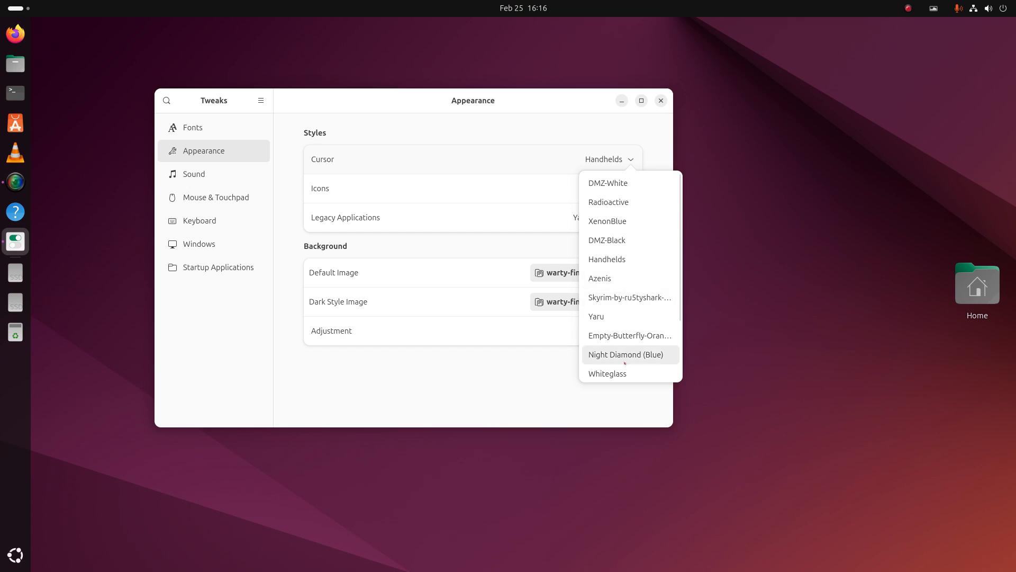
click(626, 373)
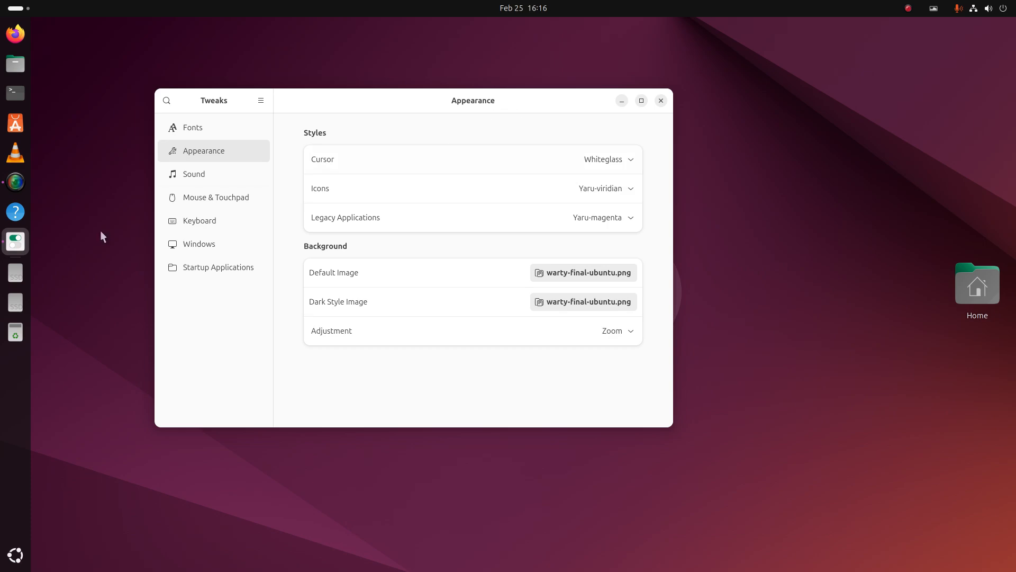
drag(340, 98, 607, 80)
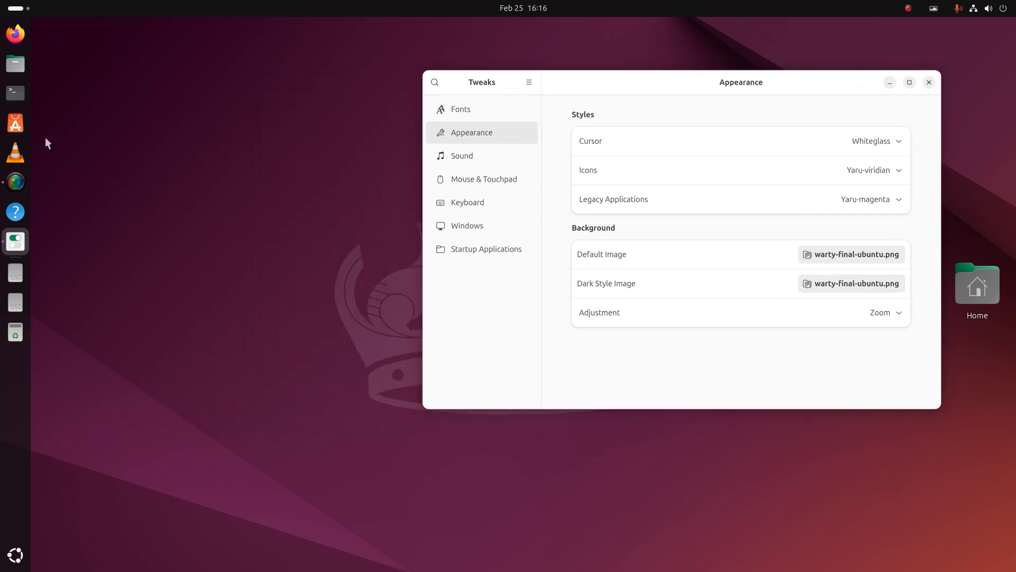
Step: Switch to Files and open the usr/share folder on the Ubuntu system drive
click(15, 64)
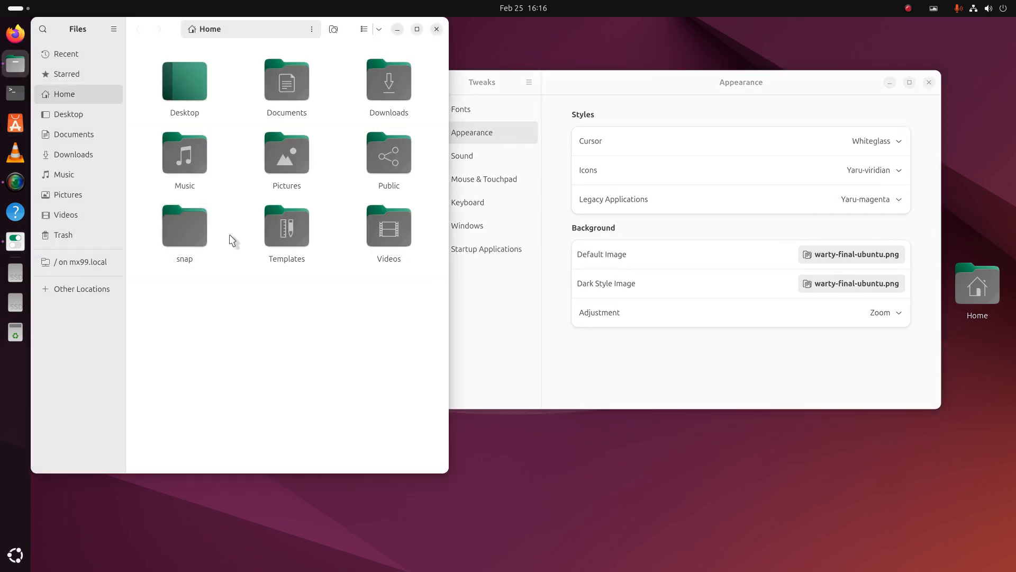
click(96, 290)
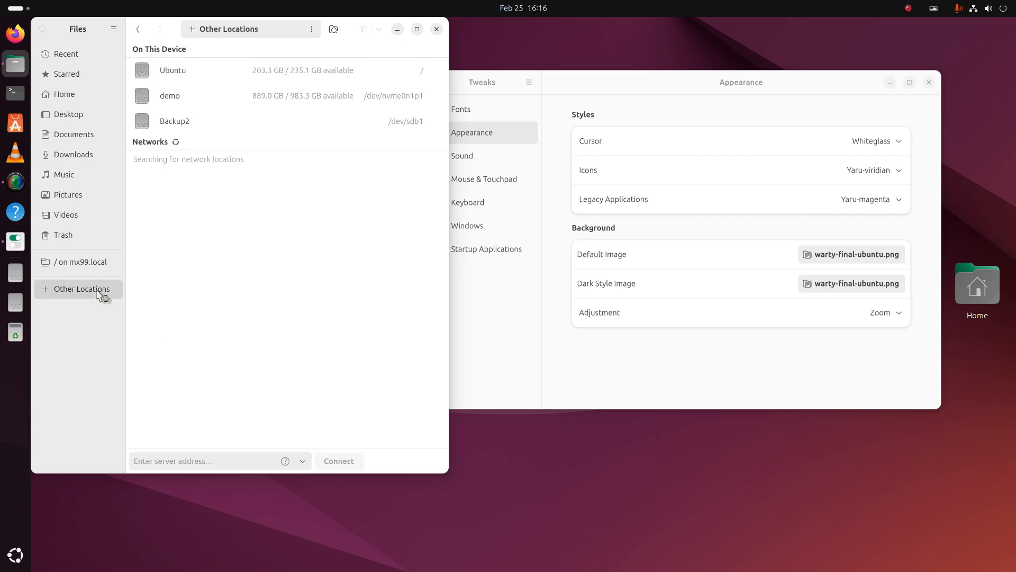
click(173, 73)
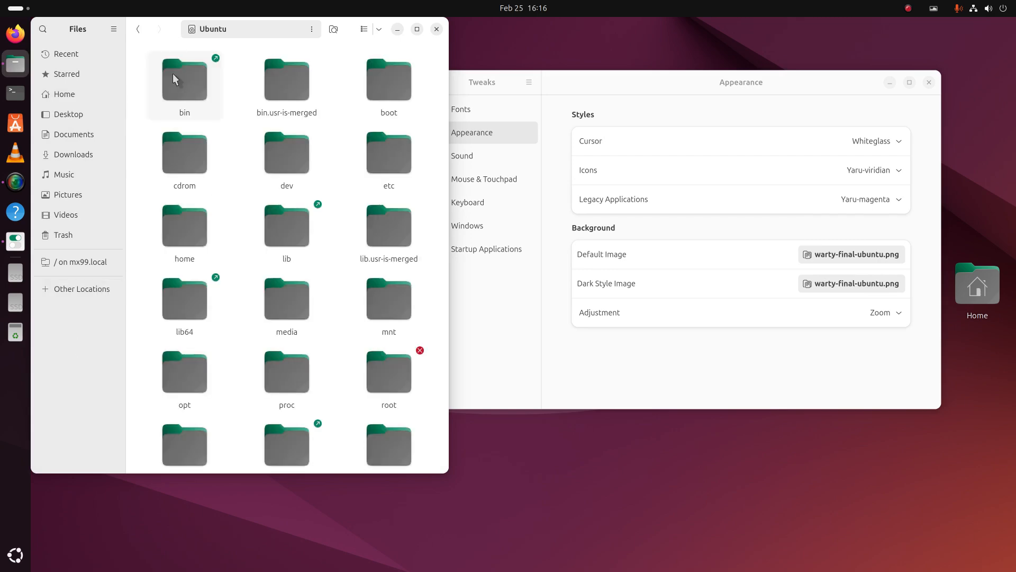
scroll(246, 235, down, 3)
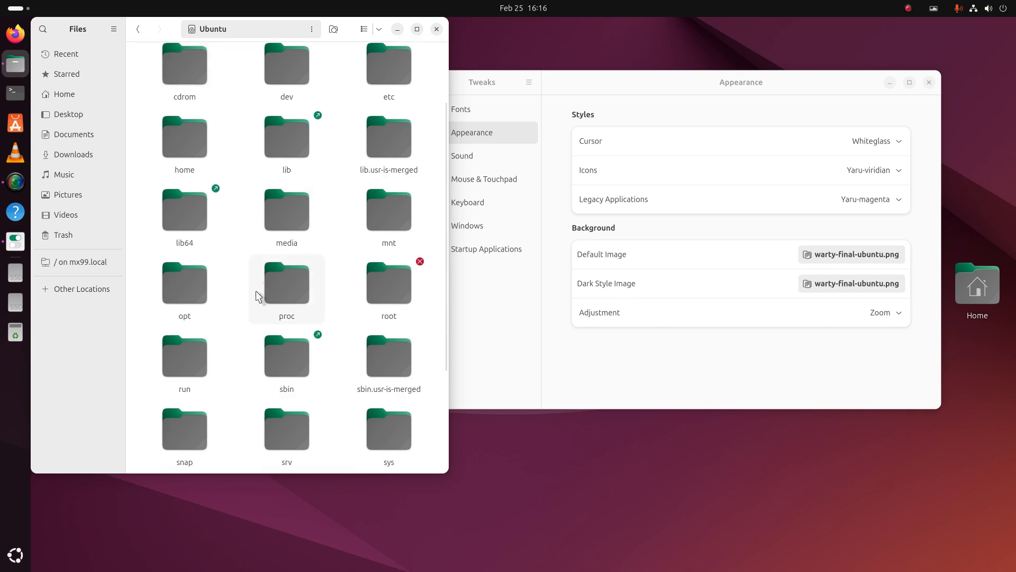
scroll(256, 290, down, 5)
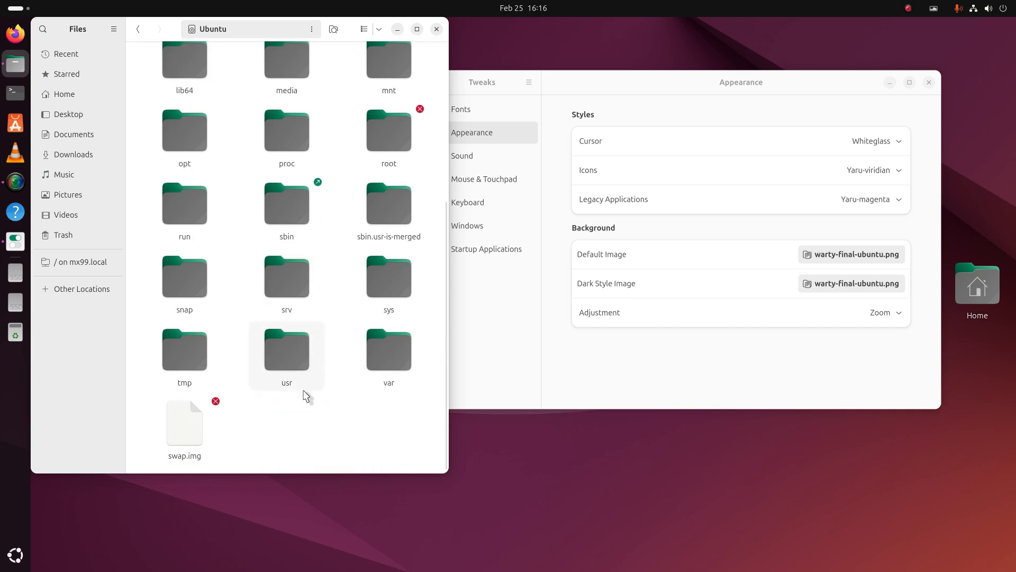
double_click(285, 349)
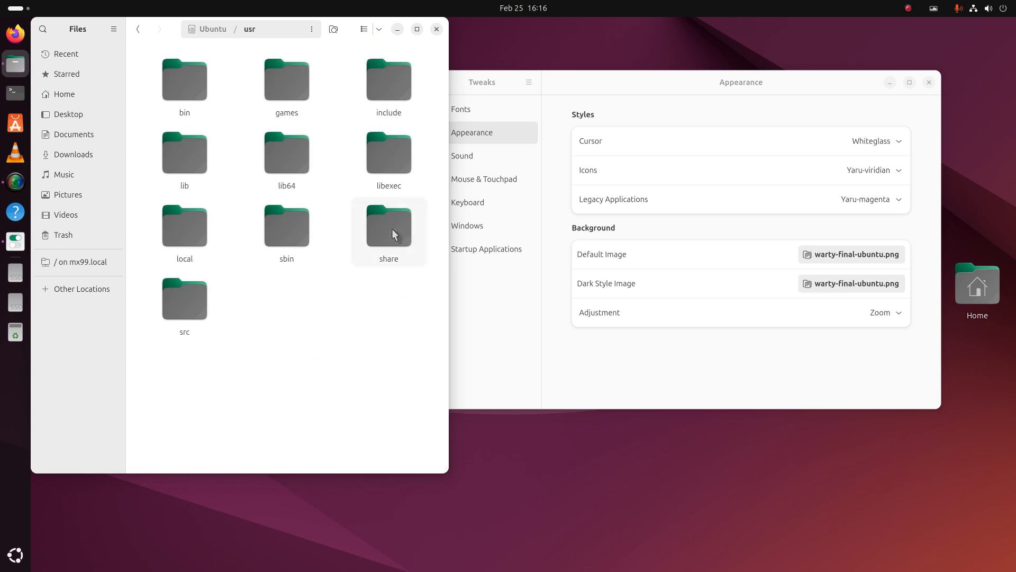
double_click(393, 229)
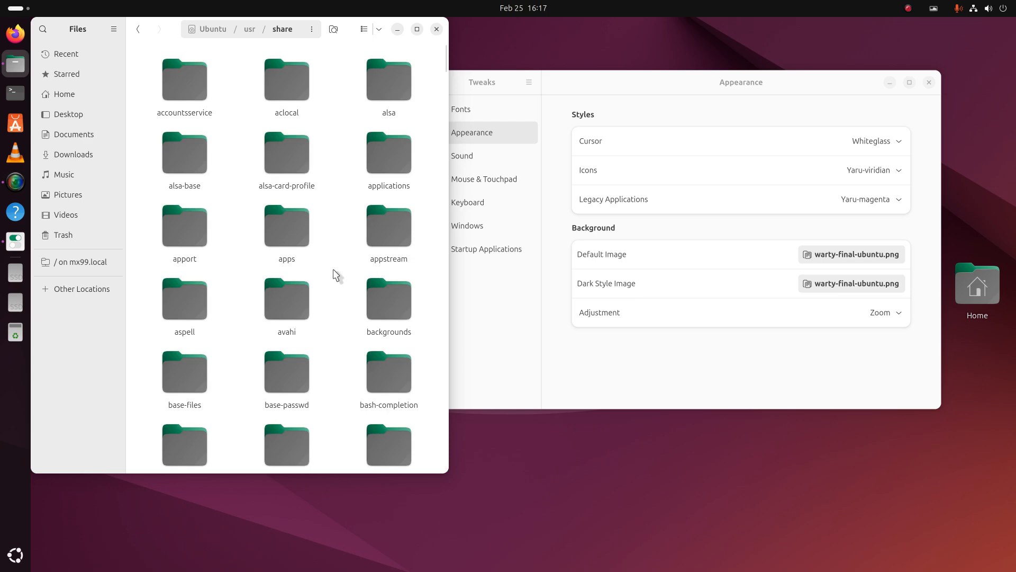
Step: Search the share folder for "icon" and check the properties and permissions of the icons folder in /usr/share
text(icon)
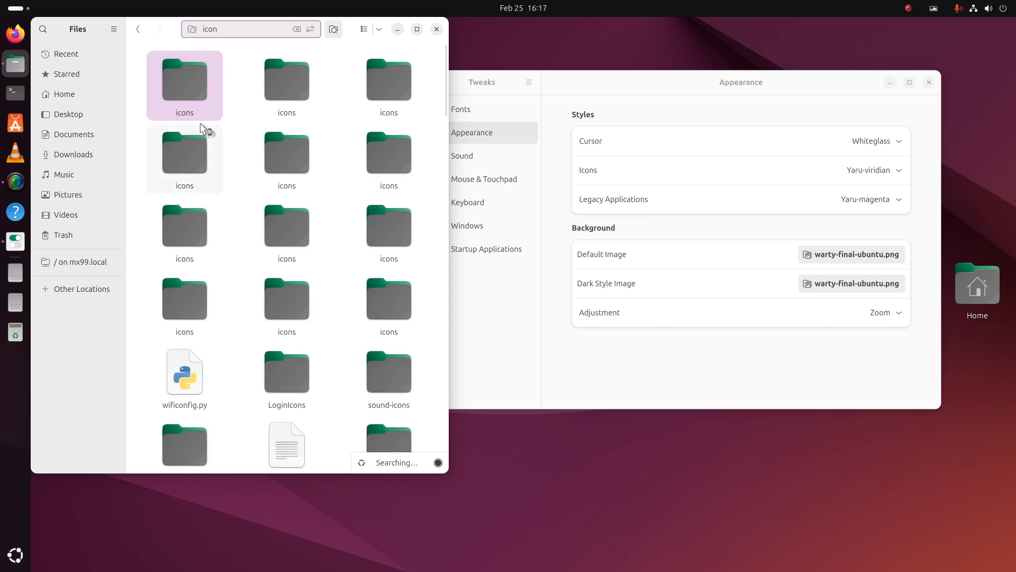
right_click(176, 78)
click(215, 249)
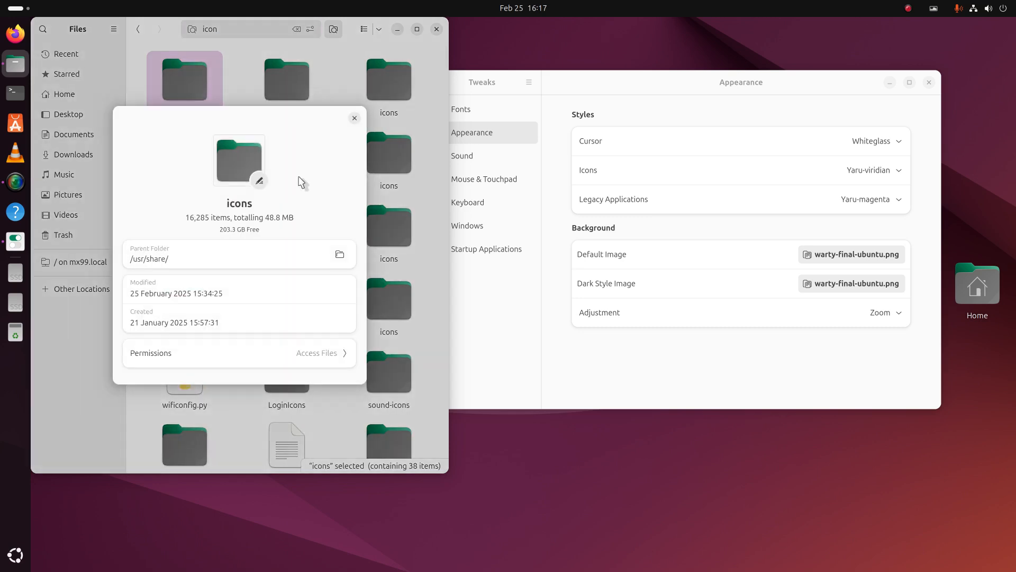
click(176, 354)
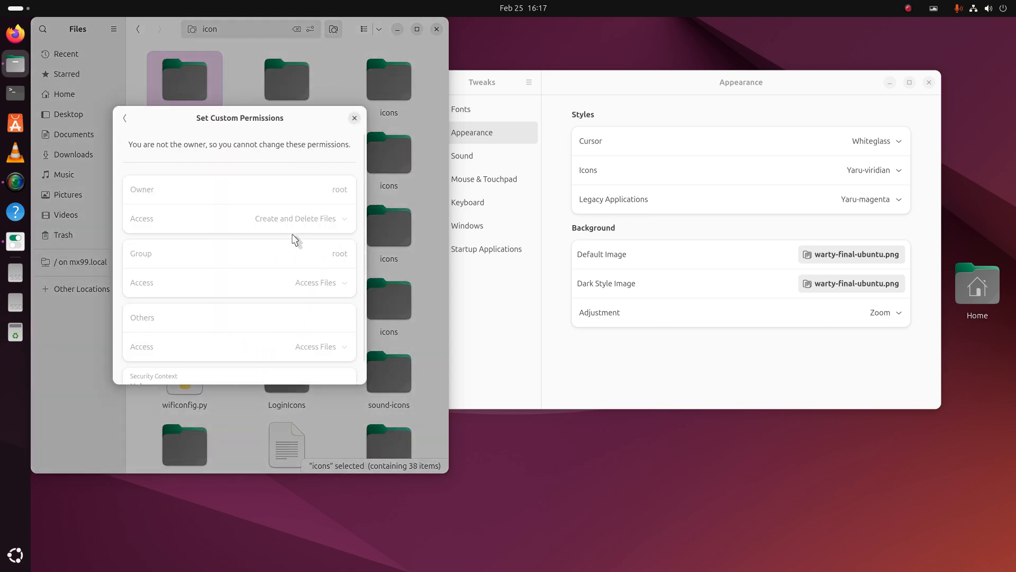
click(354, 117)
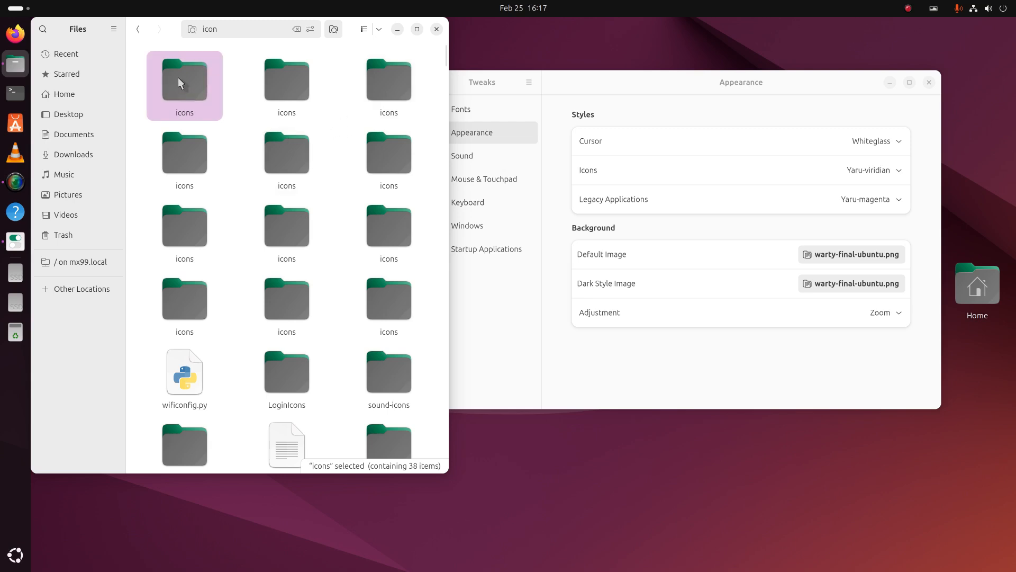
Step: Open the icons folder inside usr/share and locate the whiteglass and redglass cursor theme folders
click(140, 29)
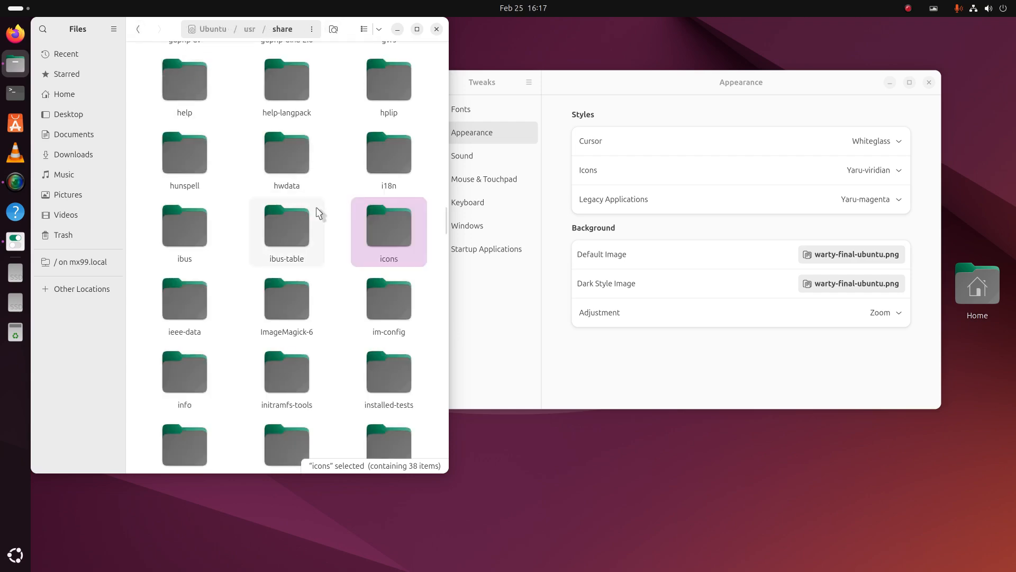
double_click(395, 232)
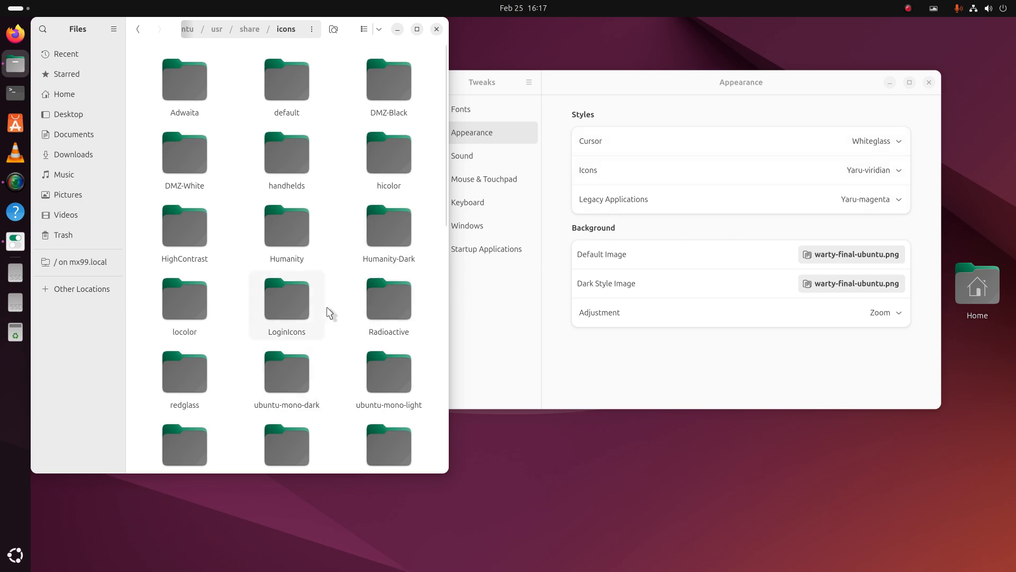
scroll(321, 275, down, 4)
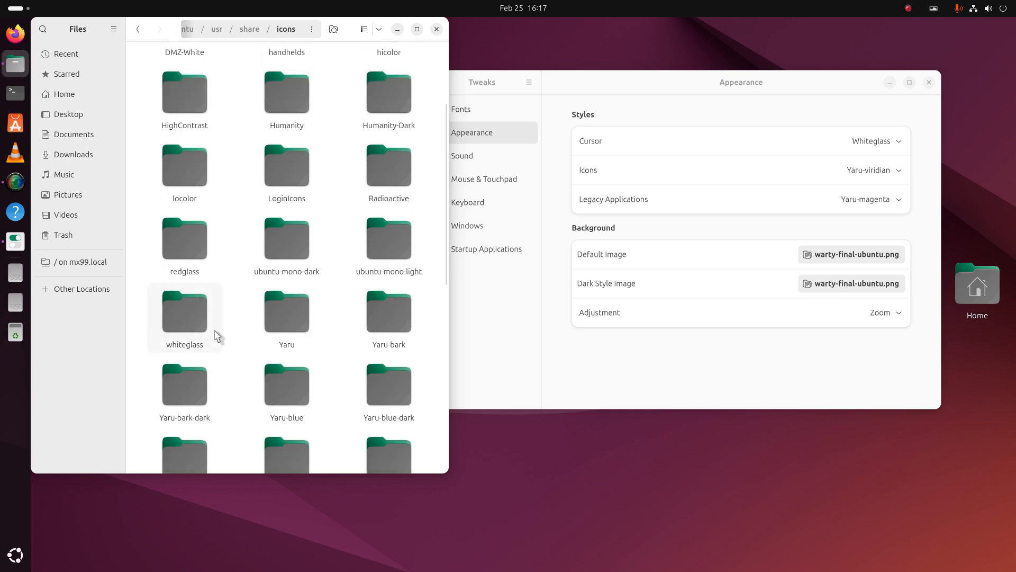
click(187, 317)
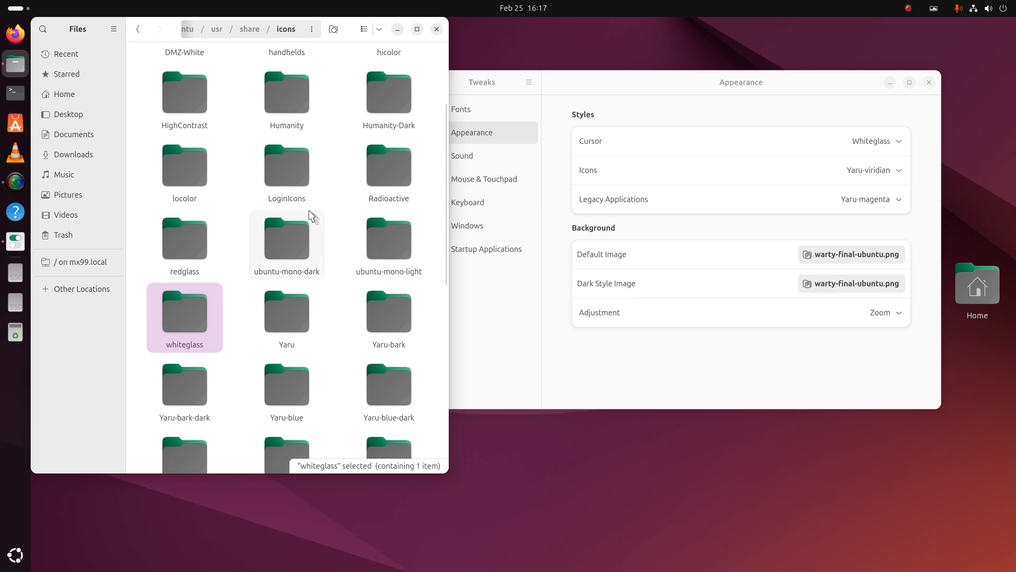
key(ctrl+l)
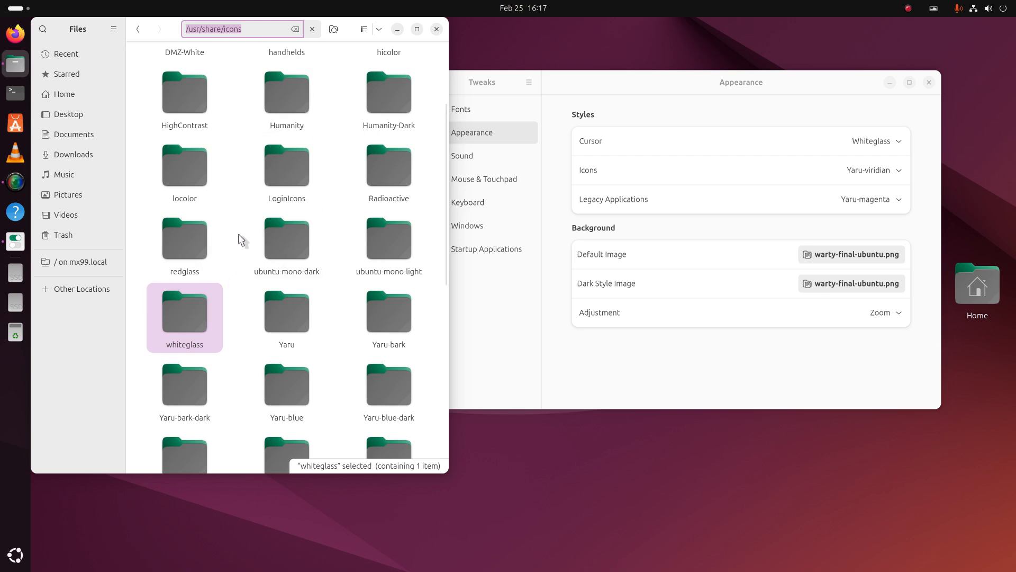
click(185, 259)
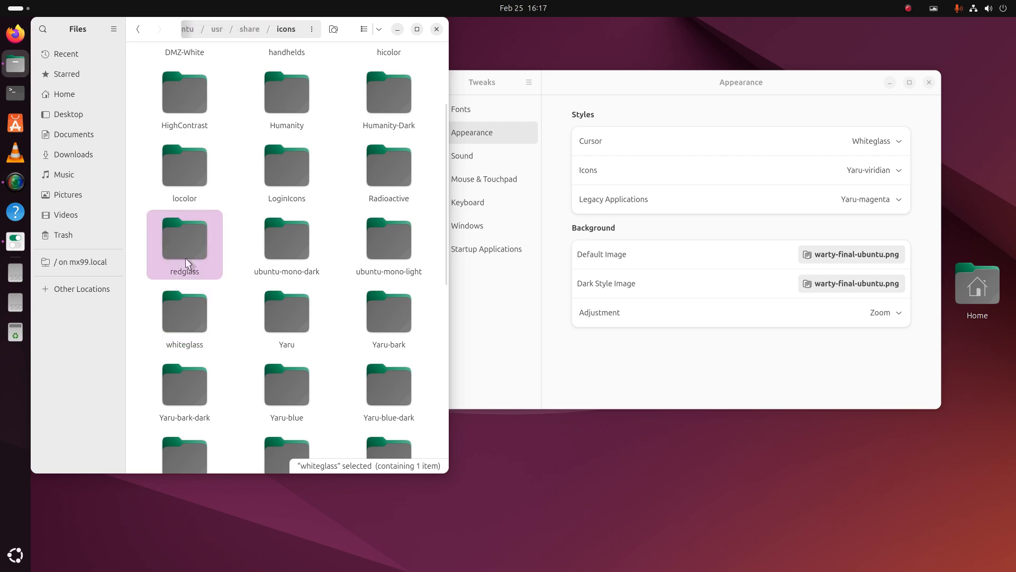
Step: Try the Redglass cursor theme in Tweaks, and set the cursor theme to Yaru
click(875, 143)
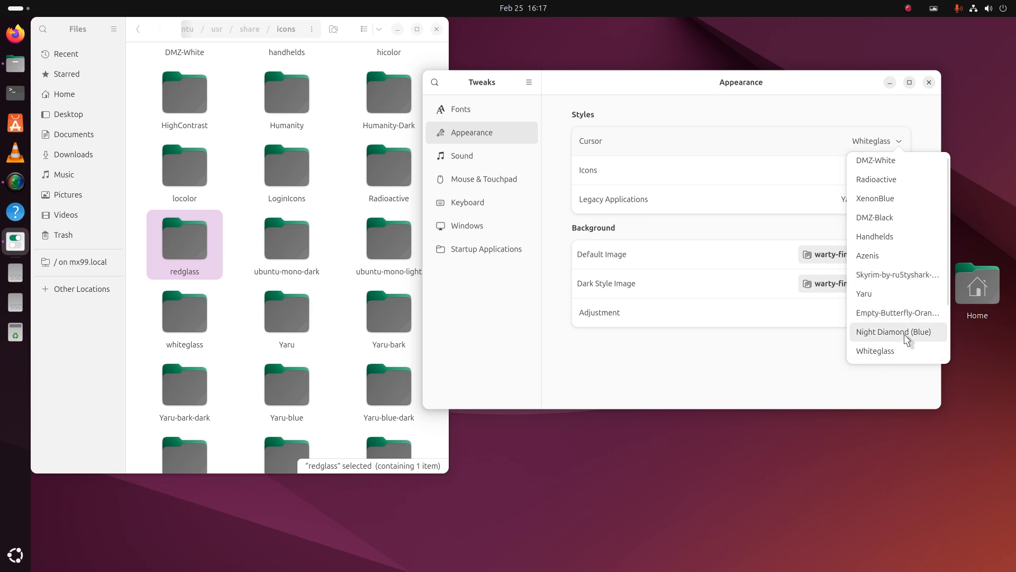
scroll(911, 336, down, 3)
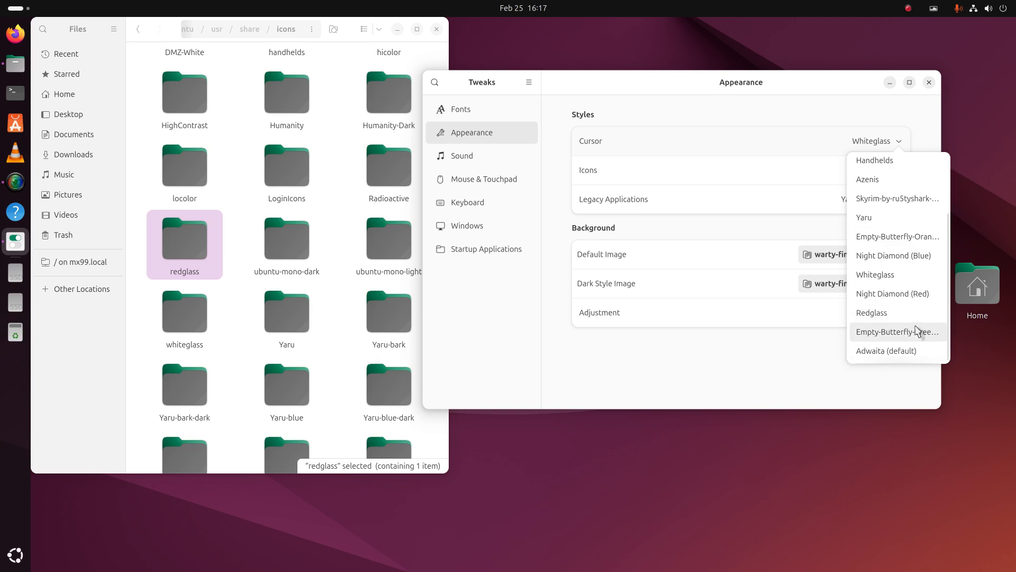
click(878, 313)
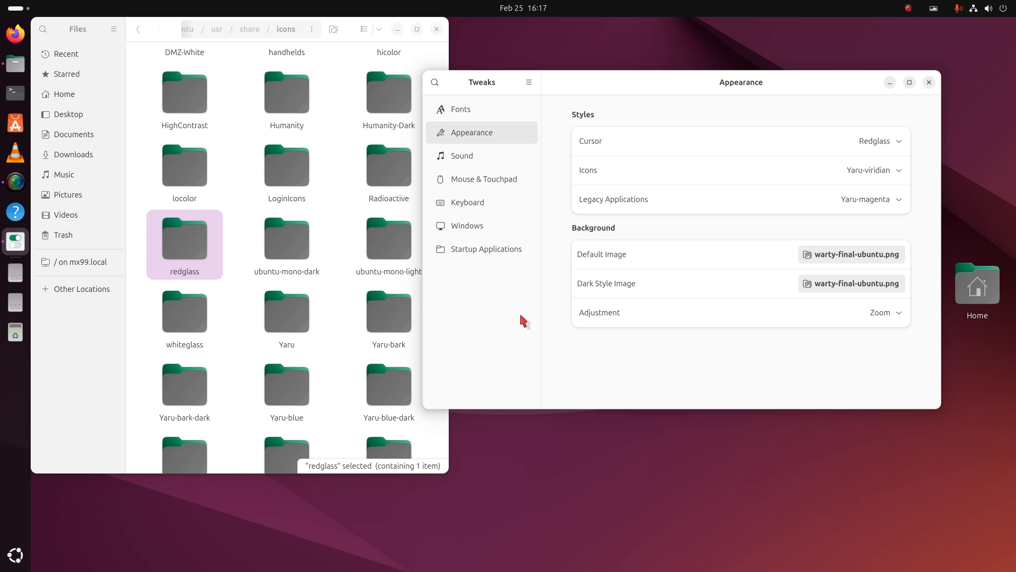
click(880, 142)
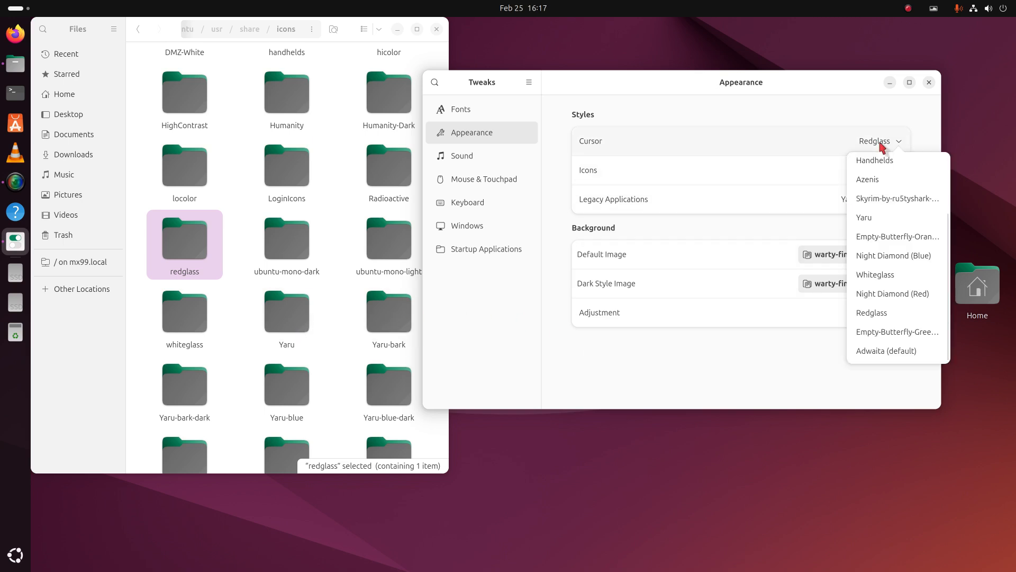
click(883, 218)
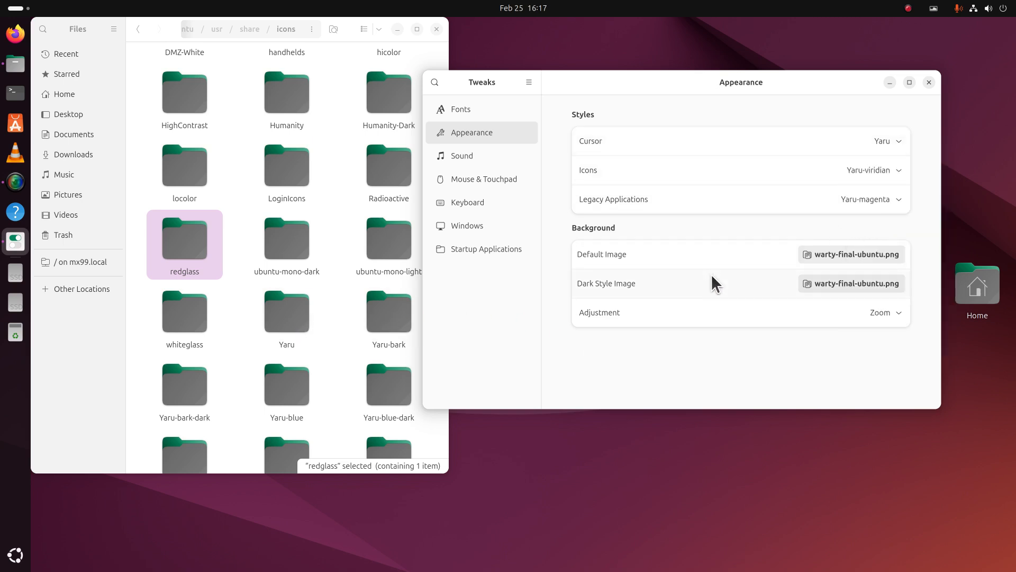
Step: Open the Home folder in Files and move the Tweaks window clear of the Files window
click(340, 261)
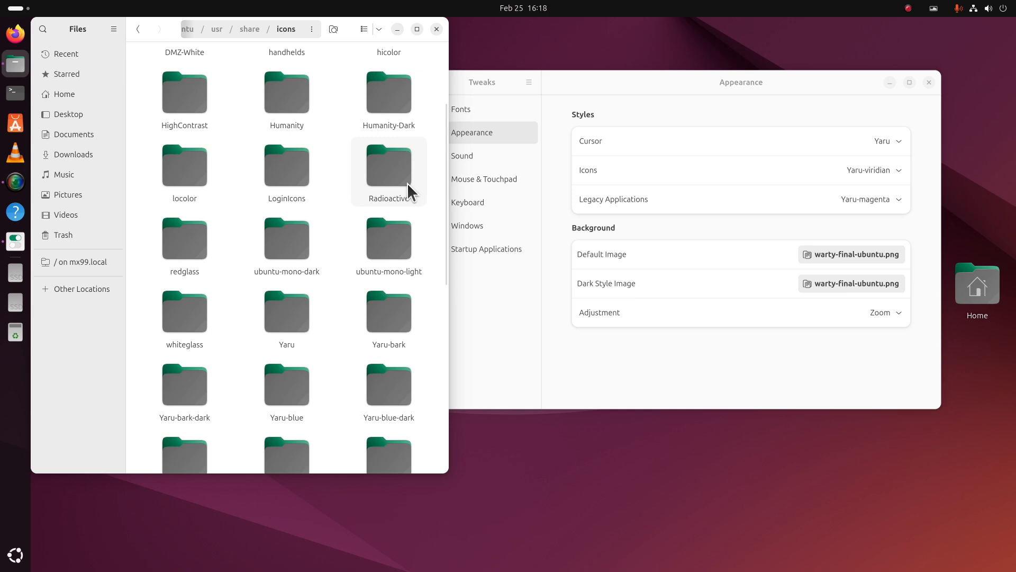
click(56, 93)
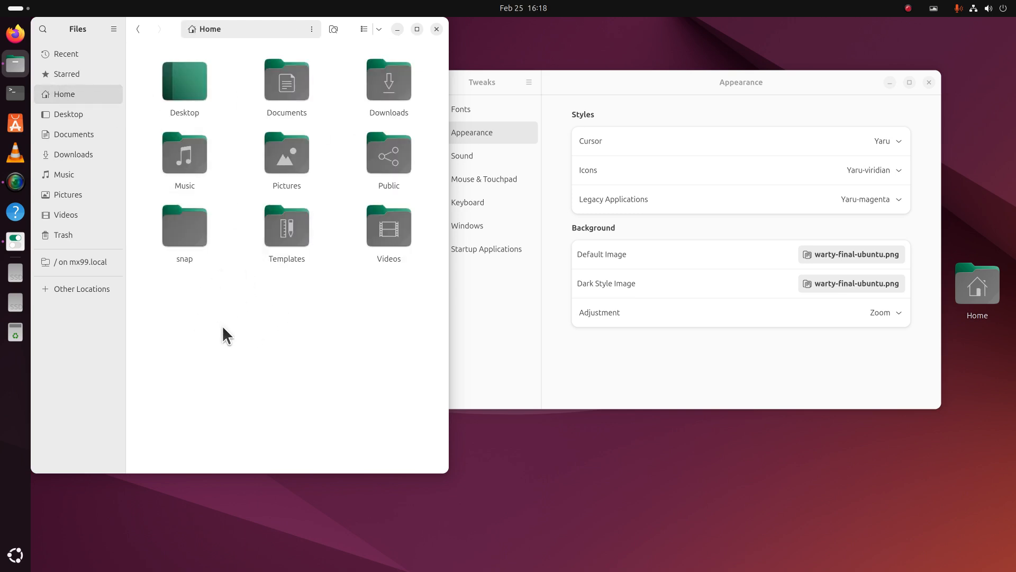
drag(600, 78, 639, 62)
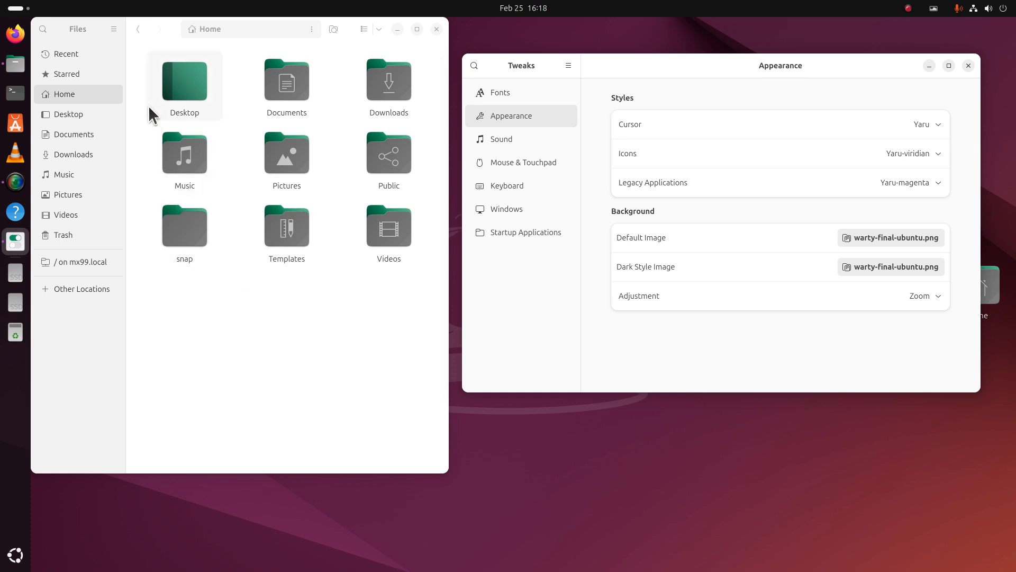
Step: Show hidden files in the Home folder, toggle them off and on once, and select the .icons folder
click(113, 29)
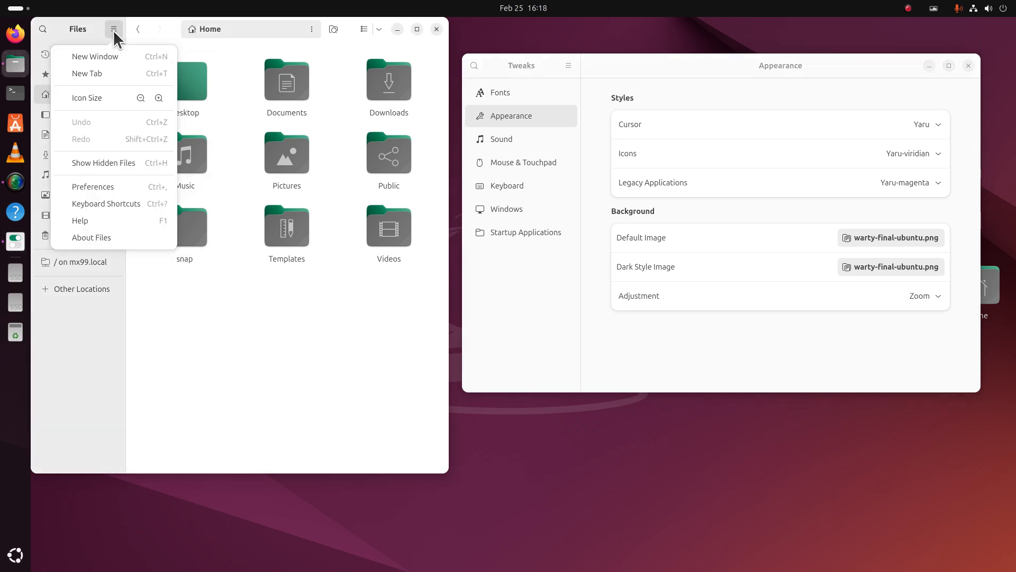
click(163, 164)
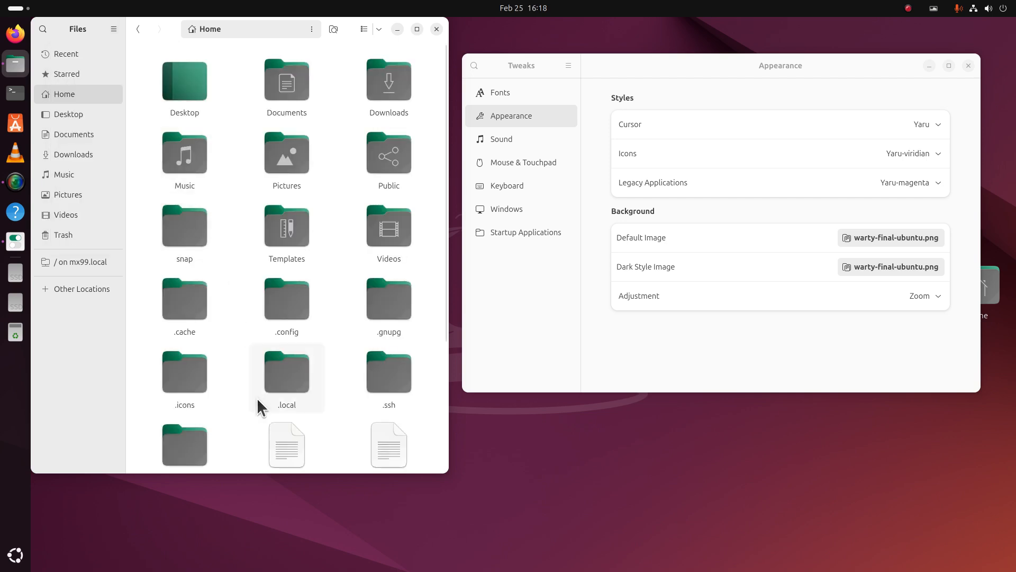
key(ctrl+h)
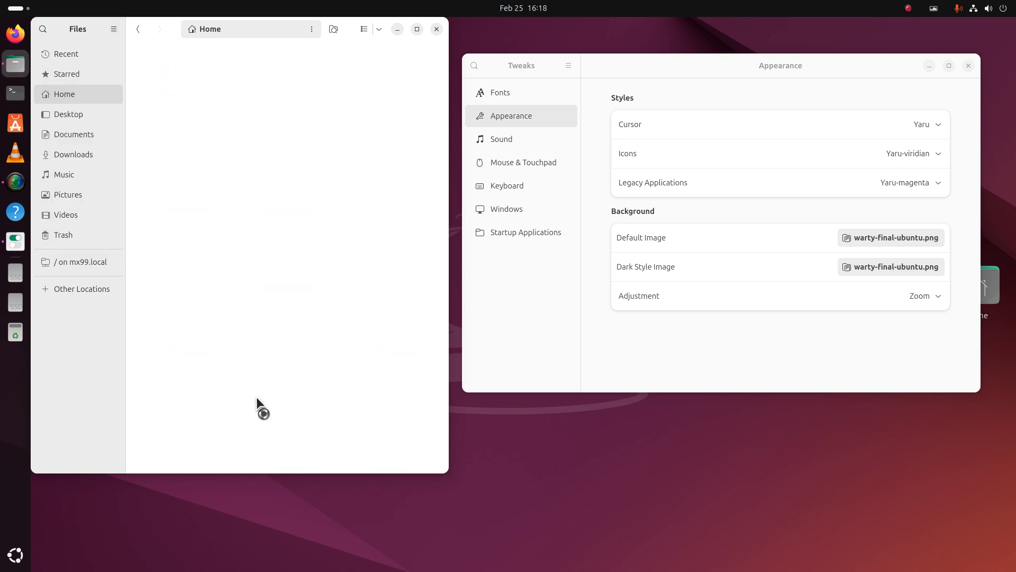
key(ctrl+h)
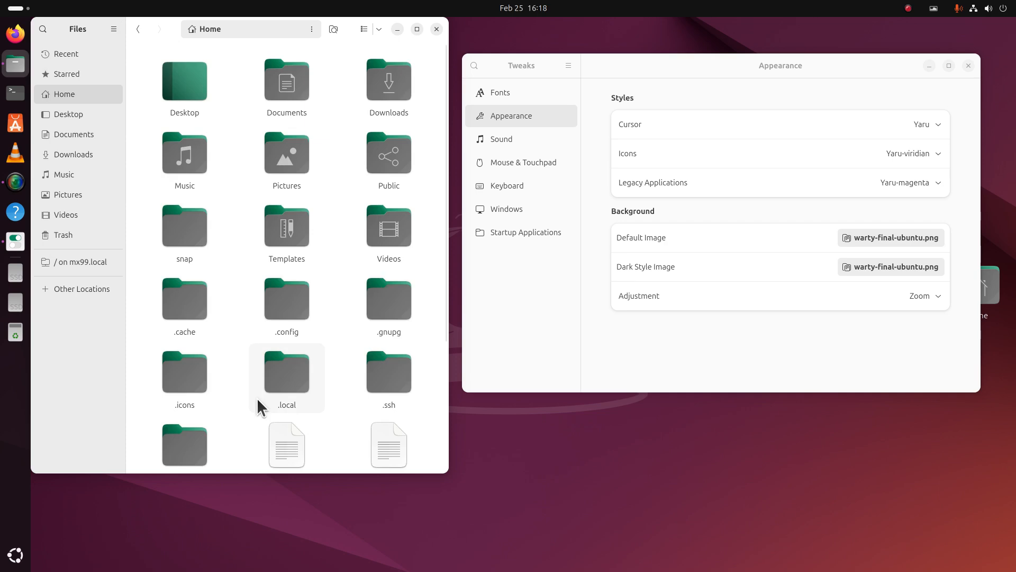
scroll(236, 323, down, 2)
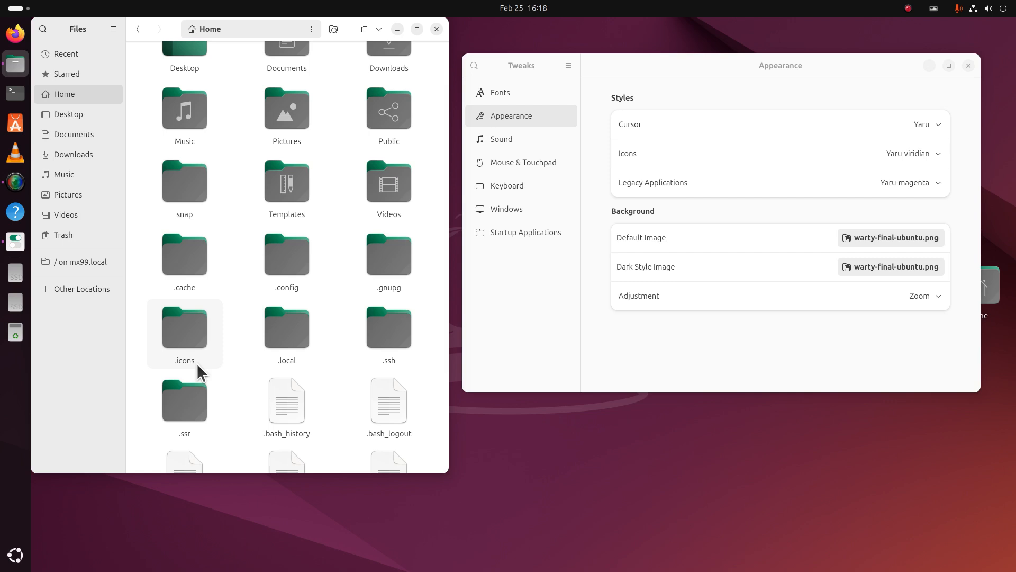
click(179, 326)
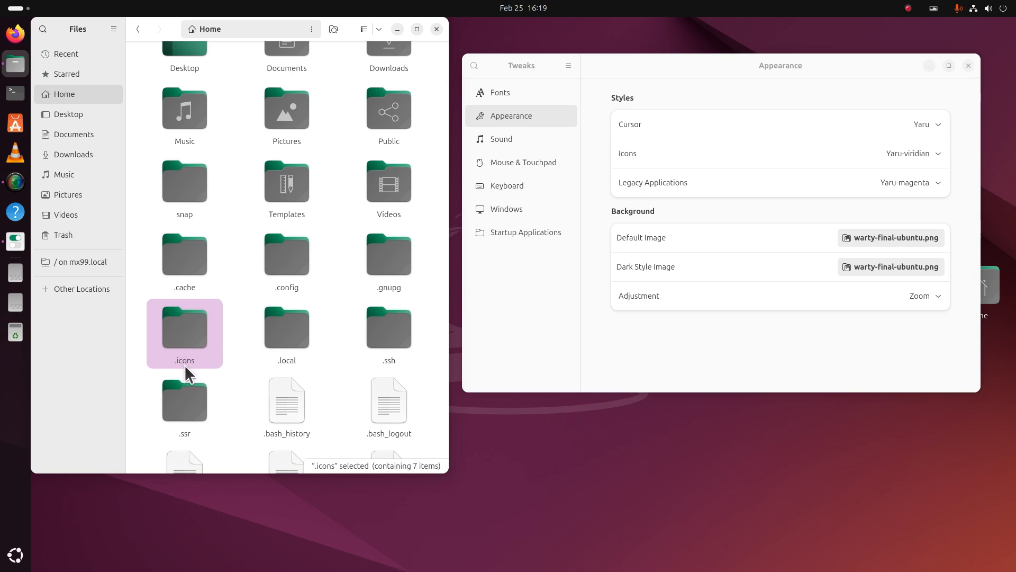
Step: Create a new hidden folder named .test in the Home folder
right_click(246, 367)
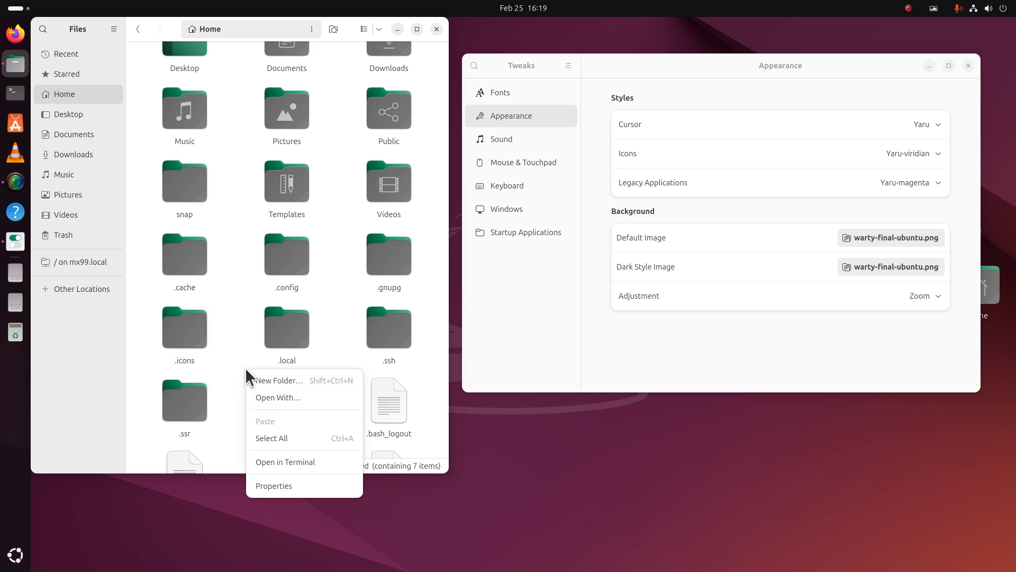
click(243, 349)
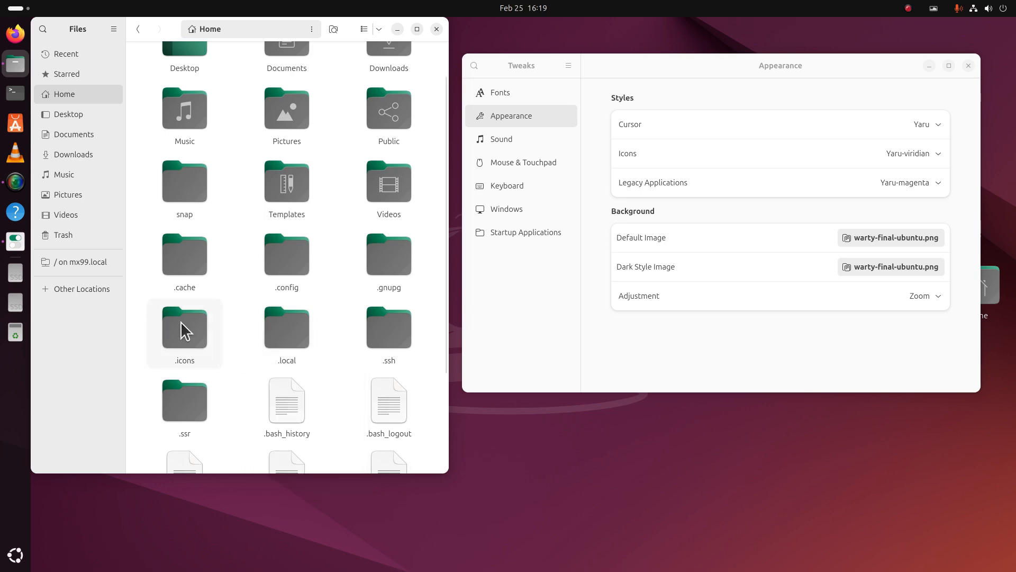
right_click(236, 261)
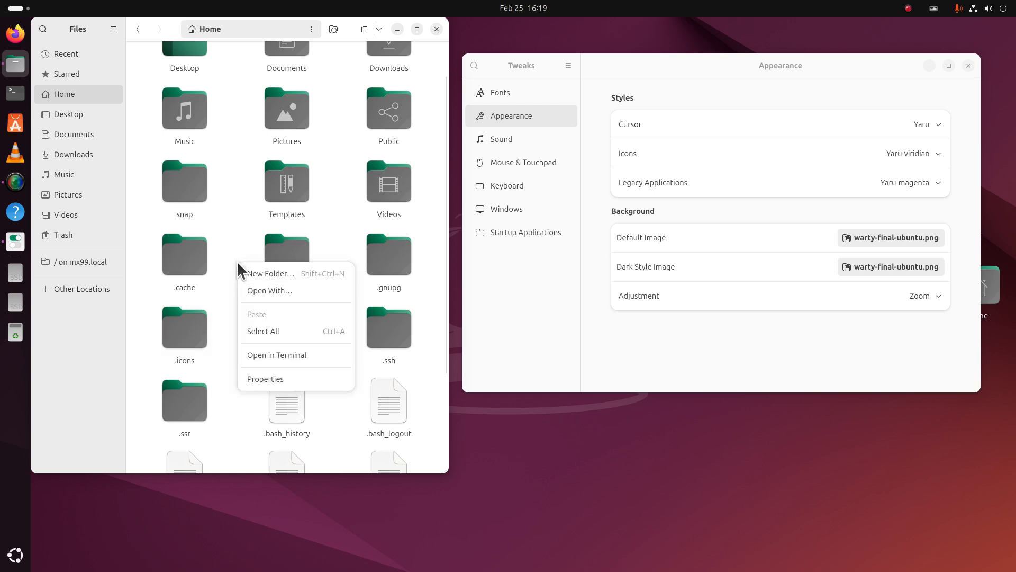
click(274, 276)
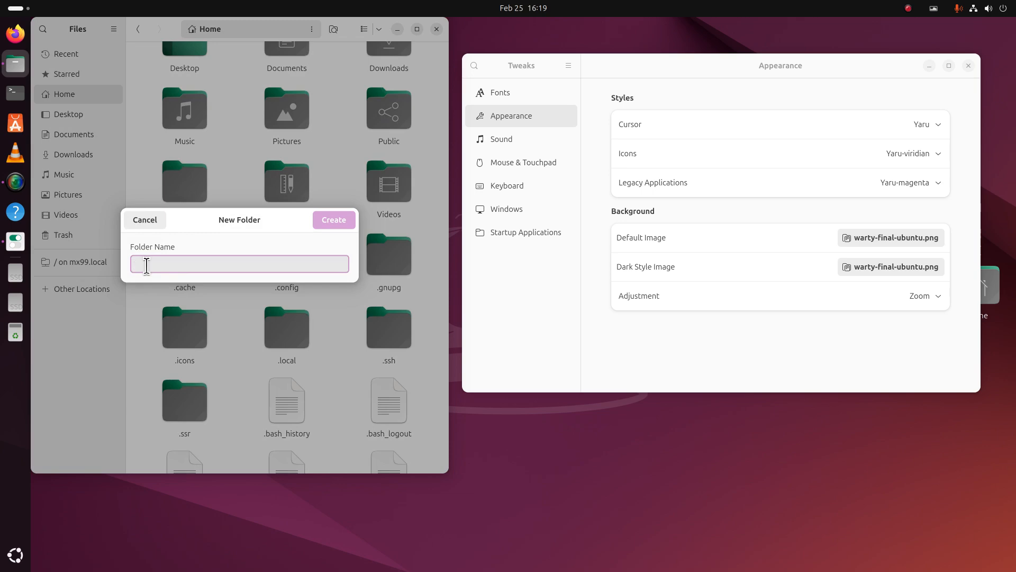
text(.test)
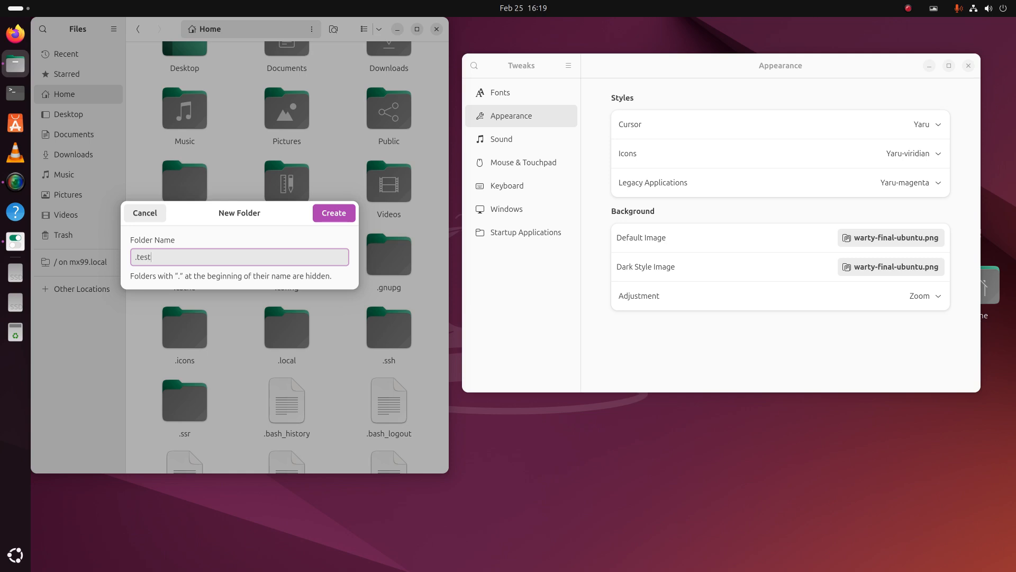
key(Return)
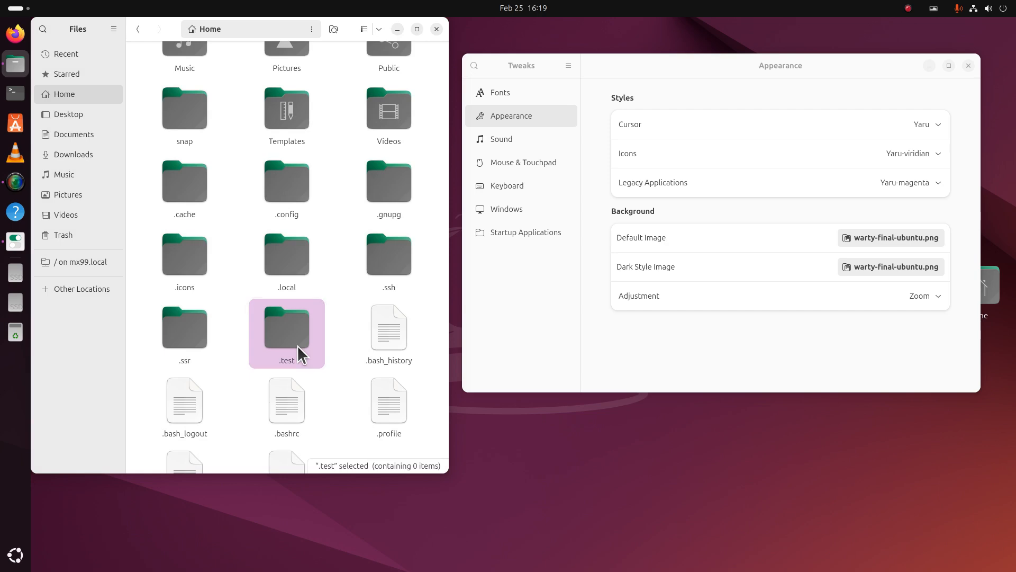
Step: Toggle hidden files off and on in the Home folder, and move the .test folder to the trash
key(ctrl+h)
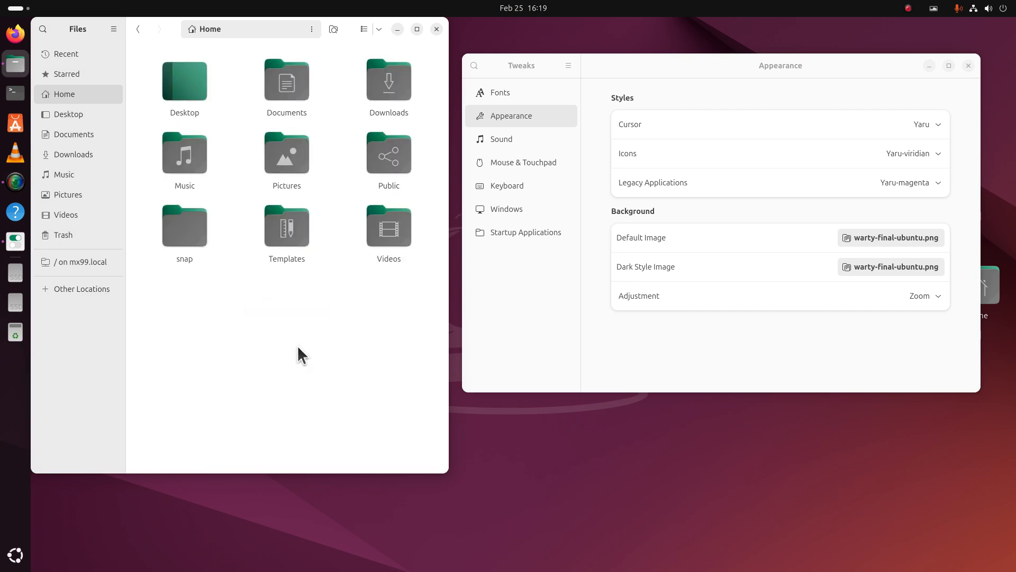
key(ctrl+h)
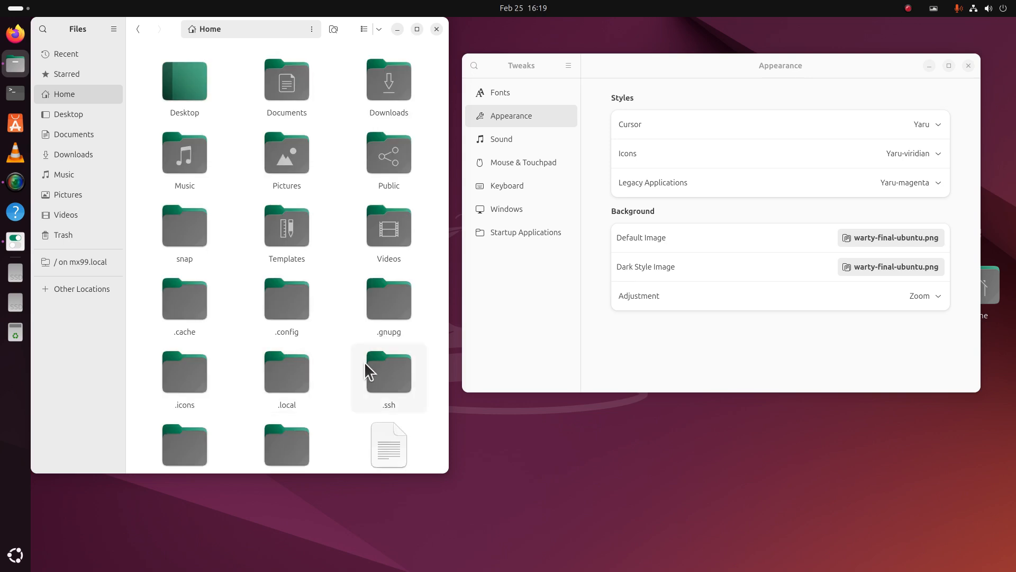
scroll(364, 361, down, 2)
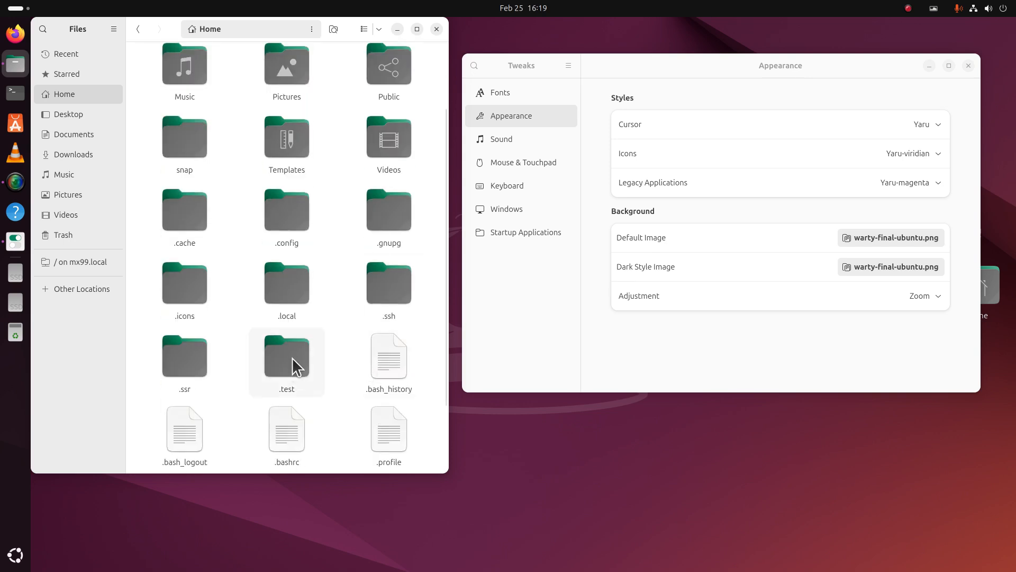
click(292, 355)
key(Delete)
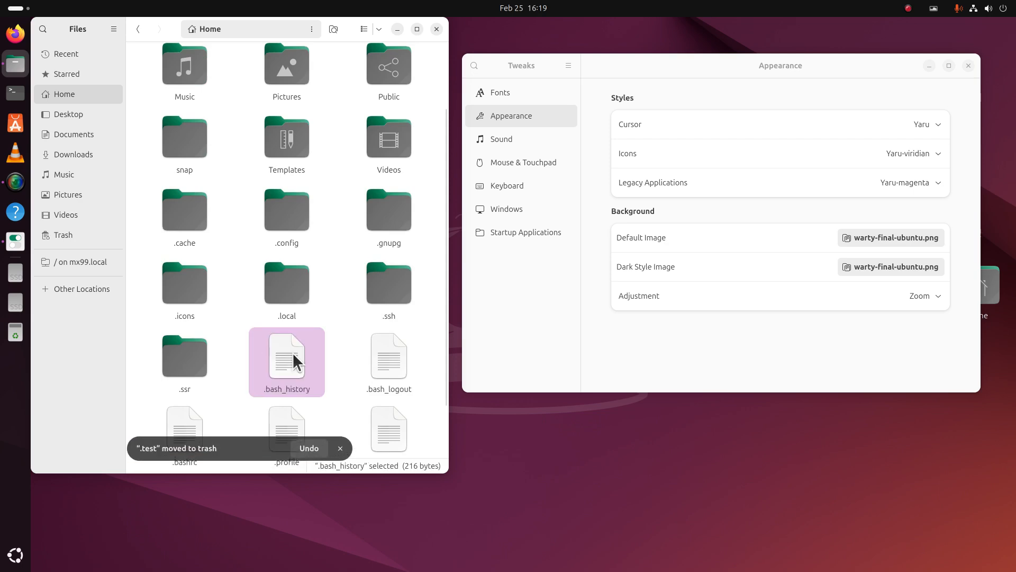
click(215, 200)
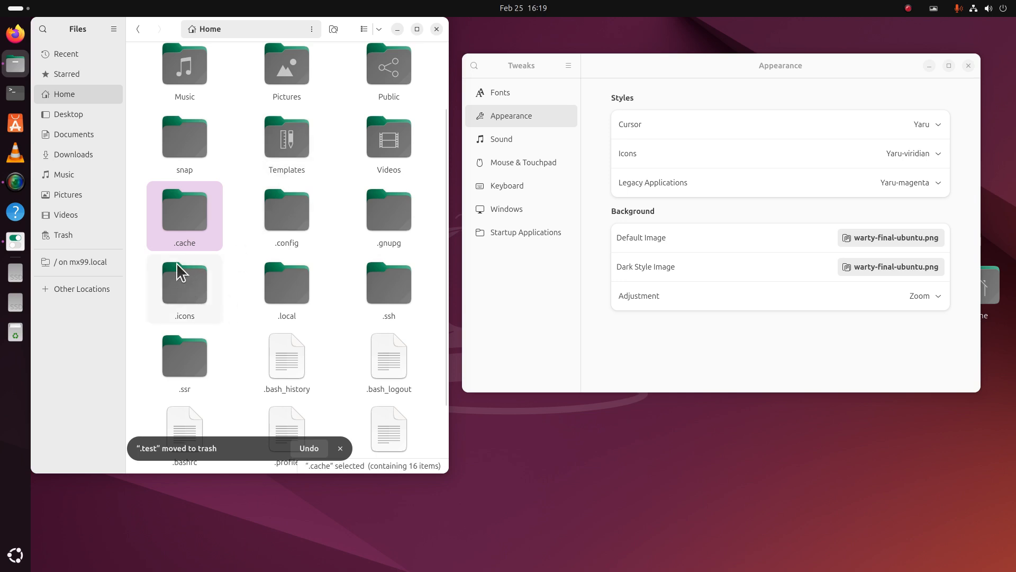
Step: Open the .icons folder in the Home folder and set the cursor theme in Tweaks to Azenis
double_click(177, 283)
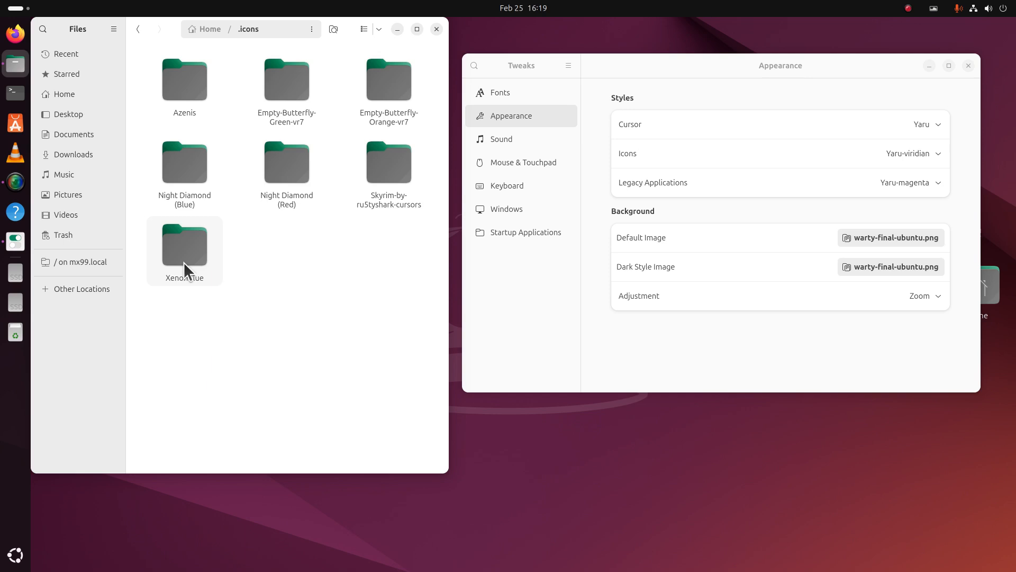
click(705, 124)
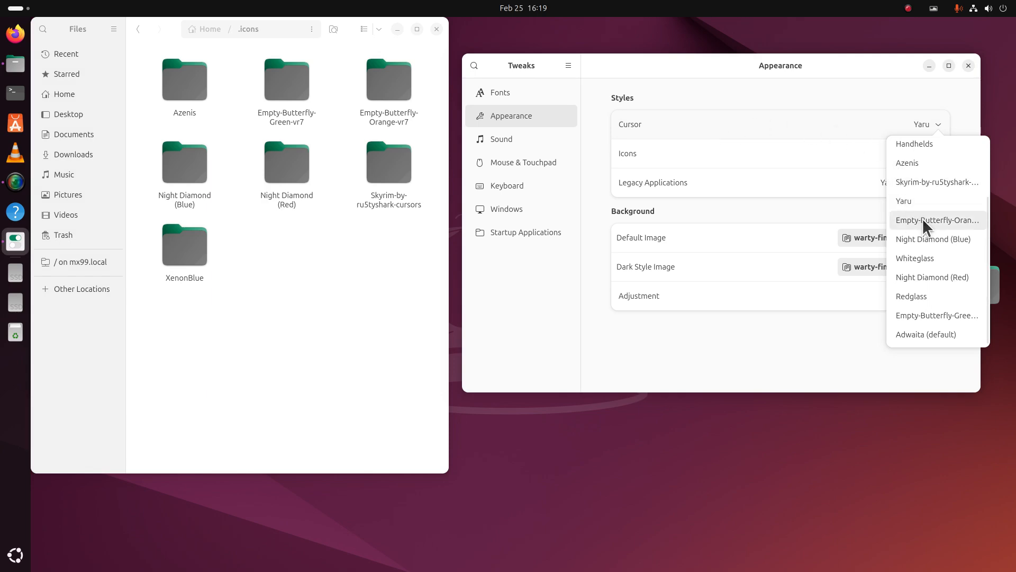
scroll(924, 220, up, 2)
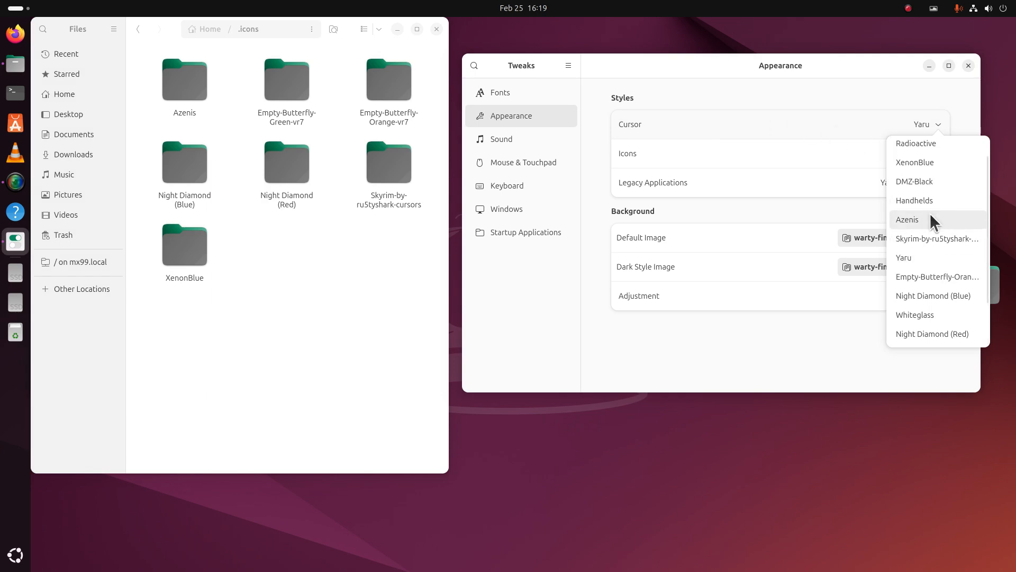
click(930, 219)
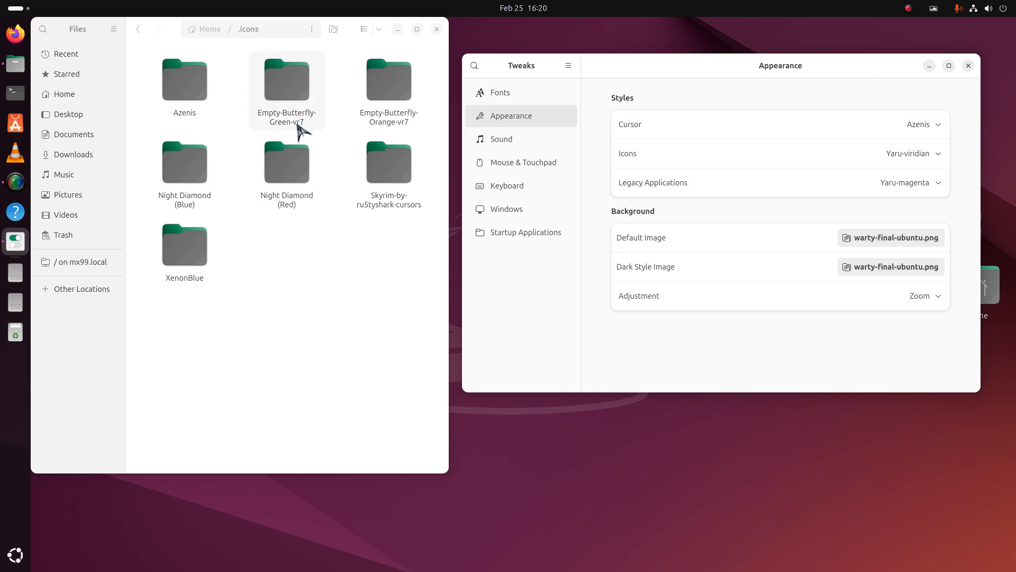
Step: Try the Empty-Butterfly-Green cursor theme, then set the cursor to the Empty-Butterfly-Orange theme
click(920, 127)
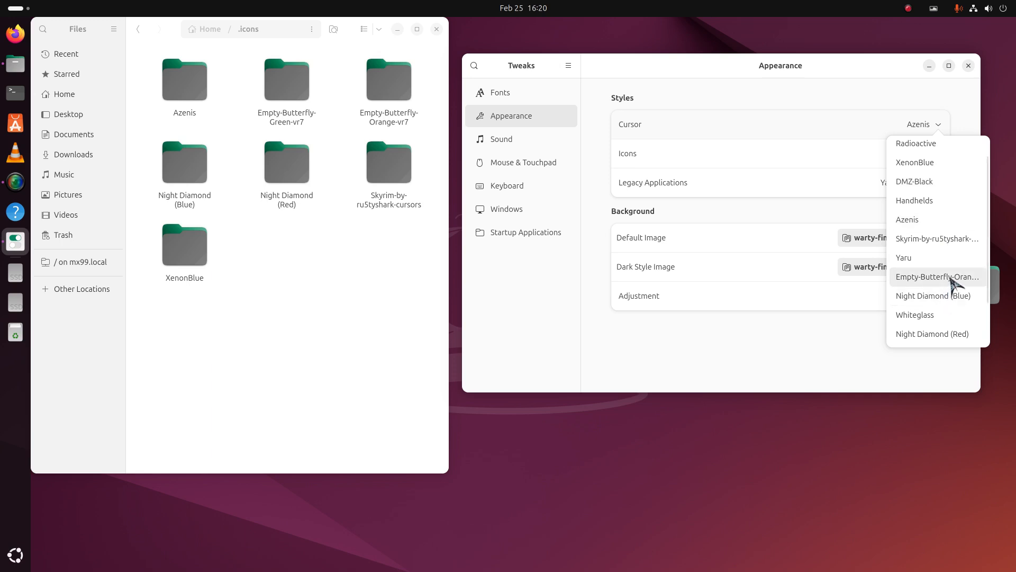
scroll(942, 296, down, 2)
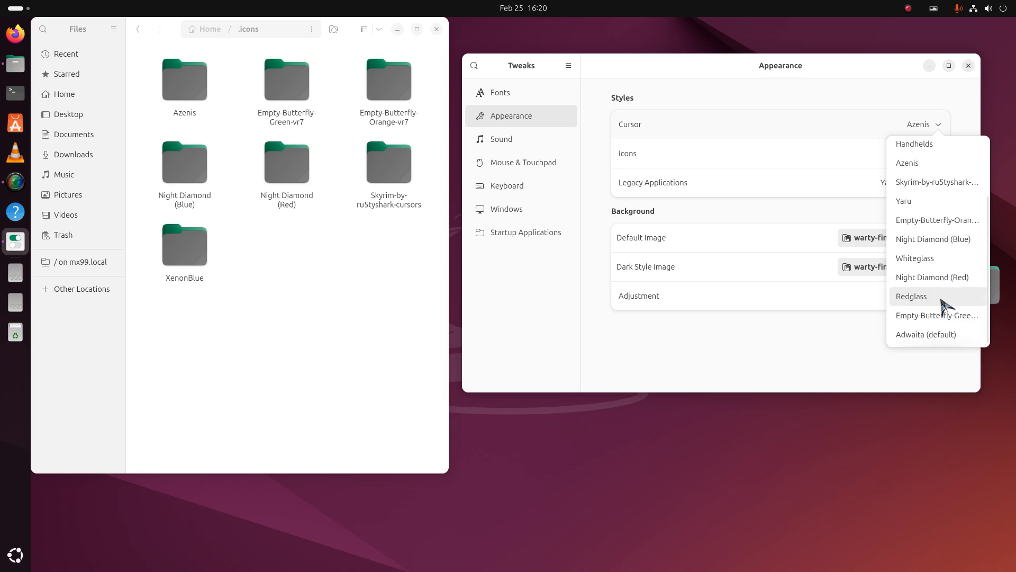
click(945, 317)
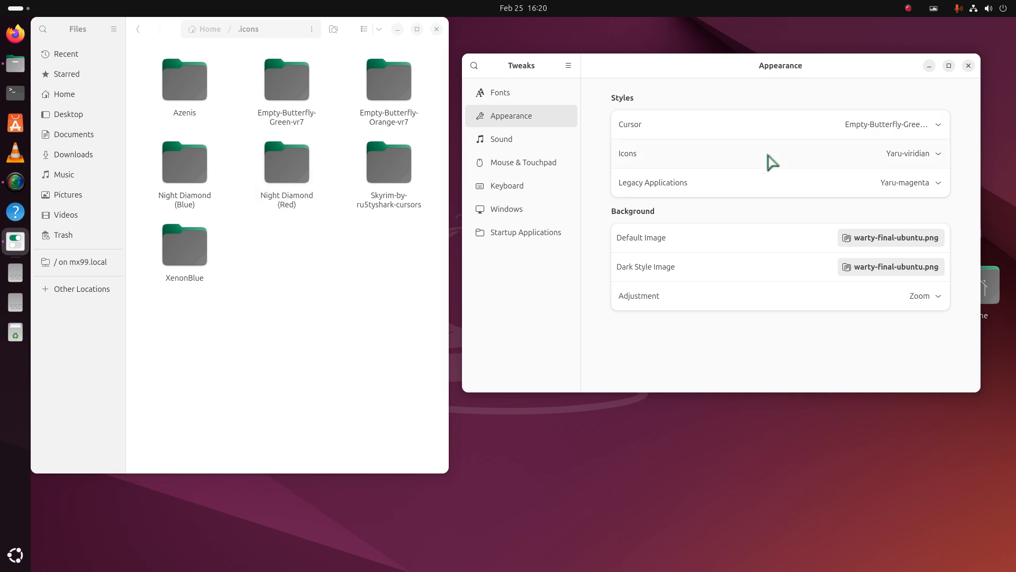
click(919, 128)
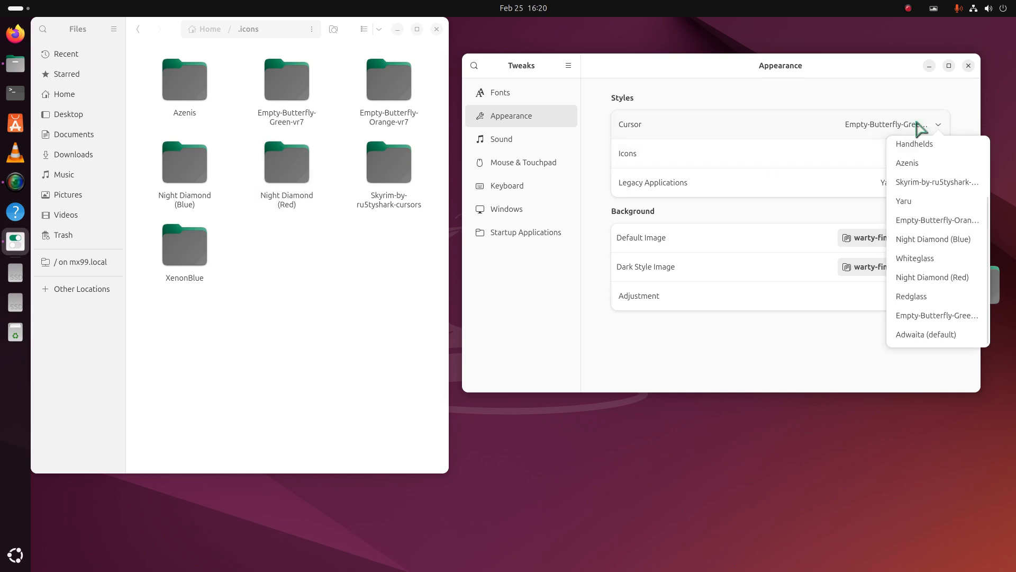
click(924, 221)
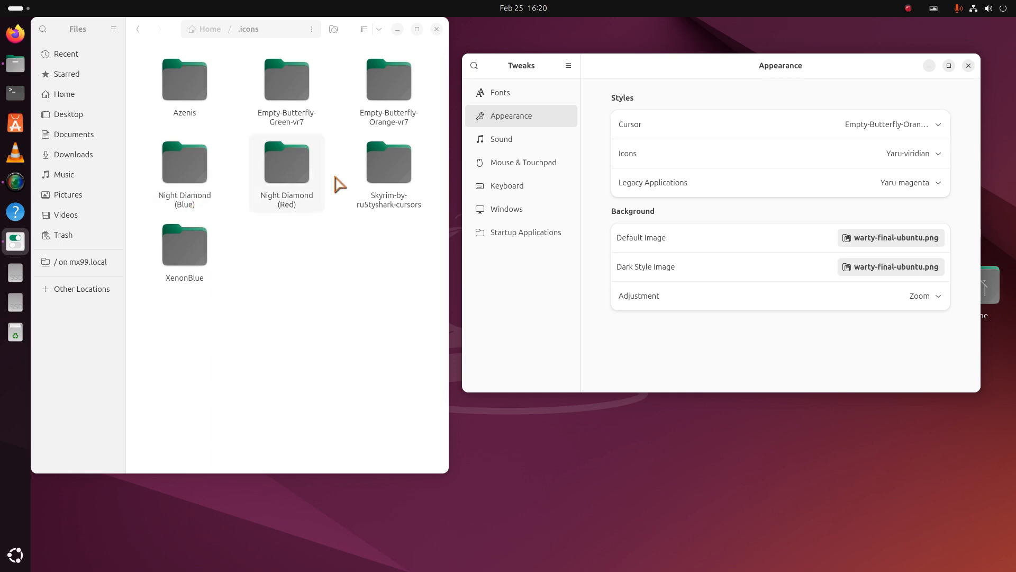
Step: Try the Night Diamond (Blue) cursor theme and switch the cursor to Night Diamond (Red)
click(909, 129)
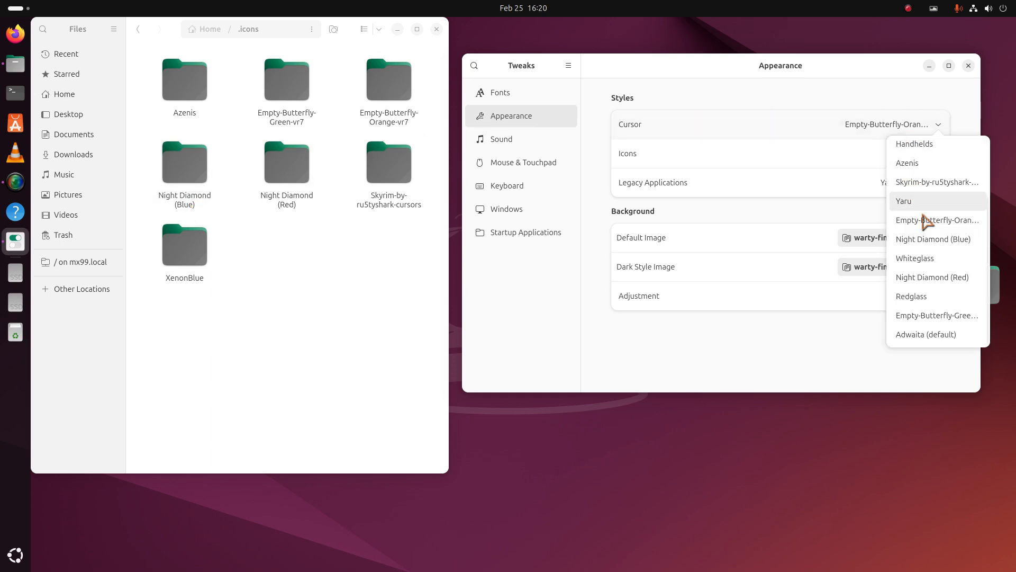
click(933, 239)
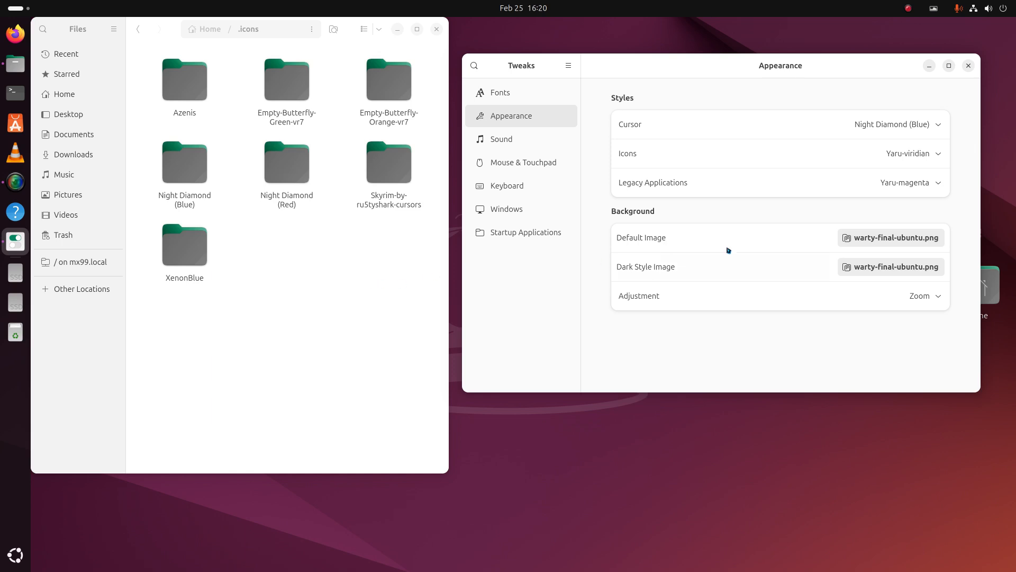
click(873, 132)
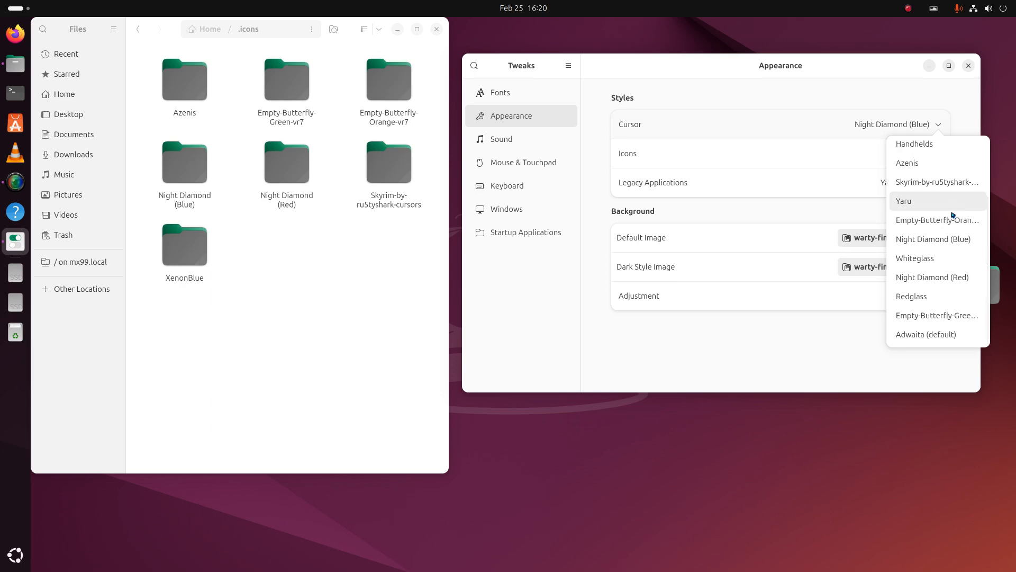
click(954, 277)
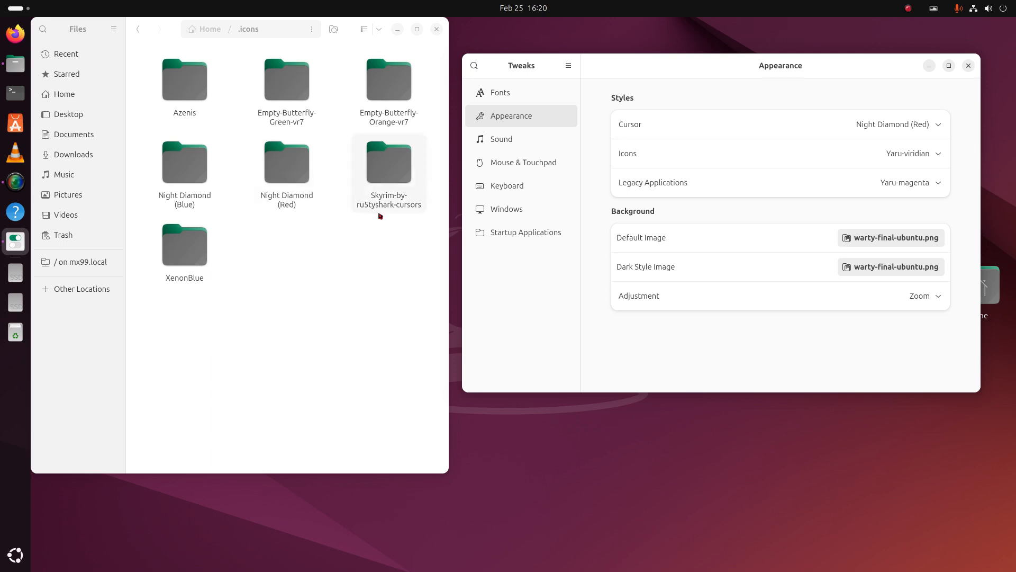
Step: Try the Skyrim-by-ru5tyshark cursor theme and change the cursor to XenonBlue
click(921, 127)
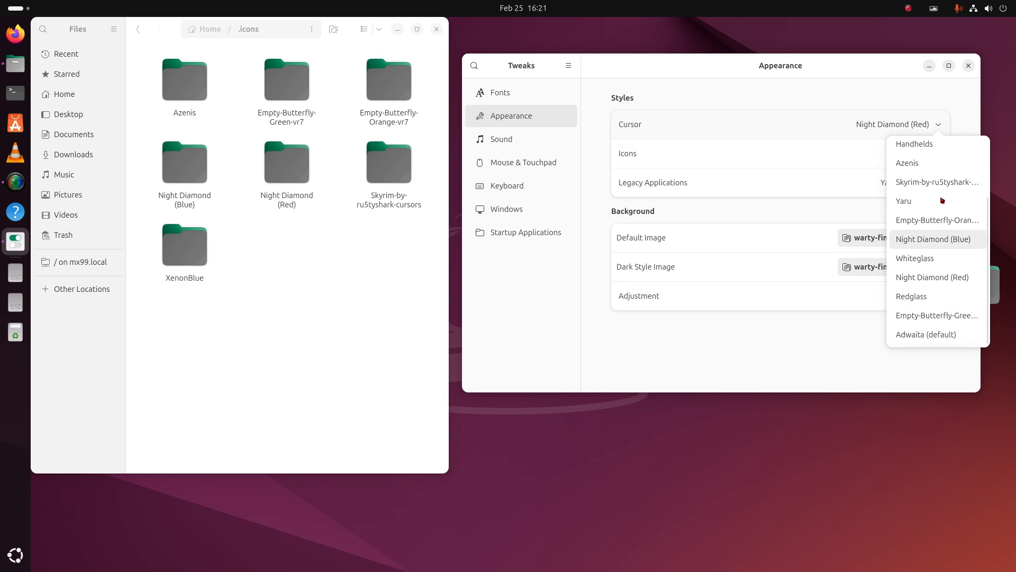
click(940, 182)
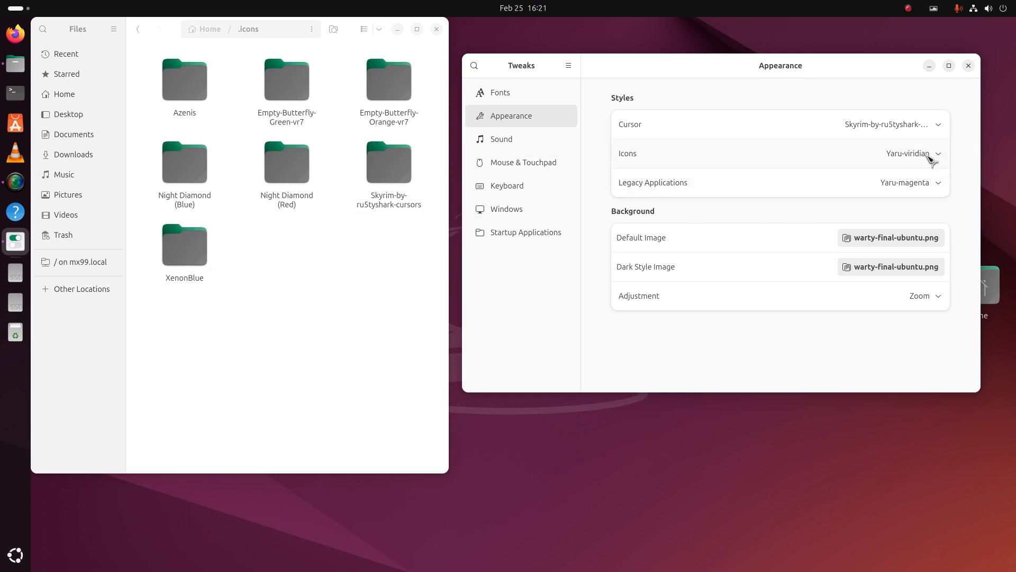
click(921, 129)
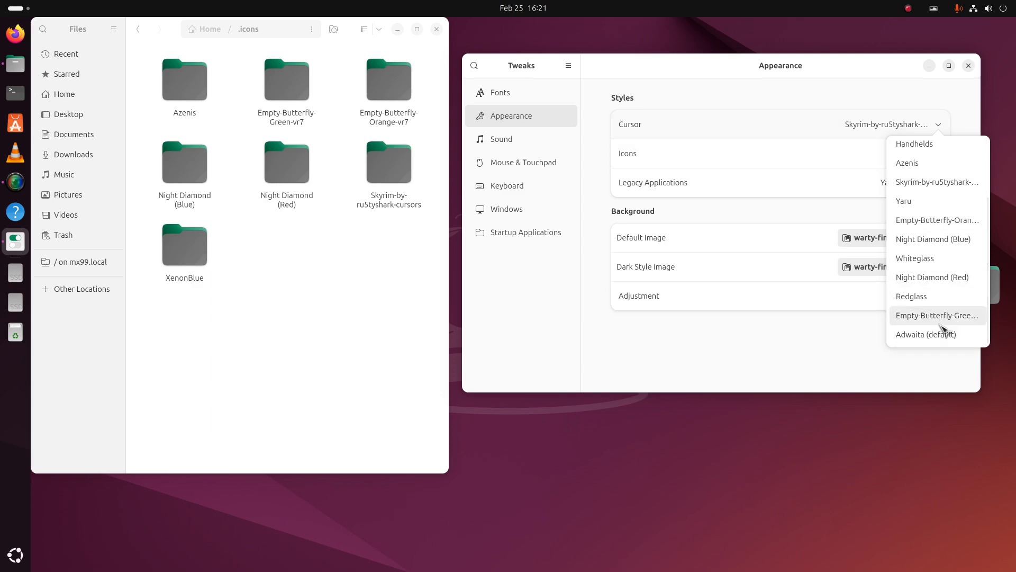
scroll(943, 328, up, 4)
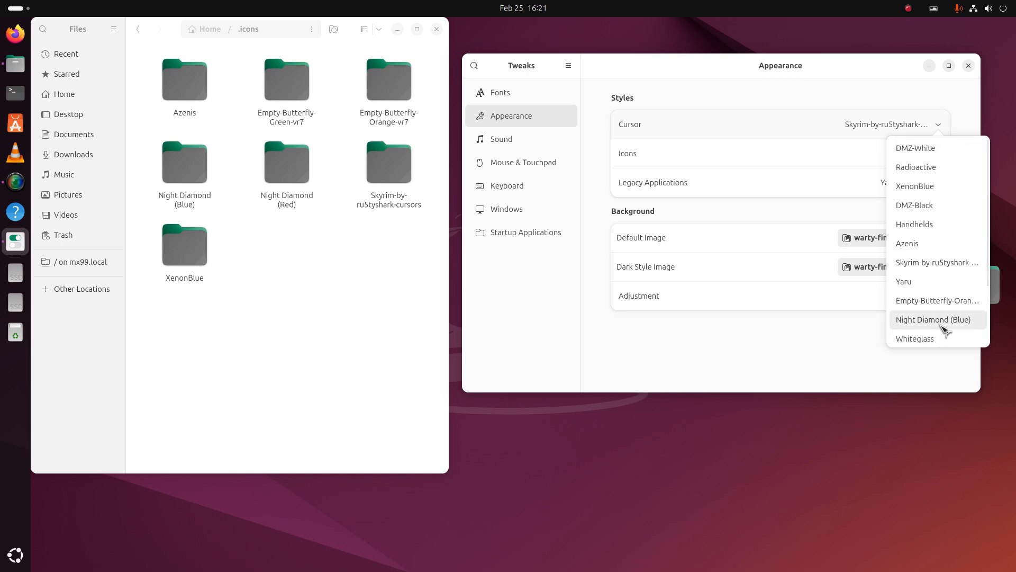
click(915, 186)
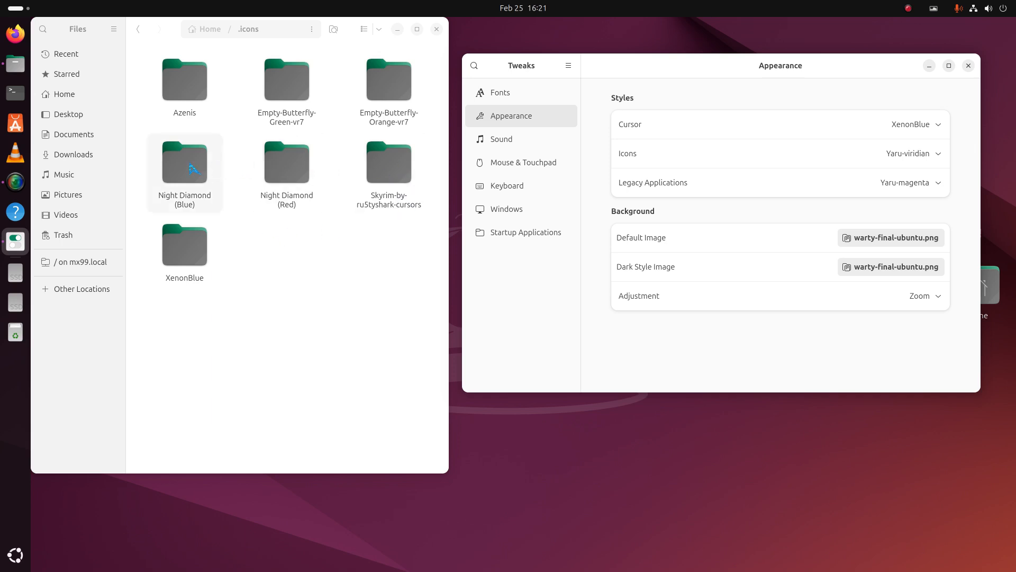
Step: Empty the trash permanently in Files and return to the .icons folder
click(87, 235)
click(413, 56)
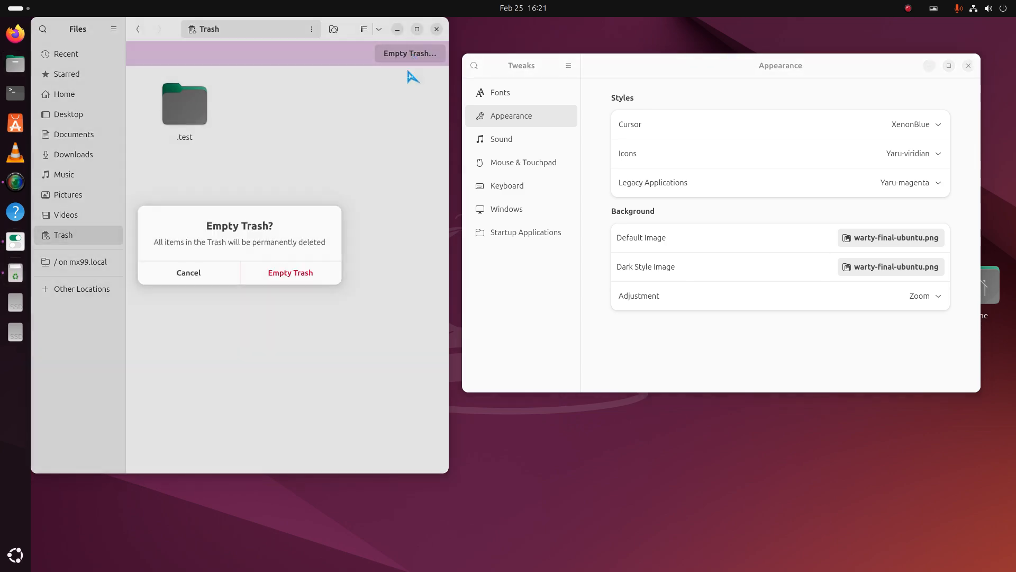
click(322, 281)
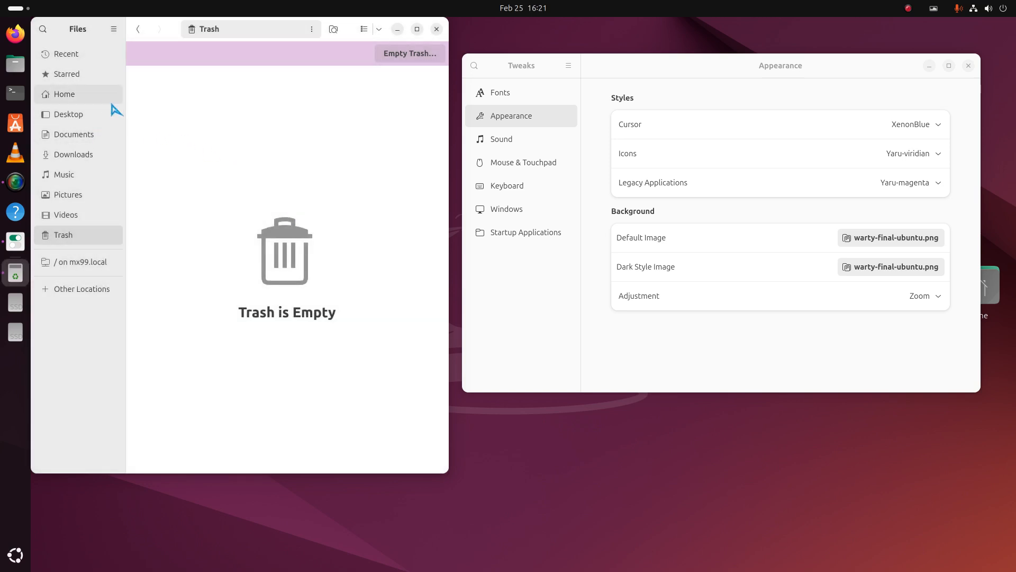
click(137, 28)
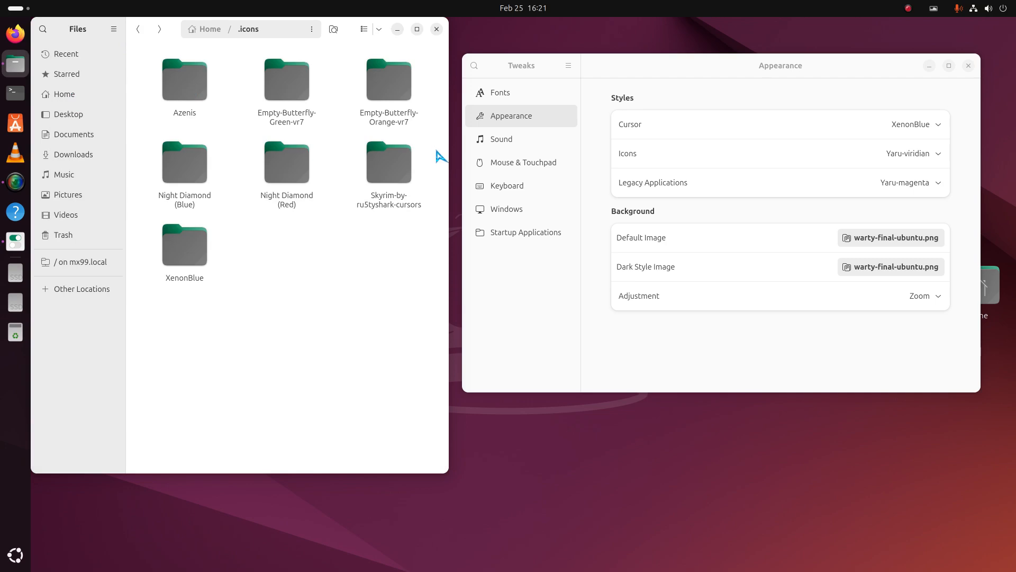
Step: Move the two Night Diamond folders and the Skyrim-by-ru5tyshark-cursors folder to the trash, restore them, and return to .icons
drag(441, 157, 157, 194)
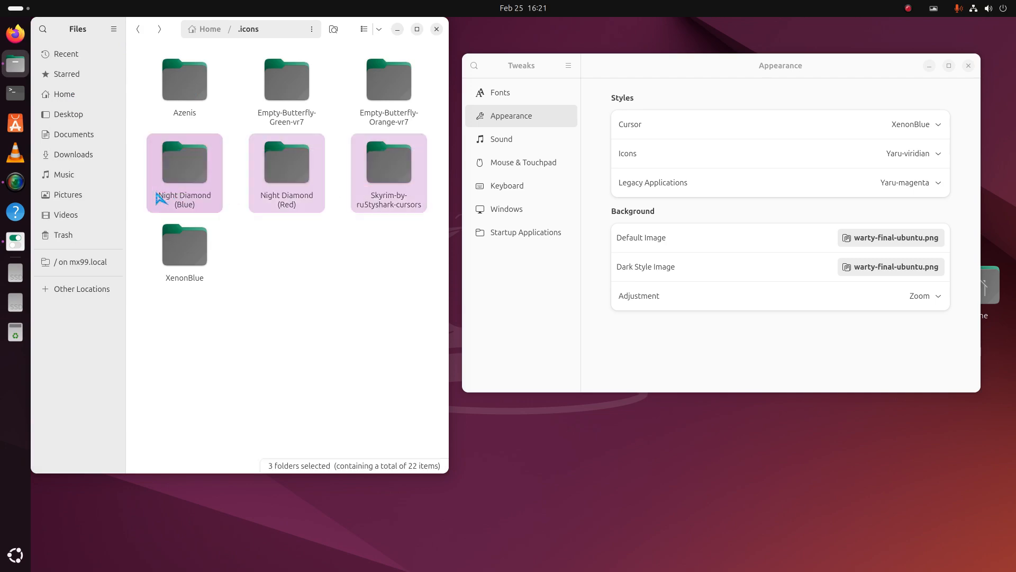
key(Delete)
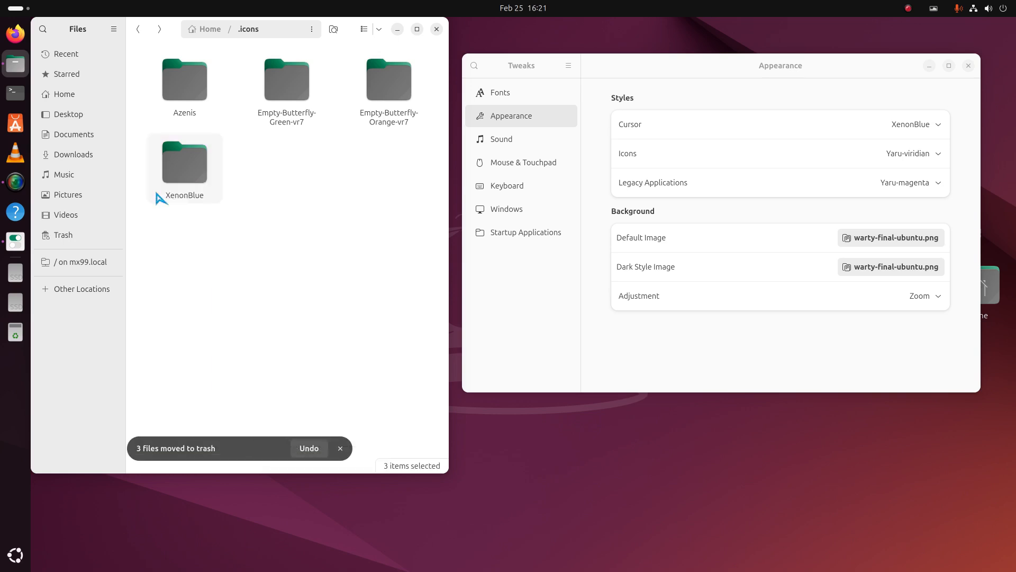
click(90, 241)
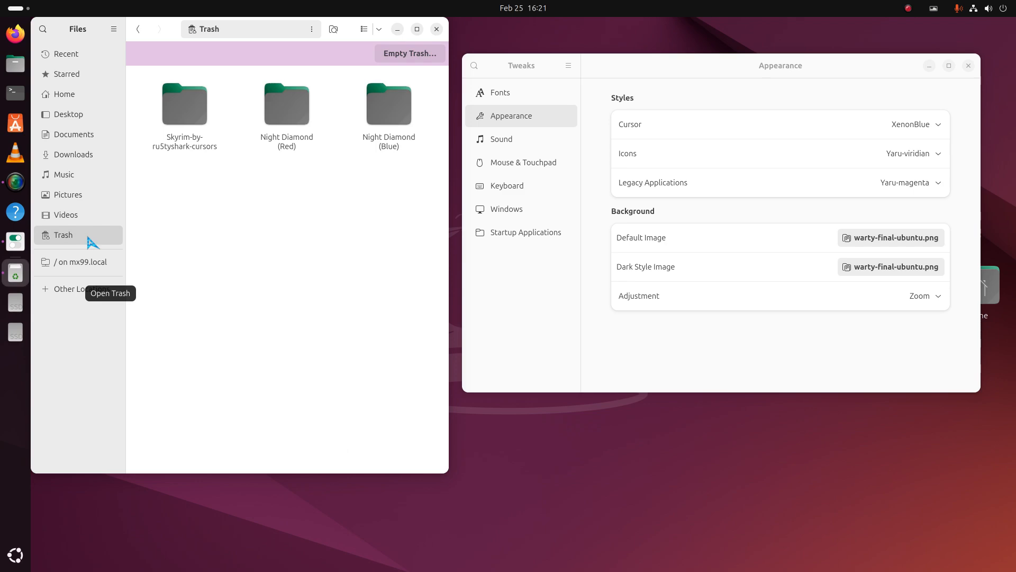
drag(429, 90, 169, 136)
right_click(187, 121)
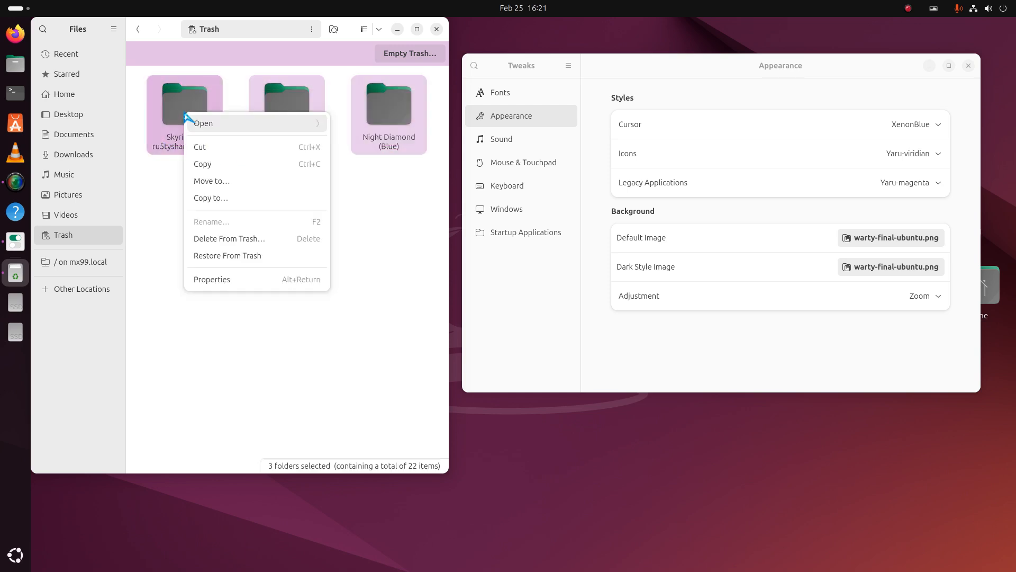
click(232, 256)
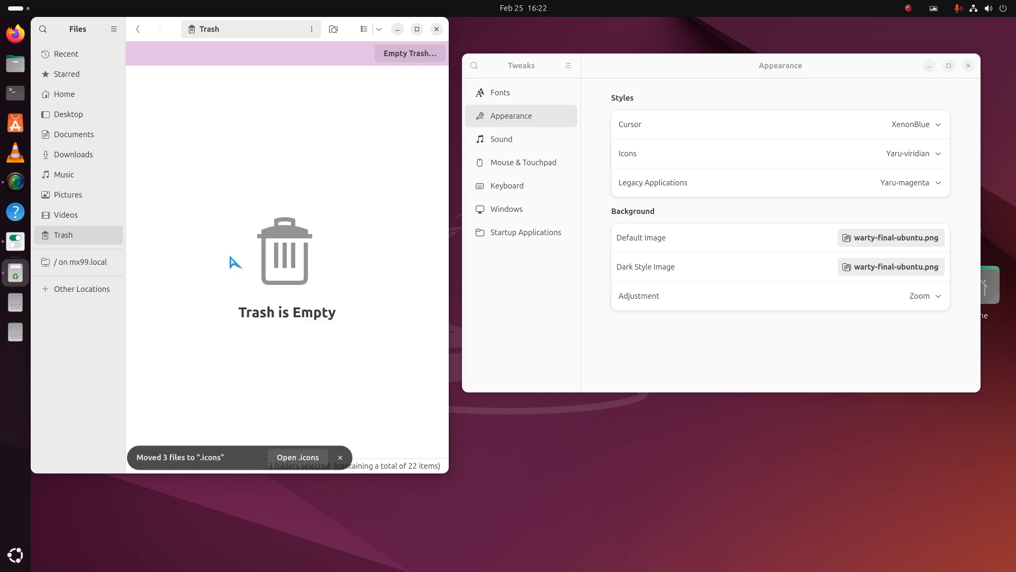
click(137, 30)
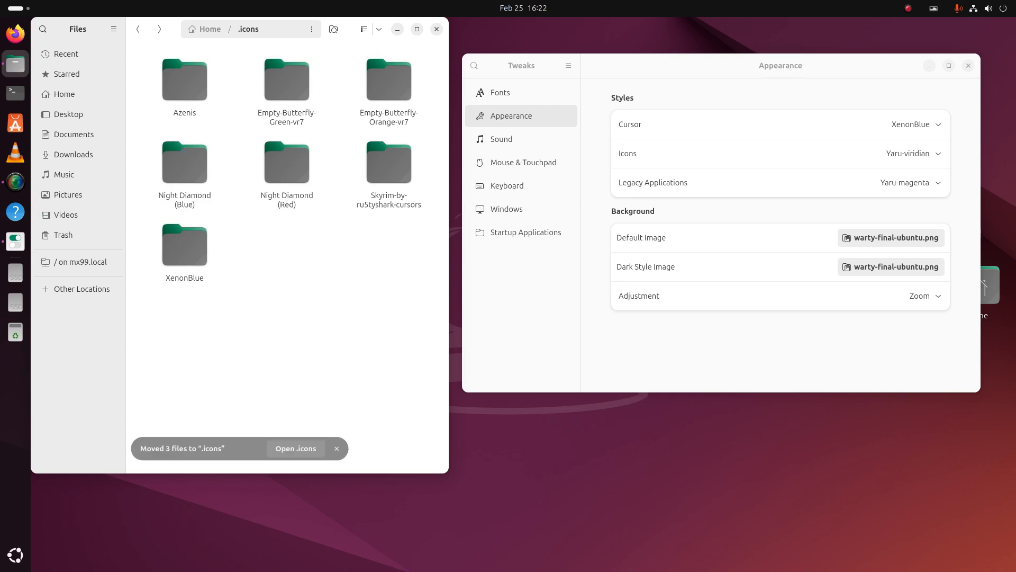
Step: Move the Tweaks window slightly lower, review the available cursor themes, and set the cursor to Radioactive
drag(664, 66, 660, 94)
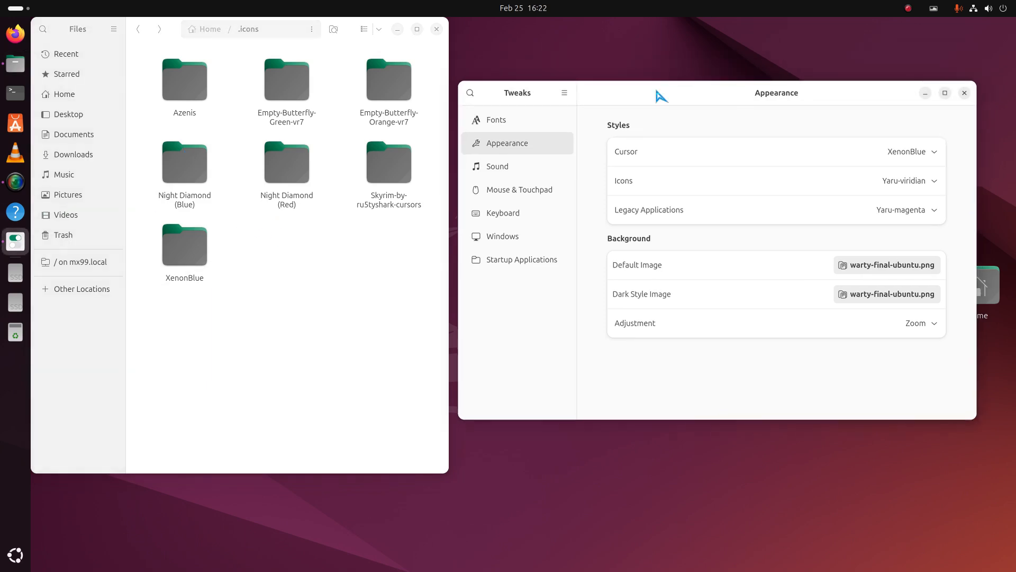
click(712, 160)
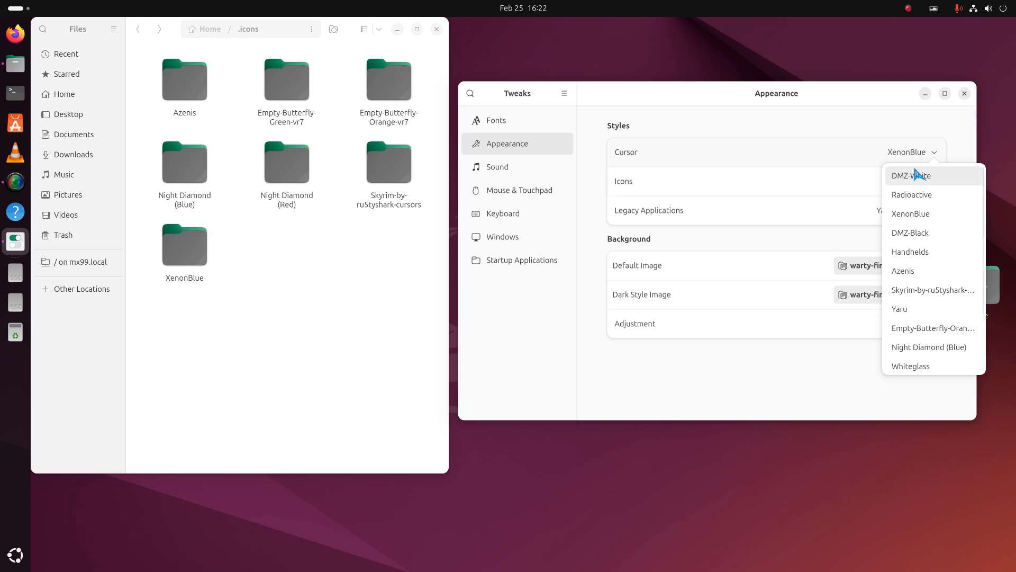
click(721, 97)
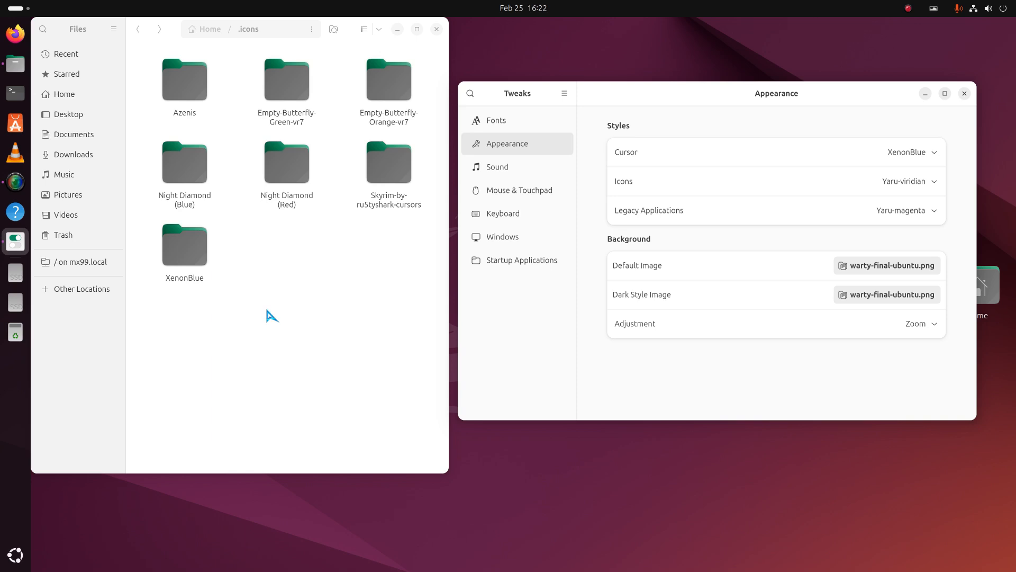
click(857, 156)
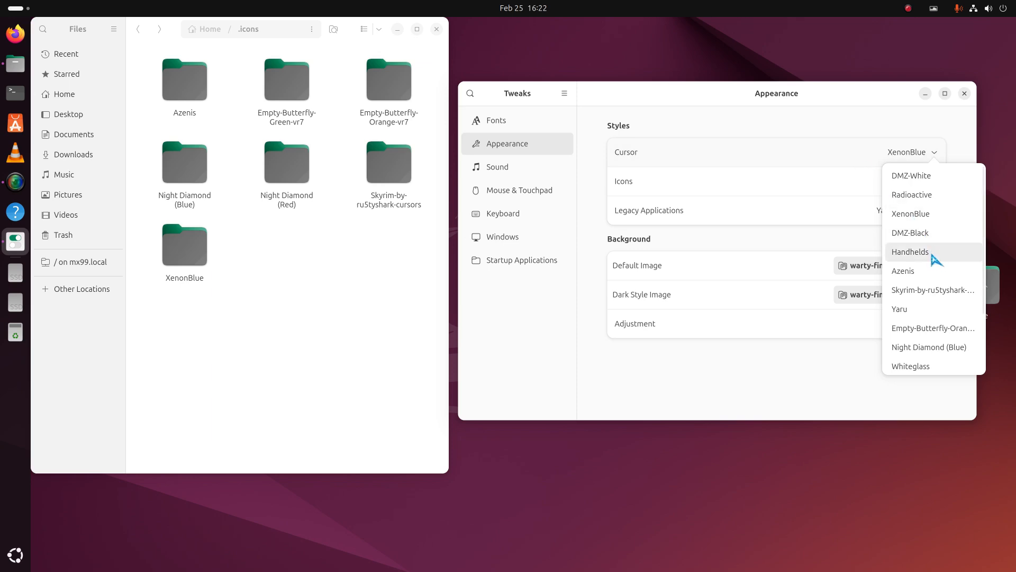
scroll(938, 272, down, 3)
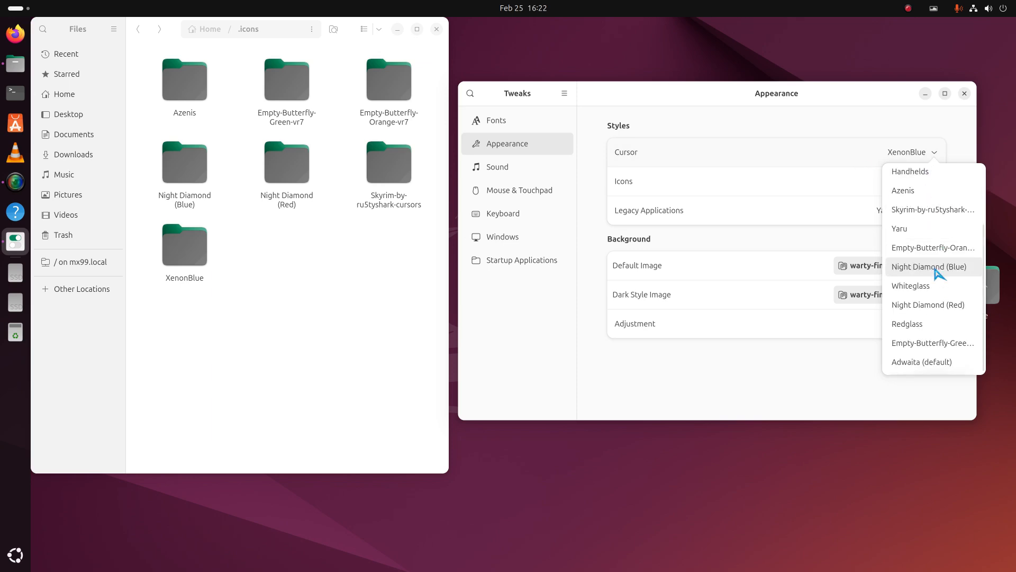
scroll(937, 272, up, 3)
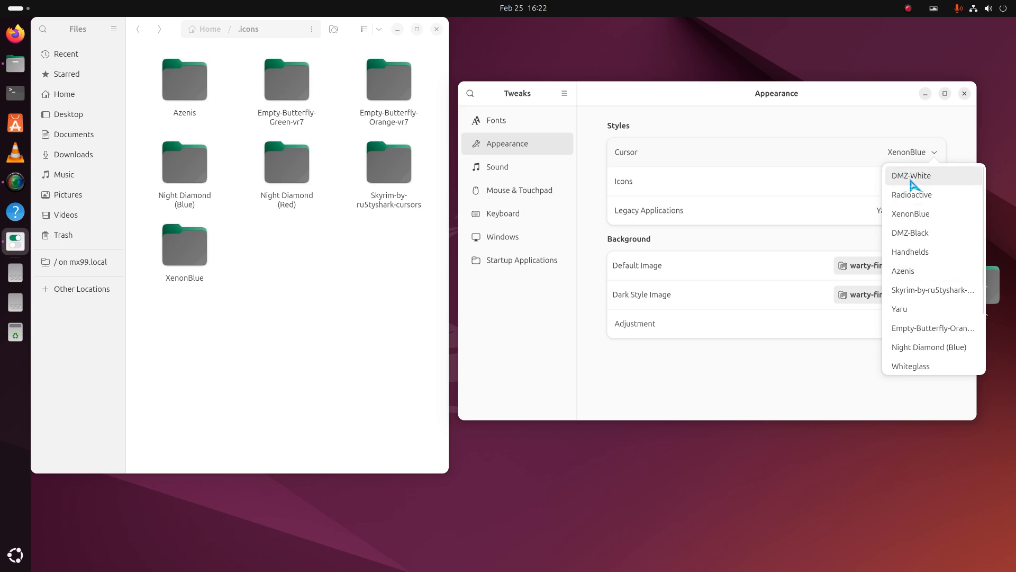
click(925, 200)
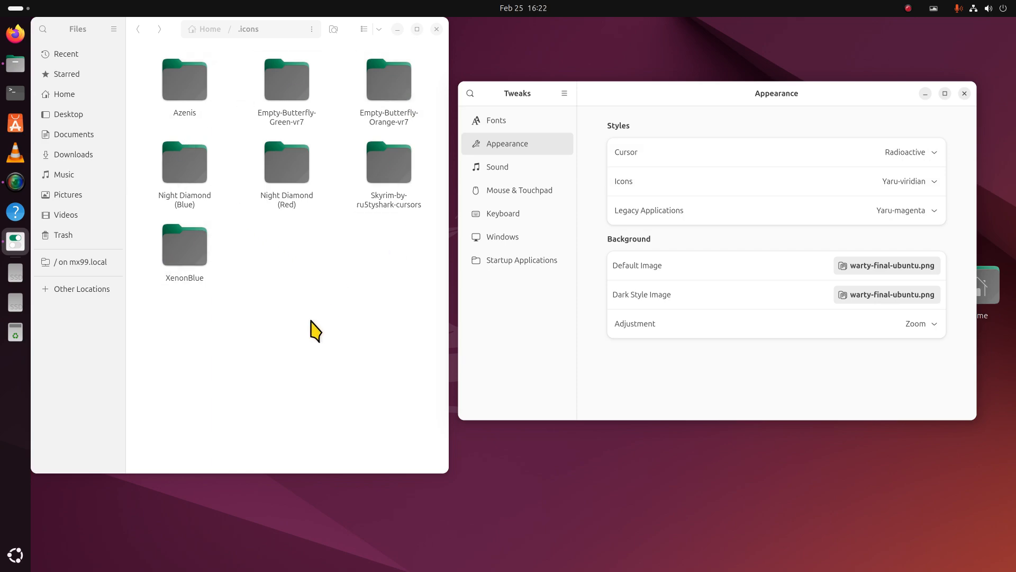
Step: Open the Ubuntu system disk and go to usr/share/icons, filtering the share folder with "ic" to find icons
click(77, 290)
click(193, 78)
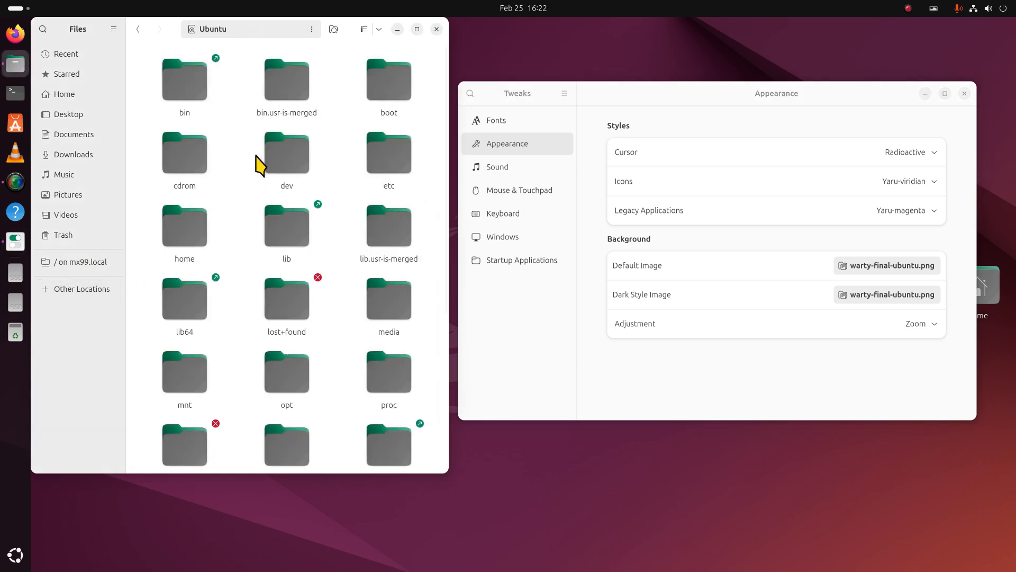
scroll(324, 386, down, 5)
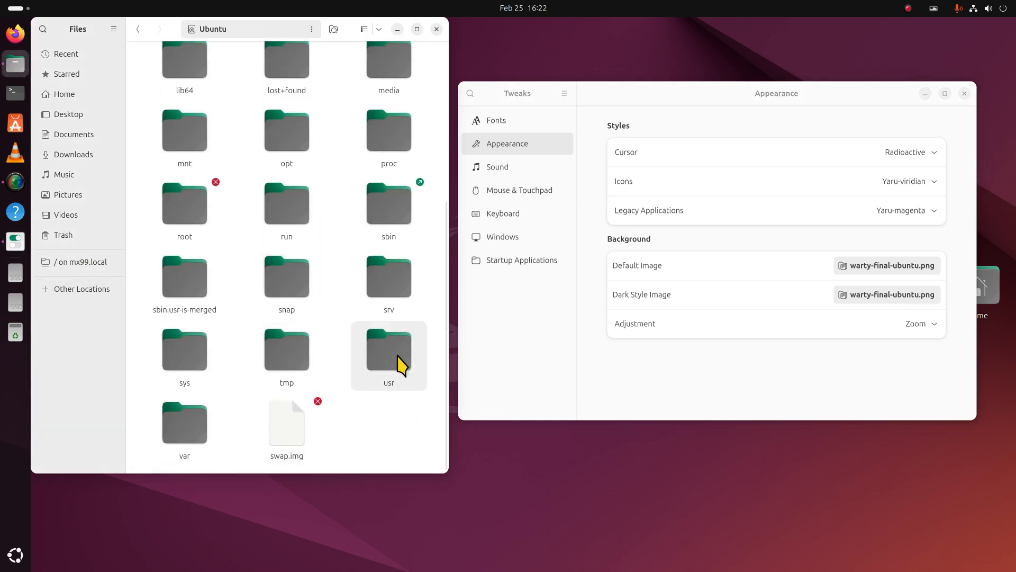
double_click(401, 366)
double_click(388, 246)
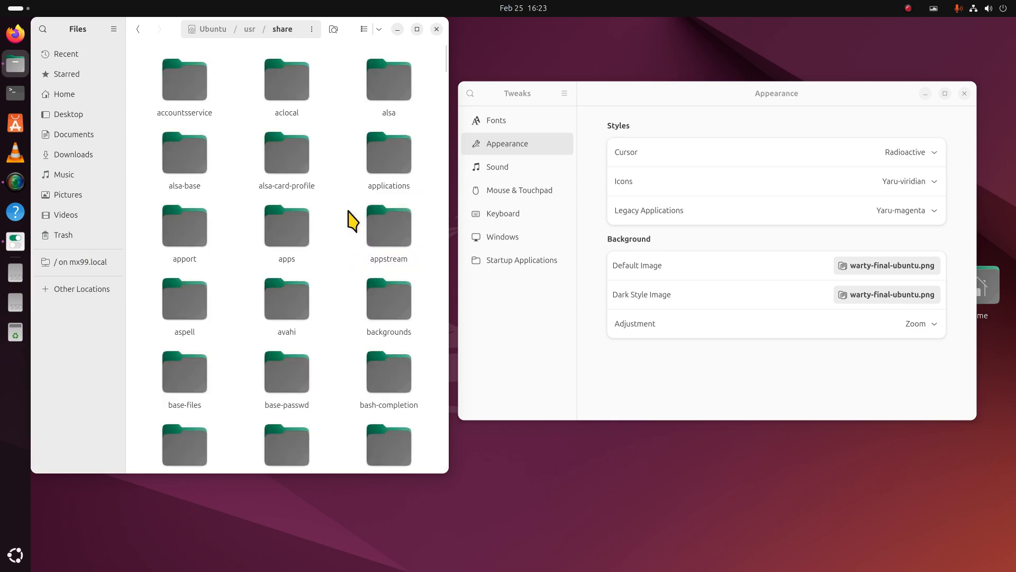
text(ic)
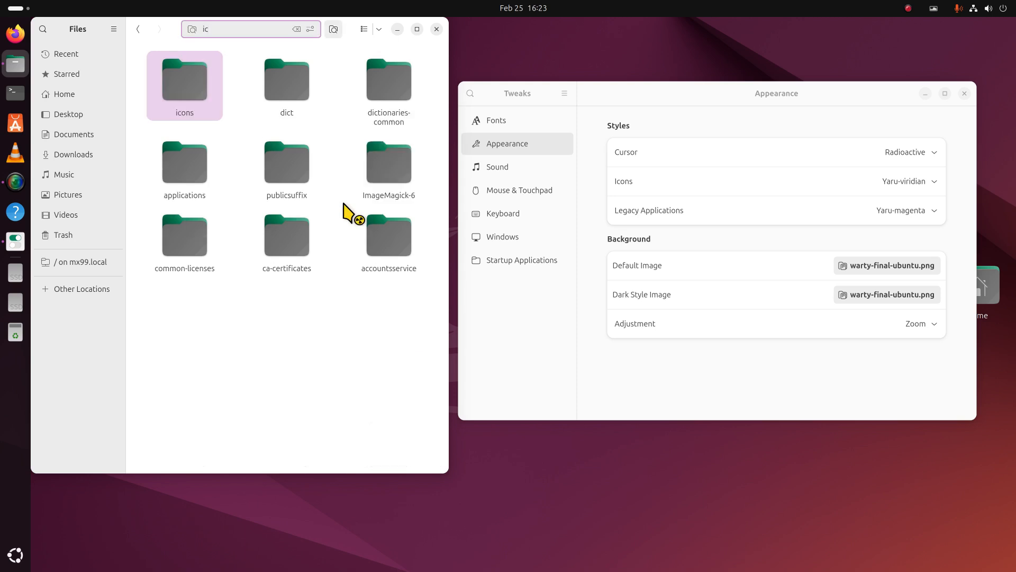
double_click(188, 87)
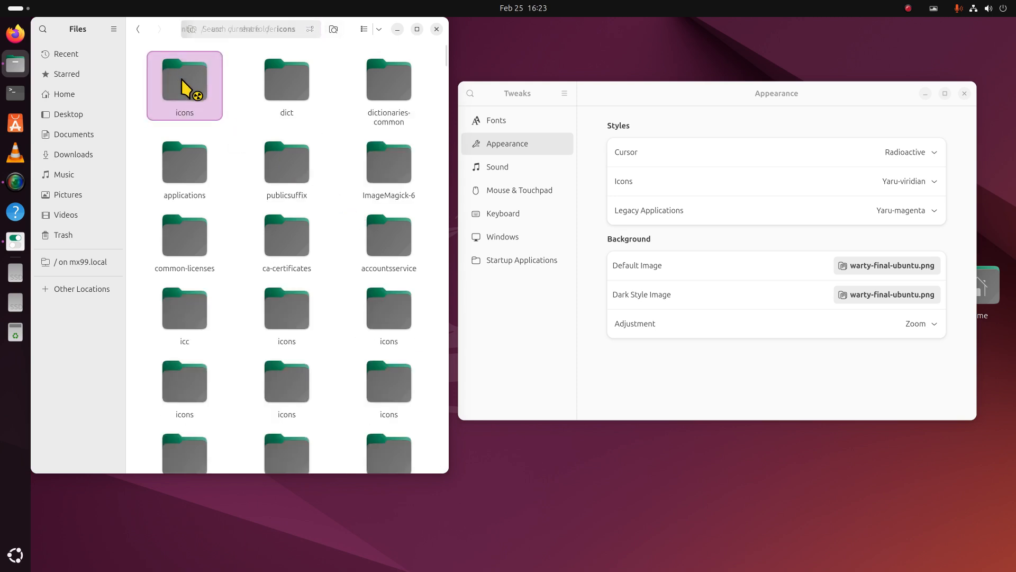
Step: Select the Radioactive folder in the system icons folder and return to the .icons folder in Home
scroll(323, 233, down, 1)
scroll(323, 233, down, 1)
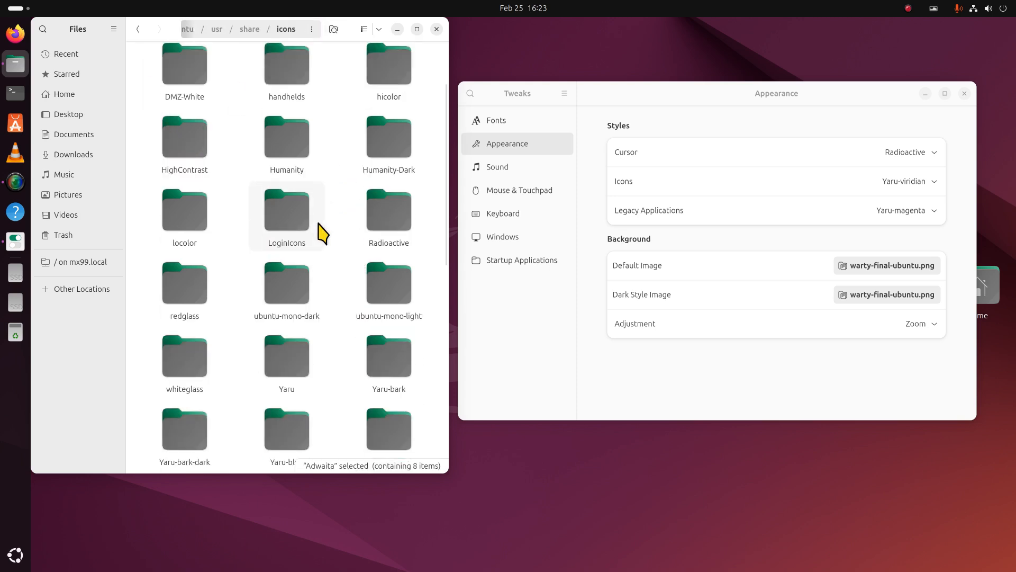
click(387, 229)
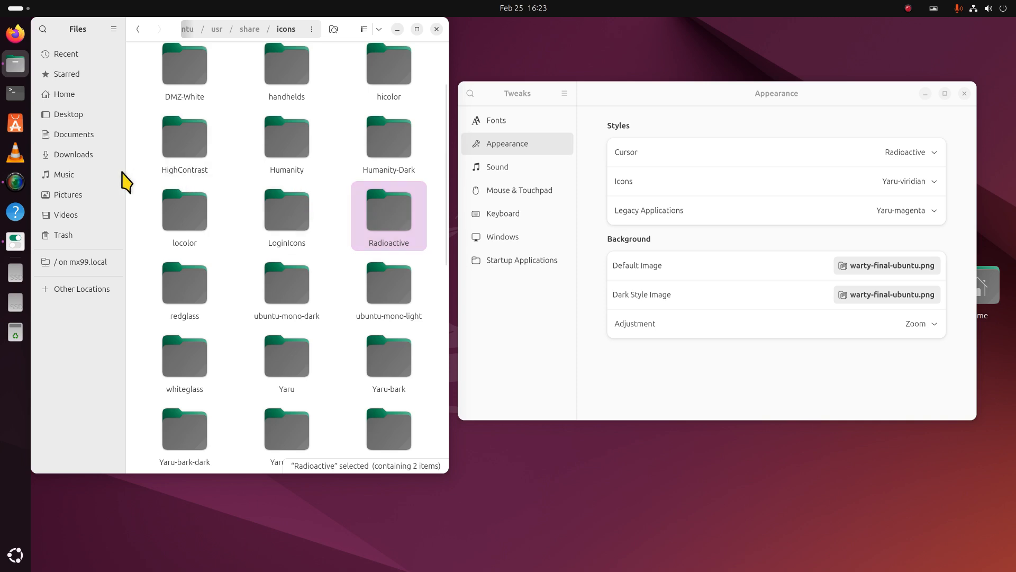
click(61, 95)
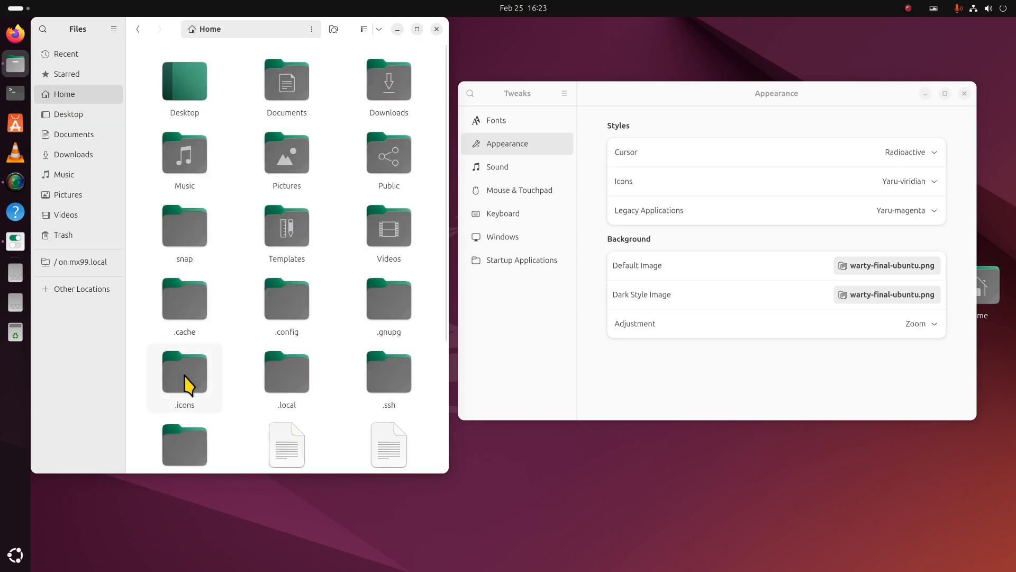
double_click(186, 376)
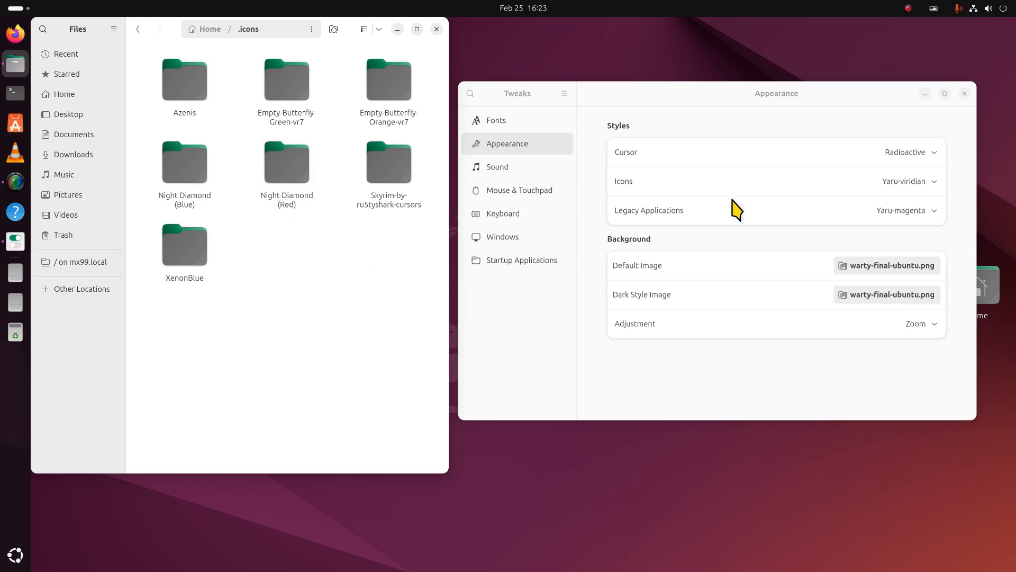
Step: Move the Tweaks window so it slightly overlaps Files, view its About information, and close it
click(814, 103)
drag(810, 94, 772, 83)
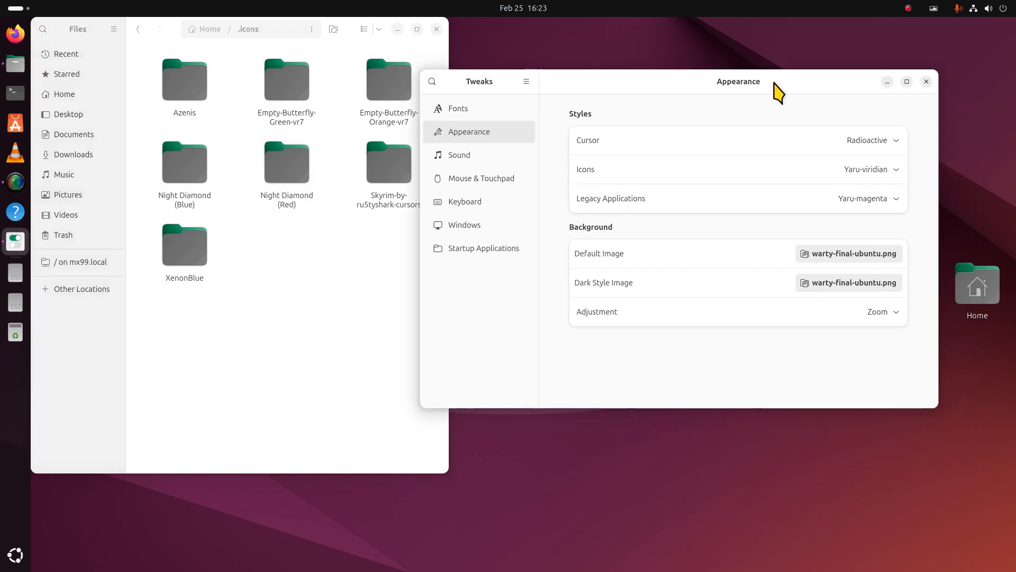
click(526, 82)
click(528, 135)
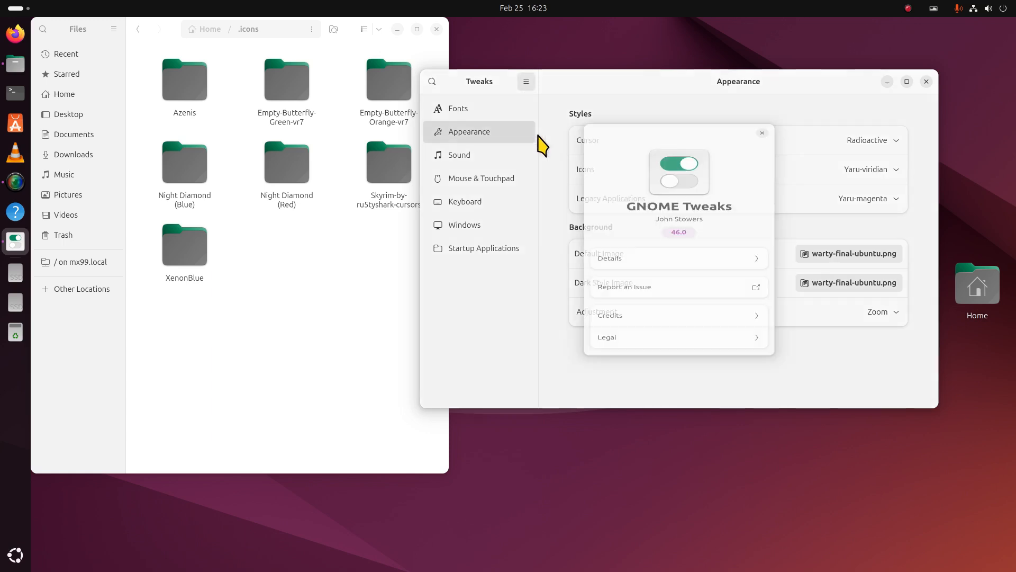
click(762, 97)
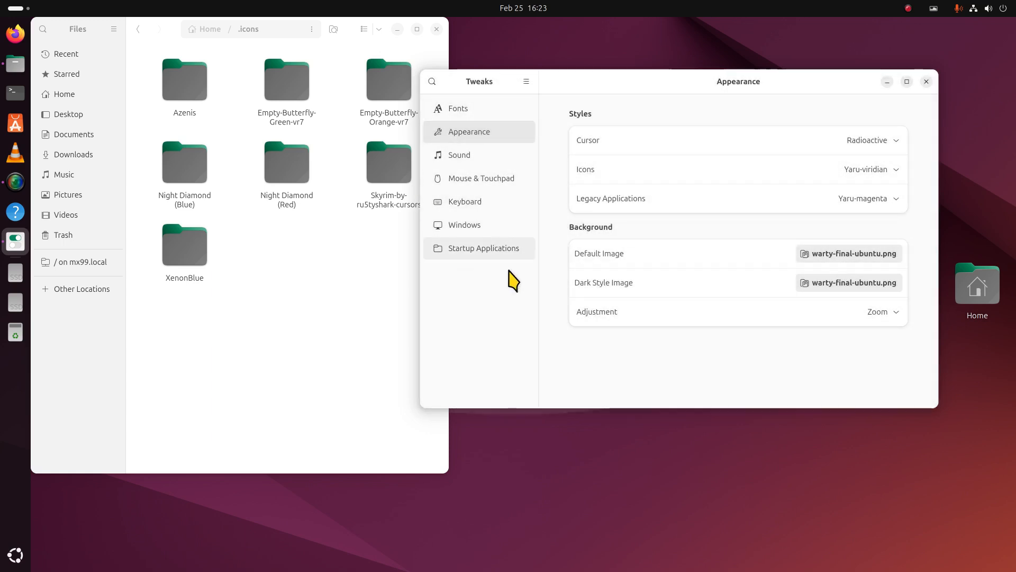
Step: Try the Handhelds, Whiteglass, and Redglass cursor themes one after another
click(651, 139)
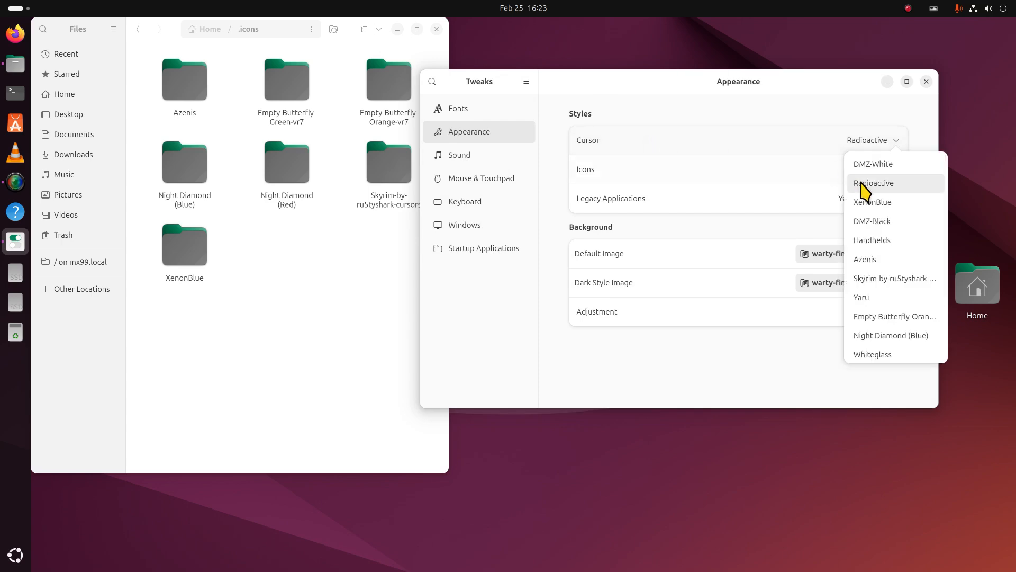
click(876, 242)
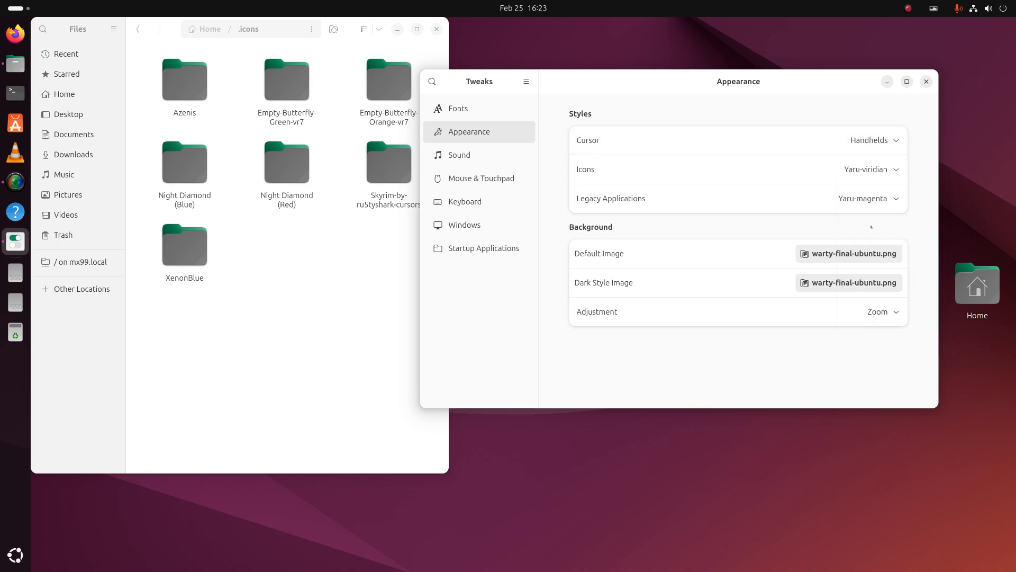
click(876, 141)
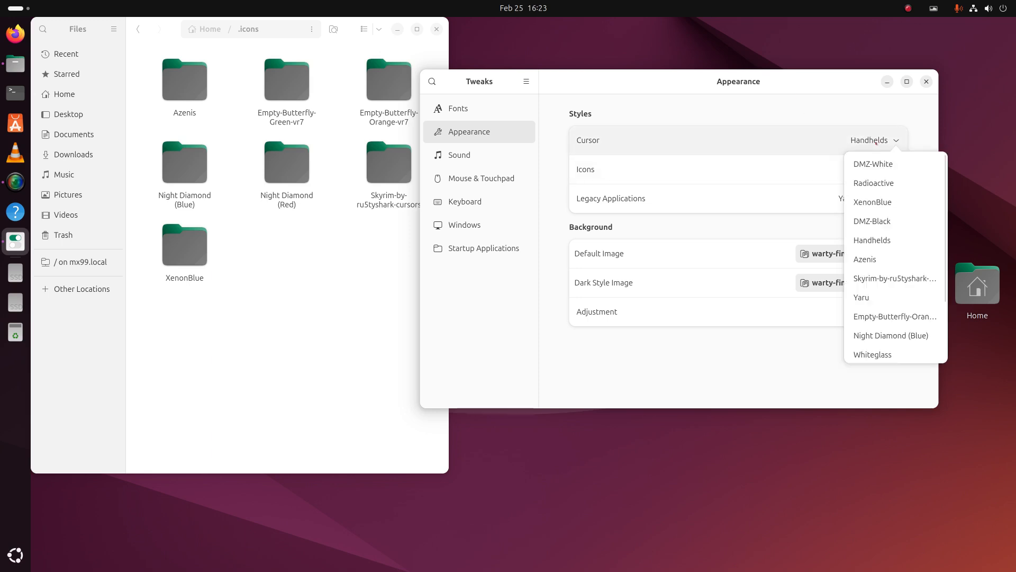
click(885, 356)
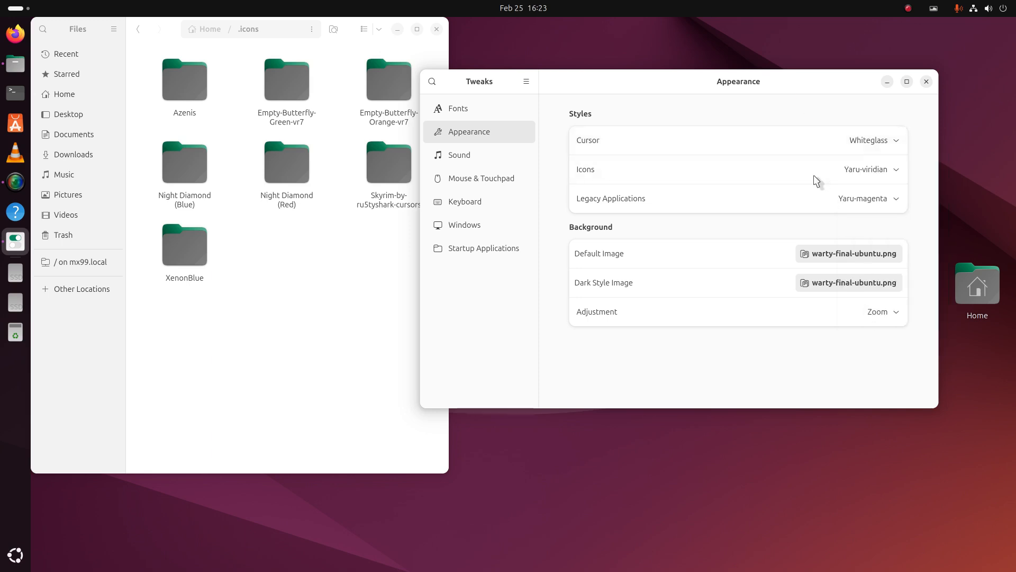
click(853, 139)
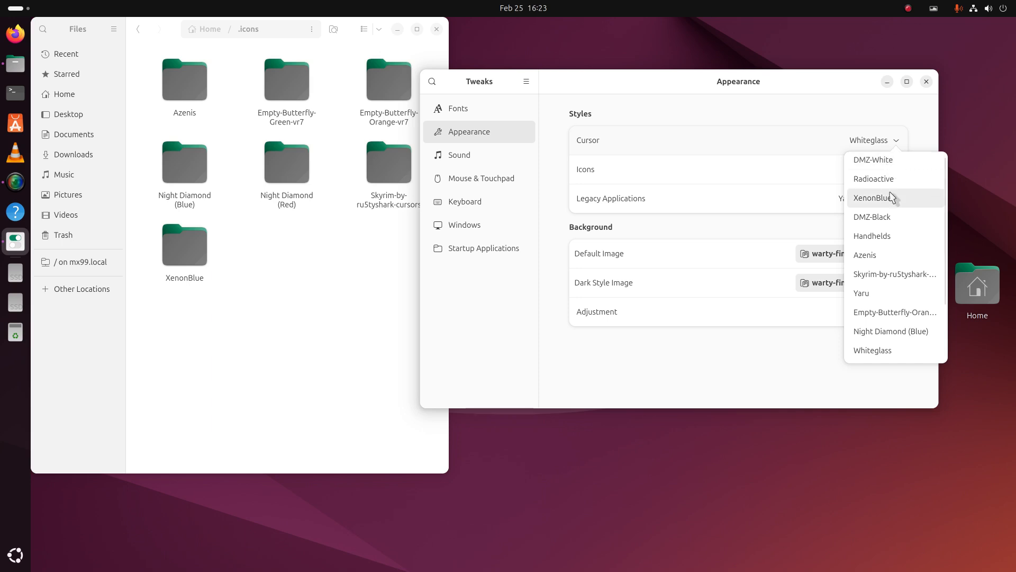
scroll(891, 197, down, 3)
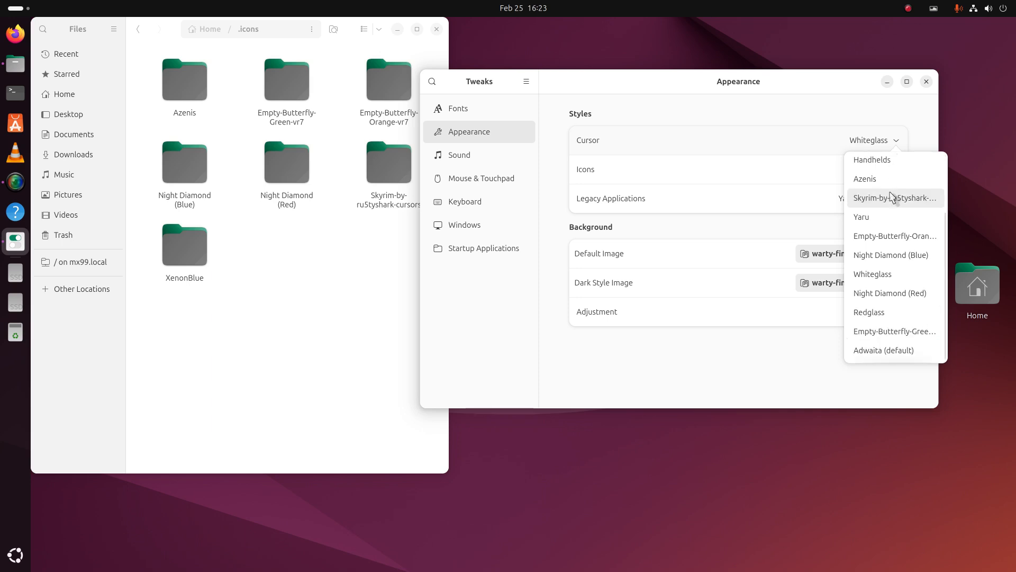
click(889, 312)
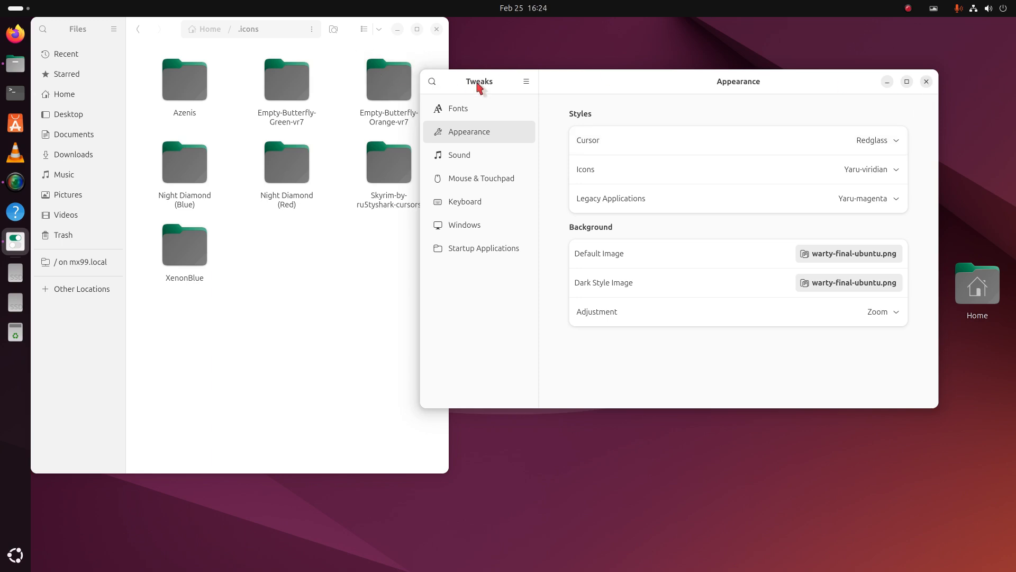
Step: Set the cursor theme to Radioactive and close Tweaks
click(874, 140)
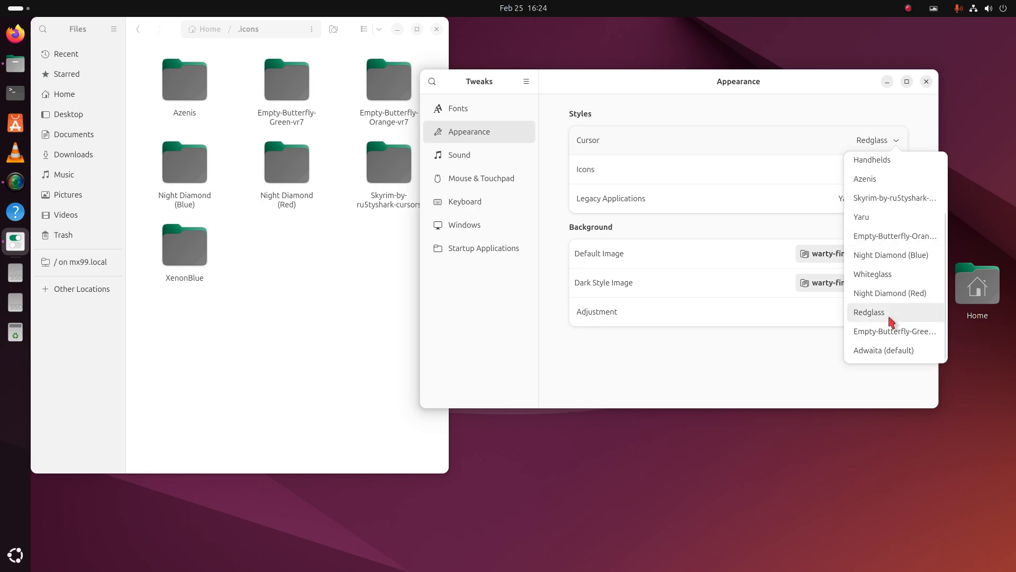
scroll(891, 259, up, 3)
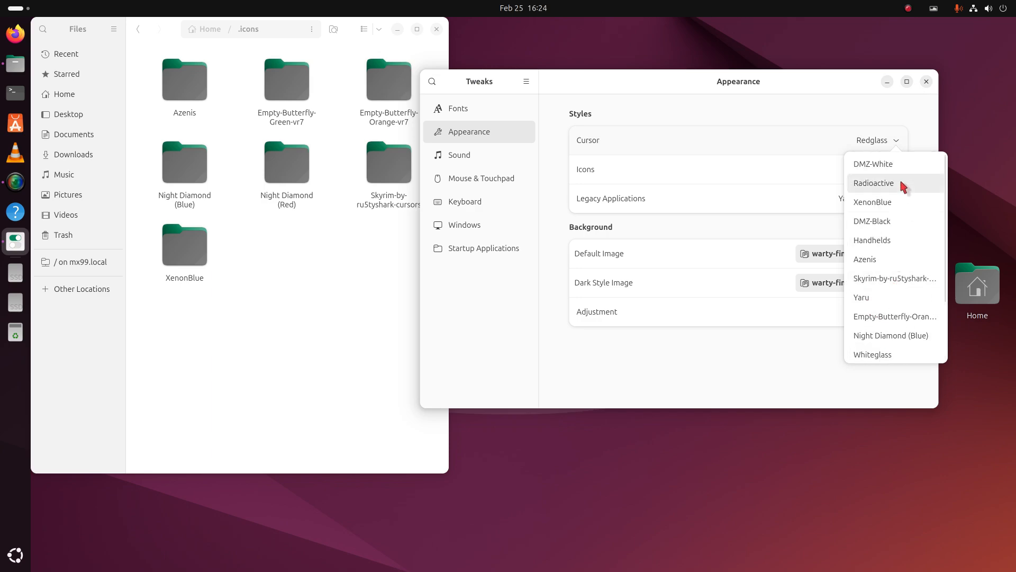
click(904, 183)
click(926, 82)
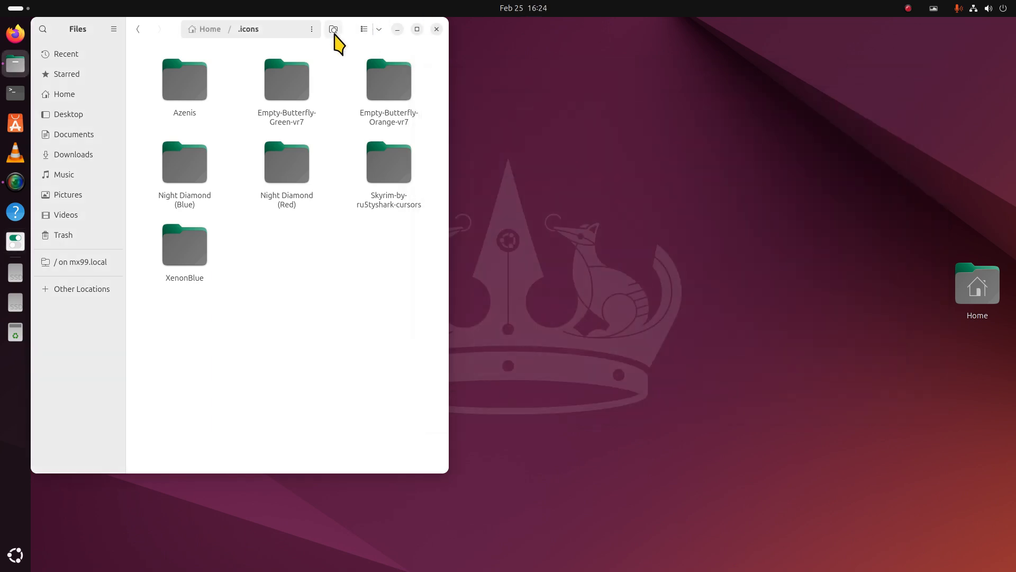
Step: Move the Files window toward the middle of the desktop and extract Radioactive.tar.gz in Downloads
drag(254, 34, 592, 72)
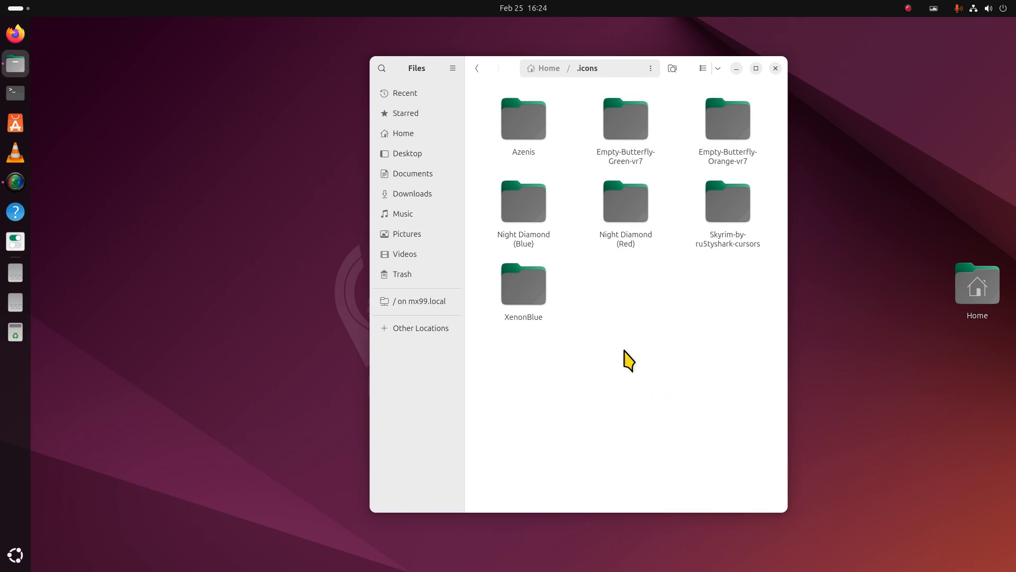
click(413, 194)
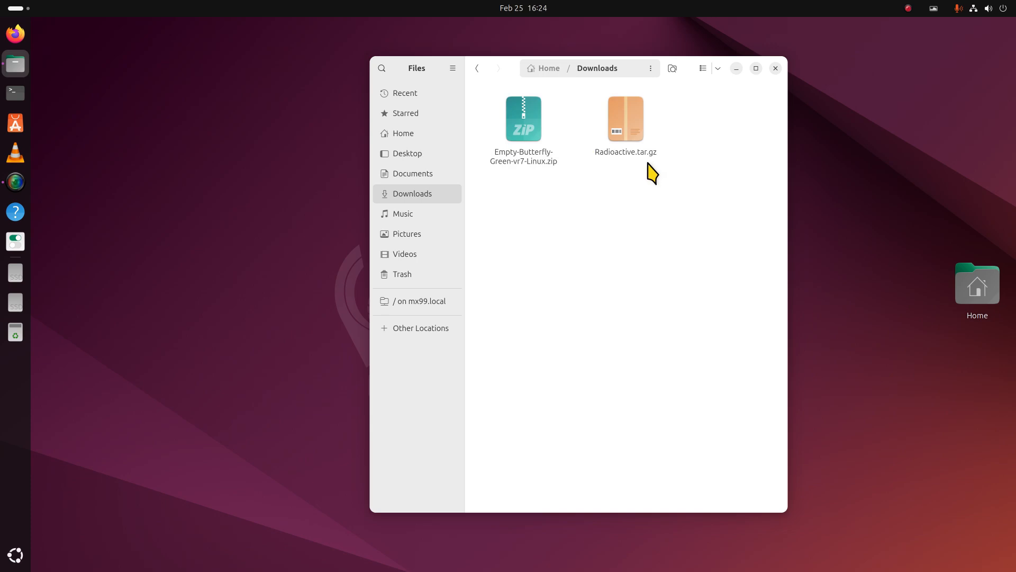
double_click(635, 129)
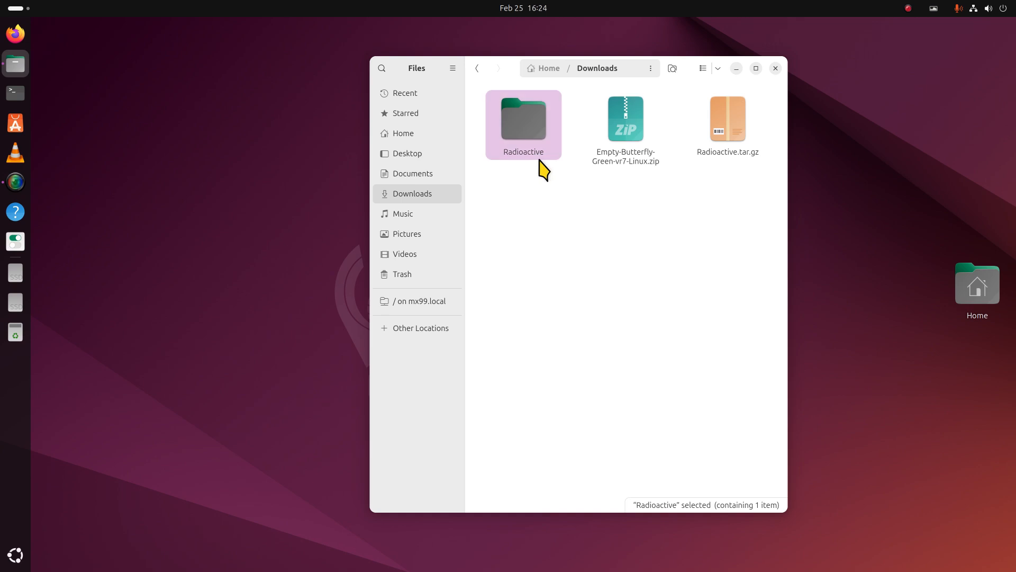
Step: Examine the cursors folder and index.theme file inside the extracted Radioactive folder, return to Downloads, and close Files
double_click(529, 124)
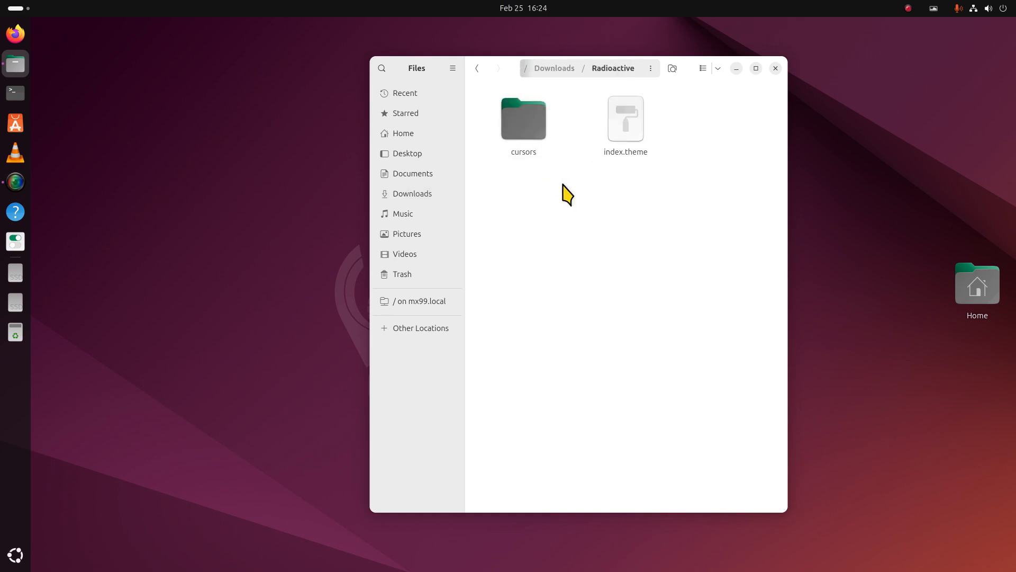
click(535, 133)
click(612, 131)
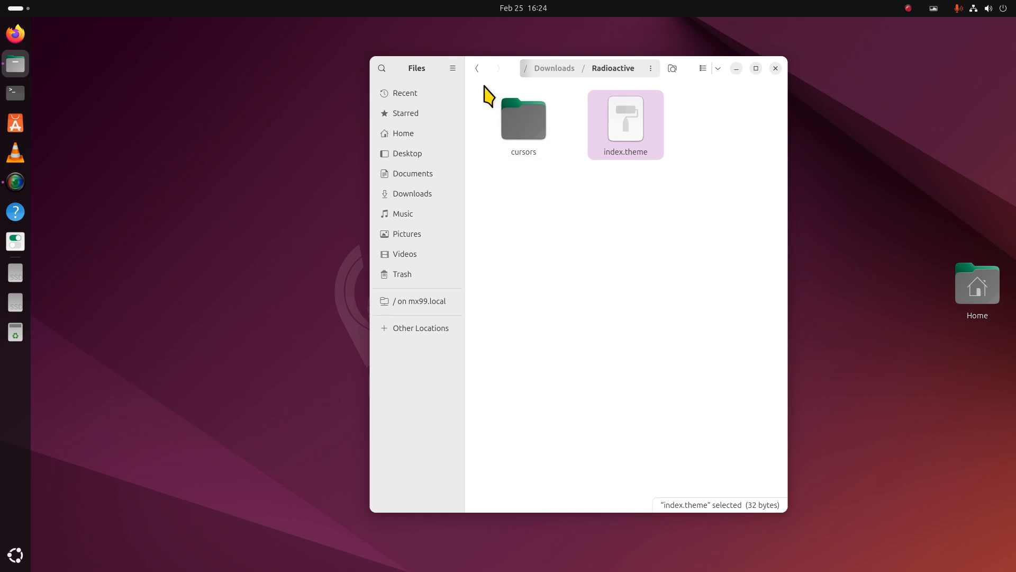
click(478, 69)
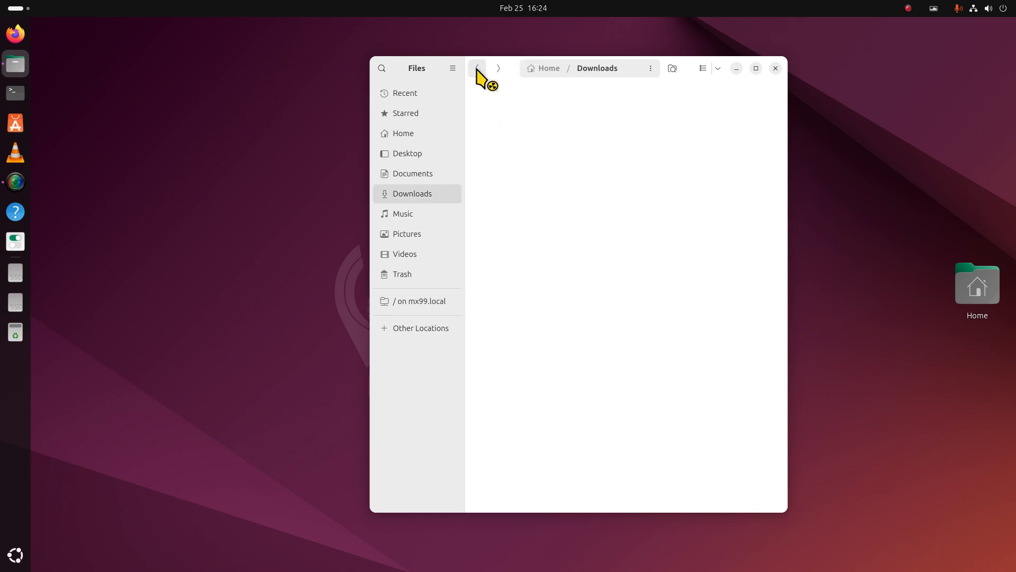
click(775, 69)
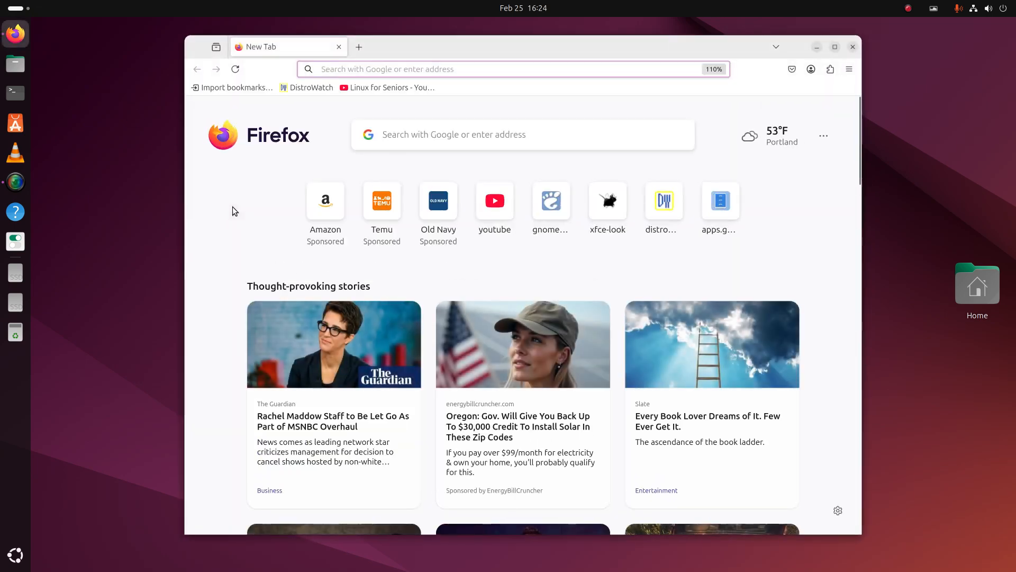
Step: Open the bookmarked Linux for Seniors YouTube channel in Firefox, highlight its video count, and maximize the browser window
click(370, 88)
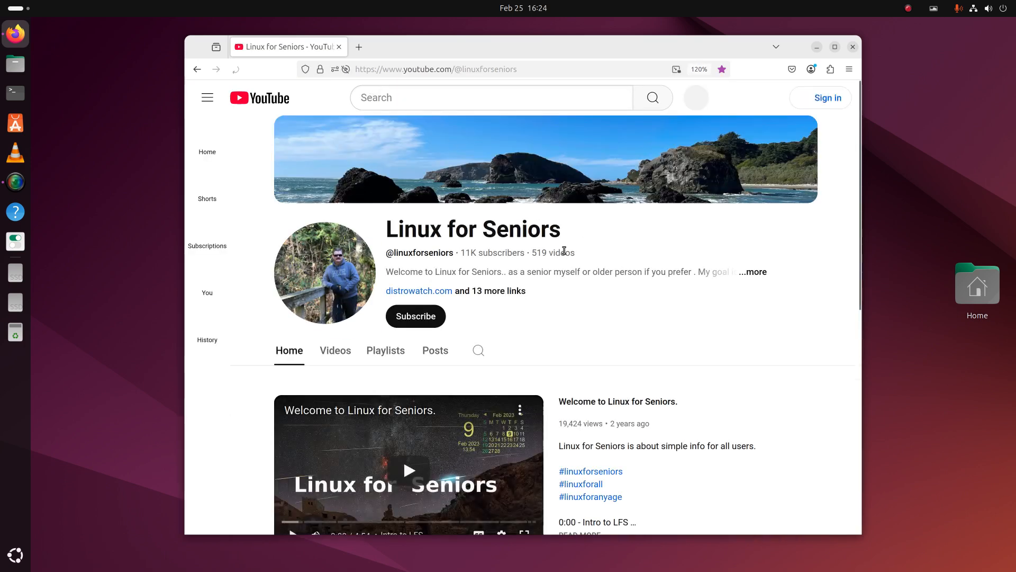
drag(533, 252, 573, 252)
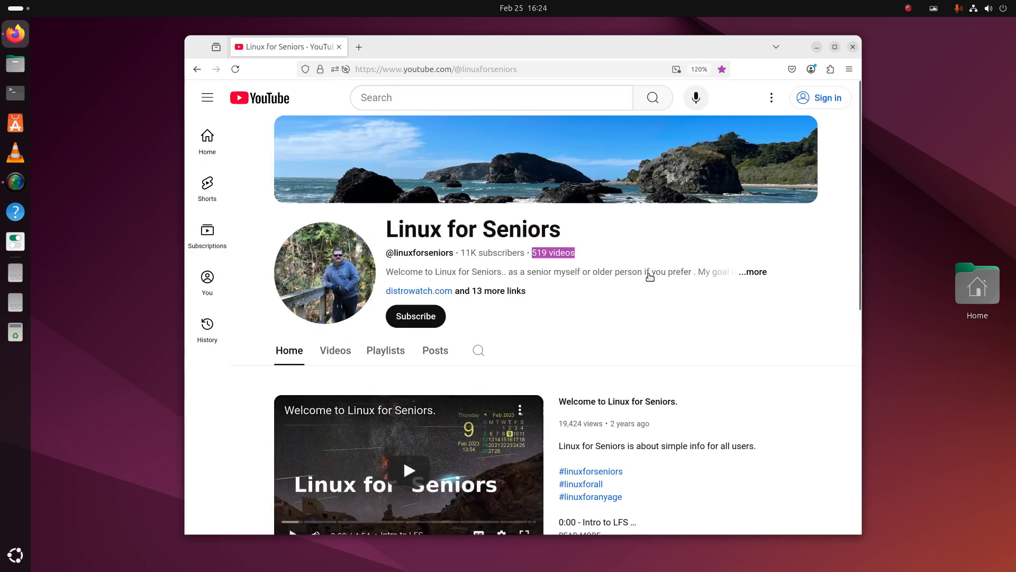
double_click(651, 50)
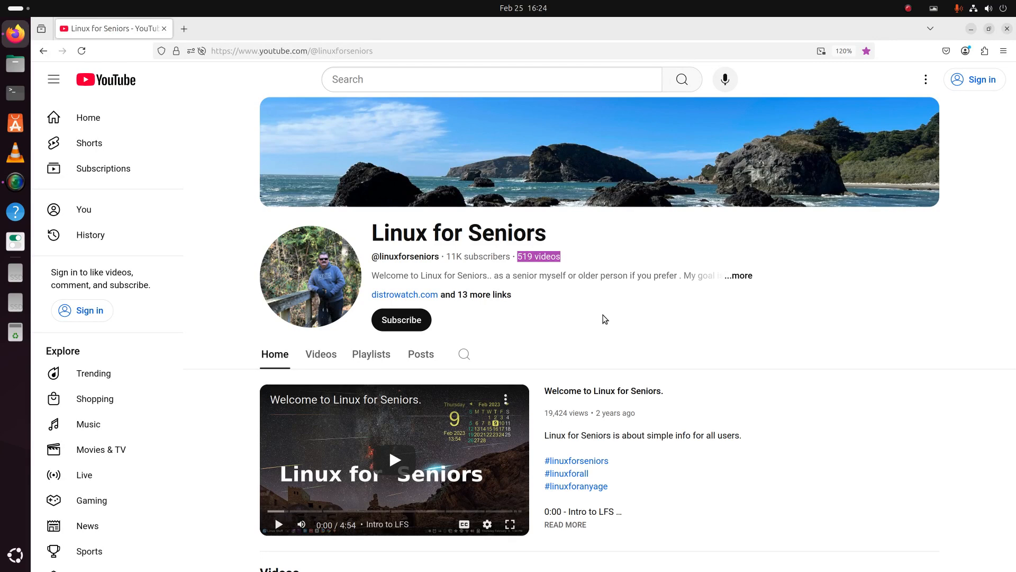
Step: Open the channel's full About description and highlight the statements about YouTube advertising and not being paid for videos
click(554, 276)
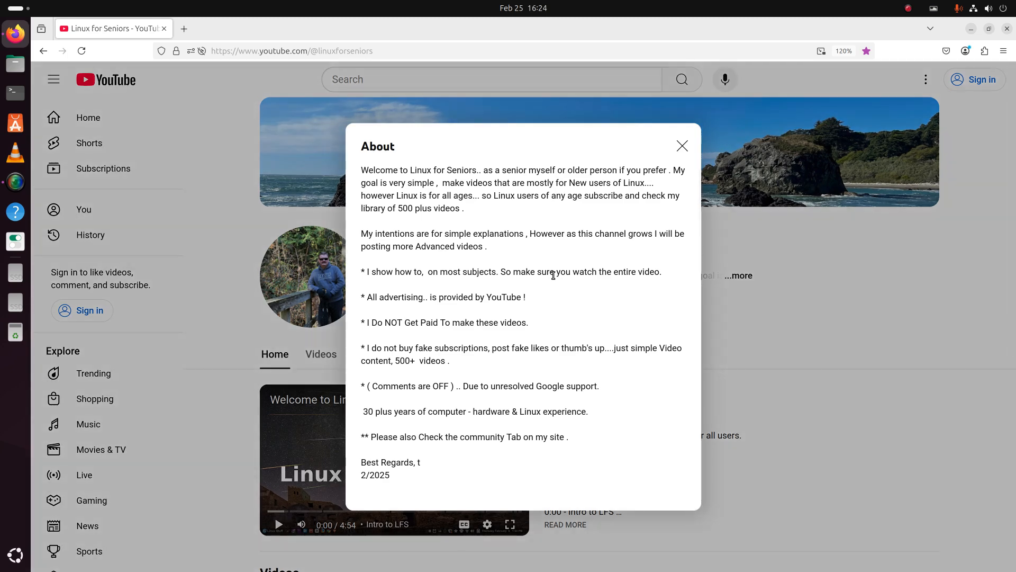
drag(368, 297, 528, 296)
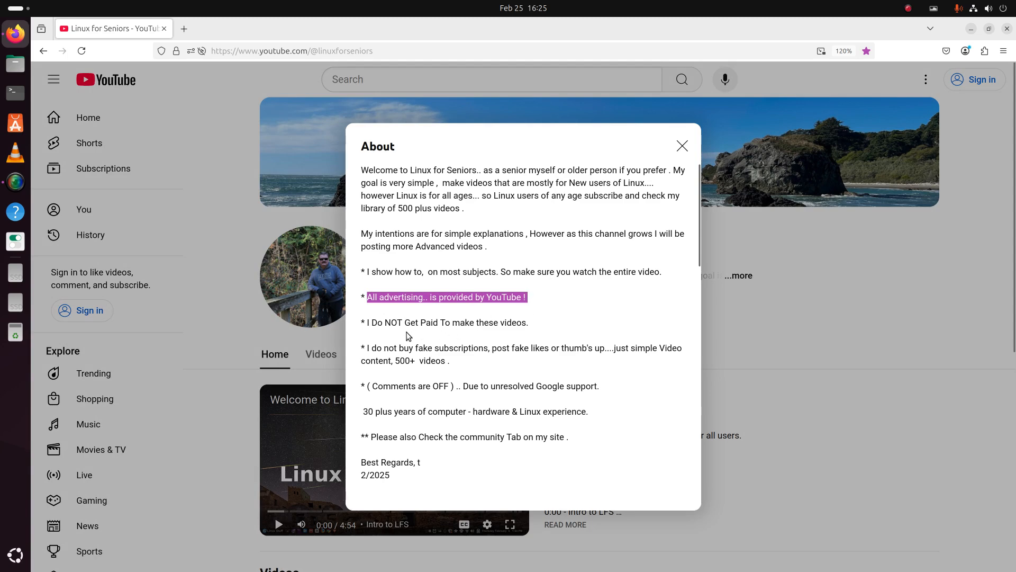
drag(367, 325, 551, 308)
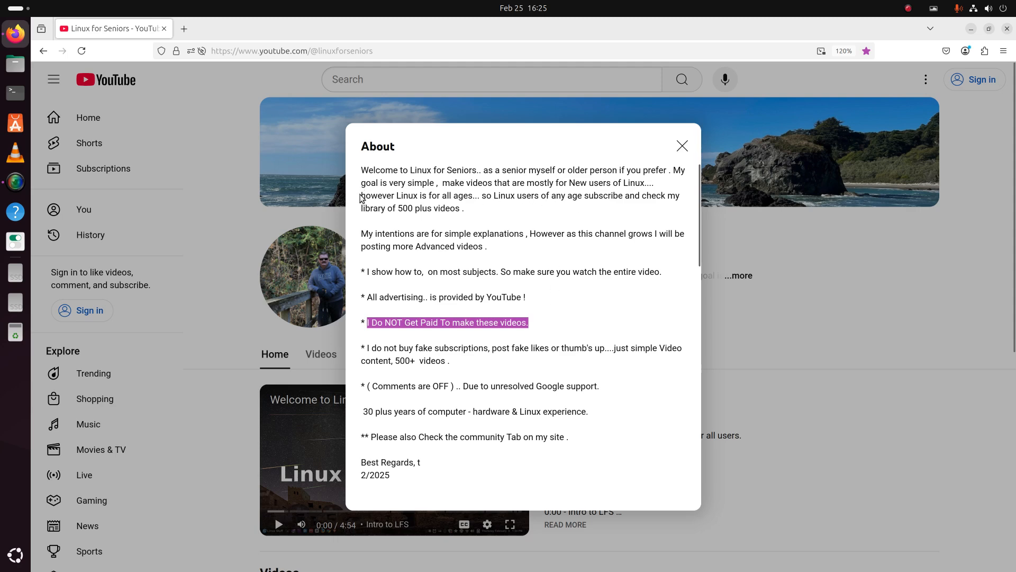
Step: Highlight the "however Linux is for all ages" statement in the About description and review the channel's links and details
drag(362, 197, 470, 196)
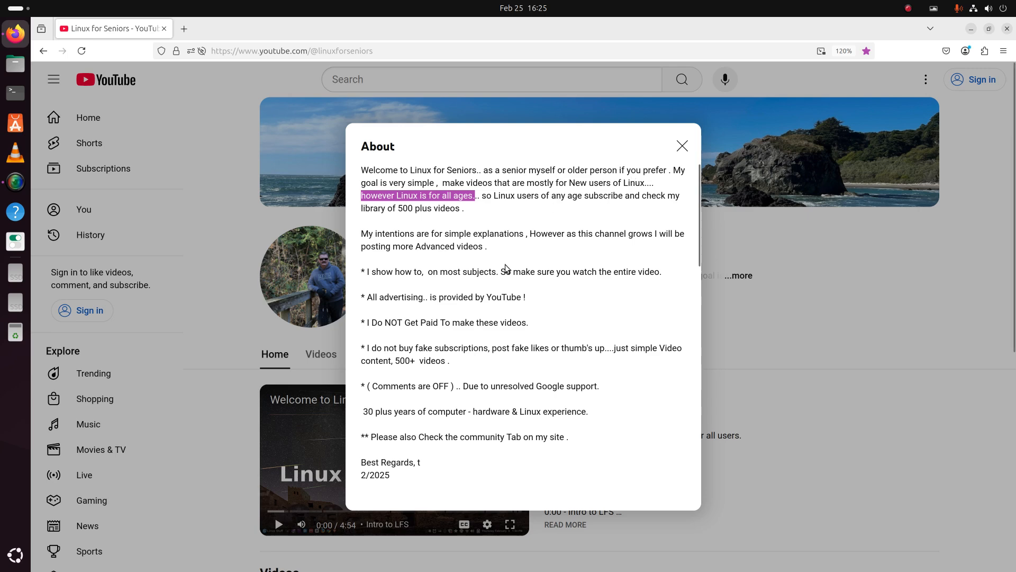
scroll(507, 295, down, 10)
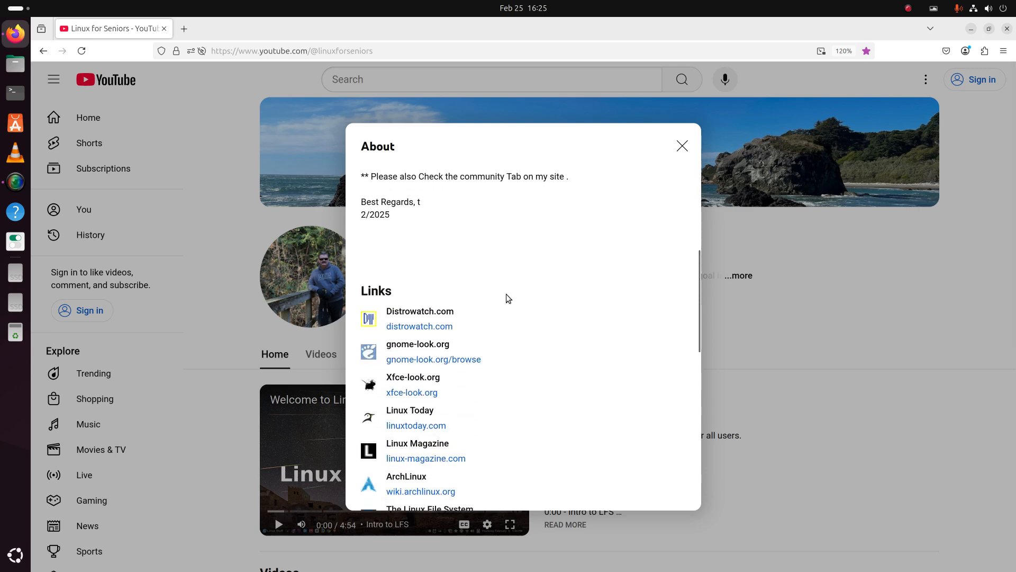
scroll(545, 374, down, 8)
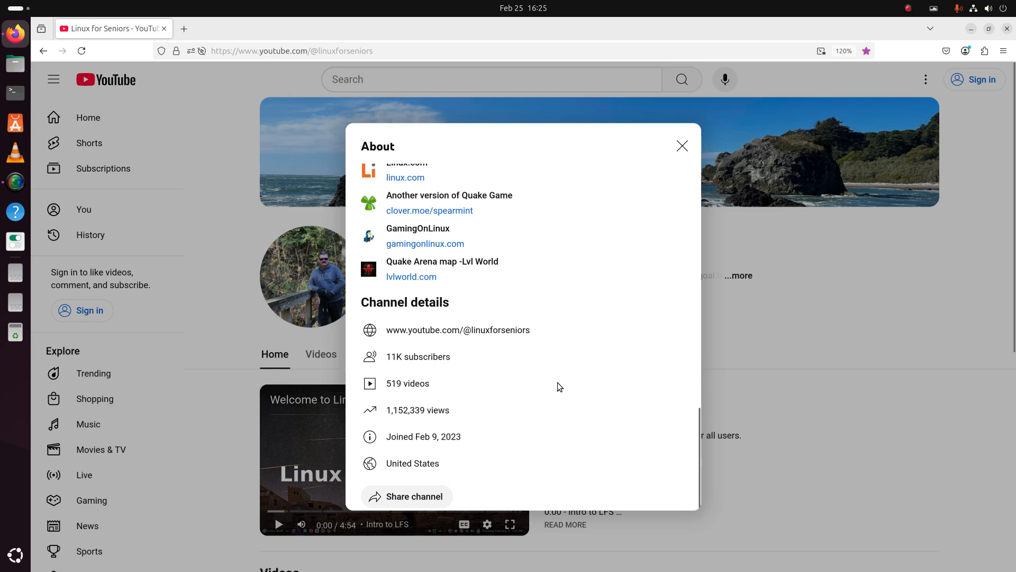
Step: Open the gnome-look.org link from the channel's About links and go to its Cursors category
scroll(554, 395, up, 10)
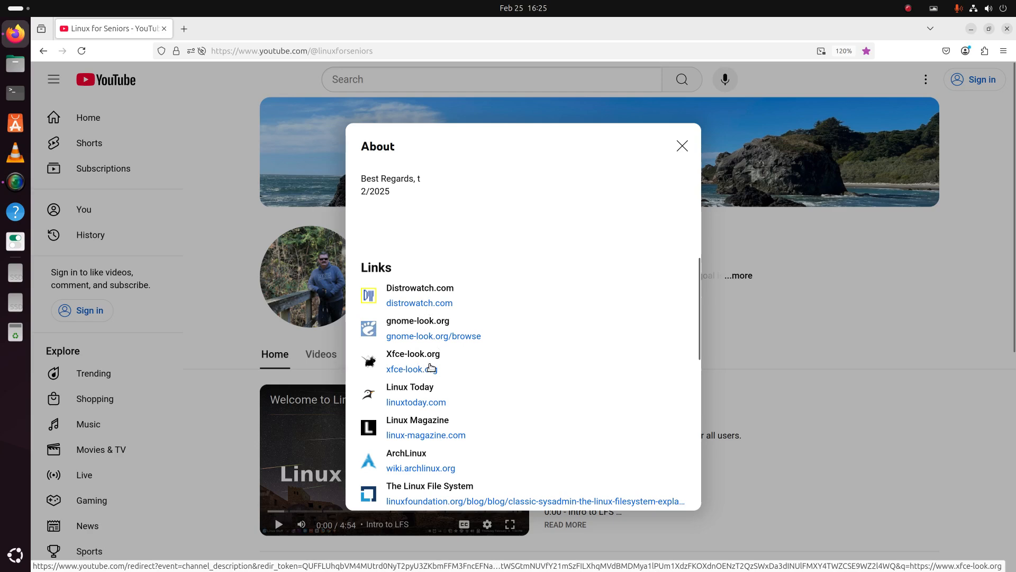
click(419, 336)
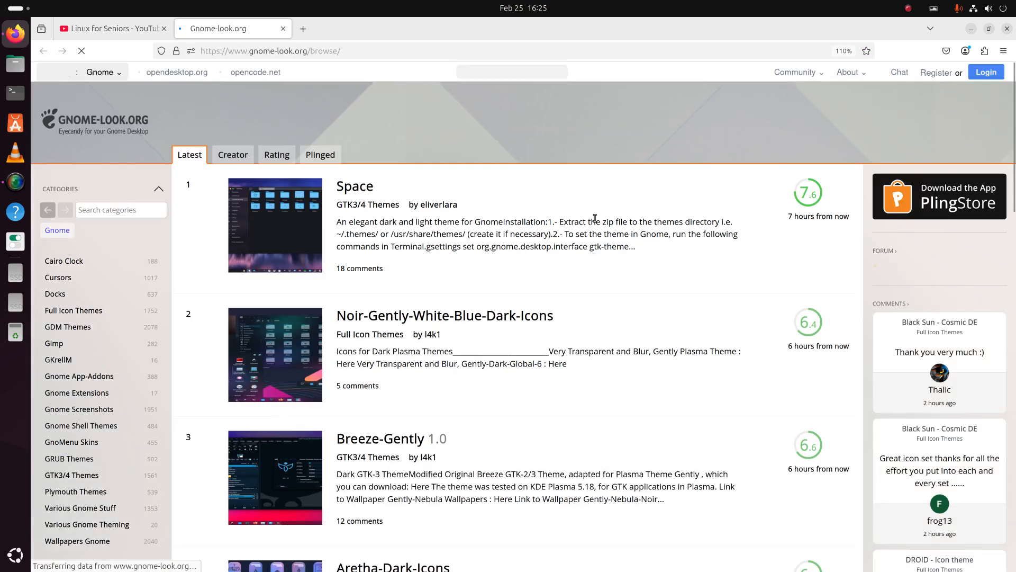
click(74, 278)
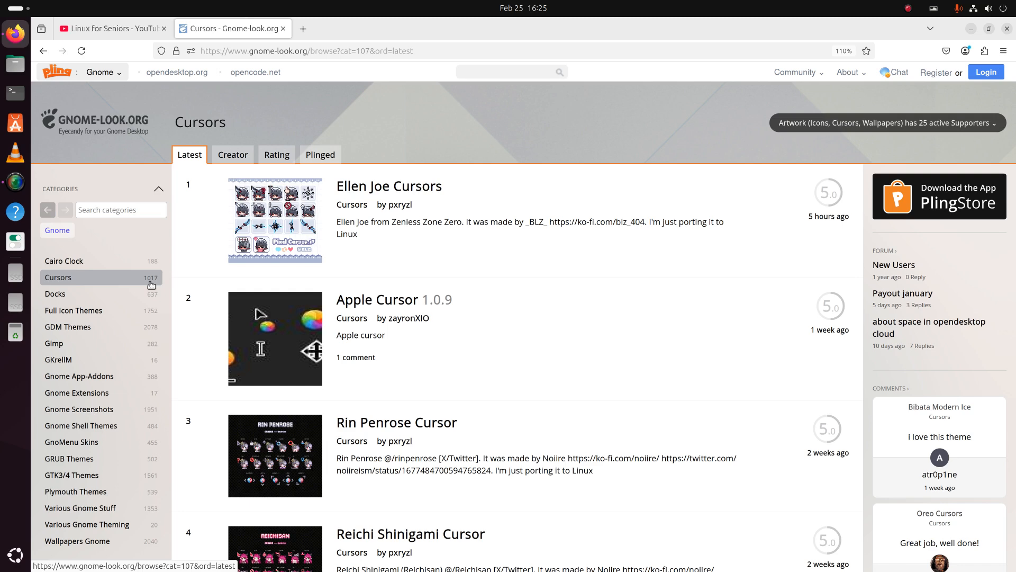
Step: View the Cursors category on the channel's linked xfce-look.org site, close that page, and return to the gnome-look.org cursors
click(139, 27)
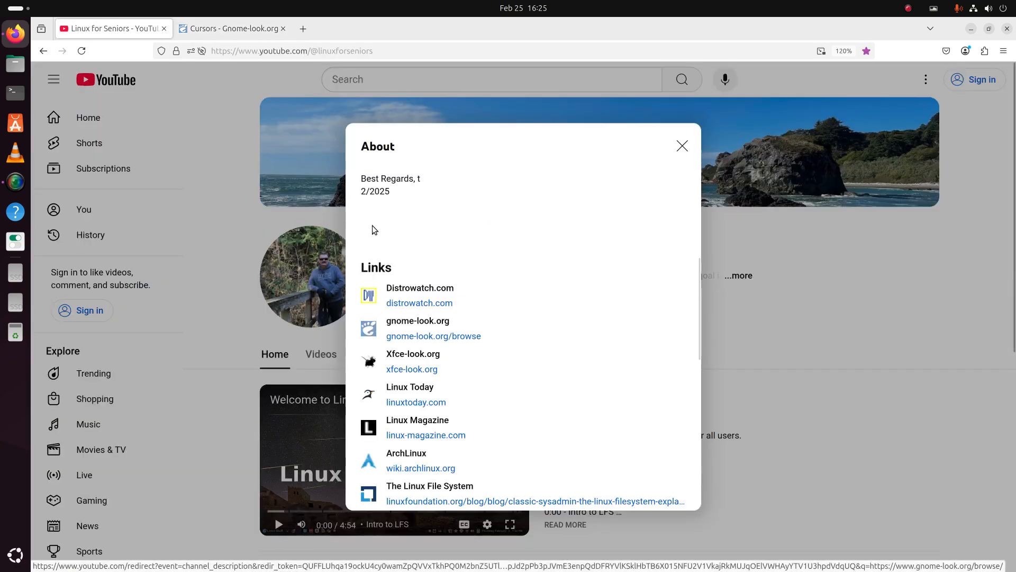
click(412, 371)
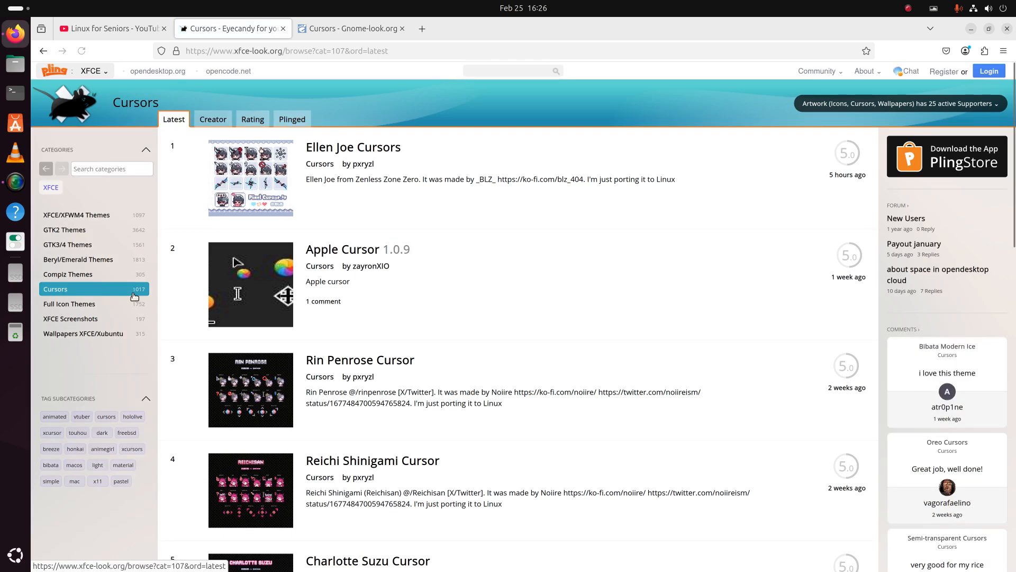
click(299, 29)
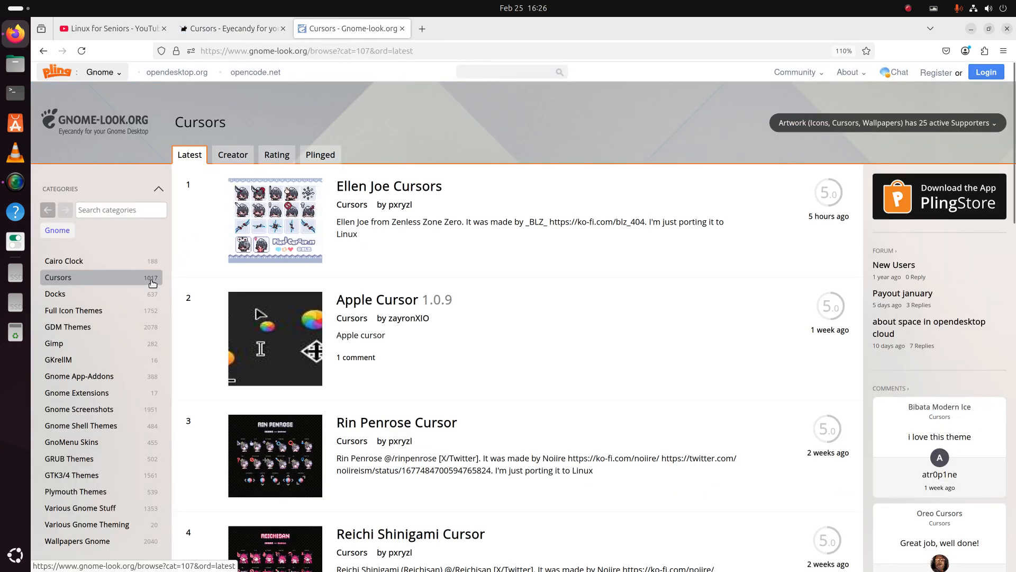
click(284, 29)
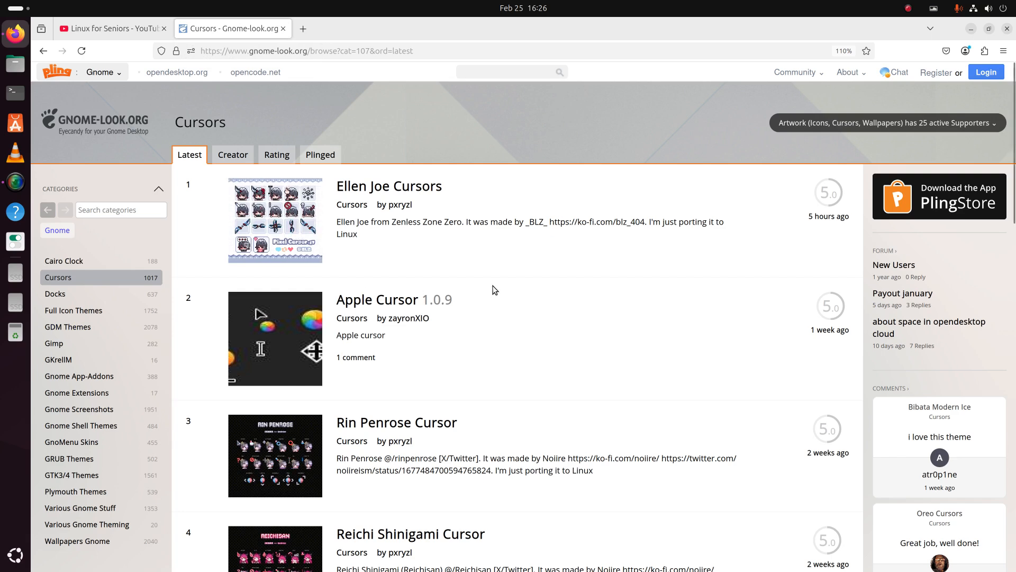
Step: Sort the gnome-look.org cursor themes by rating and browse the first page of listings
click(274, 157)
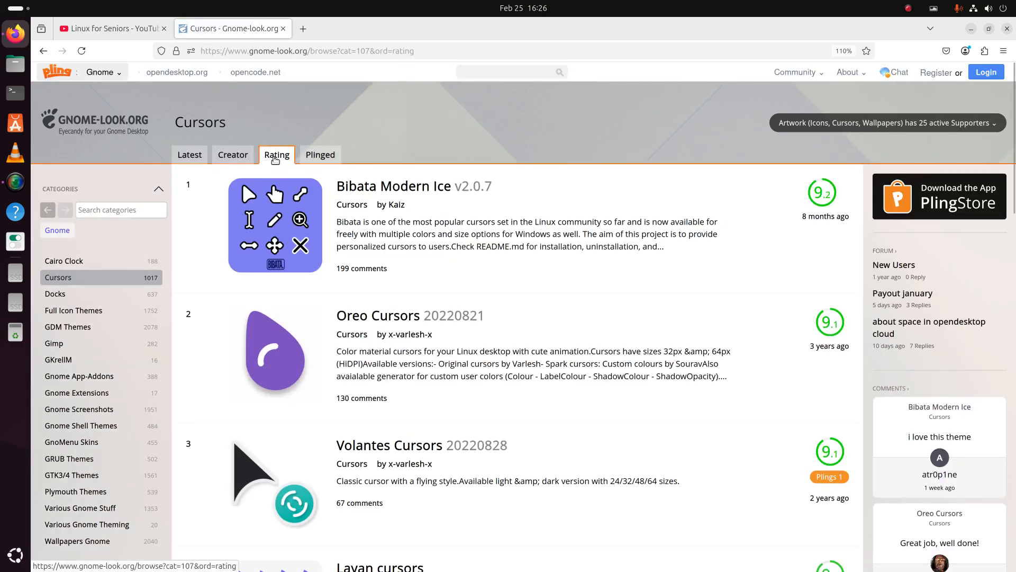
scroll(502, 286, down, 5)
scroll(502, 281, down, 10)
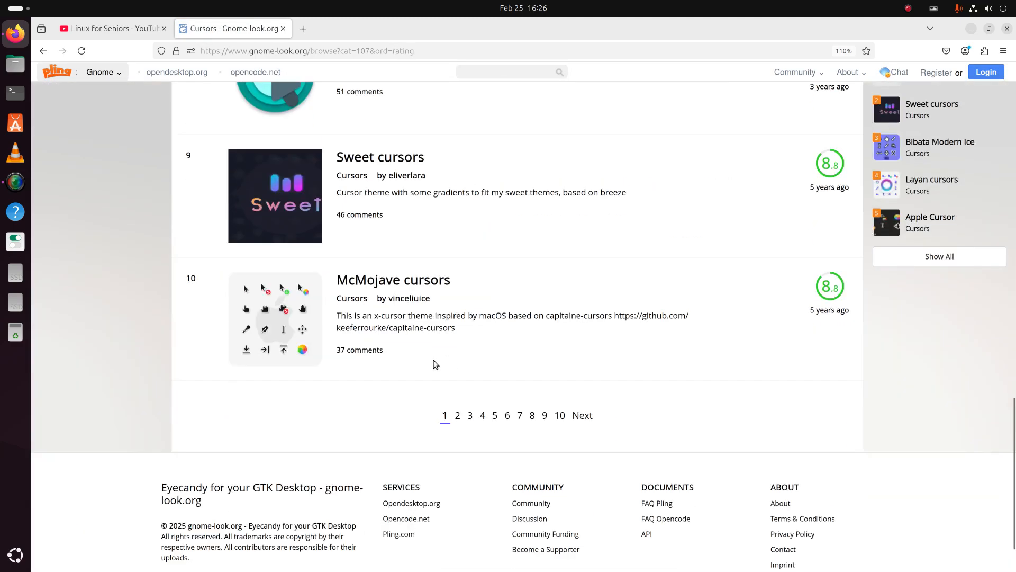
scroll(435, 365, up, 4)
scroll(435, 364, up, 13)
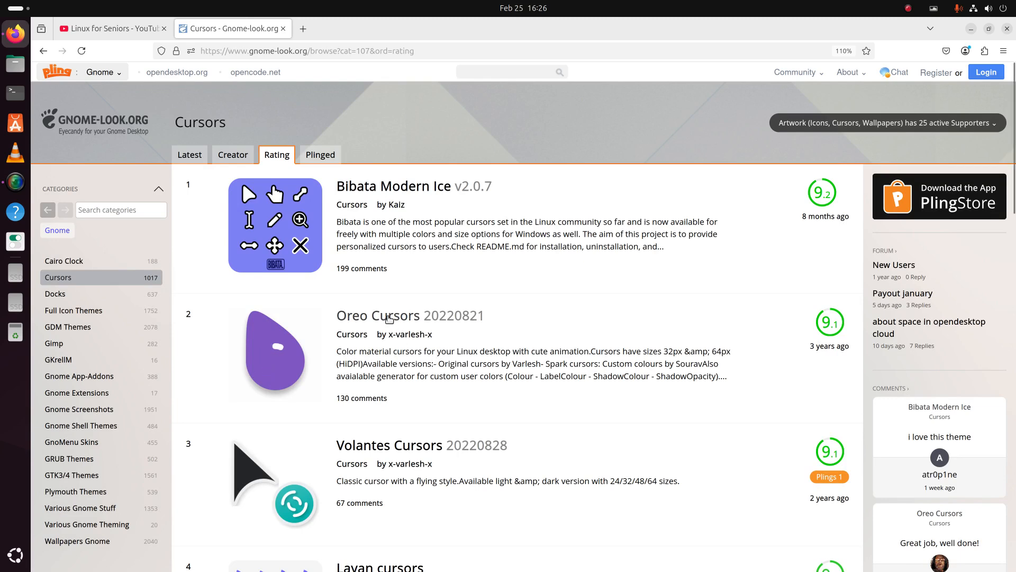
Step: Open the Oreo Cursors page and highlight the 32px & 64px sizes in its description
click(390, 316)
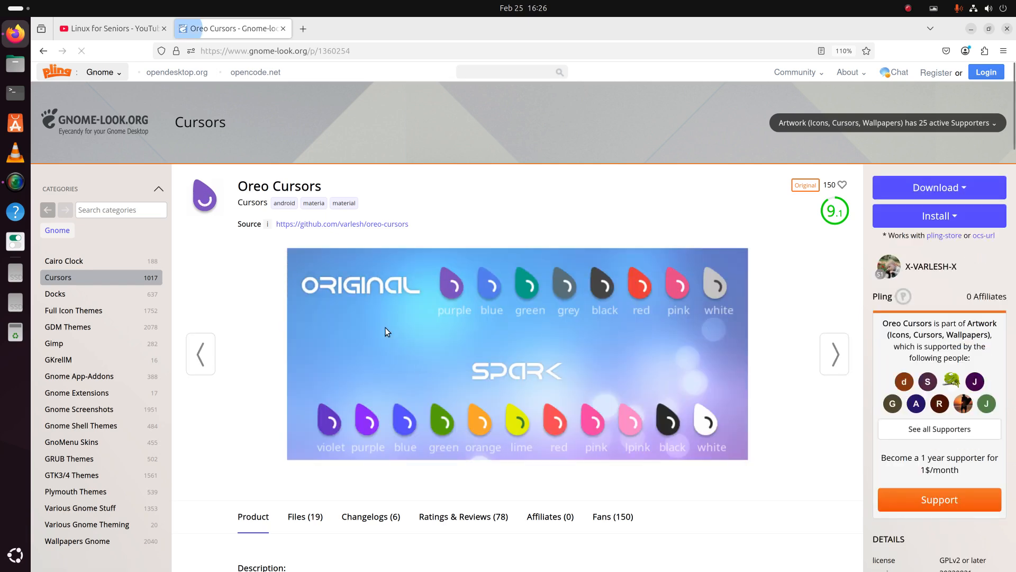
scroll(387, 332, down, 2)
scroll(386, 327, down, 5)
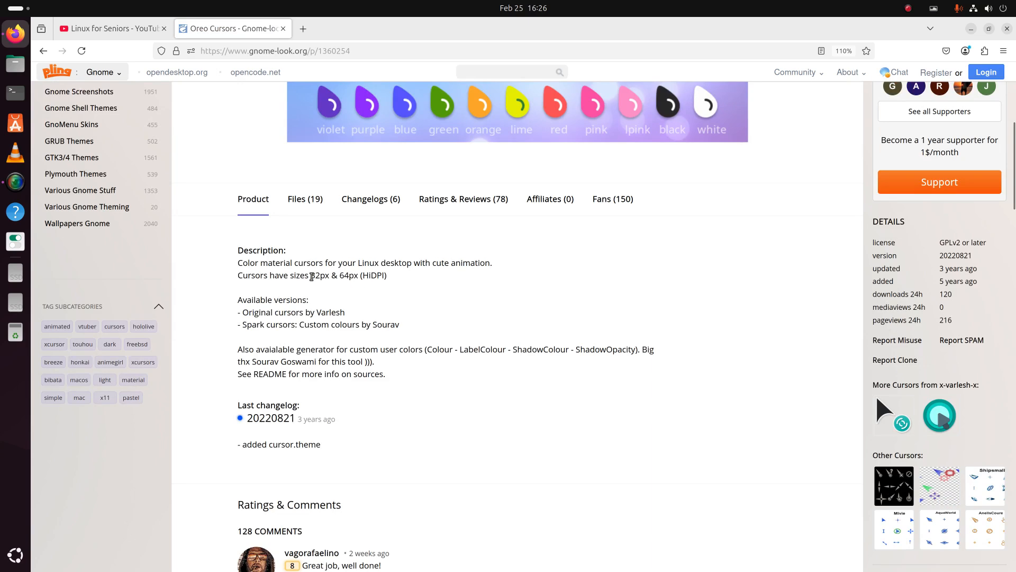
drag(311, 277, 333, 279)
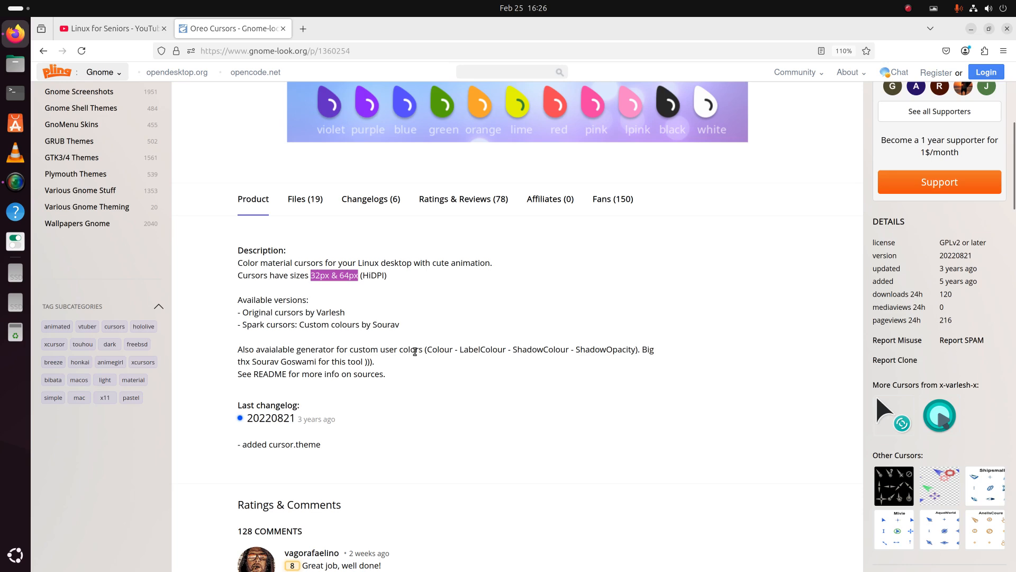
Step: Browse the Oreo Cursors file list and download oreo-blue-cursors.tar.gz
click(306, 199)
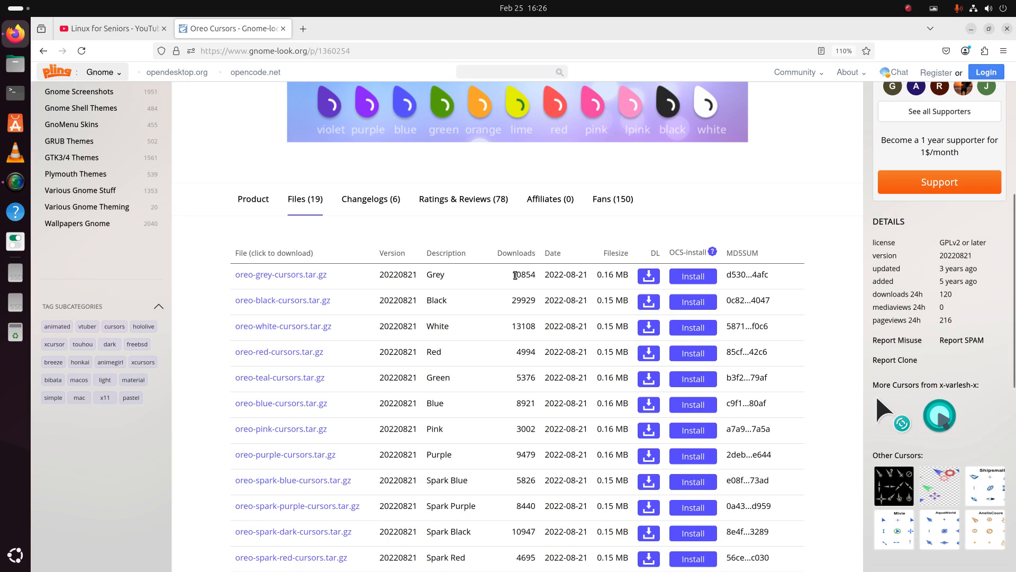
scroll(515, 276, down, 3)
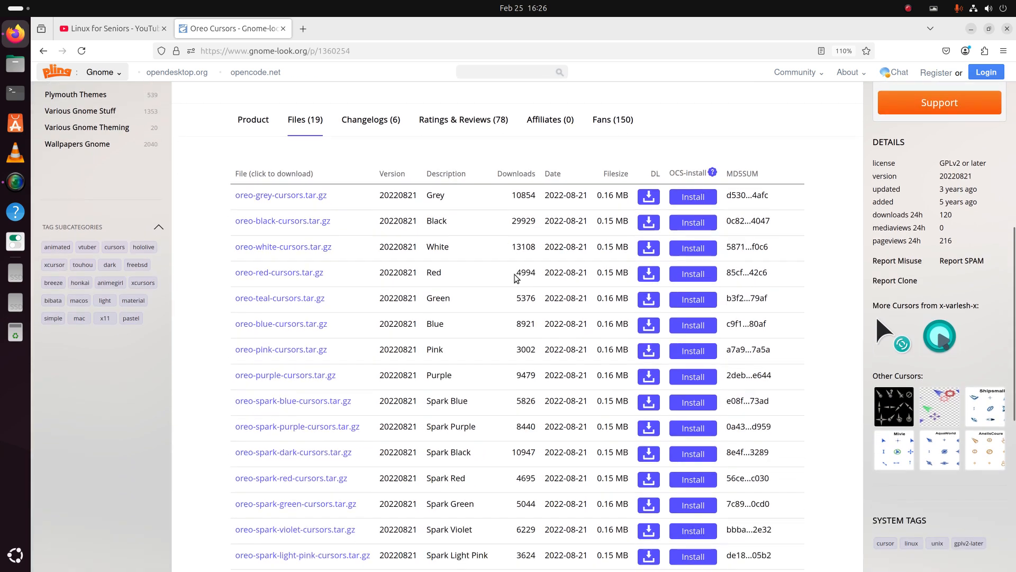
scroll(516, 278, down, 3)
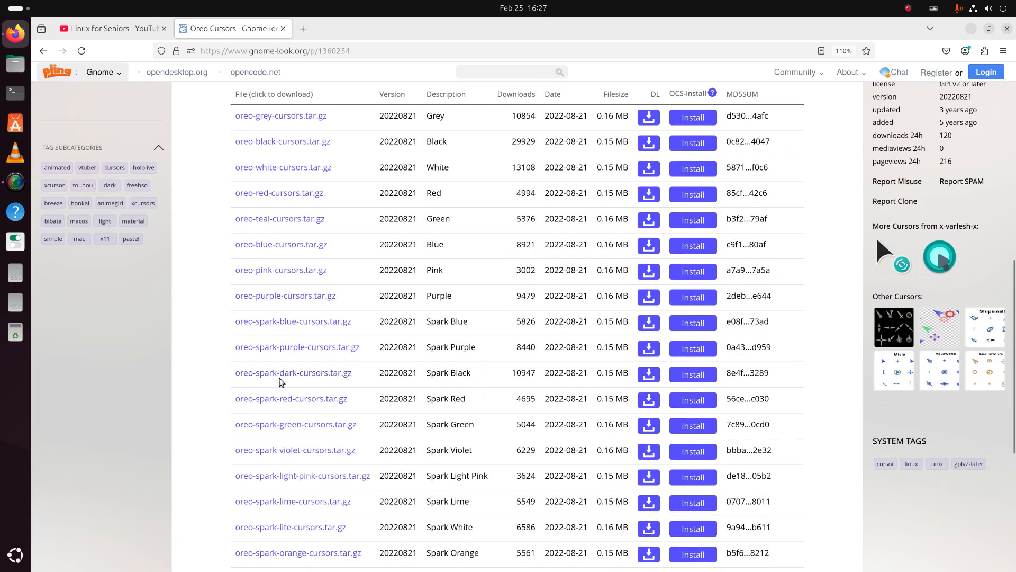
scroll(482, 385, down, 3)
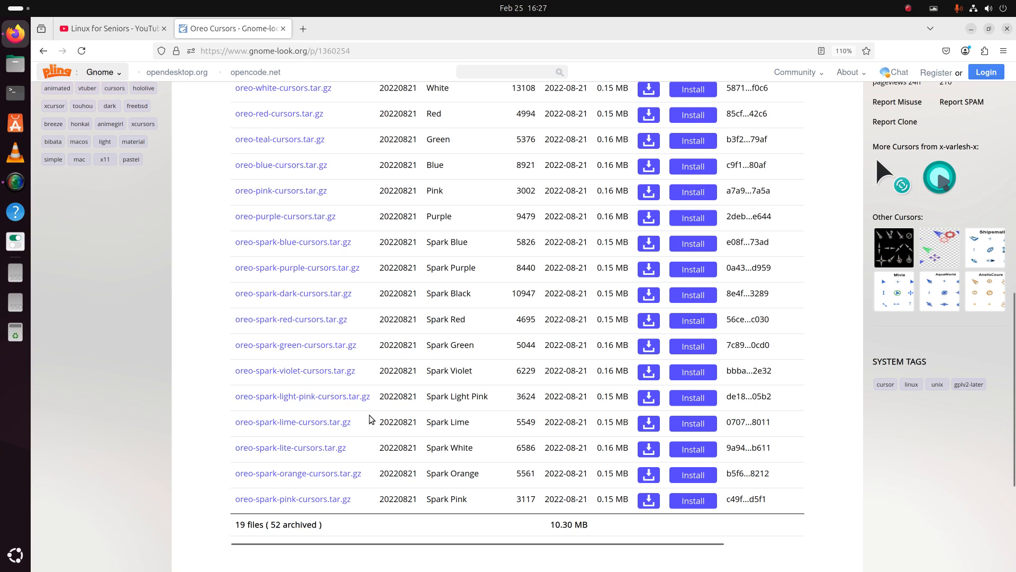
scroll(373, 420, up, 6)
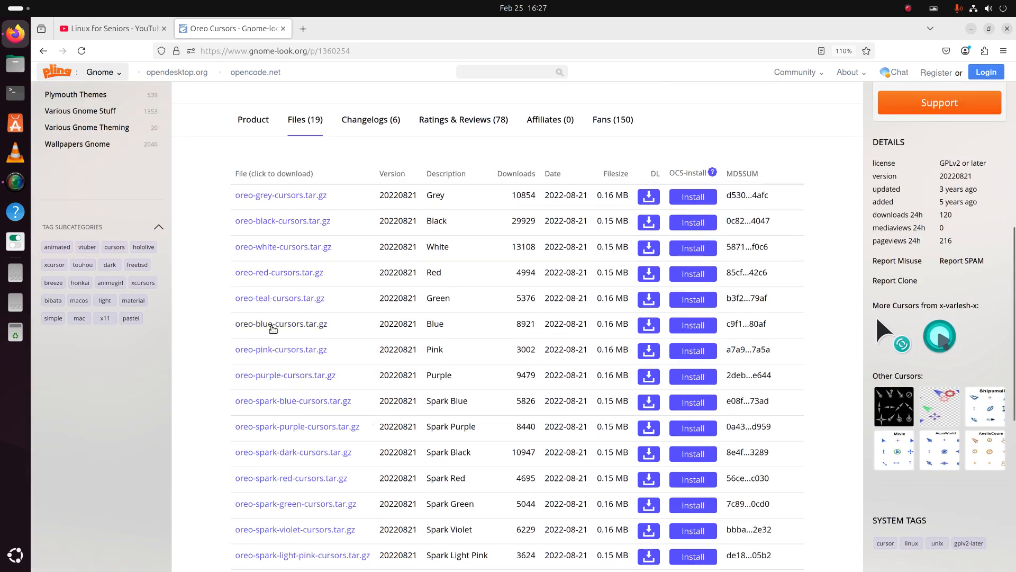
click(273, 329)
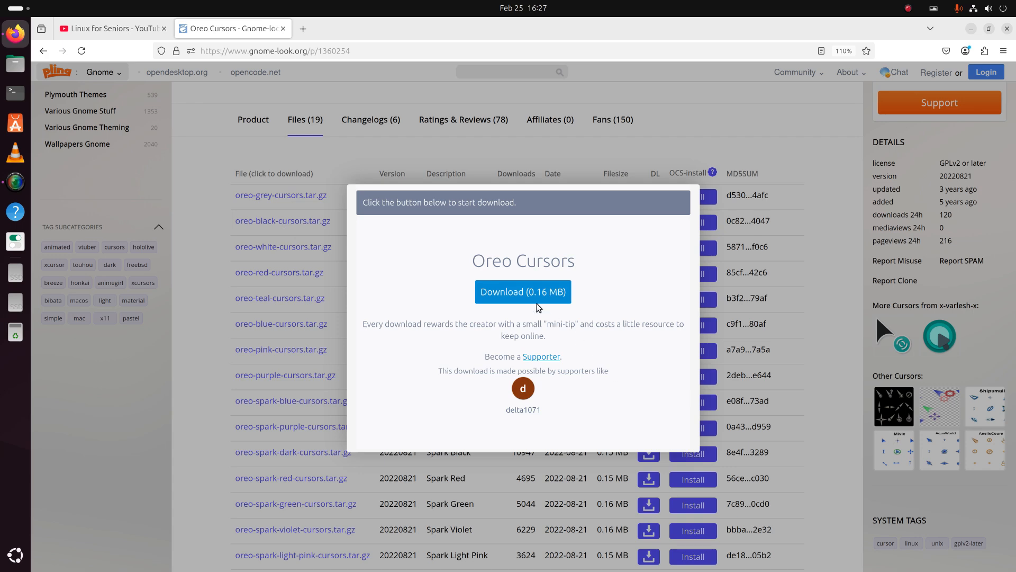
click(526, 291)
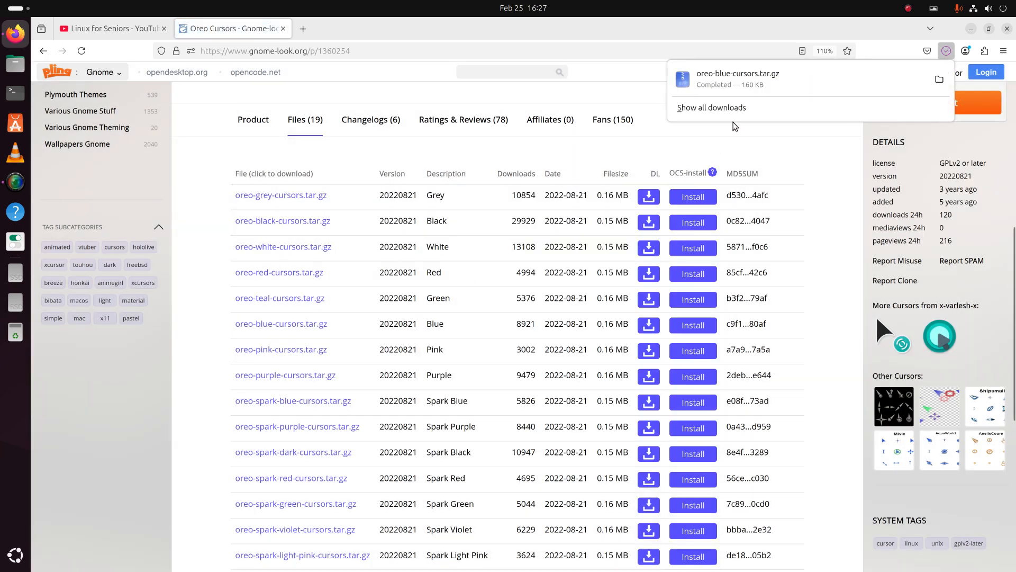
Step: Enlarge the Oreo Cursors page to 180% to examine the colour variants, and reduce the page zoom to 80%
scroll(138, 212, up, 6)
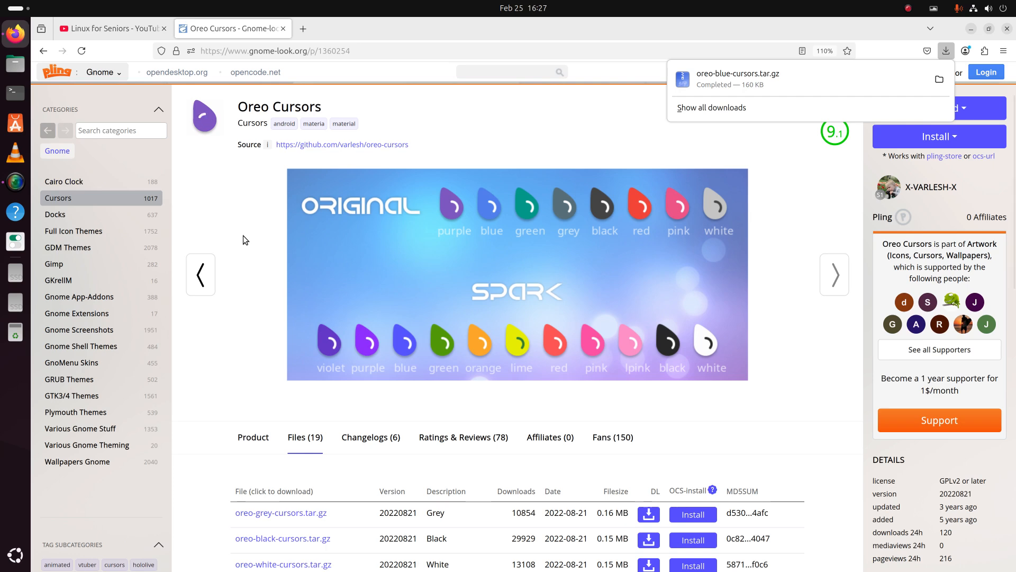
key(ctrl+plus)
key(ctrl+plus)
key(ctrl+plus)
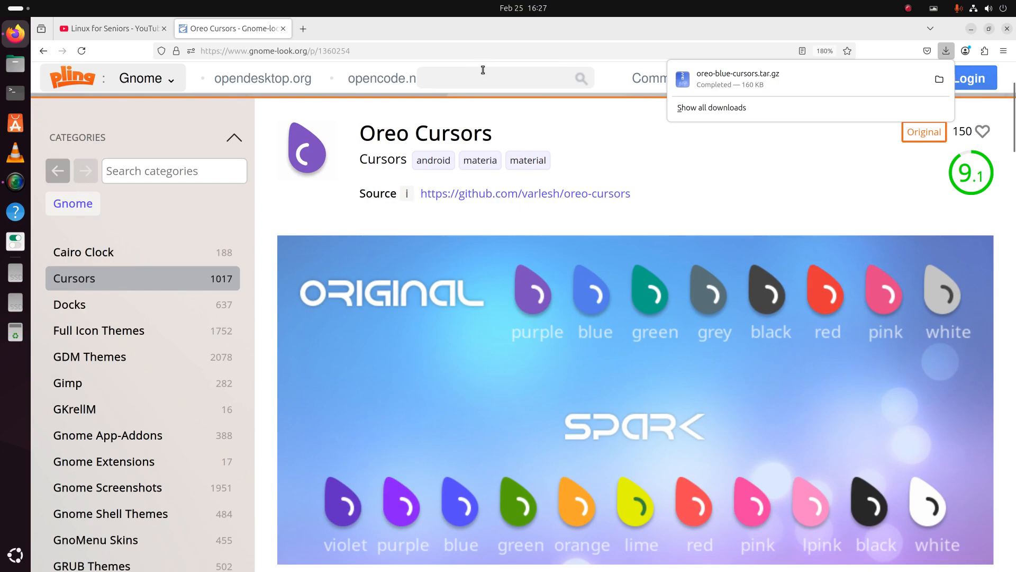
key(ctrl+minus)
key(ctrl+minus)
key(ctrl+minus)
key(ctrl+minus)
key(ctrl+minus)
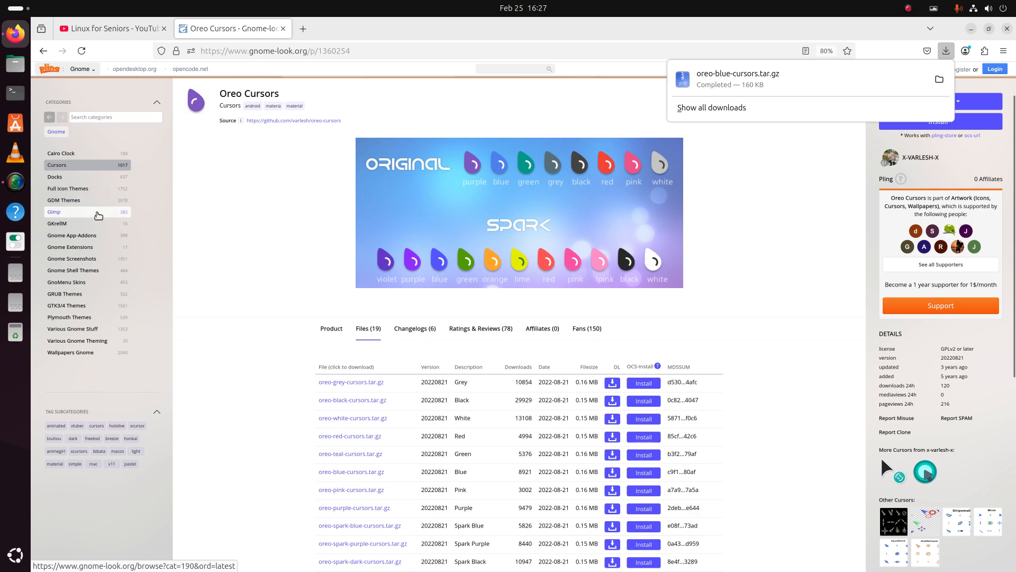
Step: Return to the Cursors category listing and set the page zoom to 160%
click(100, 166)
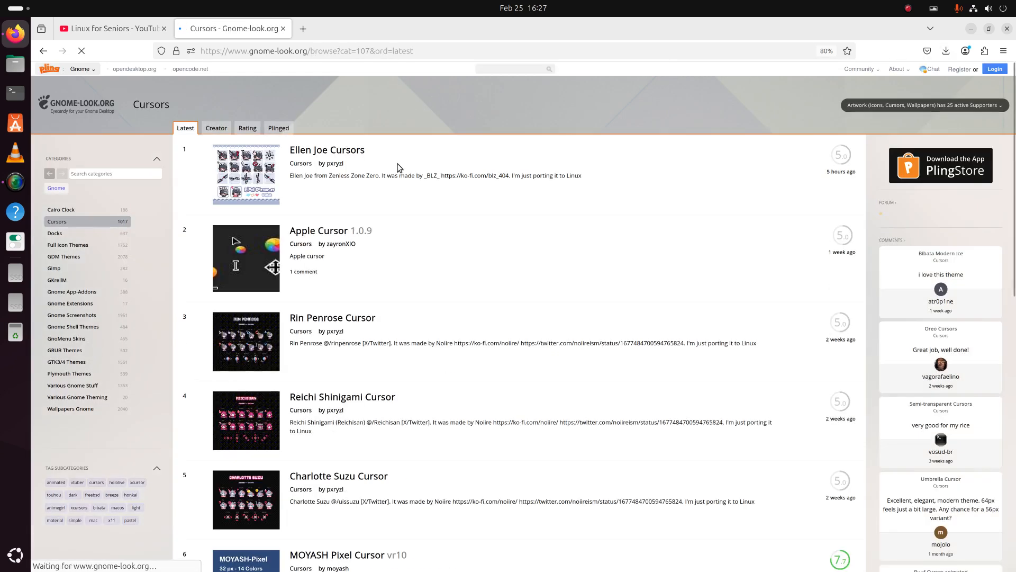
key(ctrl+plus)
key(ctrl+plus)
key(ctrl+plus)
key(ctrl+plus)
key(ctrl+plus)
key(ctrl+plus)
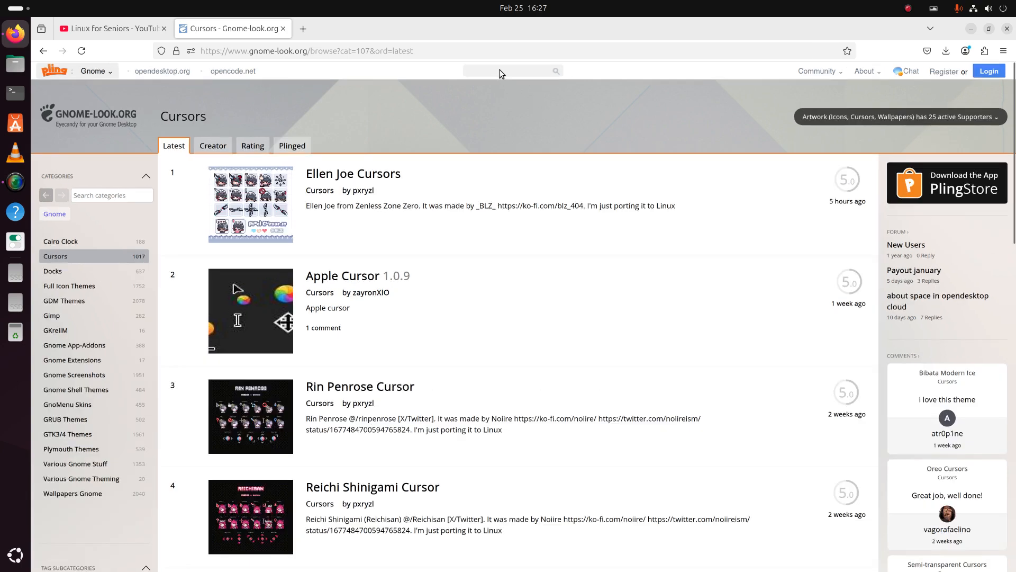
key(ctrl+plus)
key(ctrl+plus)
key(ctrl+plus)
key(ctrl+plus)
key(ctrl+plus)
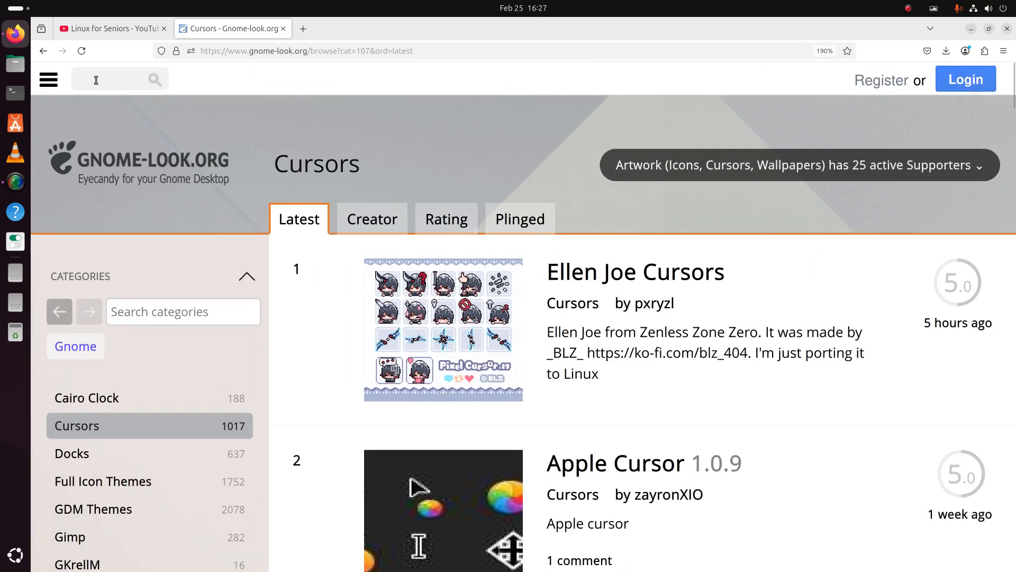
key(ctrl+minus)
key(ctrl+minus)
key(ctrl+minus)
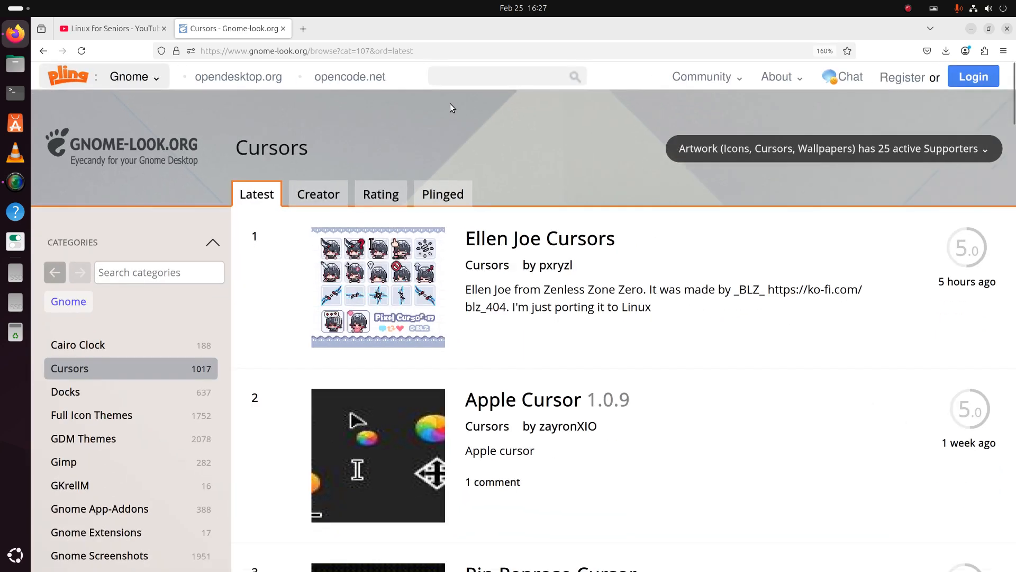
Step: Search gnome-look.org for "radio" and open the yellow Radioactive cursor theme by alvatip
click(452, 76)
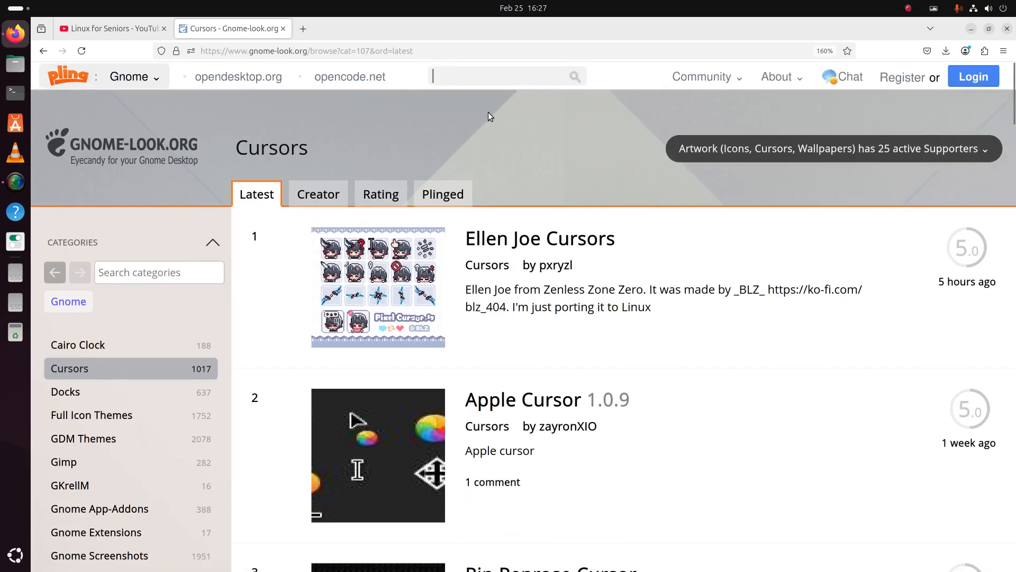
text(radio)
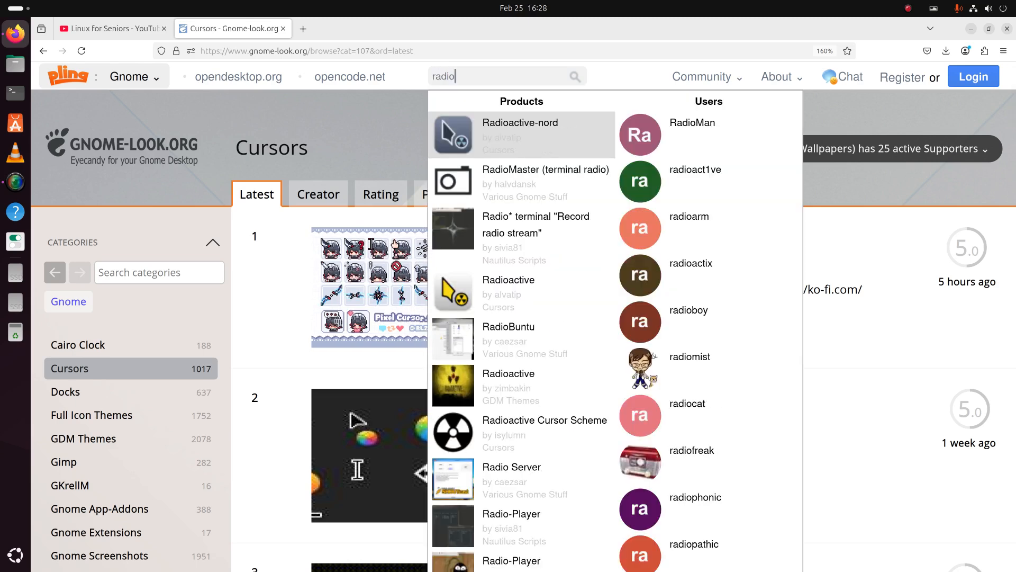
click(502, 288)
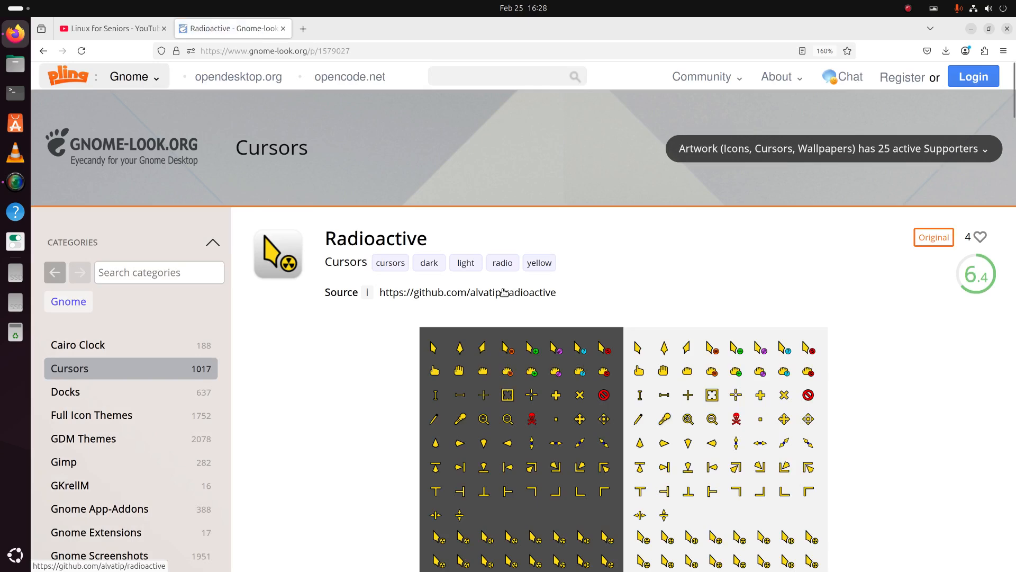
Step: Restore the browser window to its smaller size and examine the Radioactive theme's cursor preview image
double_click(615, 22)
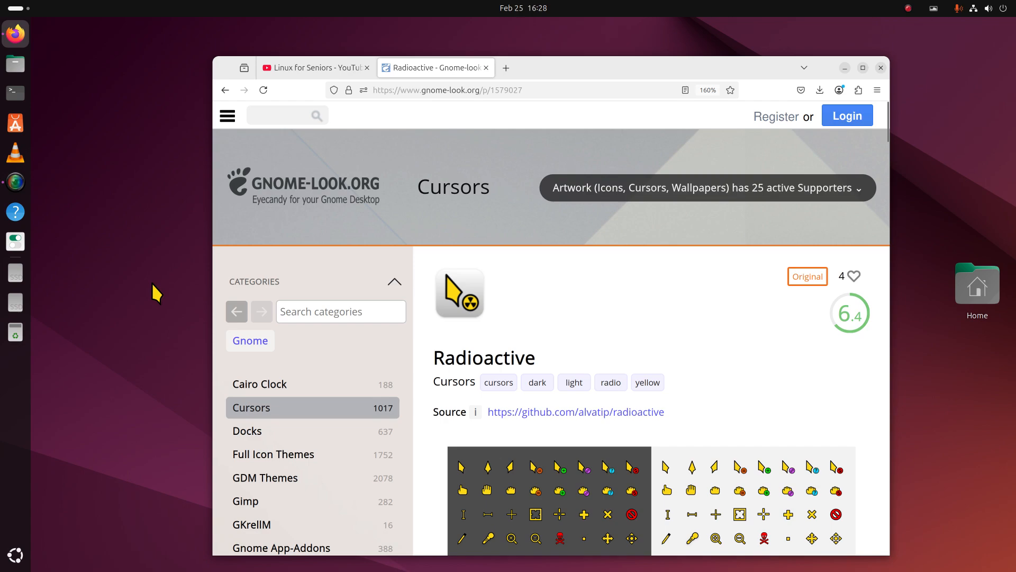
scroll(526, 281, down, 6)
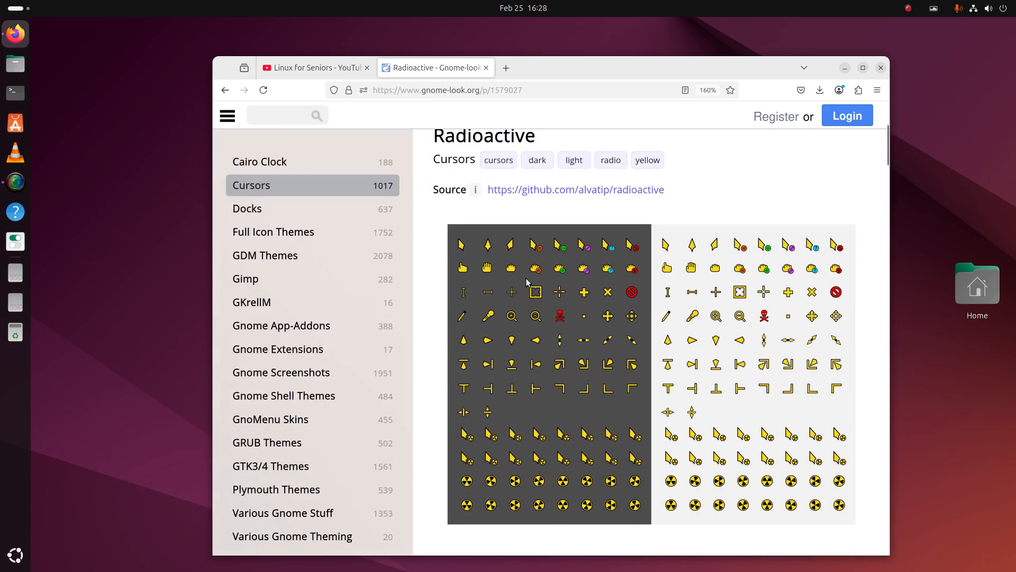
Step: Maximize the browser window and highlight the local installation path $HOME/.icons/ in the Radioactive theme's instructions
scroll(527, 281, down, 4)
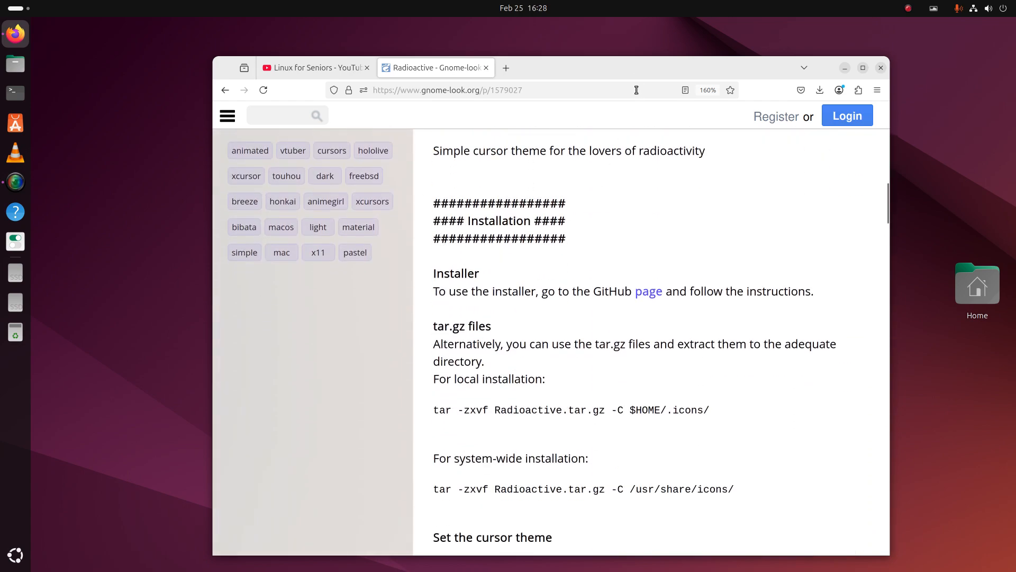
double_click(637, 69)
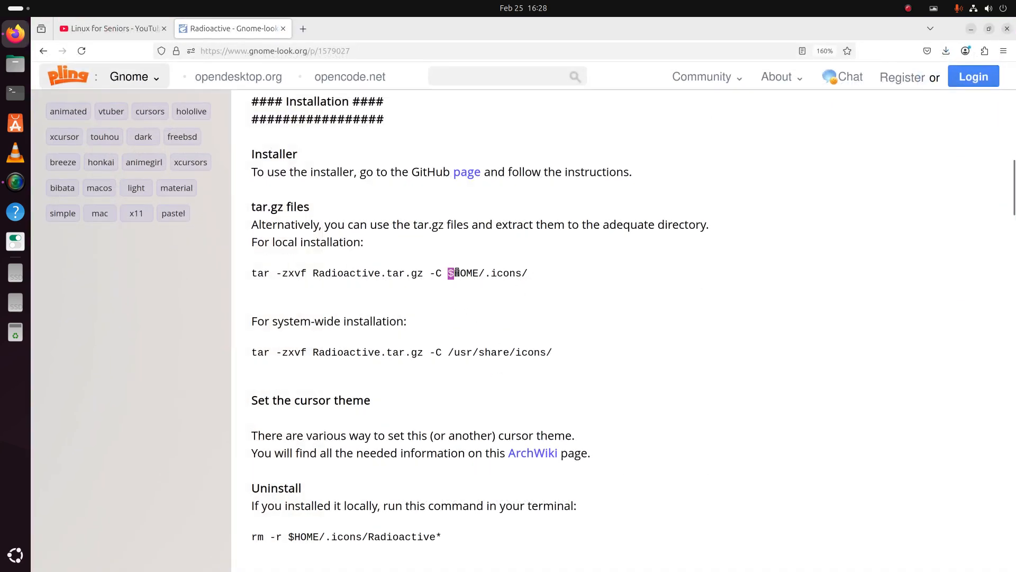
drag(456, 273, 473, 273)
drag(476, 273, 525, 273)
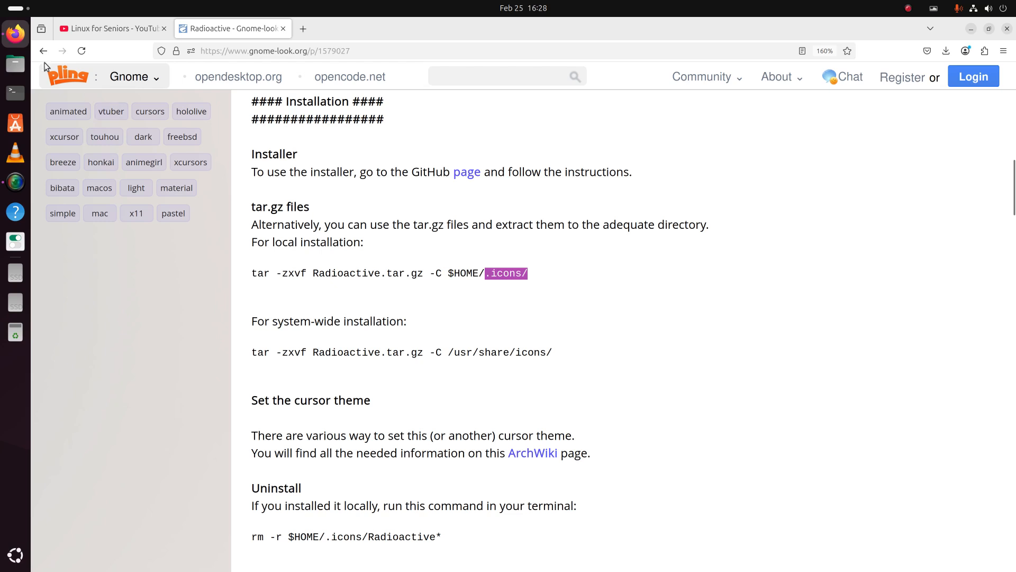
Step: Locate the hidden .icons folder inside the Home folder in Files, and close the file manager
click(15, 64)
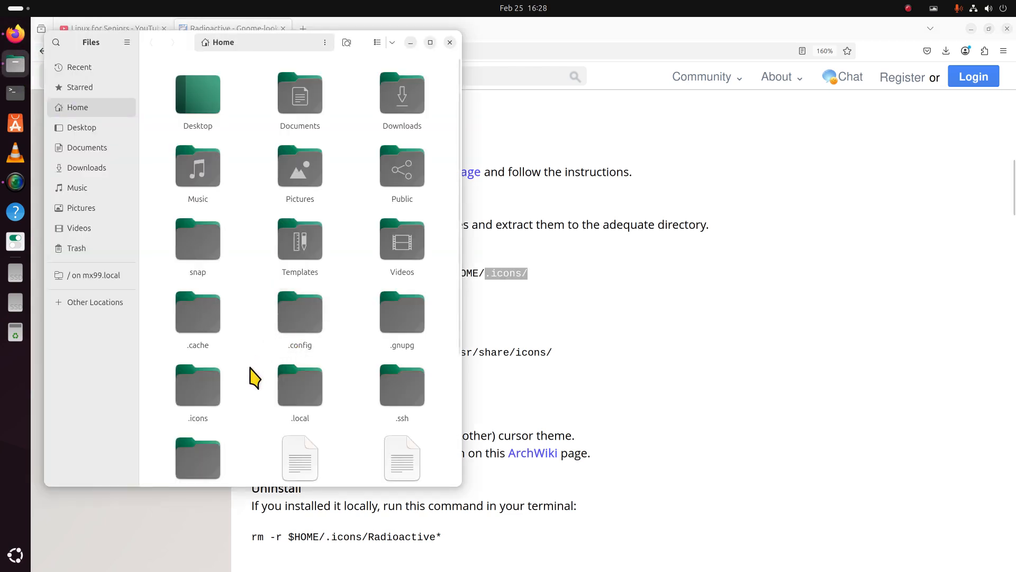
click(205, 406)
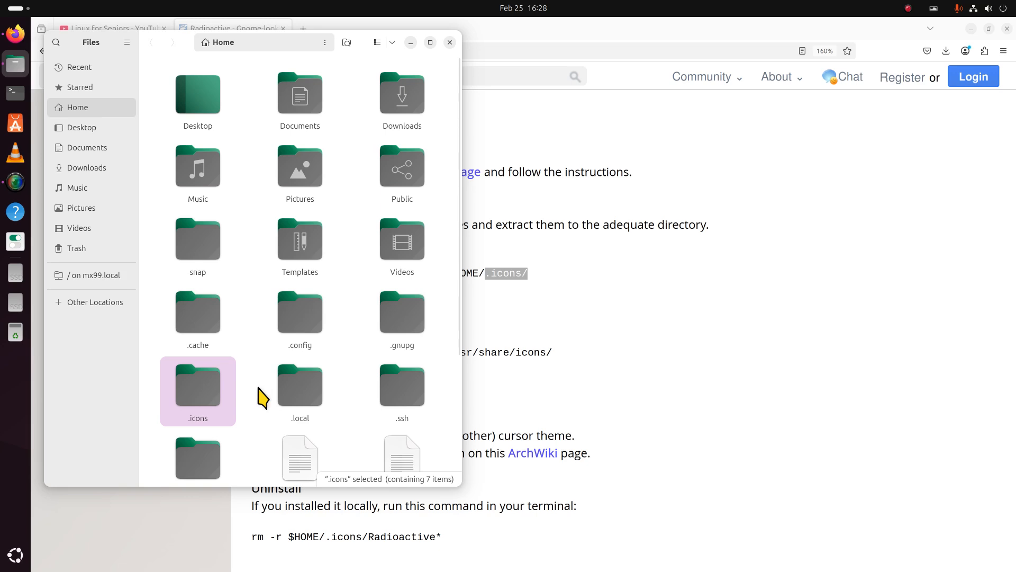
click(450, 42)
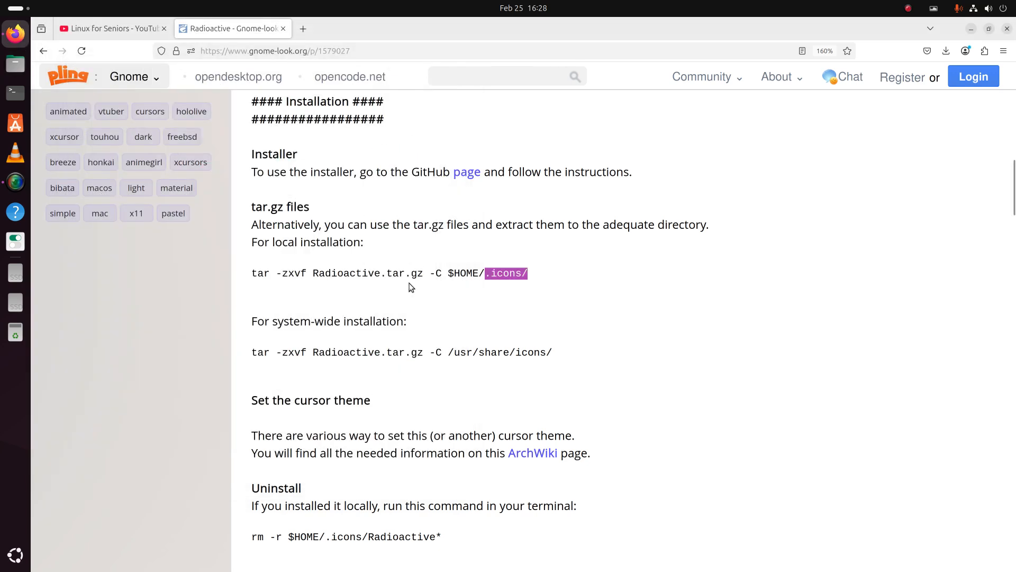
Step: Compare the local installation folder .icons/ with the system-wide folder /usr/share/icons/ by highlighting them in the instructions
drag(273, 242, 361, 243)
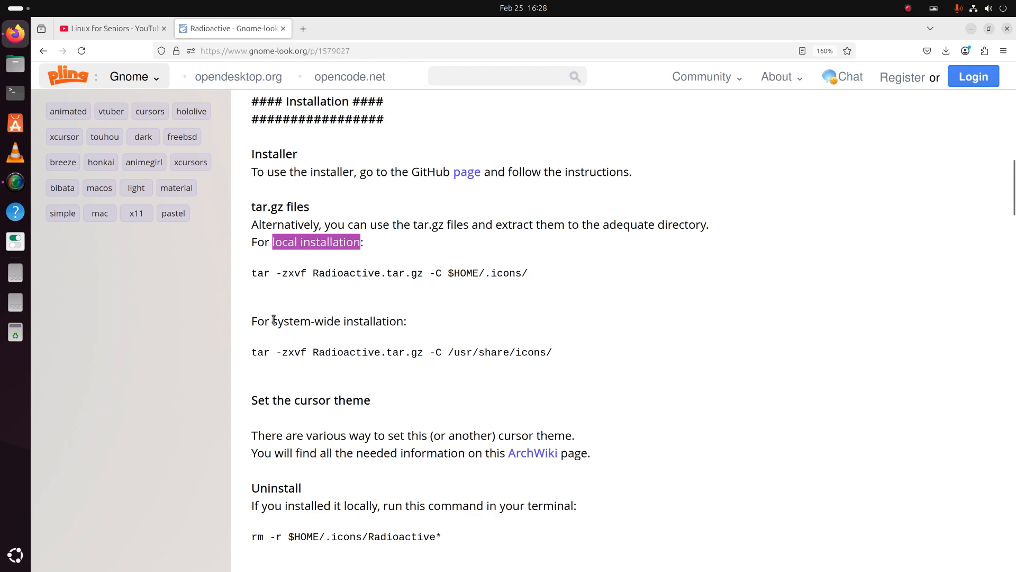
drag(273, 321, 406, 320)
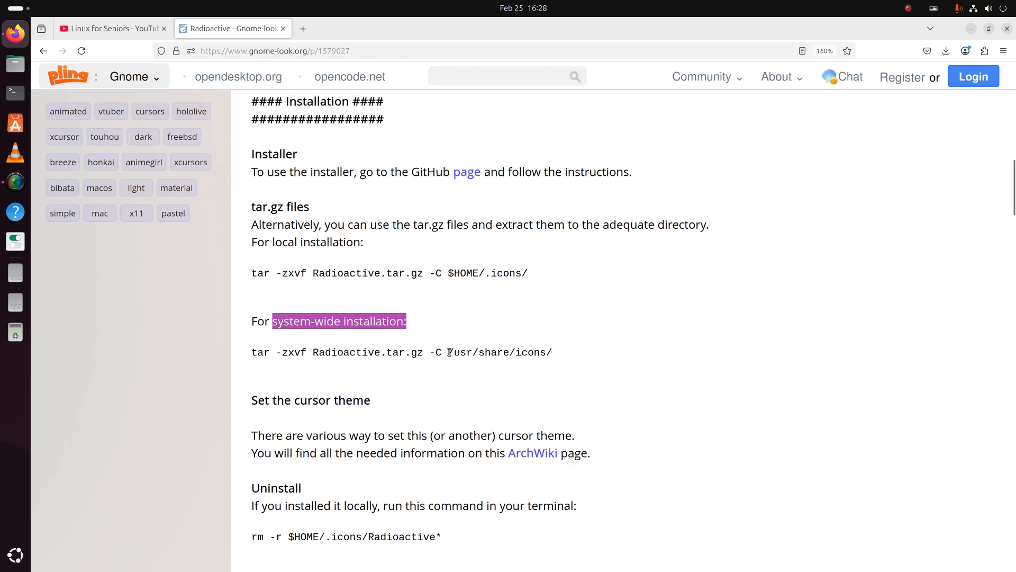
drag(449, 352, 555, 355)
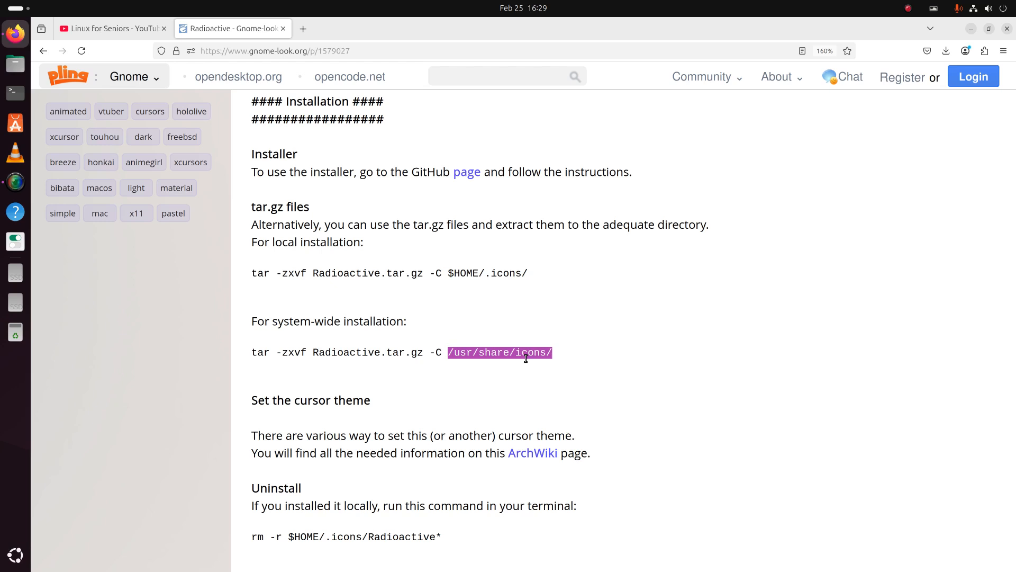
drag(484, 273, 528, 273)
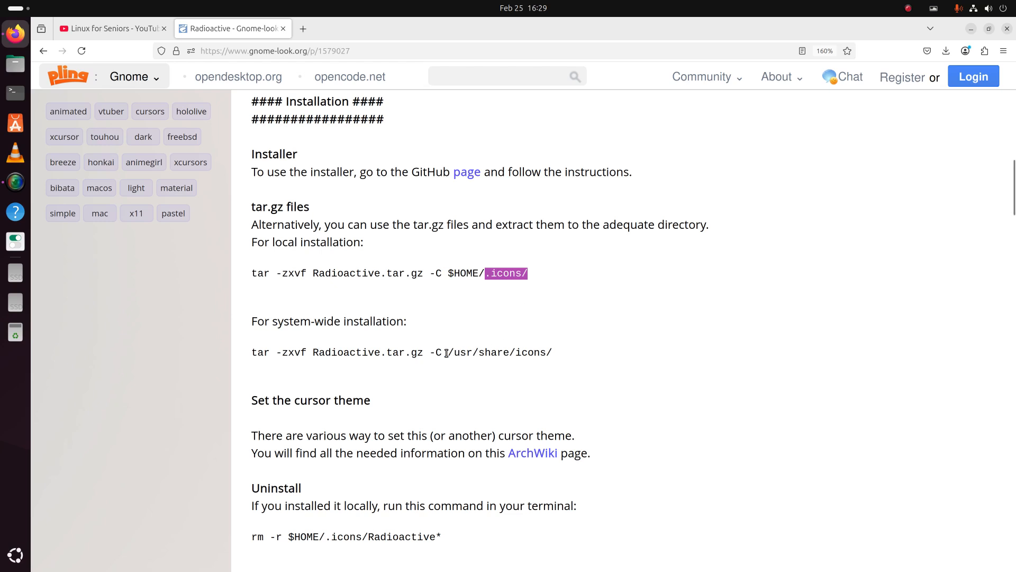
drag(448, 352, 568, 353)
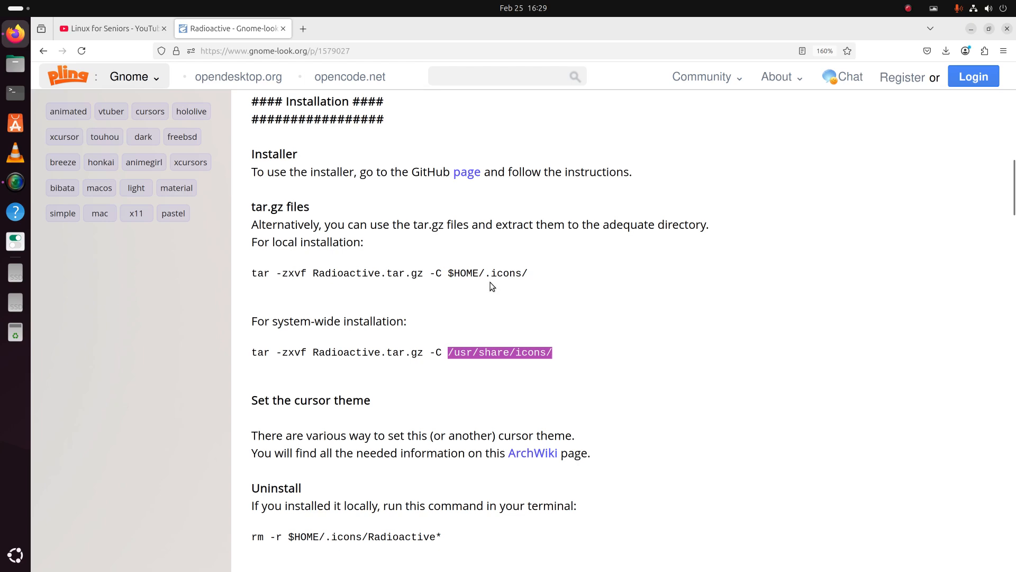
drag(486, 275, 534, 272)
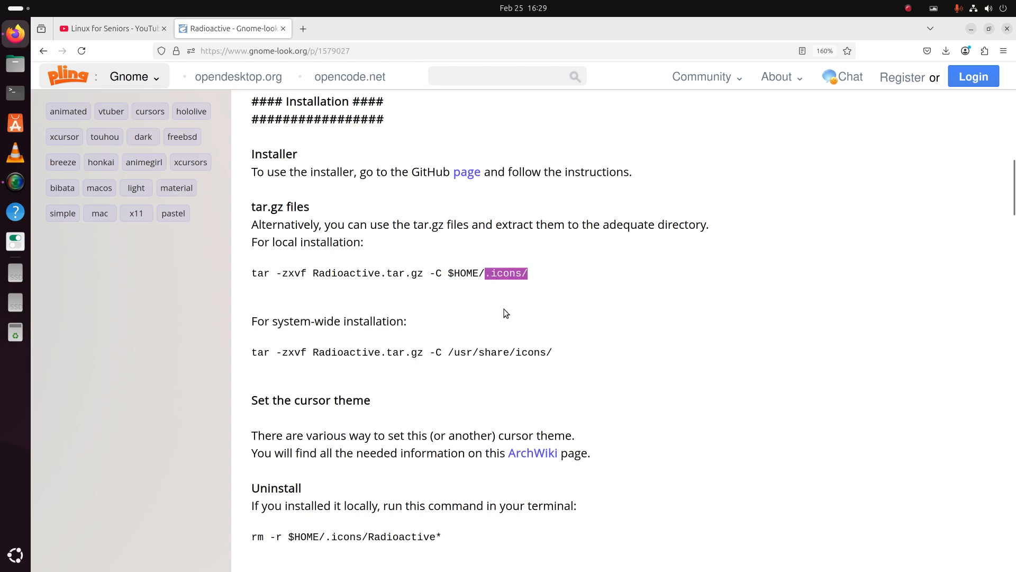
Step: Show the Radioactive theme's file list and bring up the download prompt for Radioactive.tar.gz, dismissing it without downloading
scroll(505, 310, up, 2)
scroll(505, 309, up, 8)
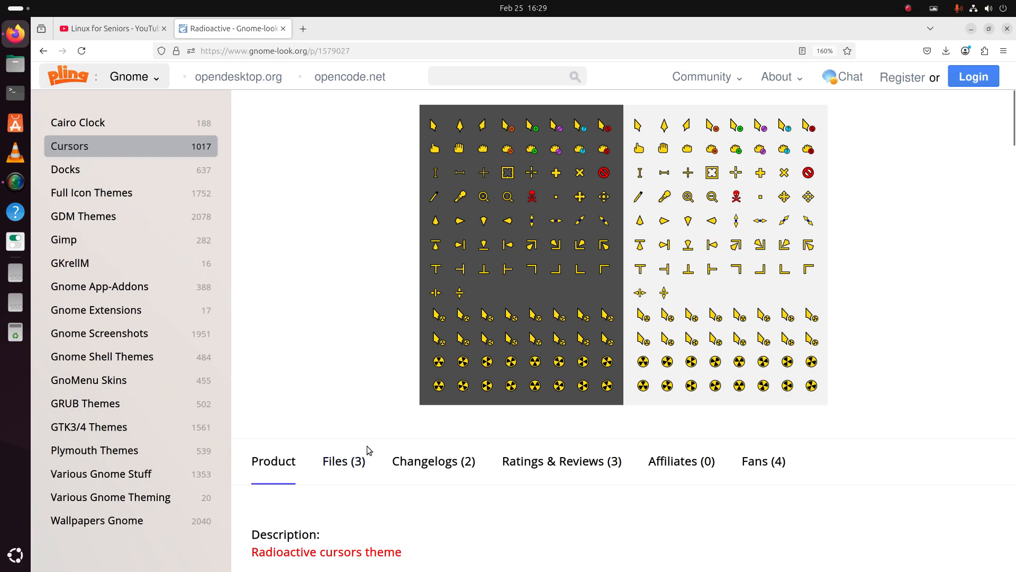
click(343, 462)
scroll(498, 321, down, 5)
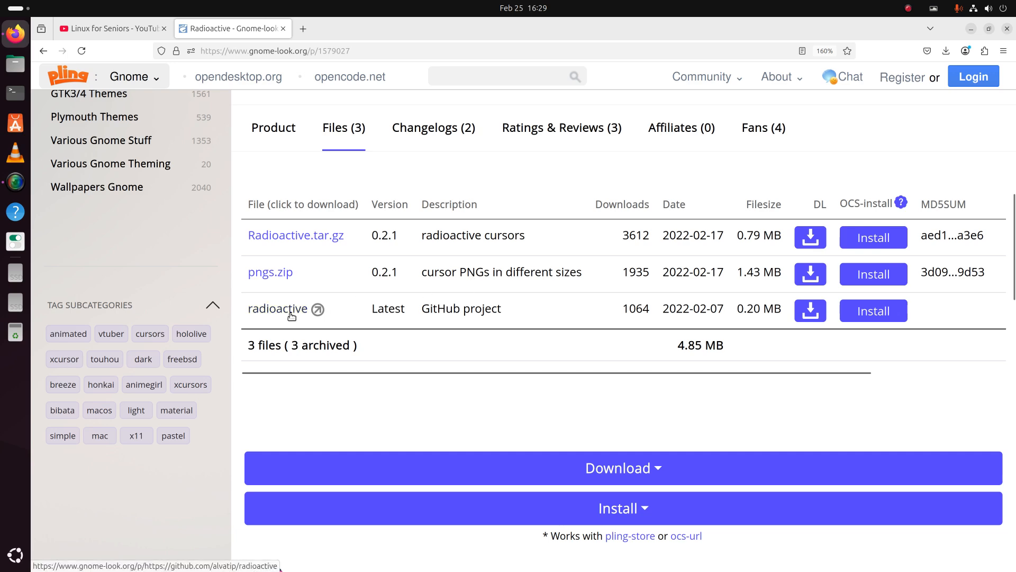
click(320, 238)
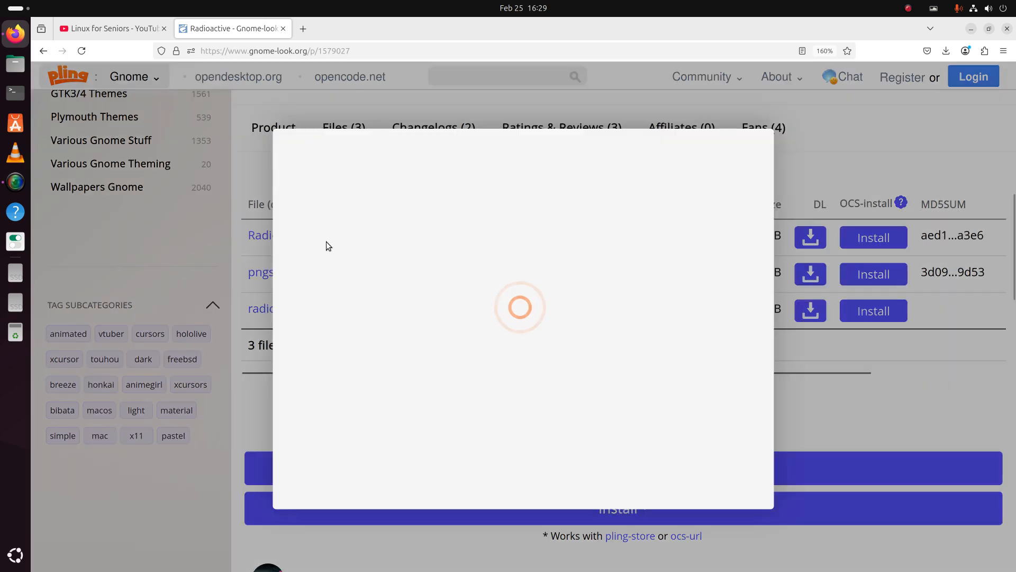
click(519, 281)
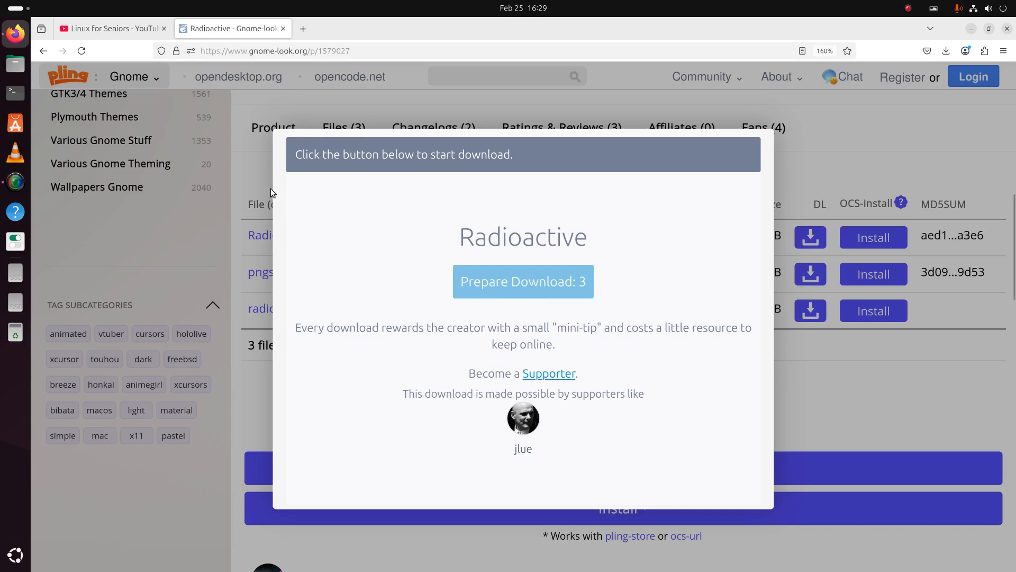
click(271, 164)
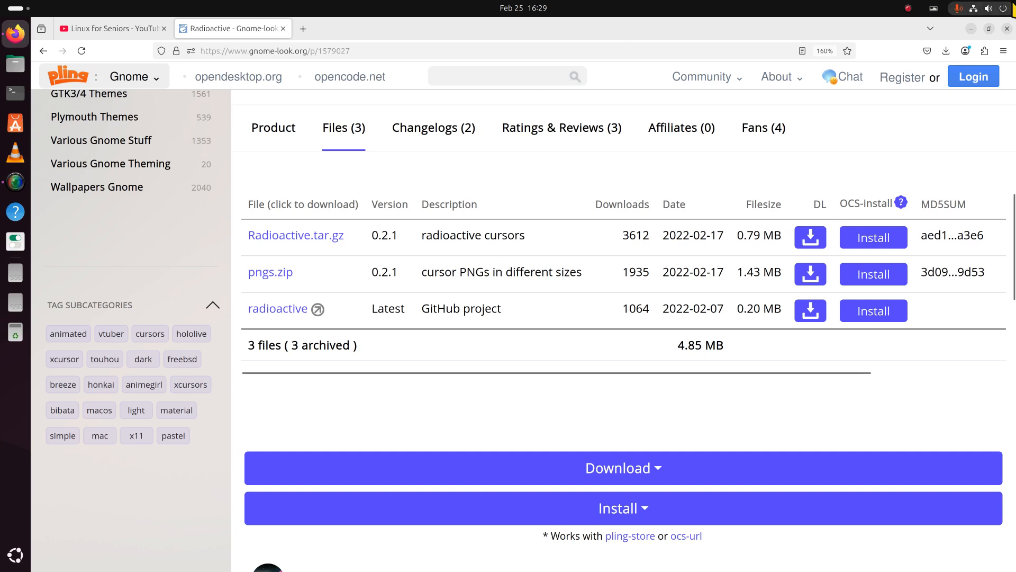
Step: Check the Downloads folder in Files for the Radioactive.tar.gz archive, and close the file manager
click(15, 64)
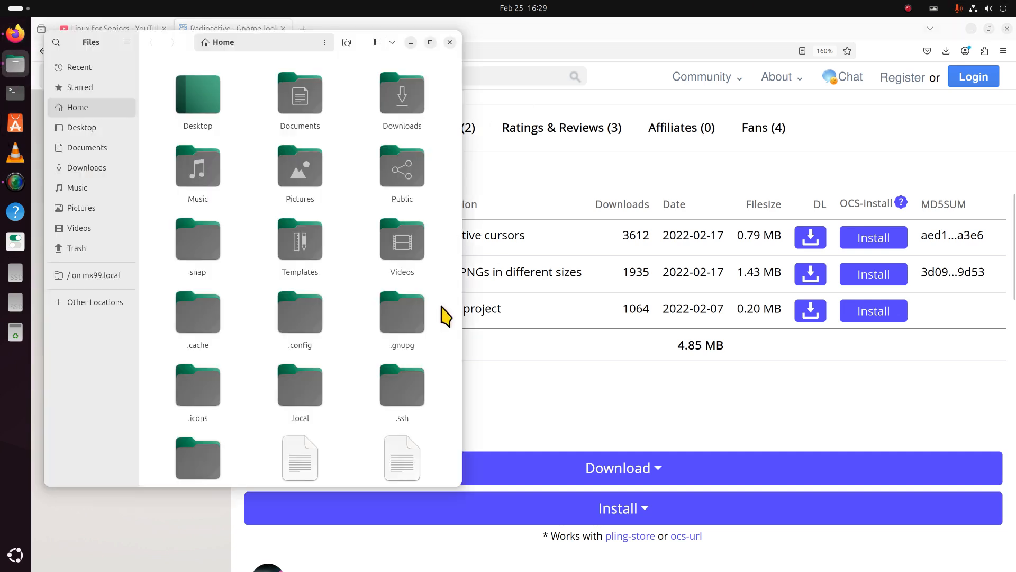
click(84, 168)
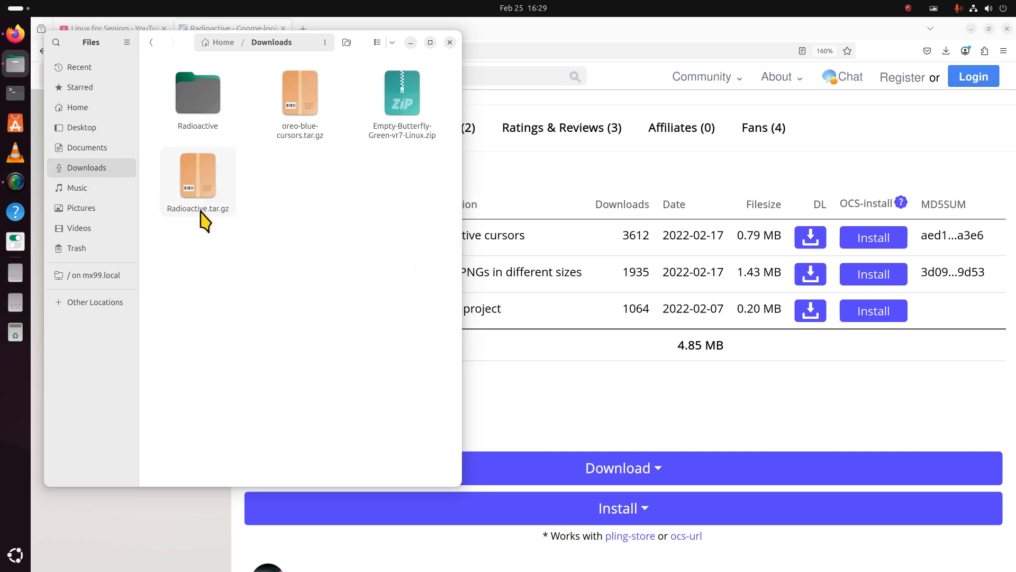
click(450, 42)
Step: Search gnome-look.org for "empty butter" and open the Empty Butterfly Cursor theme
scroll(138, 261, up, 5)
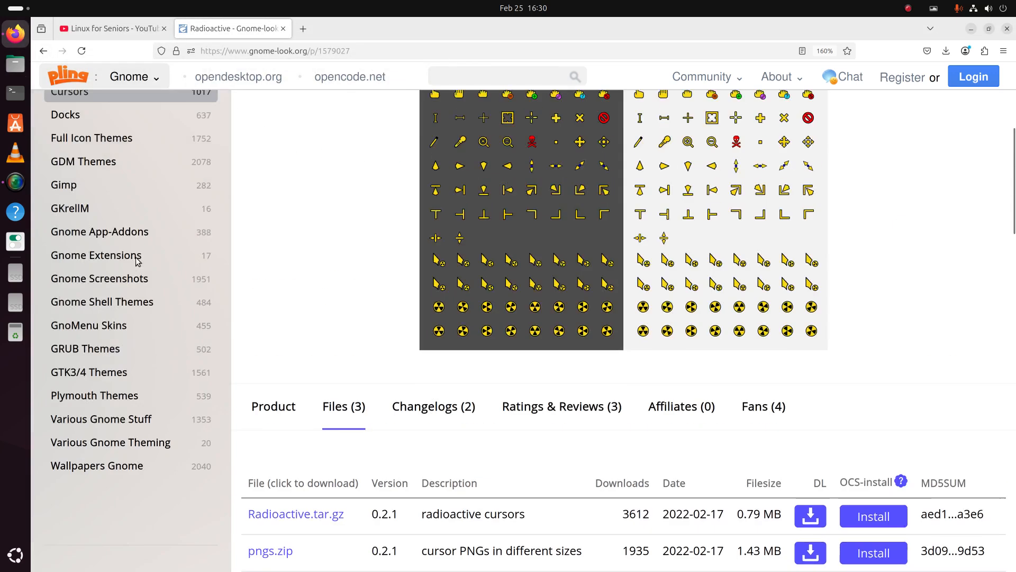
scroll(138, 261, up, 3)
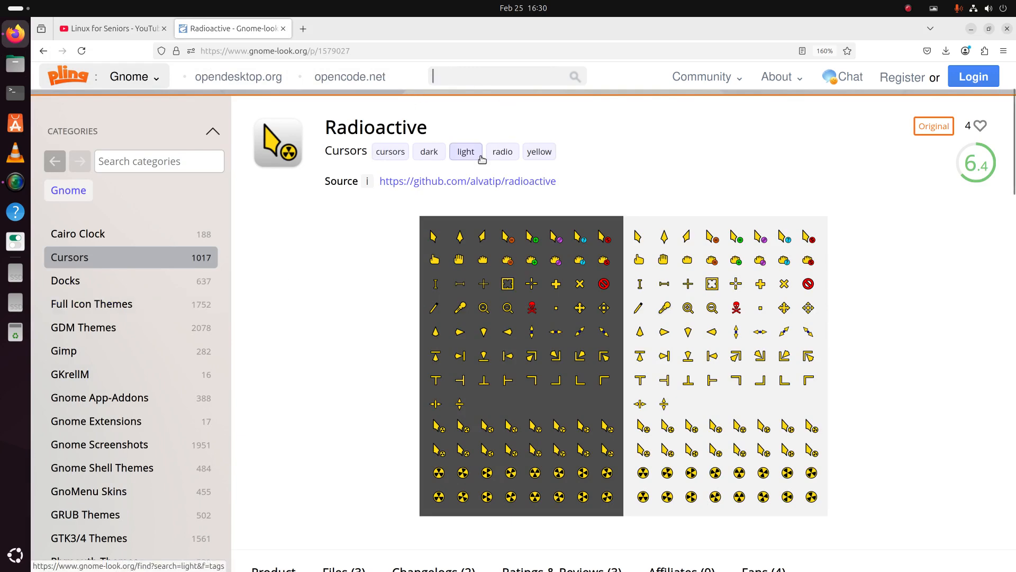
text(empty but)
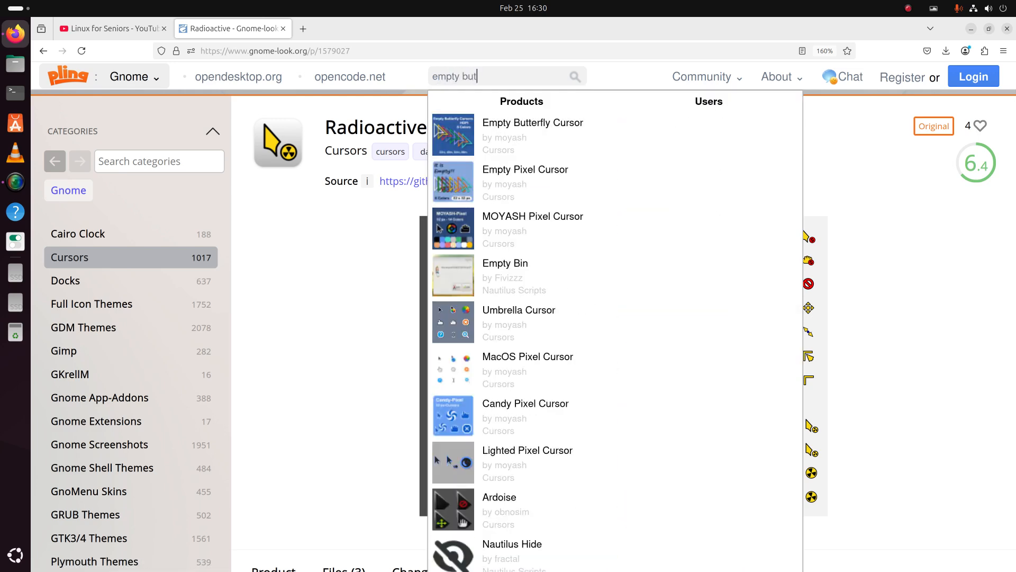
text(ter)
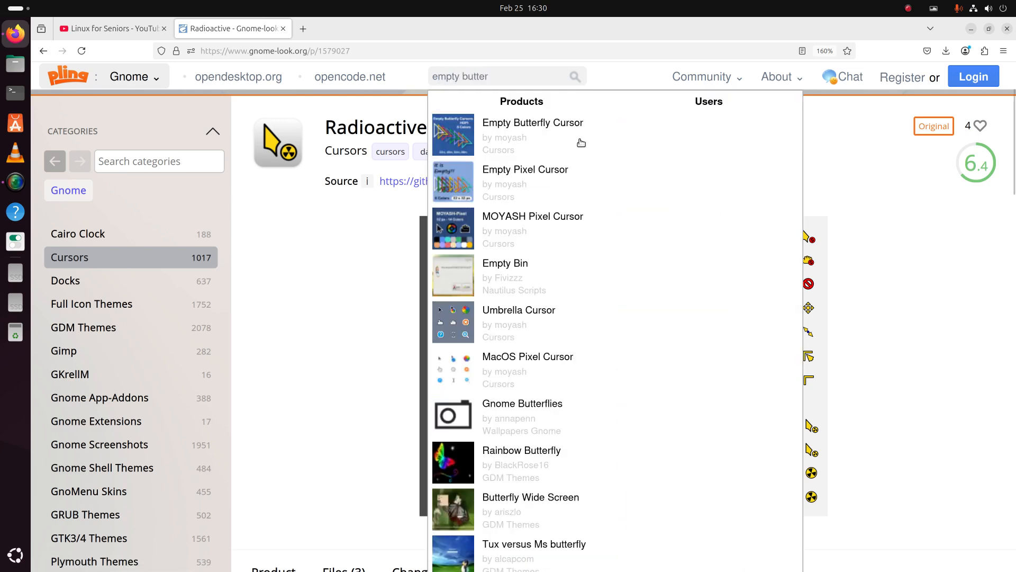
click(520, 131)
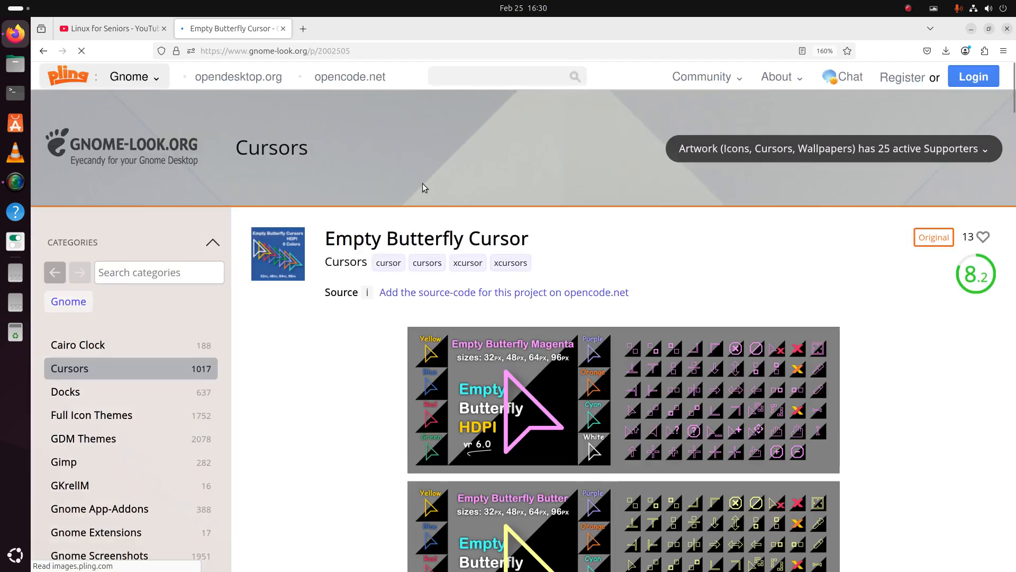
Step: Examine the Empty Butterfly Cursor previews and highlight the available sizes in its description
scroll(555, 246, down, 4)
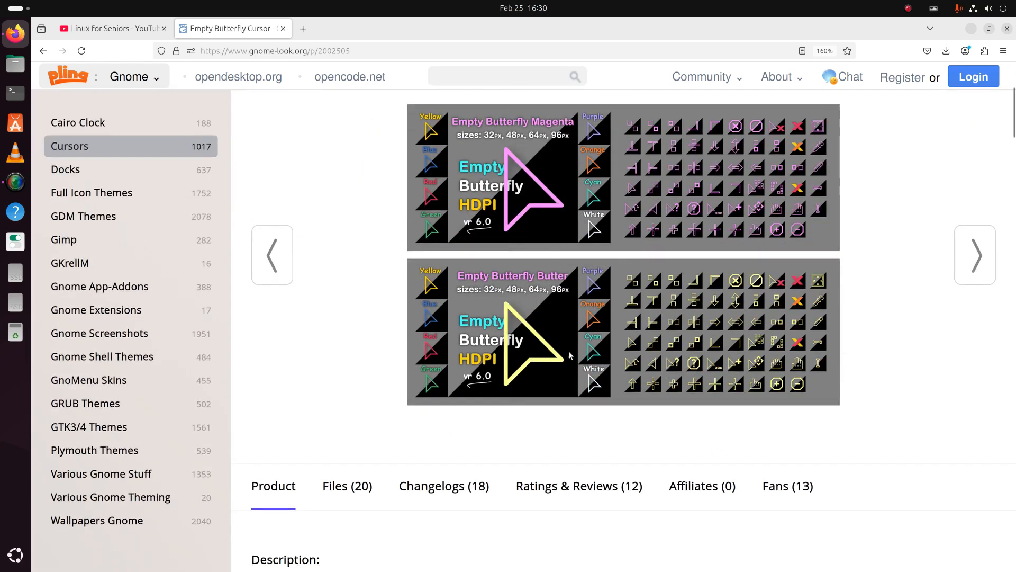
scroll(511, 420, down, 6)
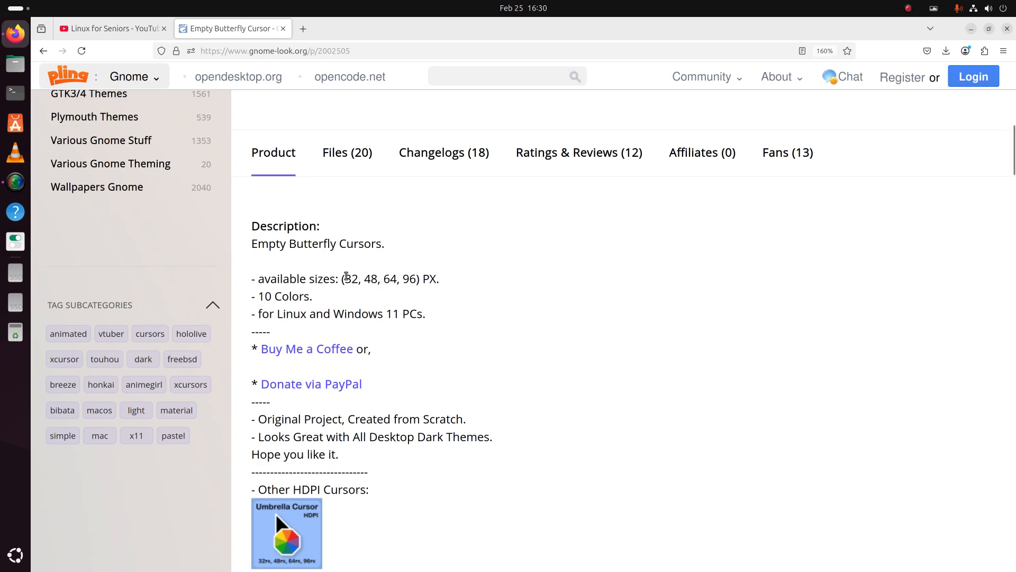
drag(344, 278, 414, 279)
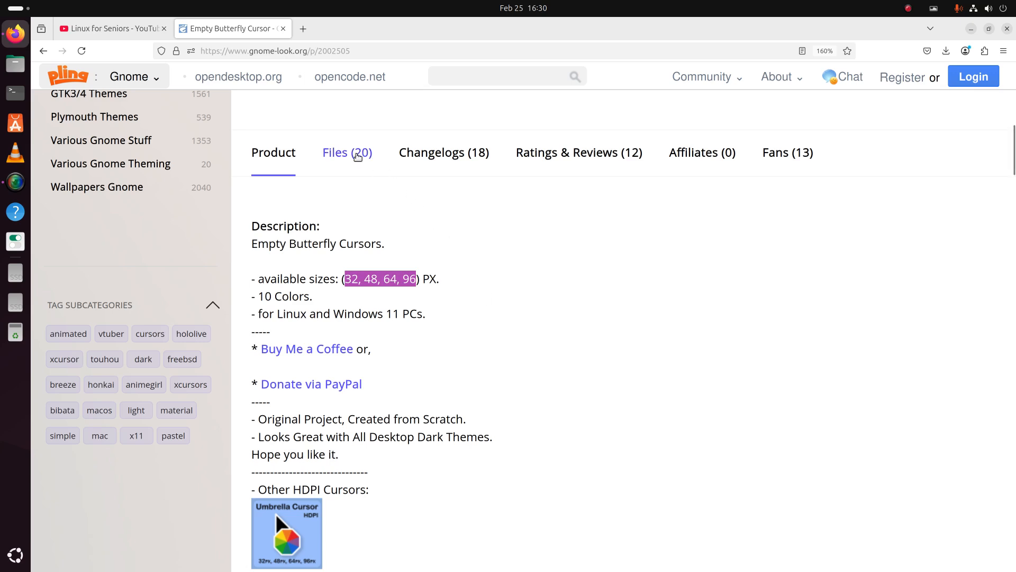
Step: Download Empty-Butterfly-Magenta-vr7-Linux.zip from the Empty Butterfly Cursor theme's file list
click(355, 155)
scroll(481, 395, down, 6)
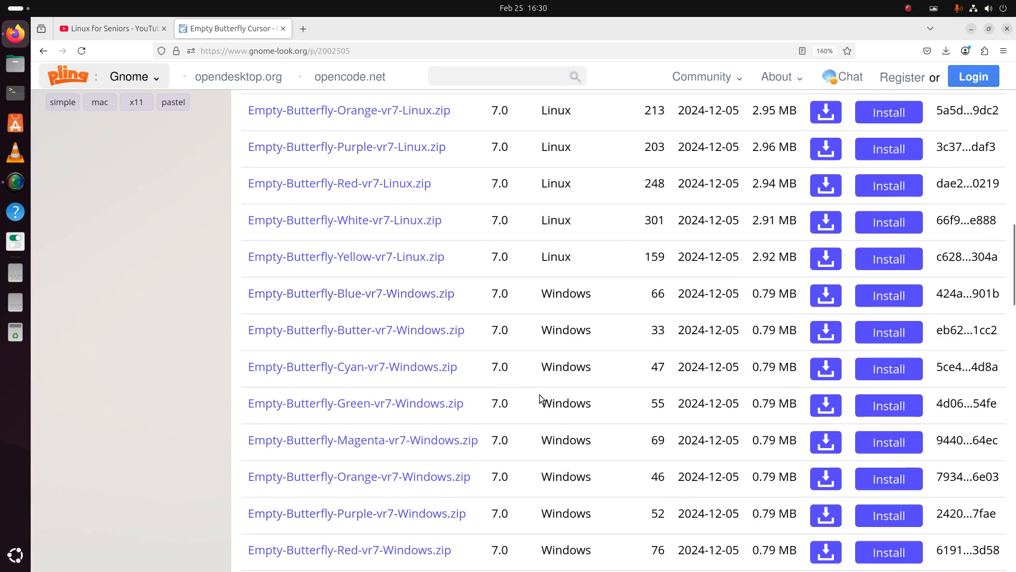
scroll(539, 395, up, 6)
scroll(539, 395, down, 2)
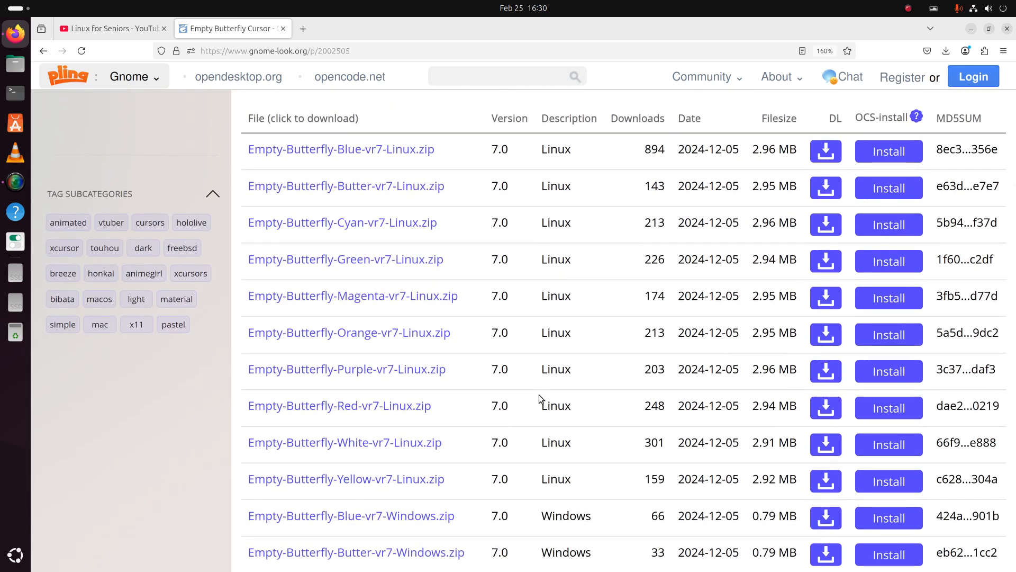
click(368, 300)
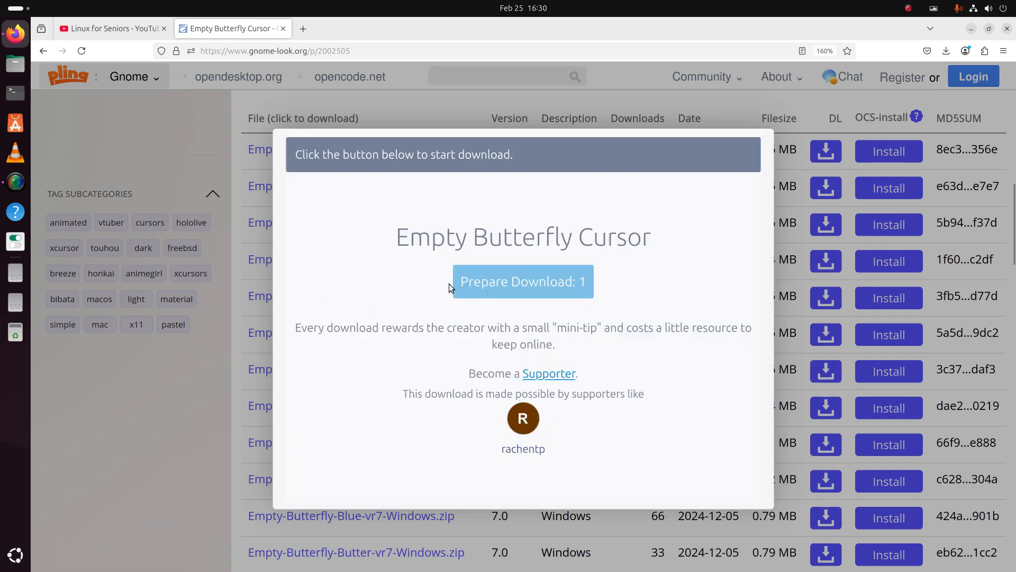
click(541, 282)
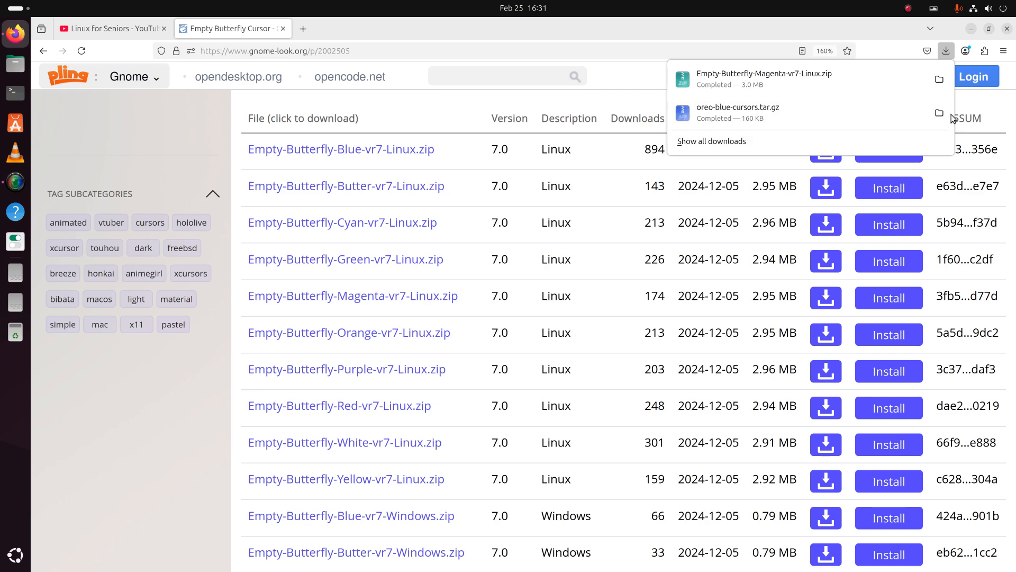
Step: Close the browser and open two Files windows side by side, both showing the Home folder
click(1008, 29)
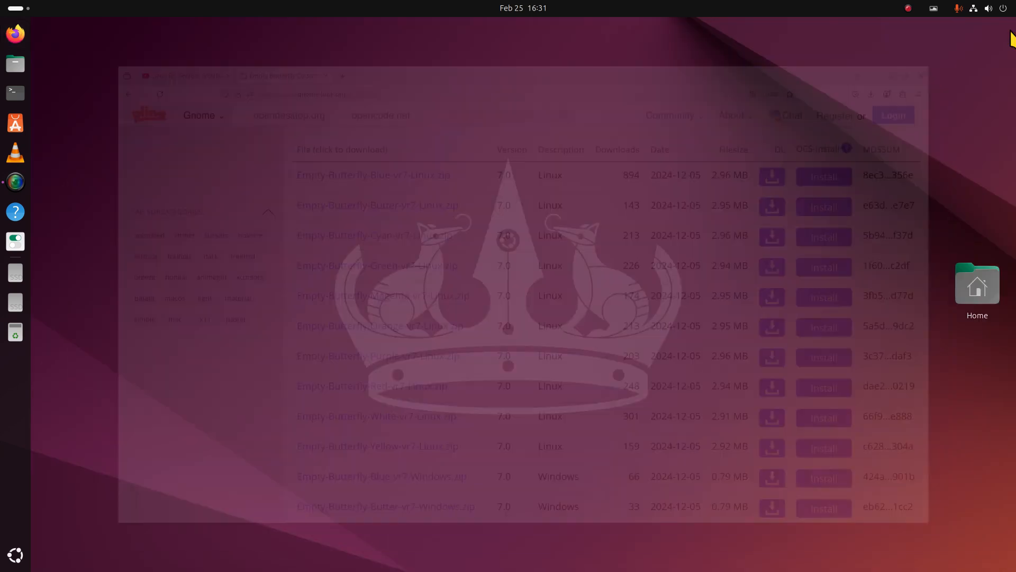
click(10, 58)
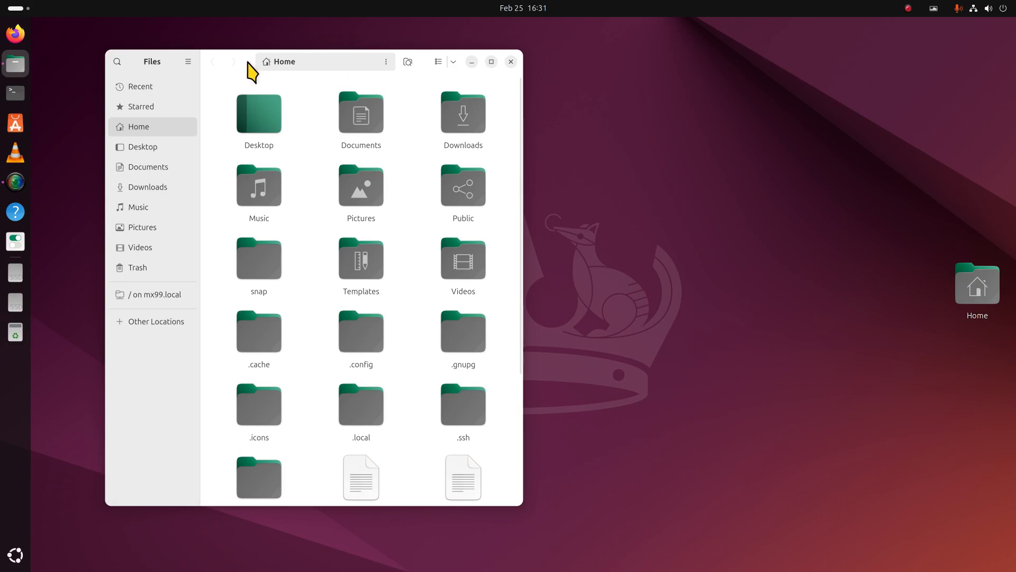
drag(249, 68, 728, 67)
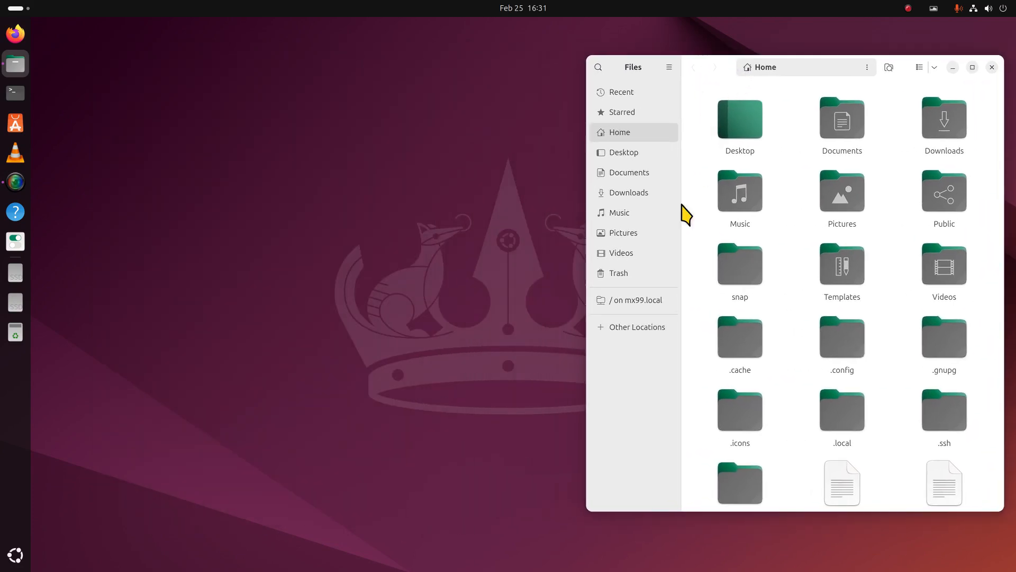
key(ctrl+n)
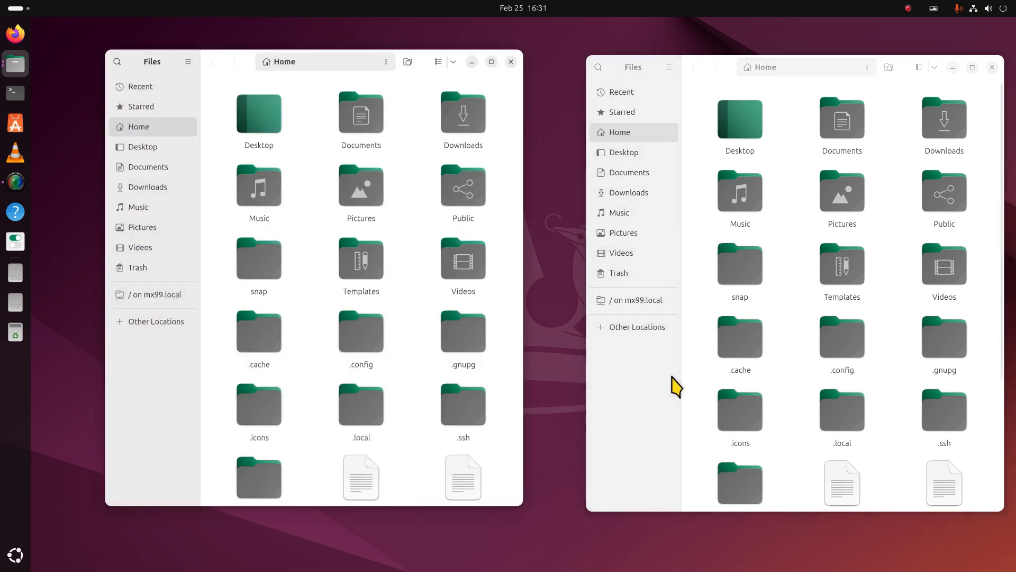
Step: Open the .icons folder in one Files window and the Downloads folder in the other
click(248, 416)
double_click(258, 414)
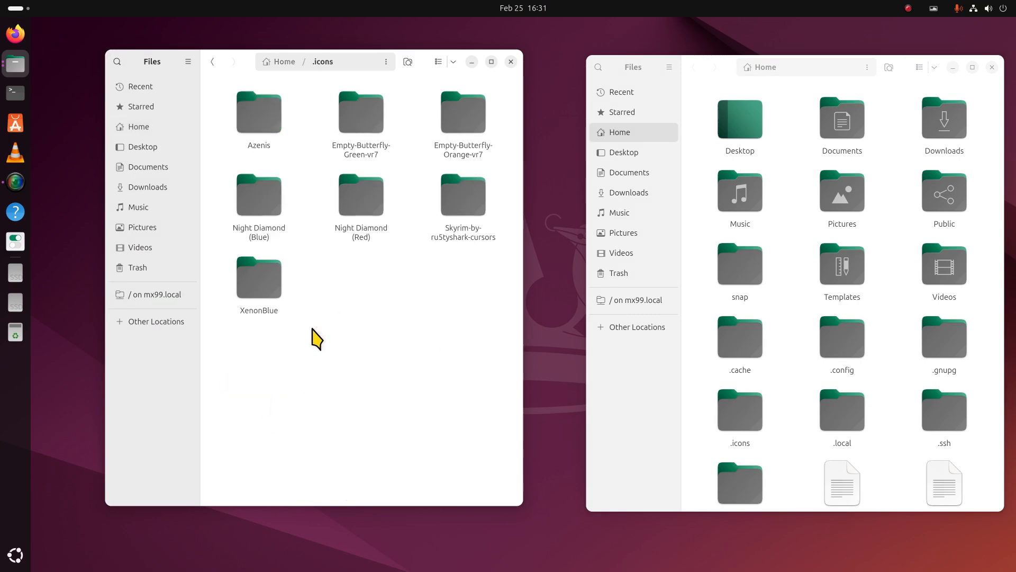
click(691, 217)
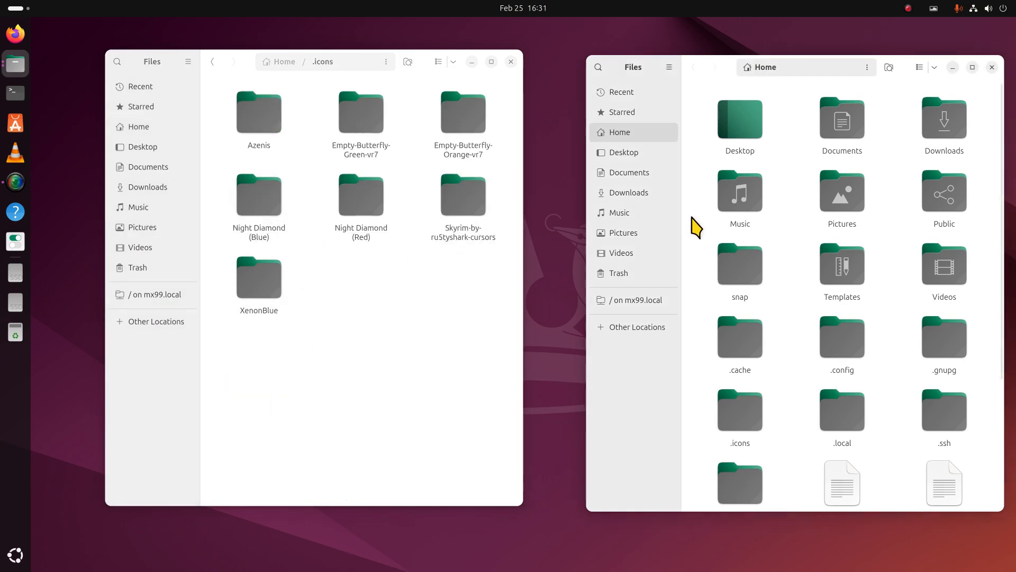
click(630, 193)
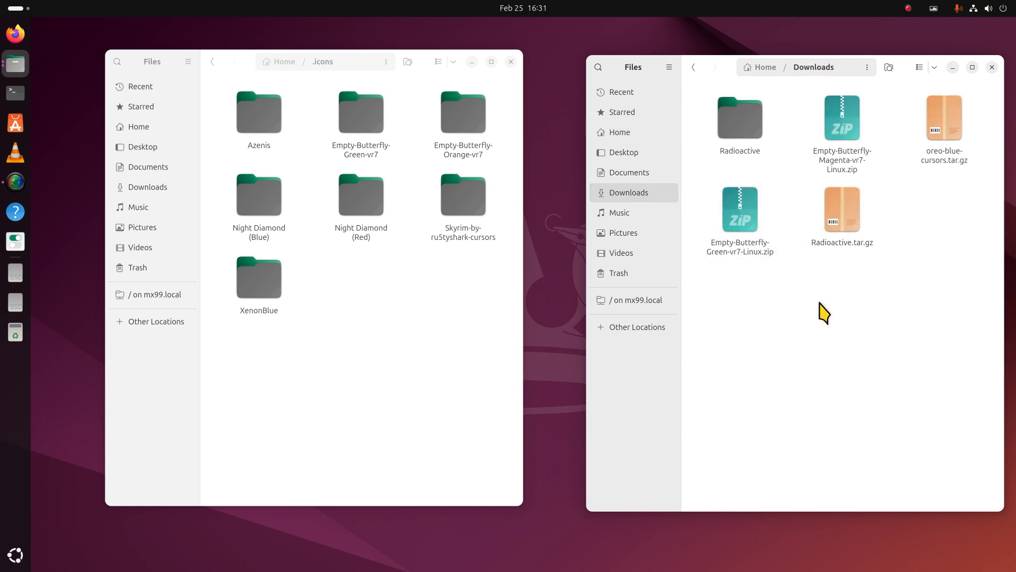
Step: Delete the Radioactive folder from Downloads and extract Empty-Butterfly-Magenta-vr7-Linux.zip there
click(761, 128)
key(Delete)
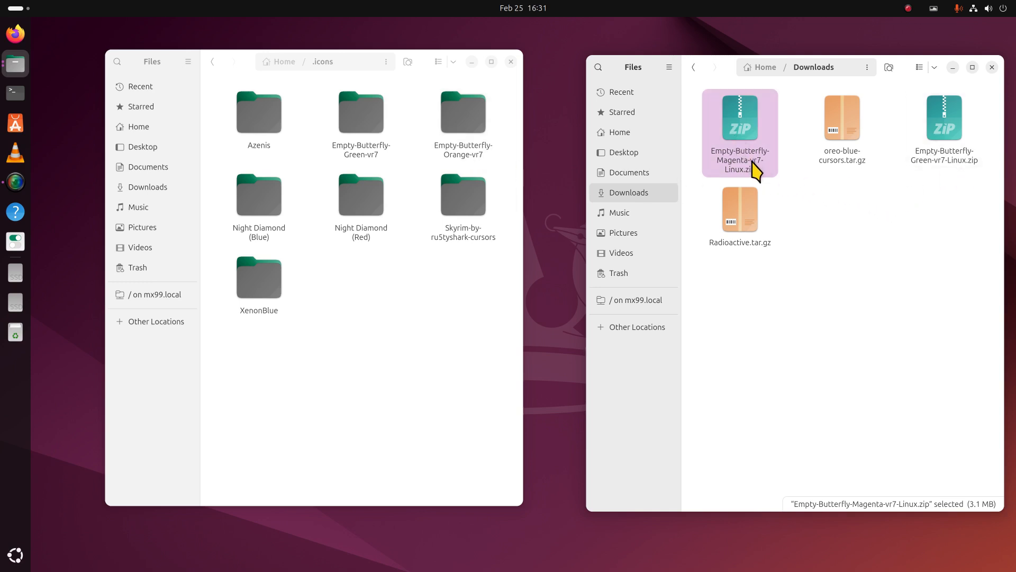
double_click(748, 129)
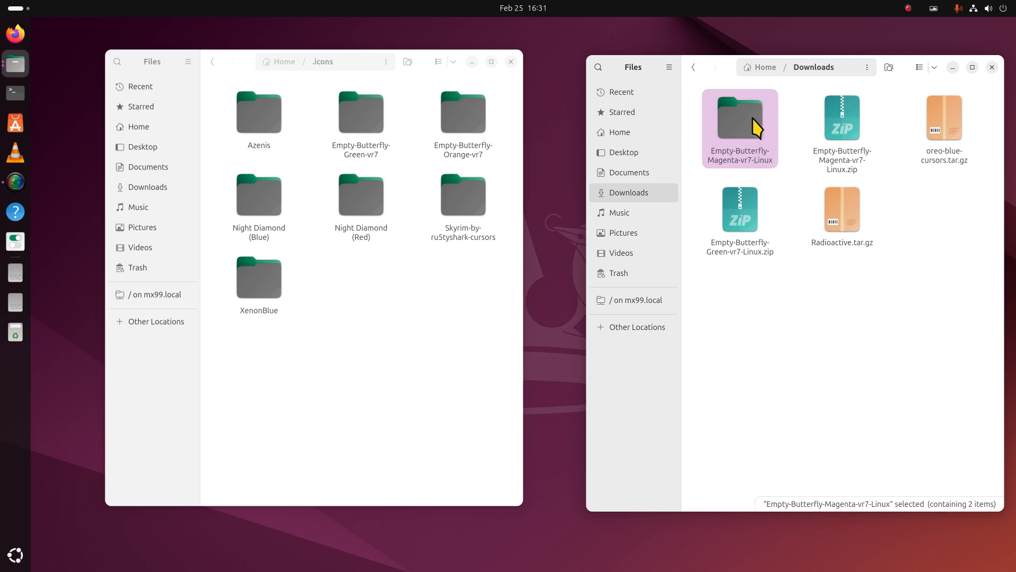
Step: Move the extracted Empty-Butterfly-Magenta-vr7-Linux folder from Downloads into .icons
drag(757, 127, 475, 329)
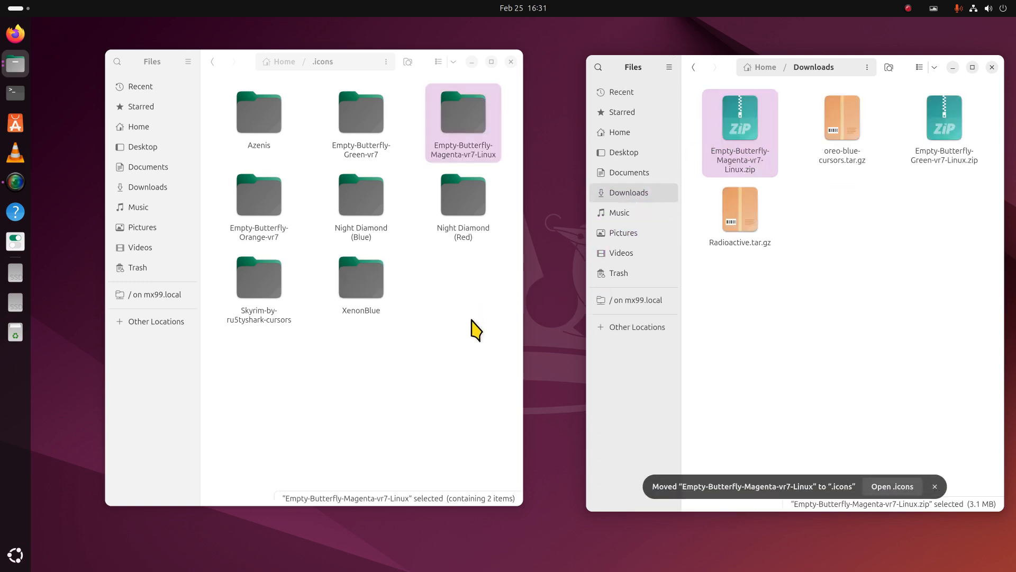
click(475, 329)
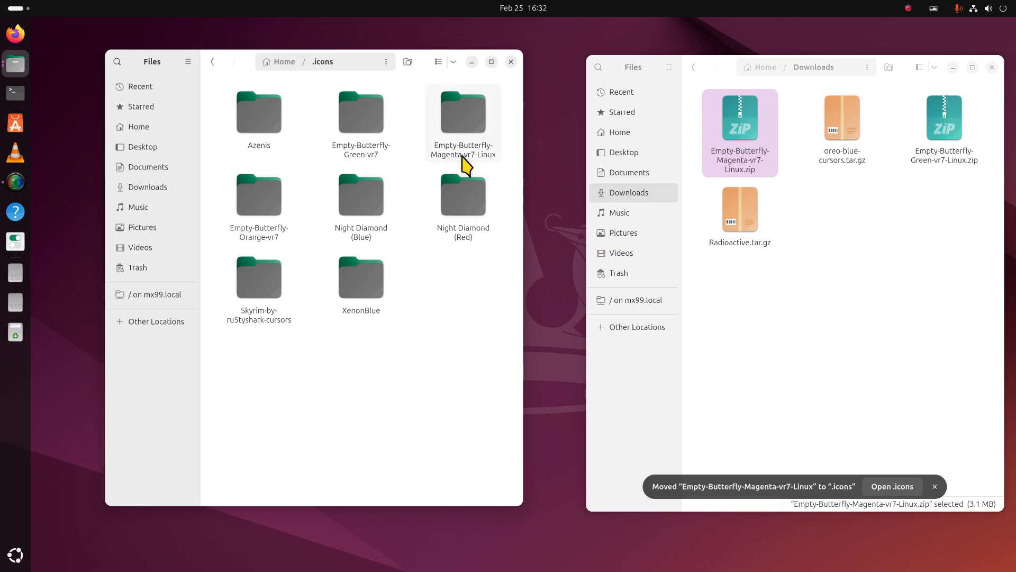
Step: Check the cursor themes offered in the Tweaks Appearance settings for the Empty Butterfly Magenta theme, and close Tweaks
click(12, 246)
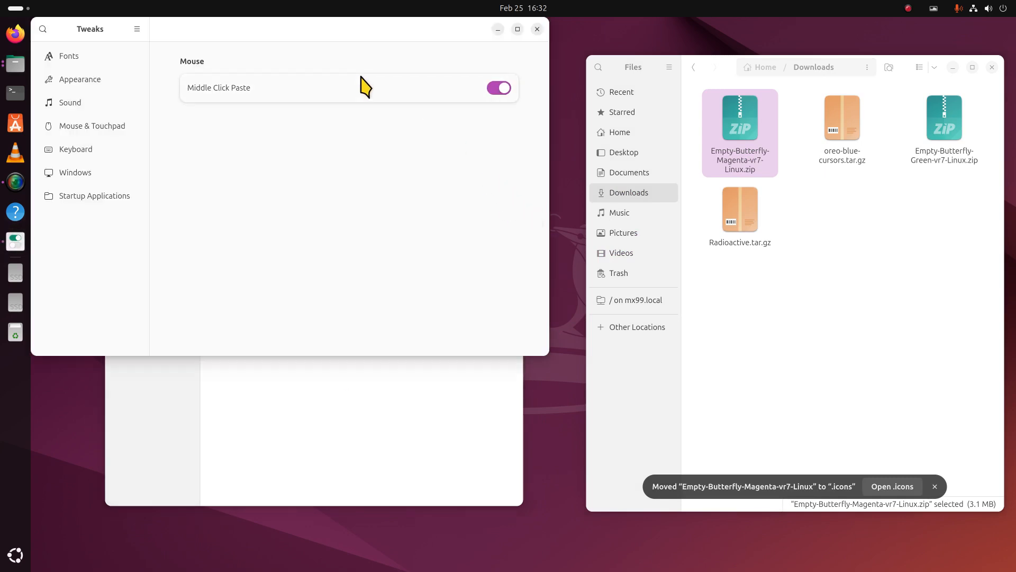
click(101, 80)
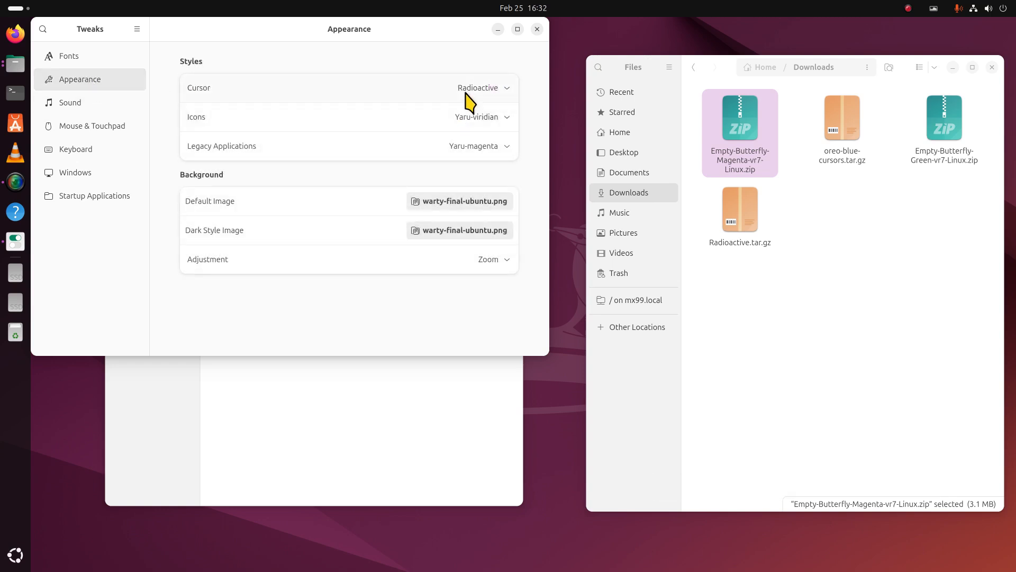
click(468, 91)
click(463, 30)
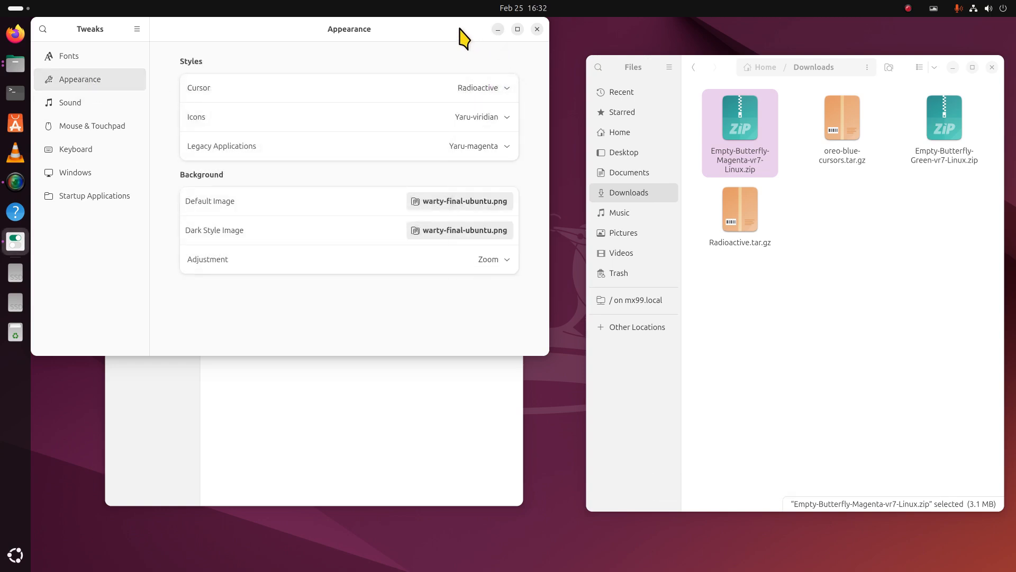
drag(463, 30, 951, 84)
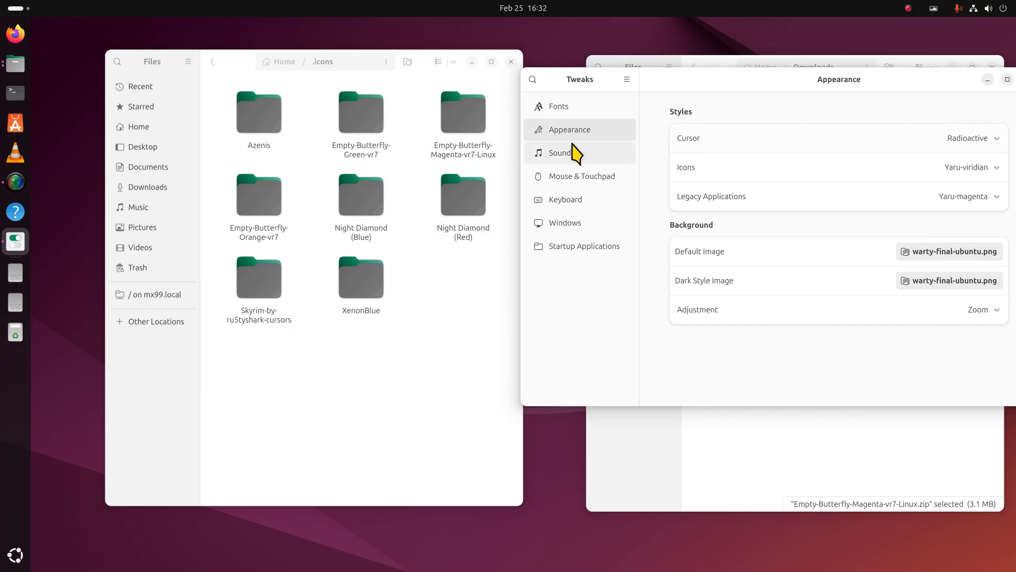
click(921, 141)
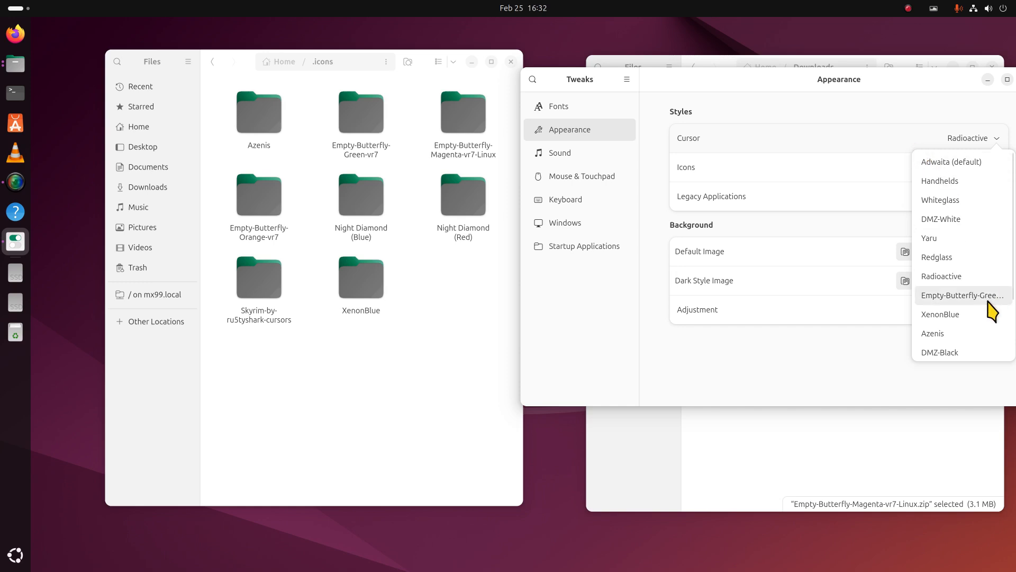
scroll(987, 305, down, 3)
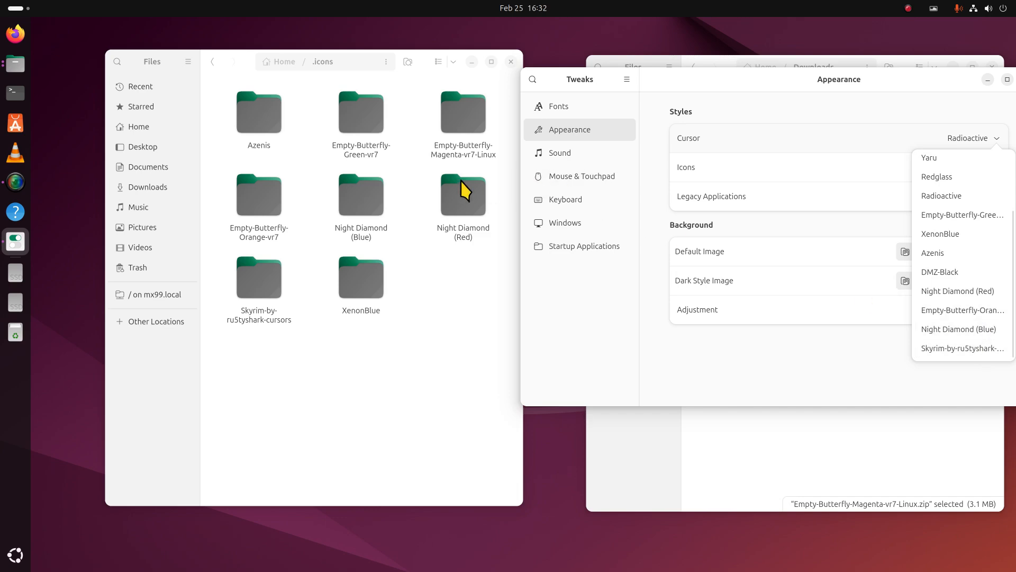
click(914, 78)
drag(788, 87, 460, 128)
click(699, 120)
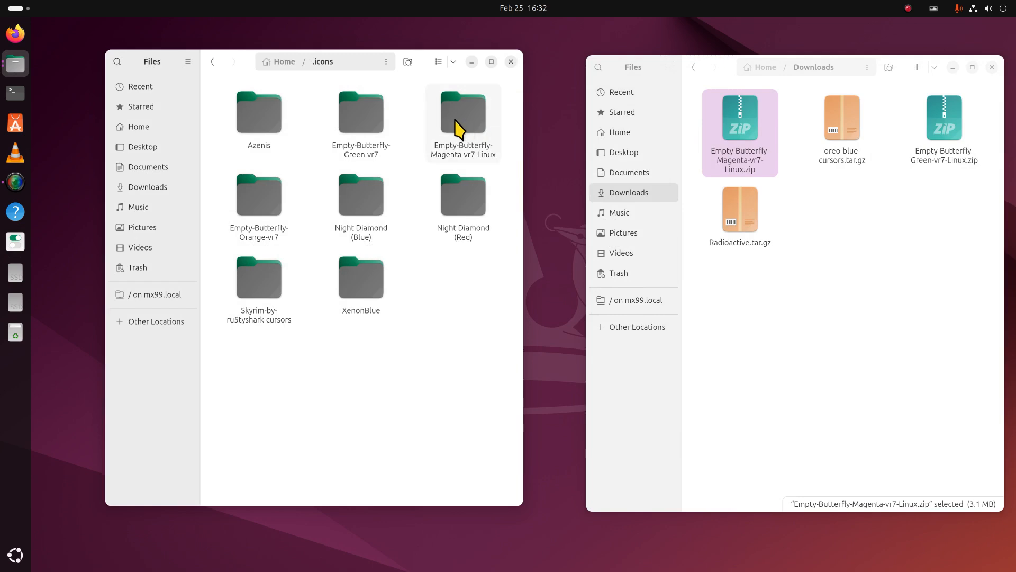
Step: Compare the folder structure of Empty-Butterfly-Magenta-vr7-Linux with that of the Azenis theme, returning to .icons
double_click(456, 128)
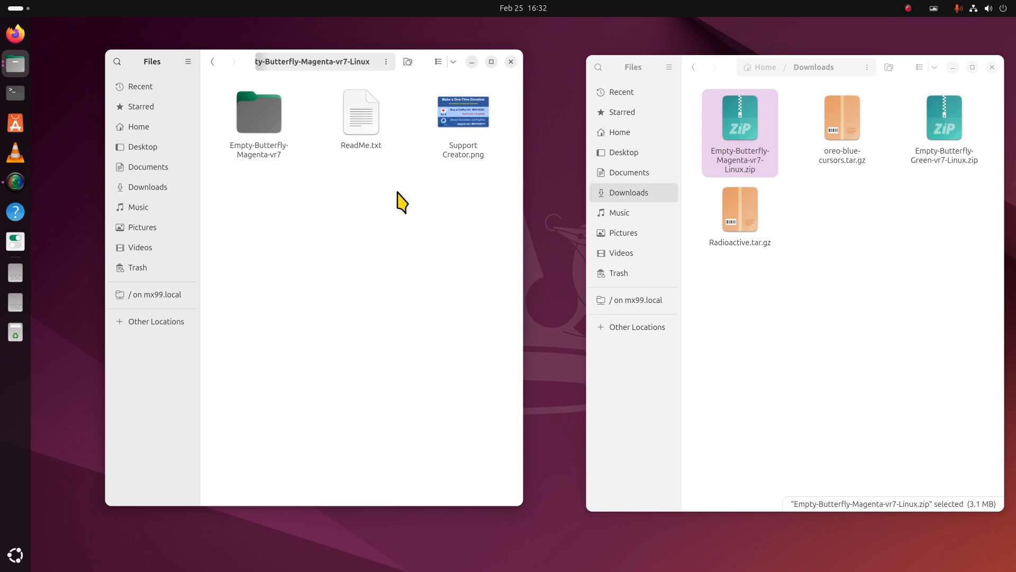
double_click(251, 112)
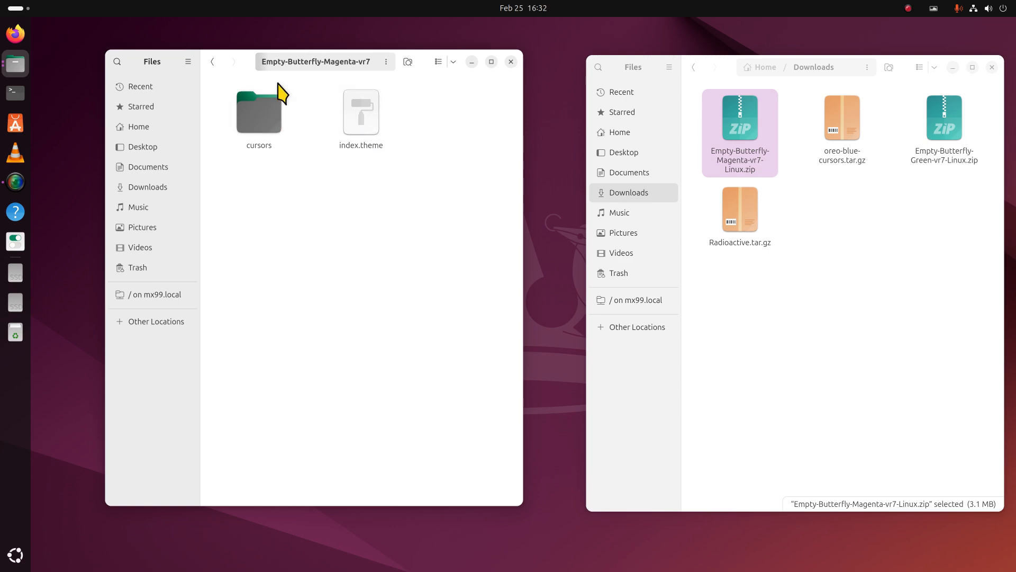
click(212, 64)
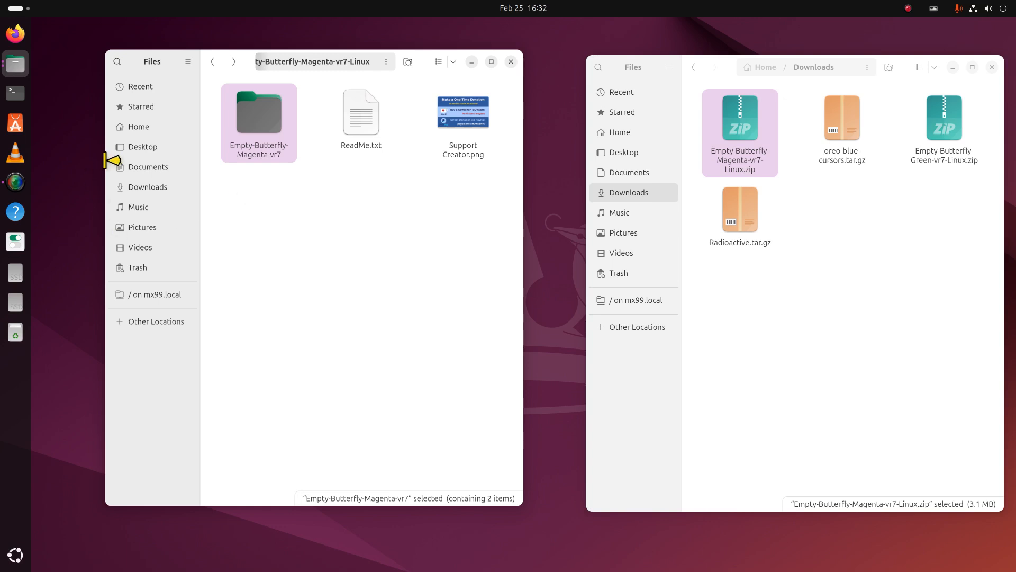
click(213, 62)
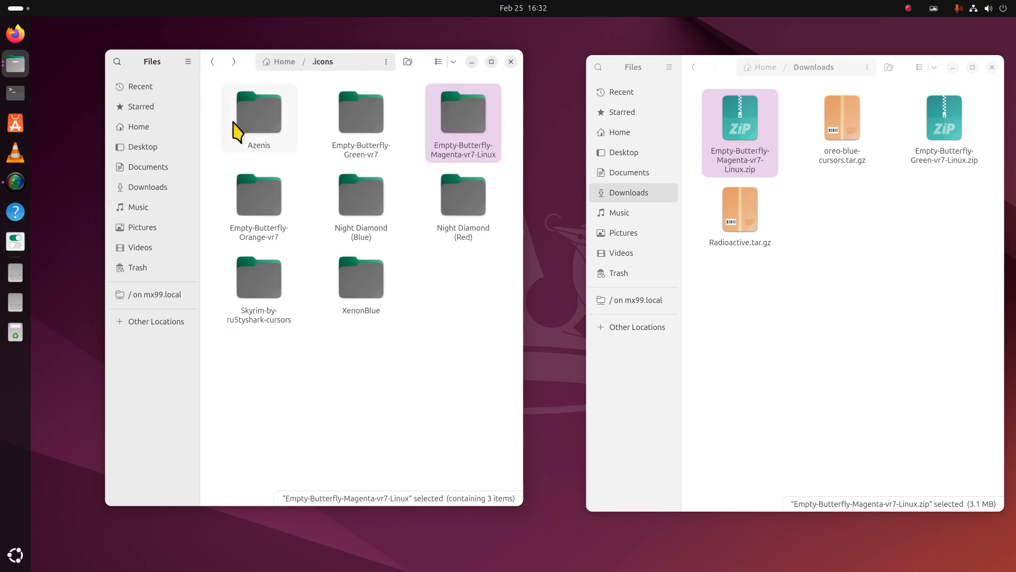
double_click(261, 125)
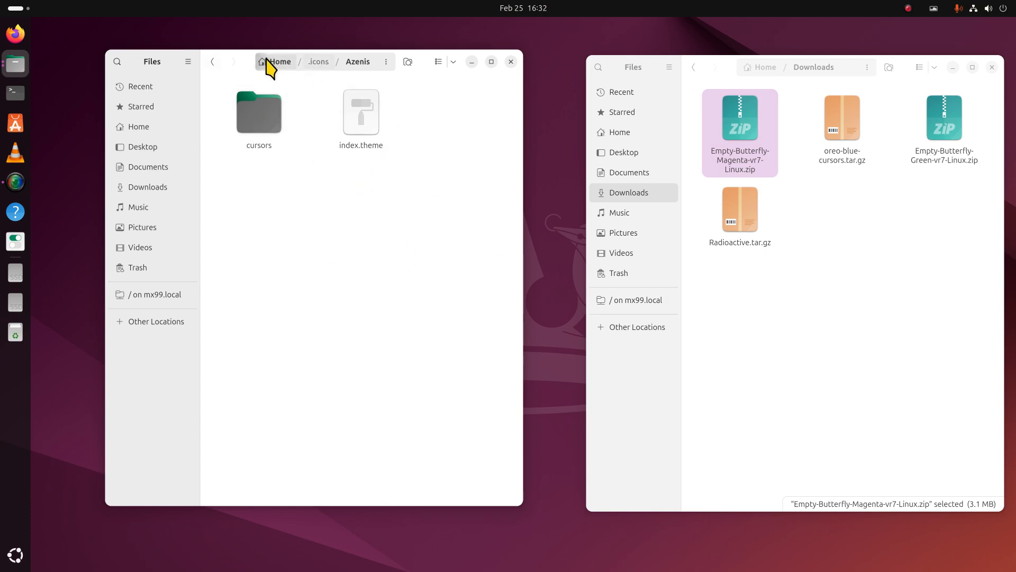
click(212, 62)
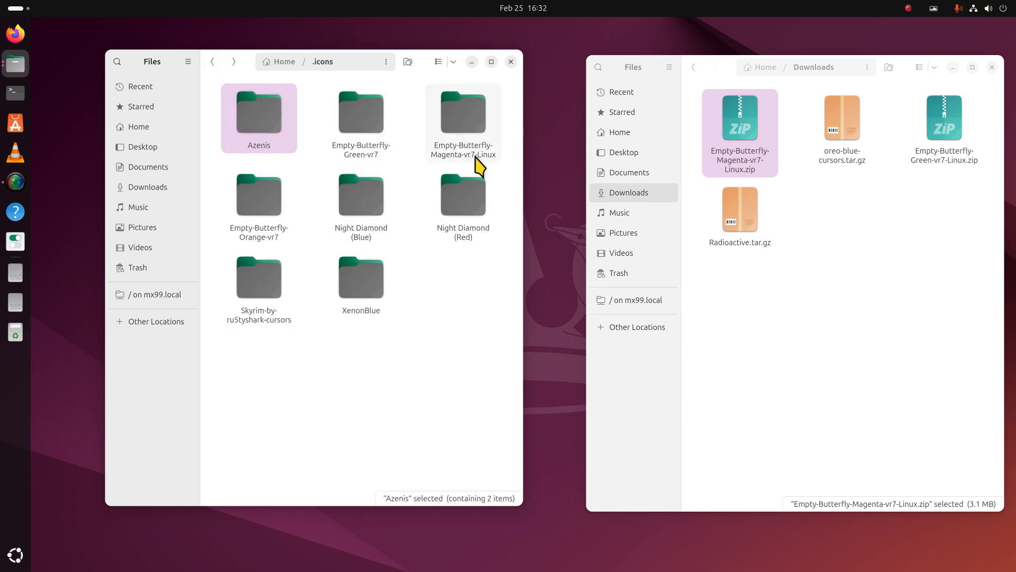
Step: Move the Empty-Butterfly-Magenta-vr7-Linux folder from .icons back to Downloads and open it there
drag(461, 112, 792, 301)
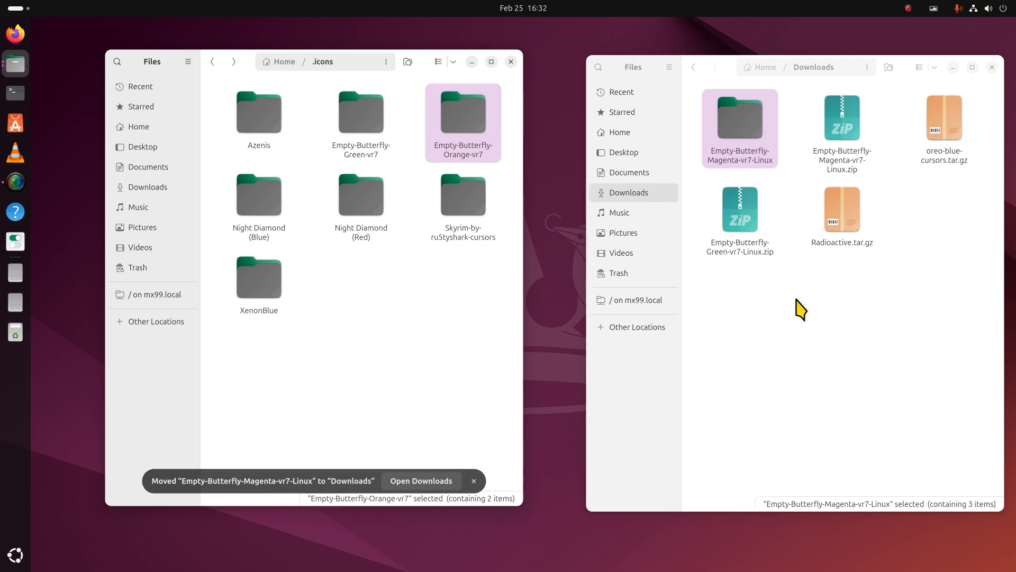
double_click(749, 135)
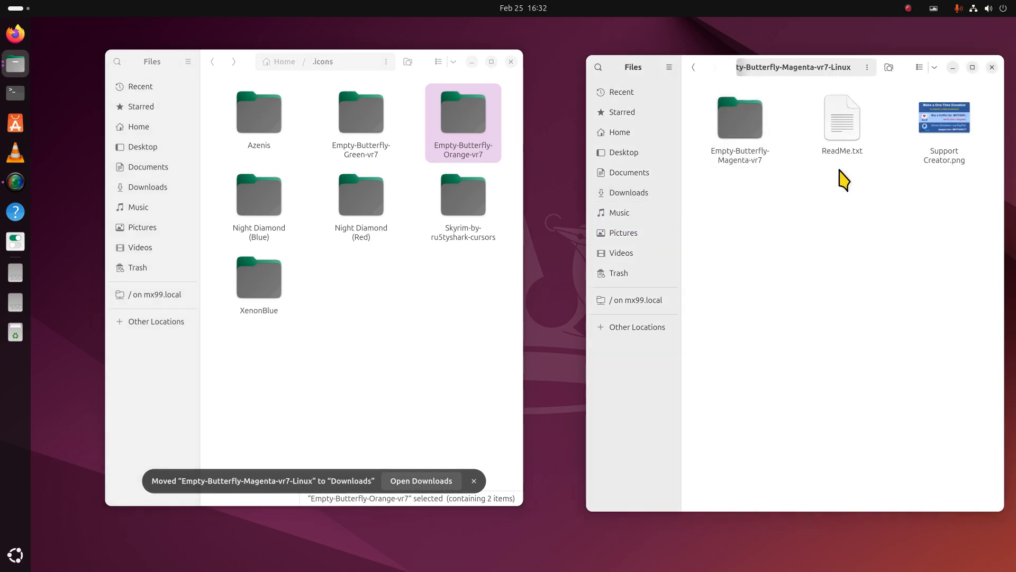
Step: View the Support Creator.png image in the extracted theme folder and close the image viewer
double_click(937, 125)
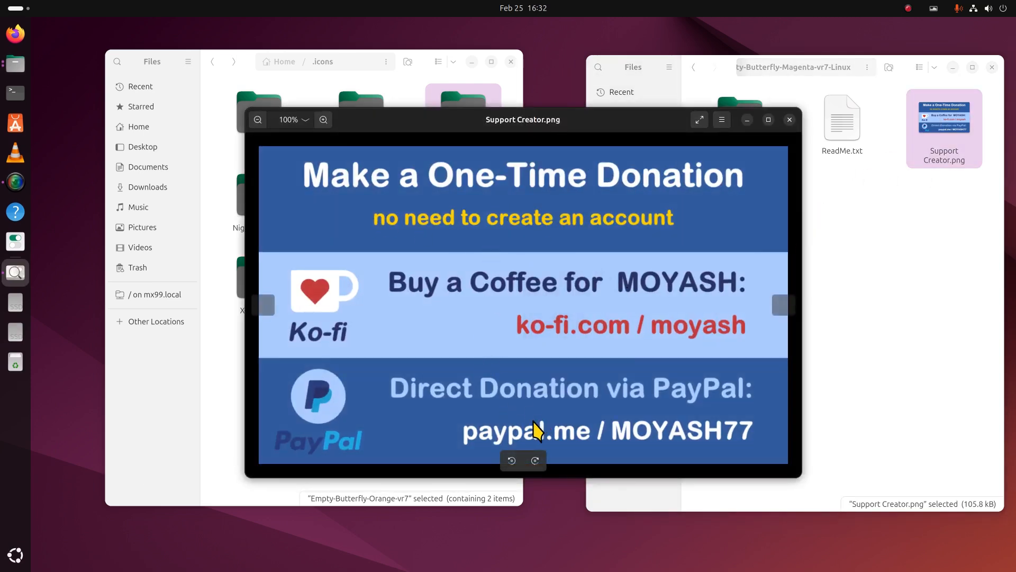
scroll(568, 295, down, 1)
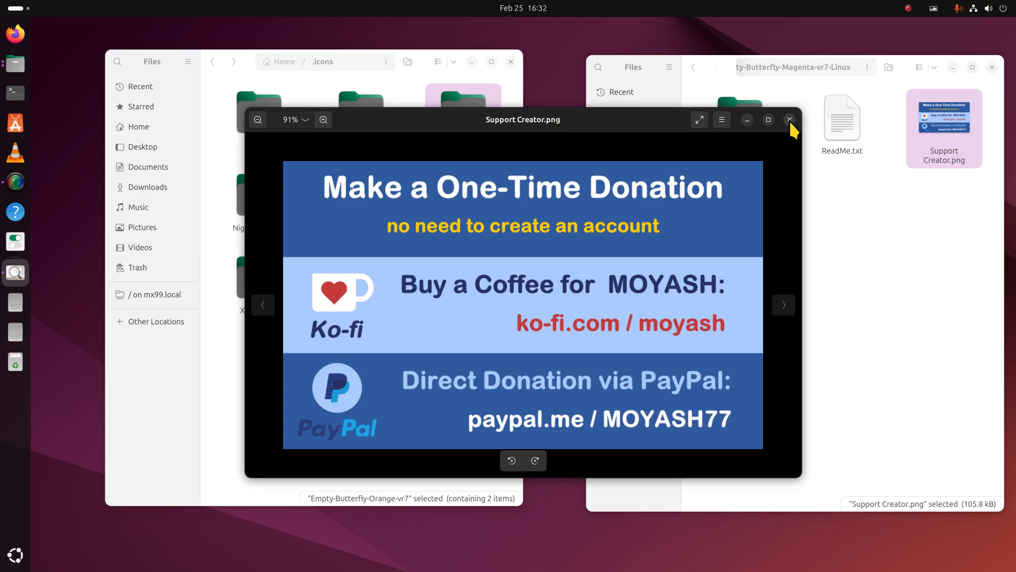
click(789, 120)
Step: Read the installation instructions in ReadMe.txt, cancelling the network authentication request, and close the text editor
double_click(845, 137)
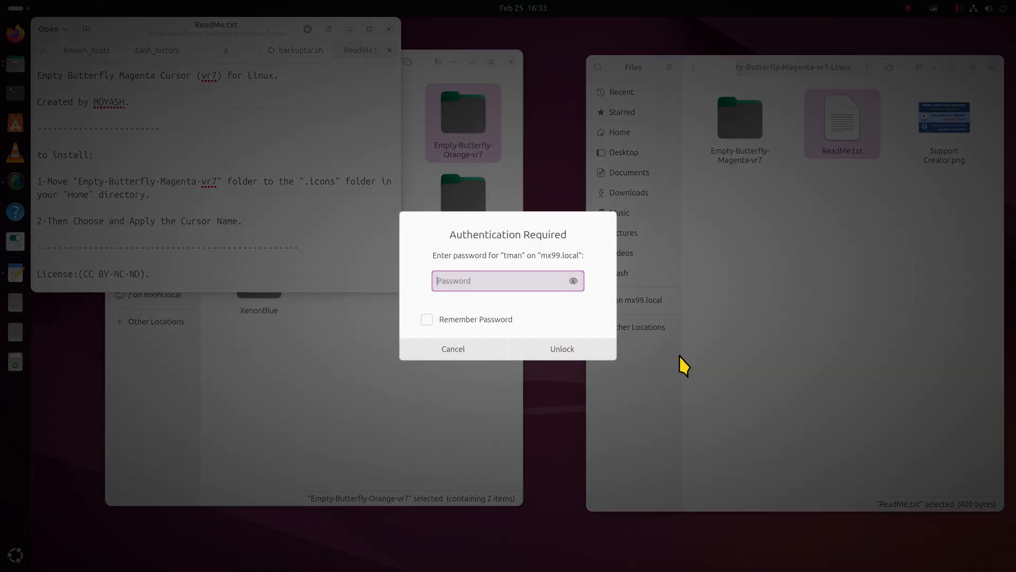
click(426, 343)
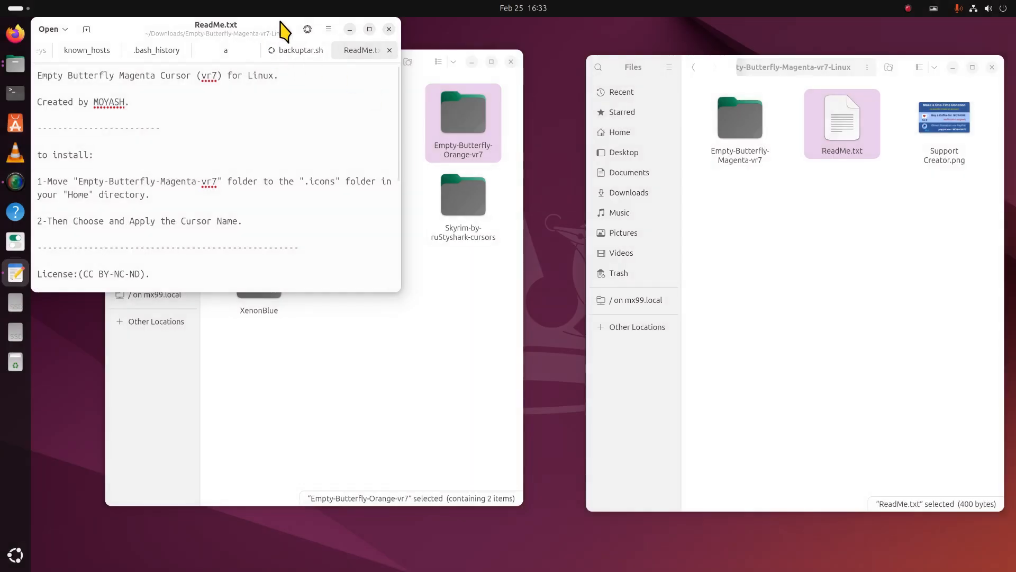
drag(279, 37, 683, 199)
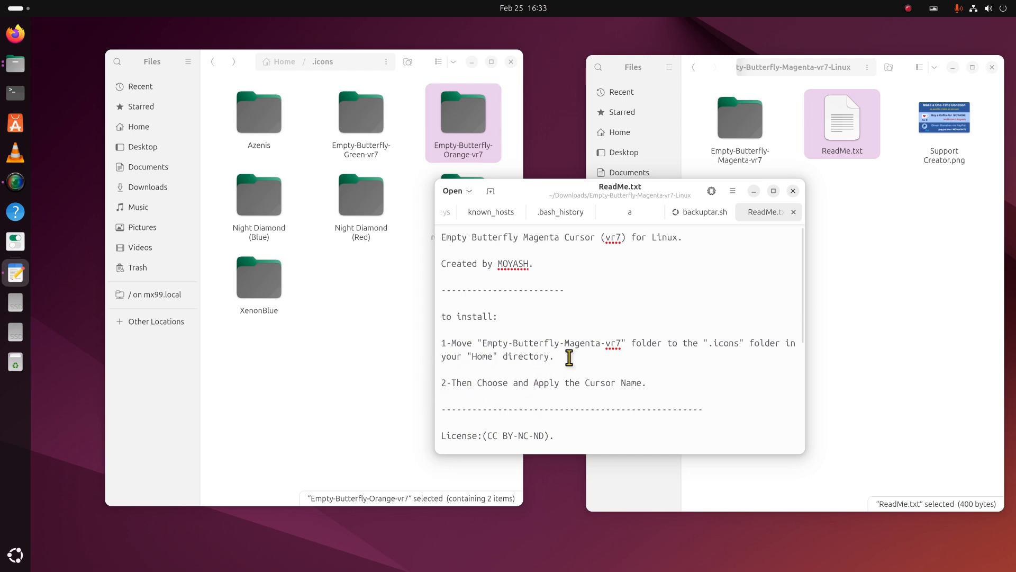
click(793, 191)
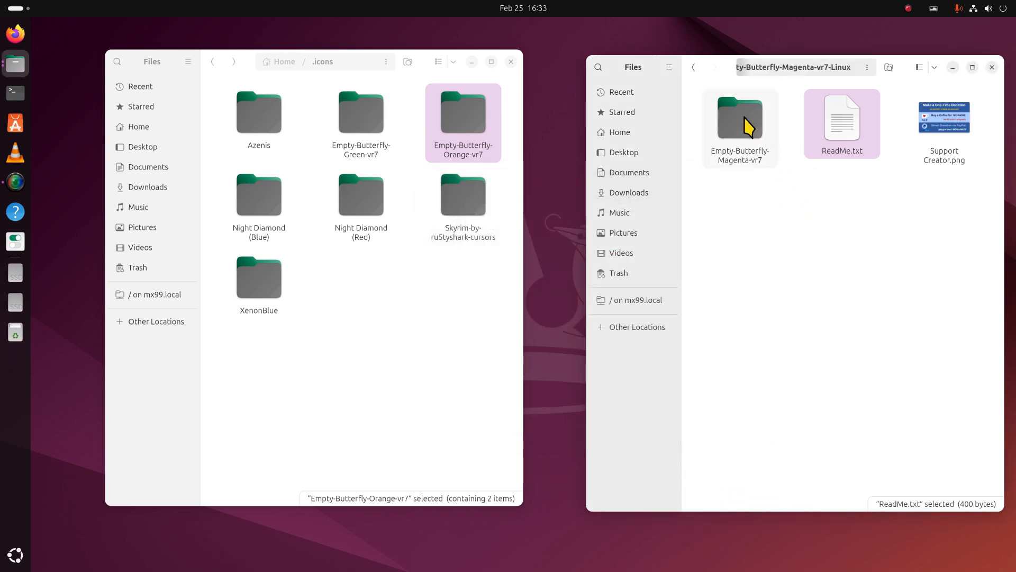
Step: Move the inner Empty-Butterfly-Magenta-vr7 folder into .icons and check its contents
drag(750, 127, 433, 327)
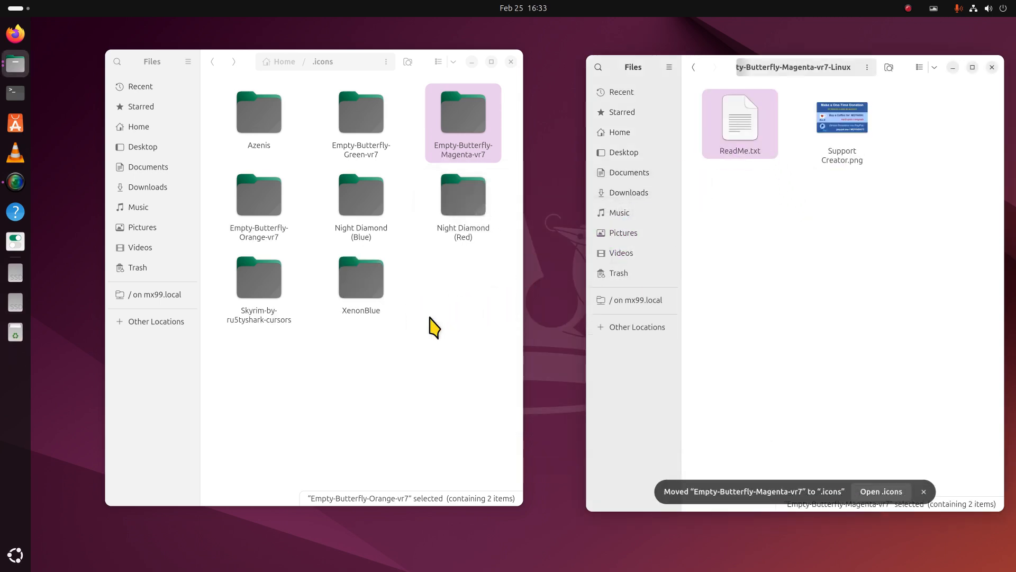
double_click(483, 122)
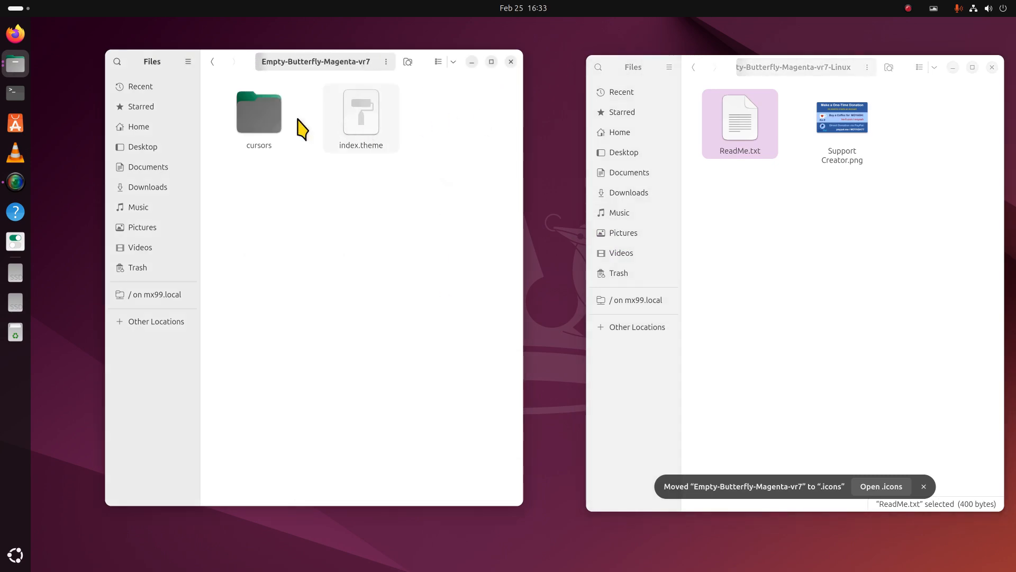
click(213, 62)
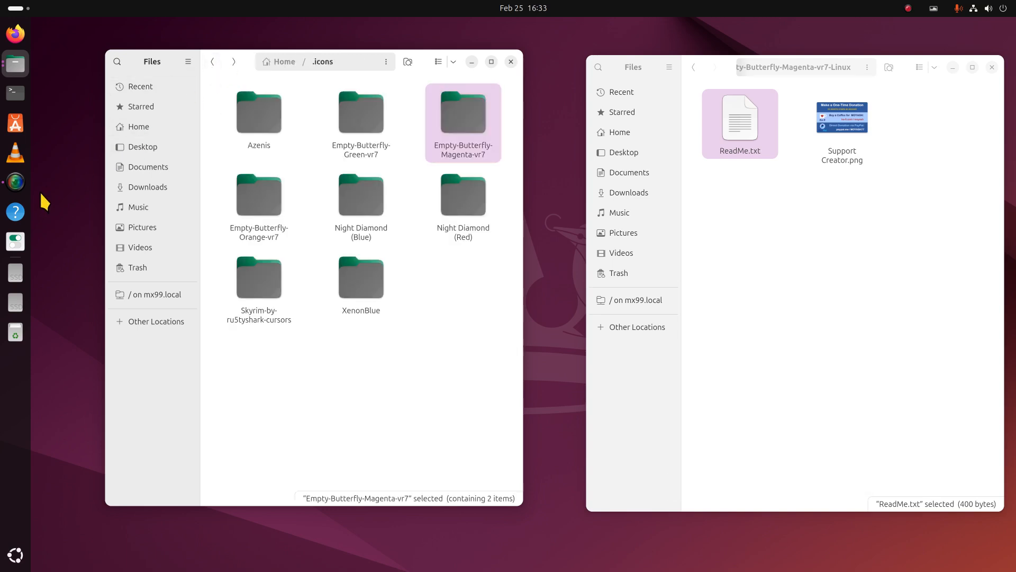
Step: Set the cursor theme to Empty-Butterfly-Magenta-vr7 in the Tweaks appearance settings and close Tweaks
click(15, 244)
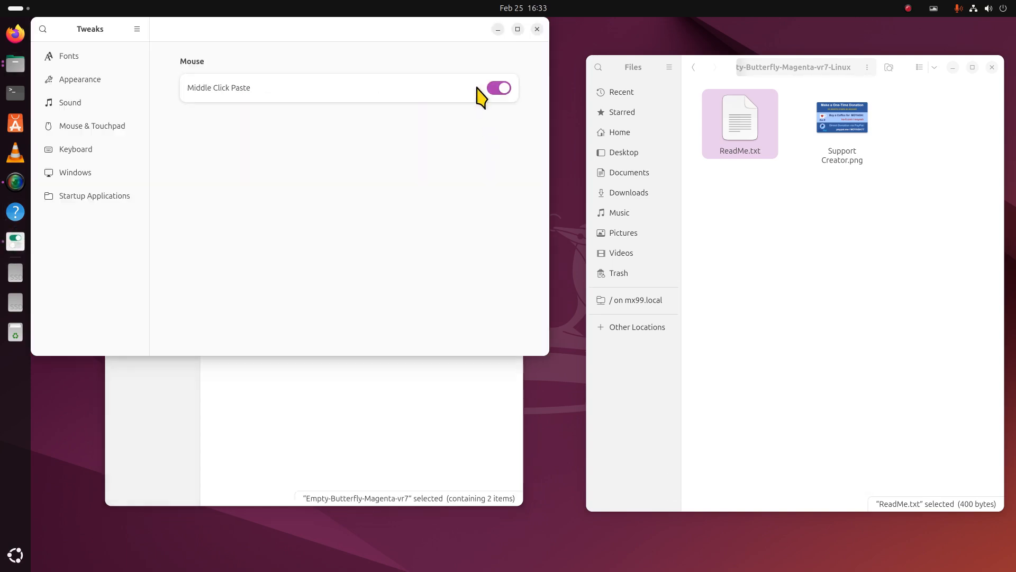
click(113, 76)
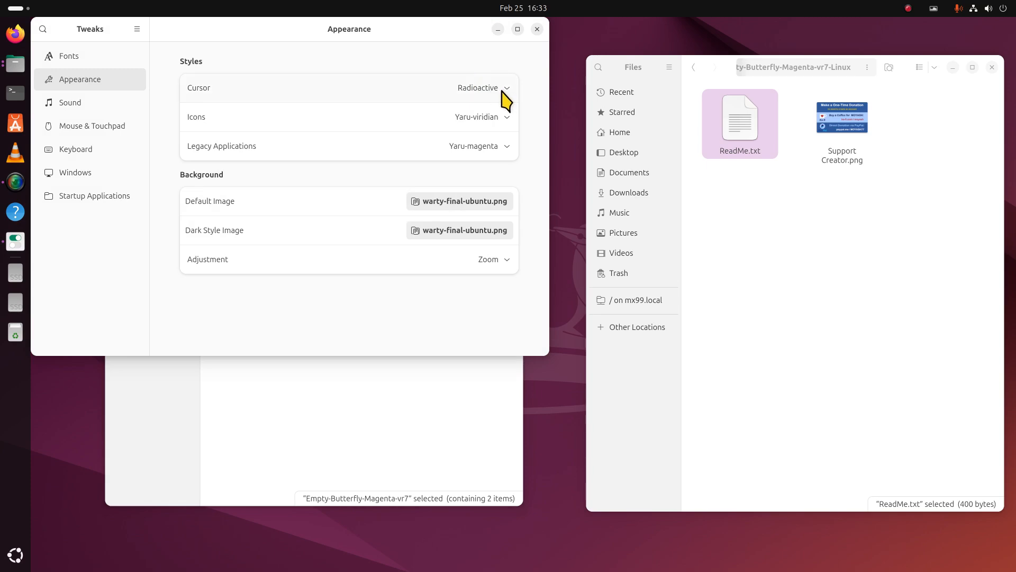
click(499, 88)
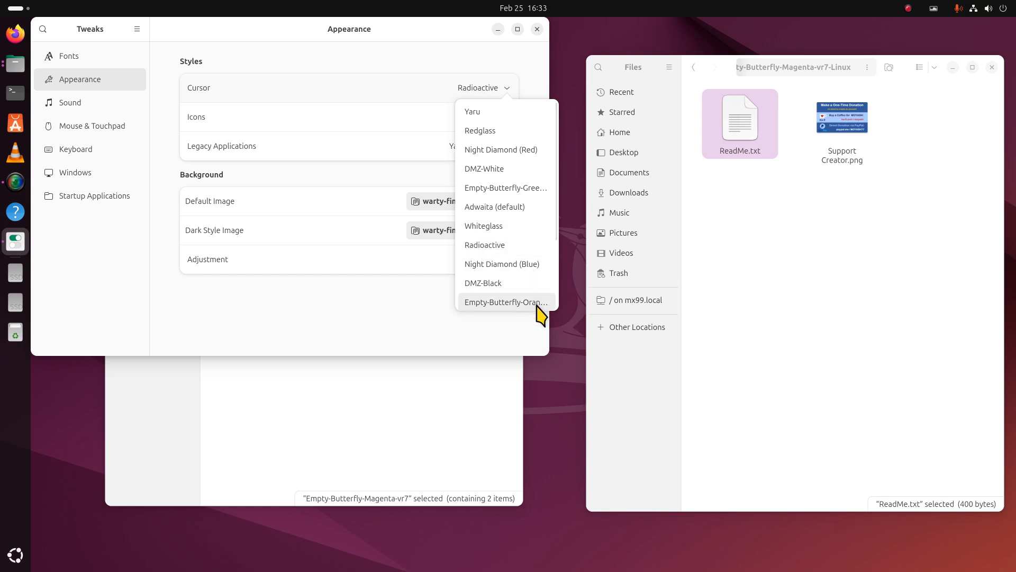
scroll(542, 304, down, 3)
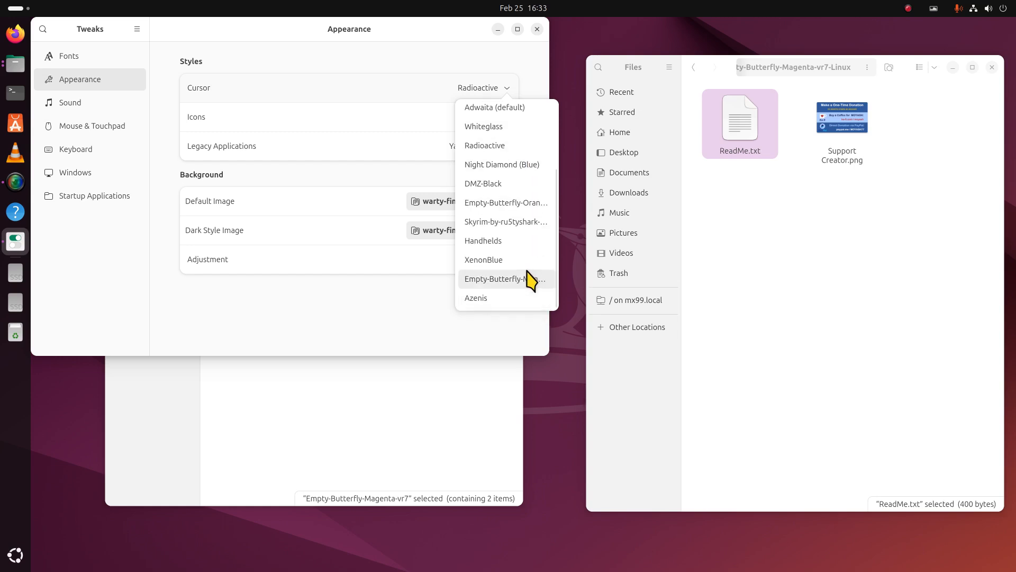
click(529, 278)
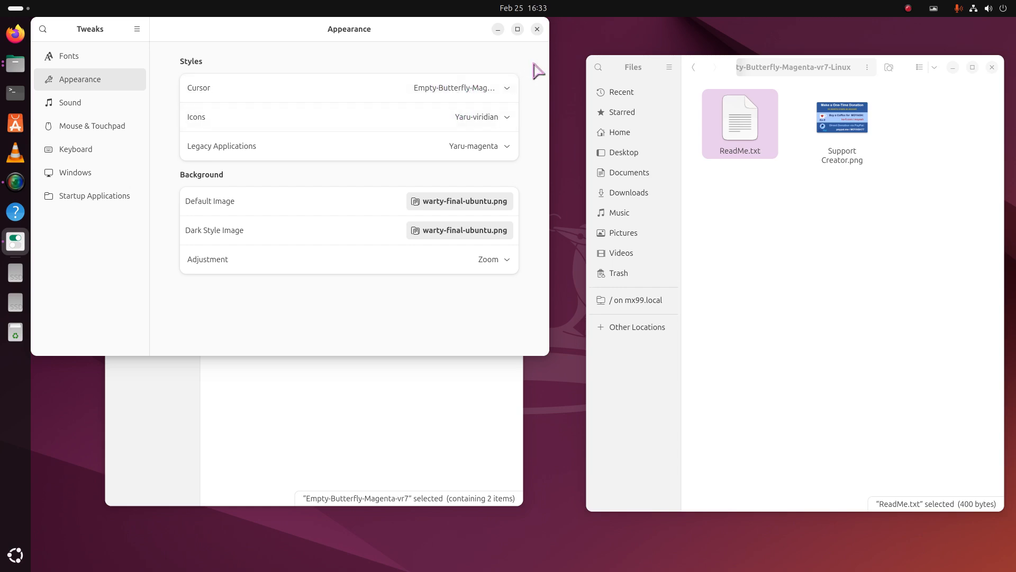
click(536, 29)
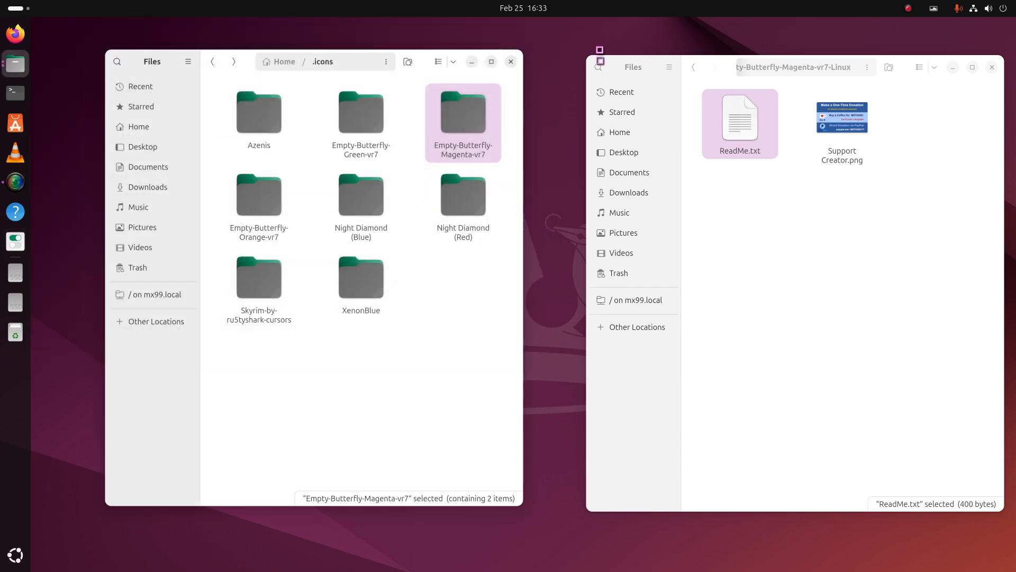
Step: Move the leftover Empty-Butterfly-Magenta-vr7-Linux folder from Downloads to the trash and close the file manager windows
click(992, 67)
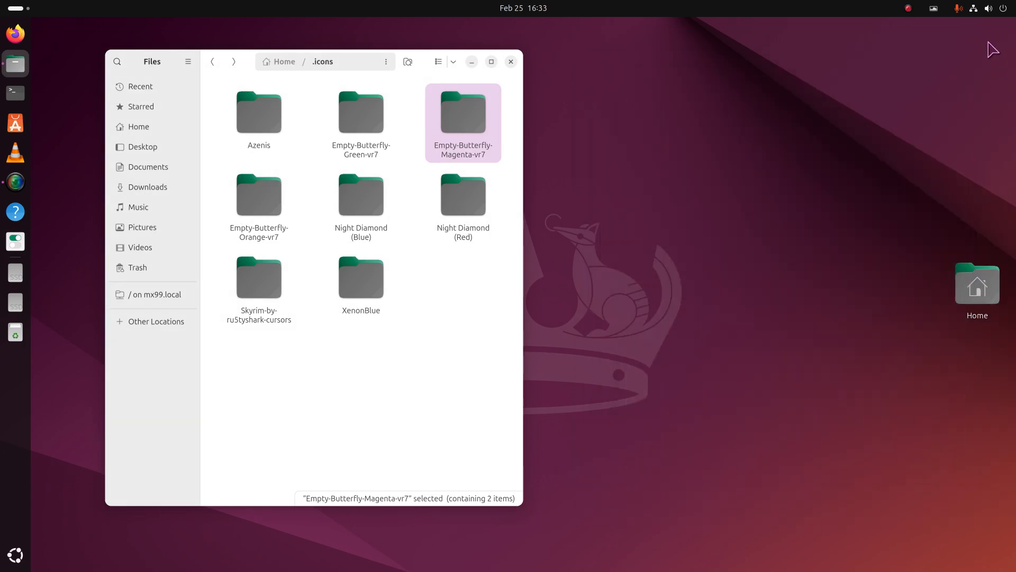
click(189, 189)
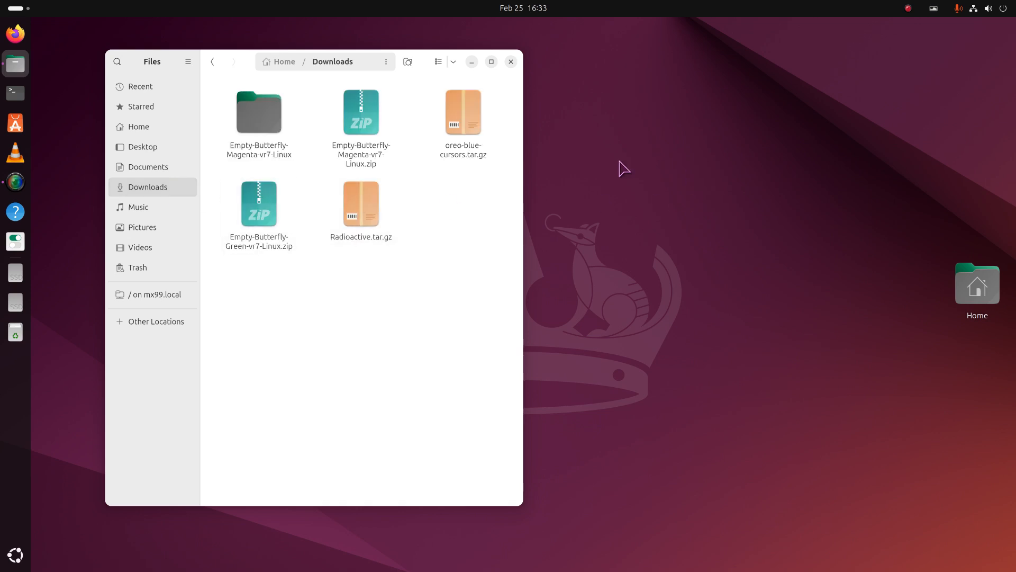
double_click(276, 112)
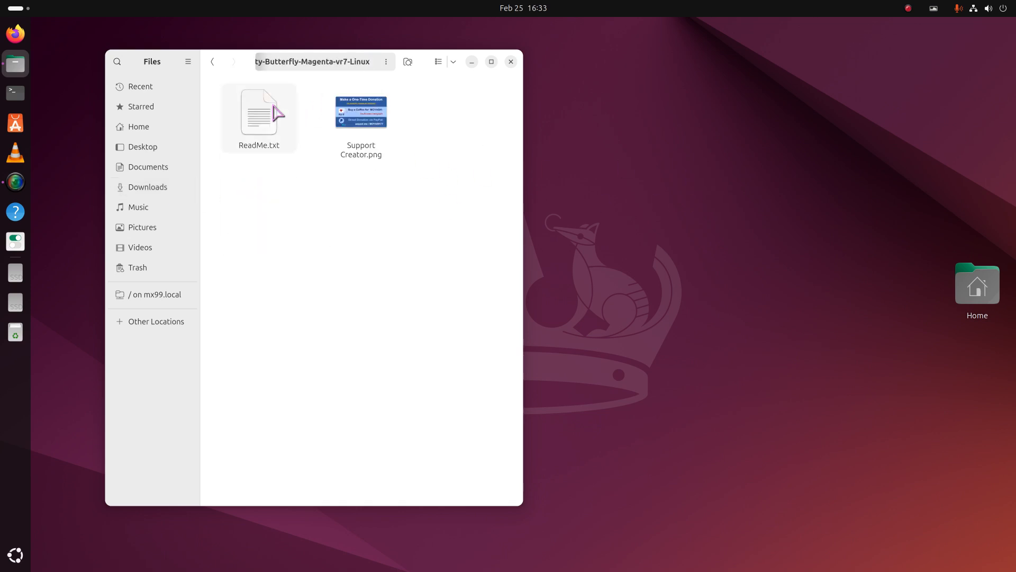
click(212, 62)
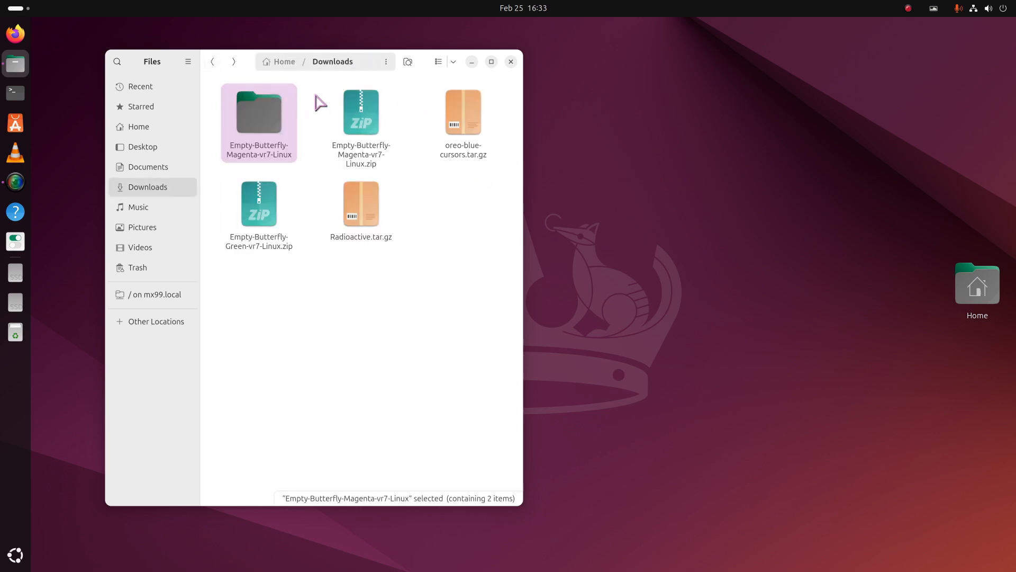
key(Delete)
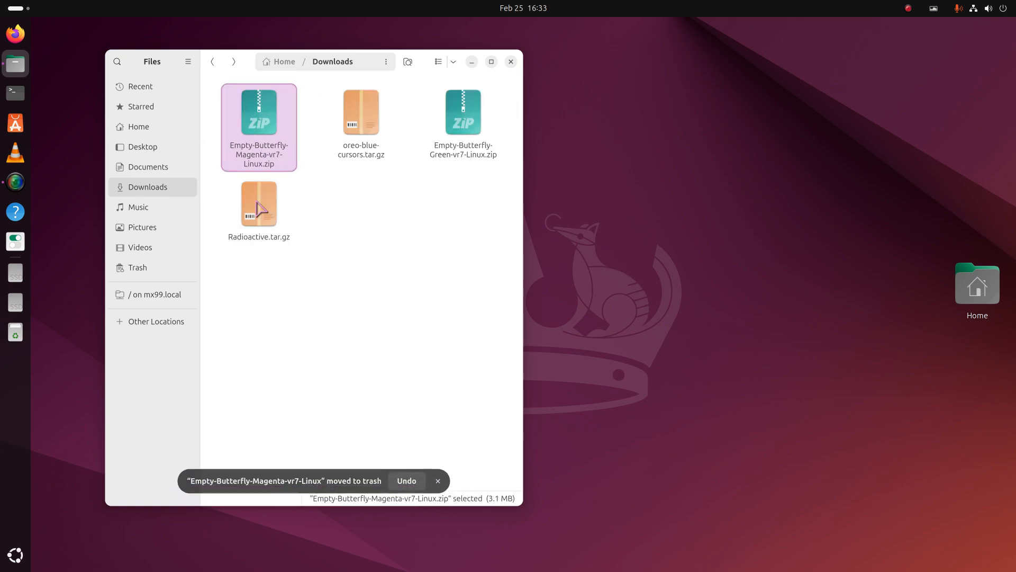
click(511, 62)
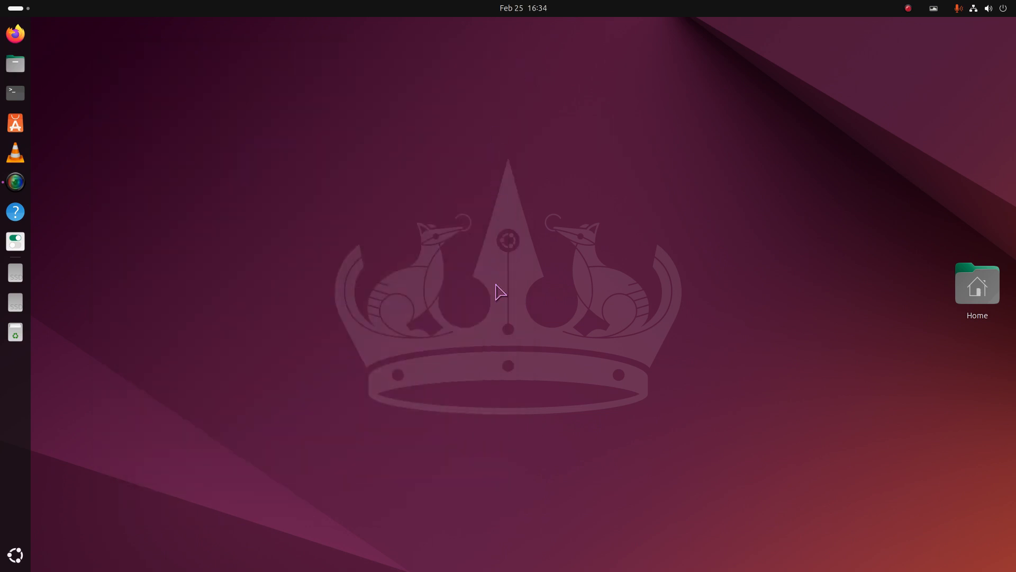
Step: Open the Seeing accessibility options in the system Settings and set the cursor size to Default
click(984, 9)
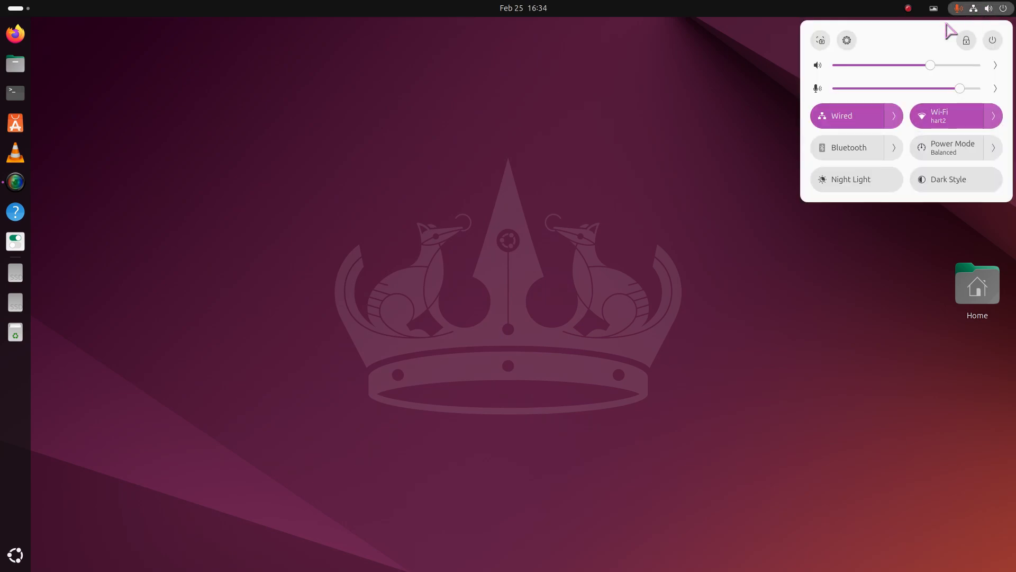
click(846, 39)
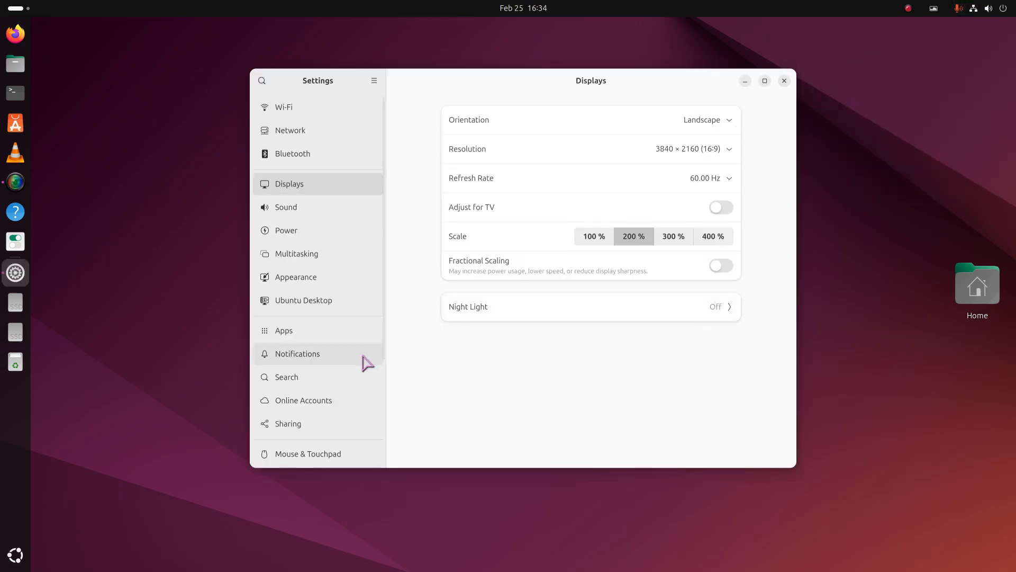
scroll(350, 422, down, 5)
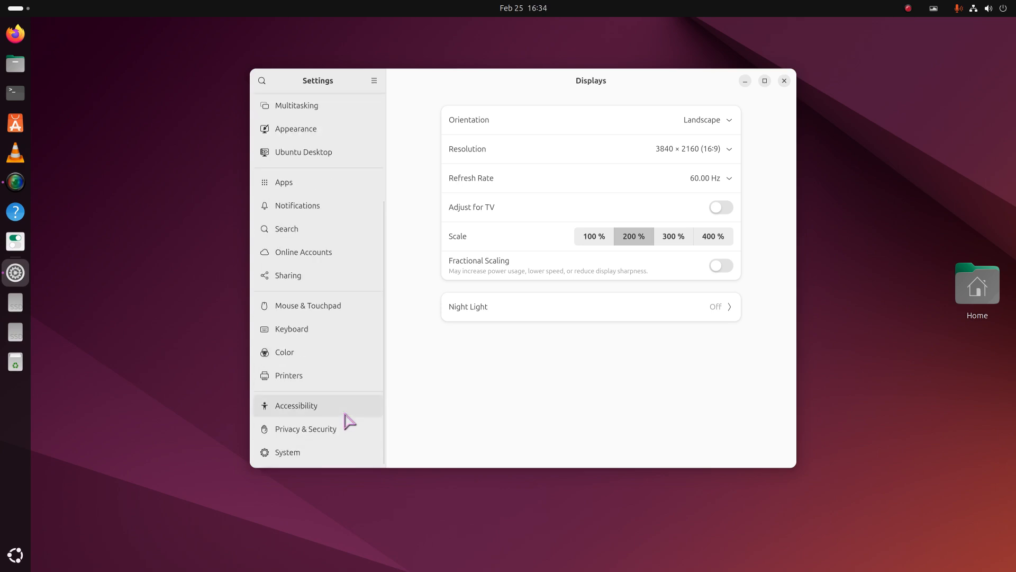
click(337, 411)
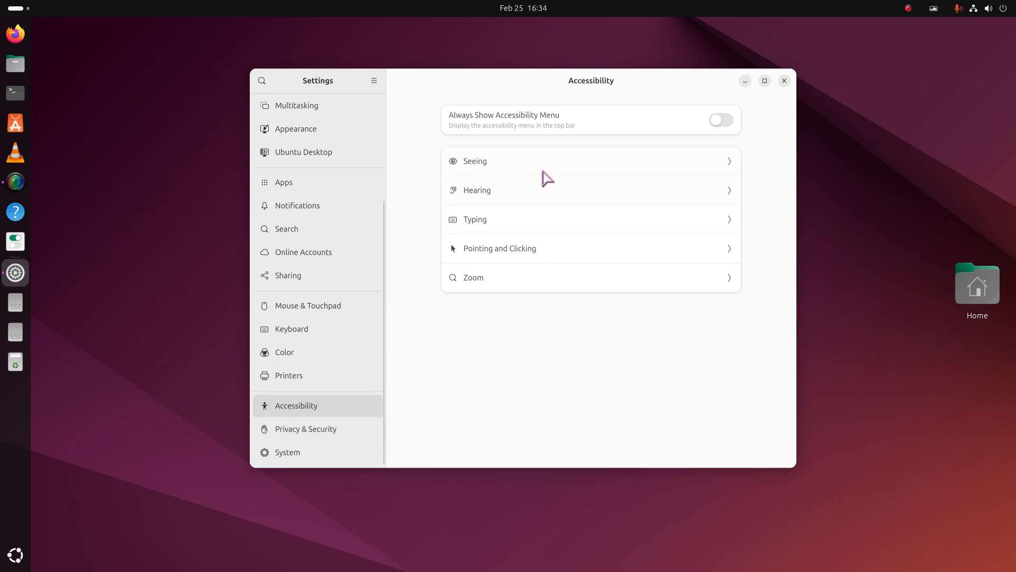
click(545, 162)
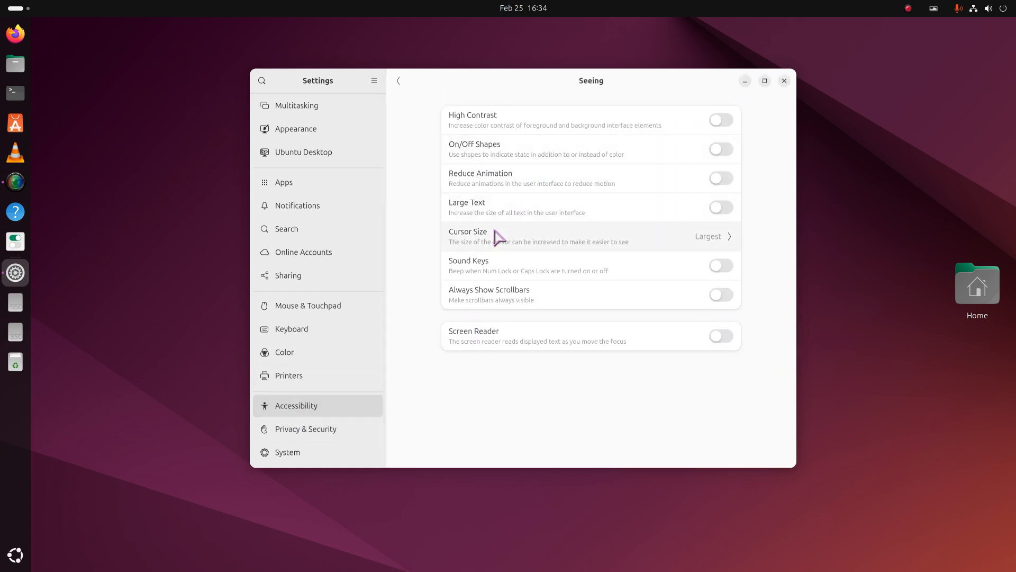
click(496, 233)
click(440, 300)
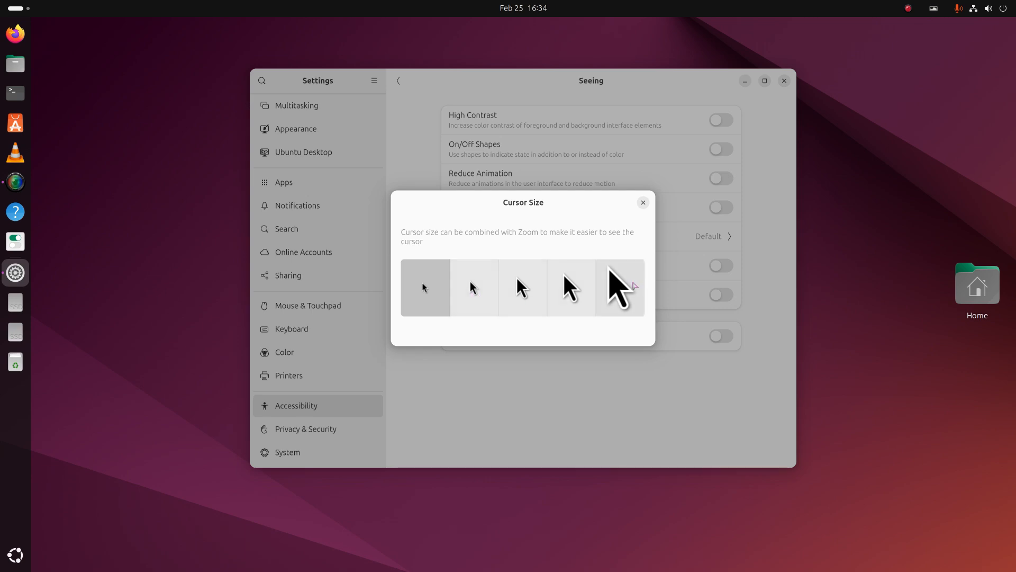
Step: Try out the Largest, Larger and Large cursor sizes and finish with the cursor size set to Default
click(633, 286)
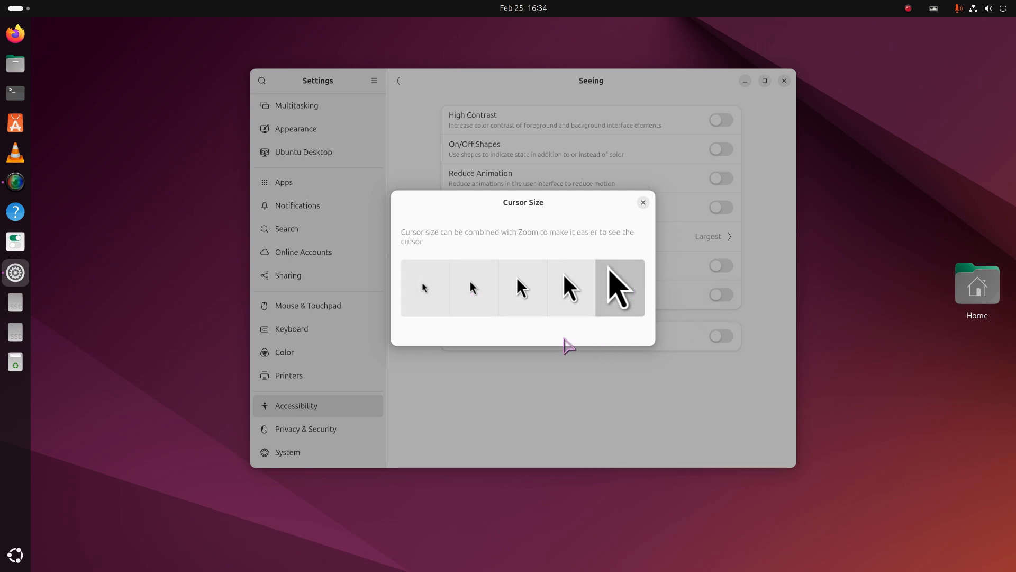
click(563, 303)
click(533, 300)
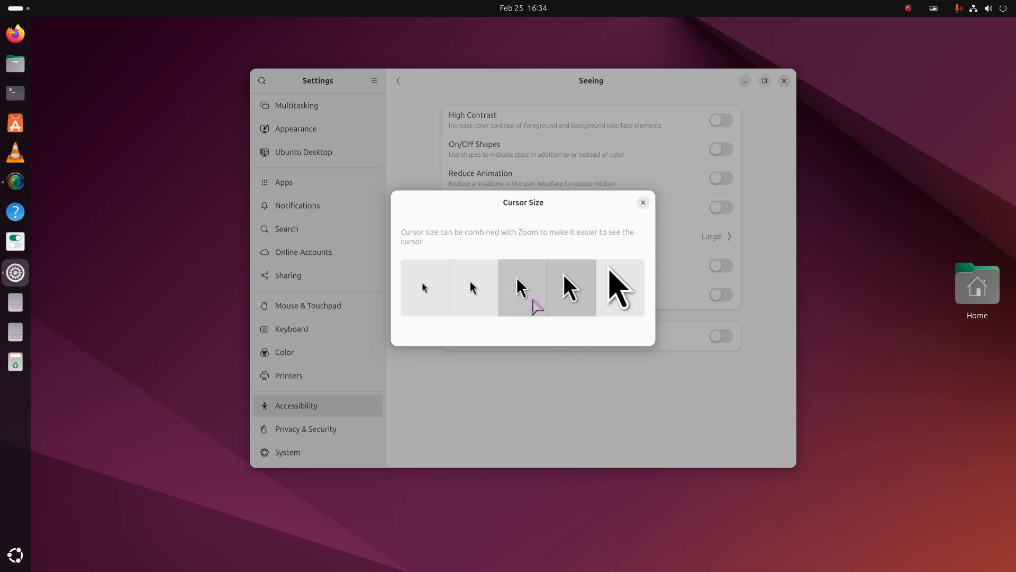
click(573, 302)
click(608, 296)
click(555, 302)
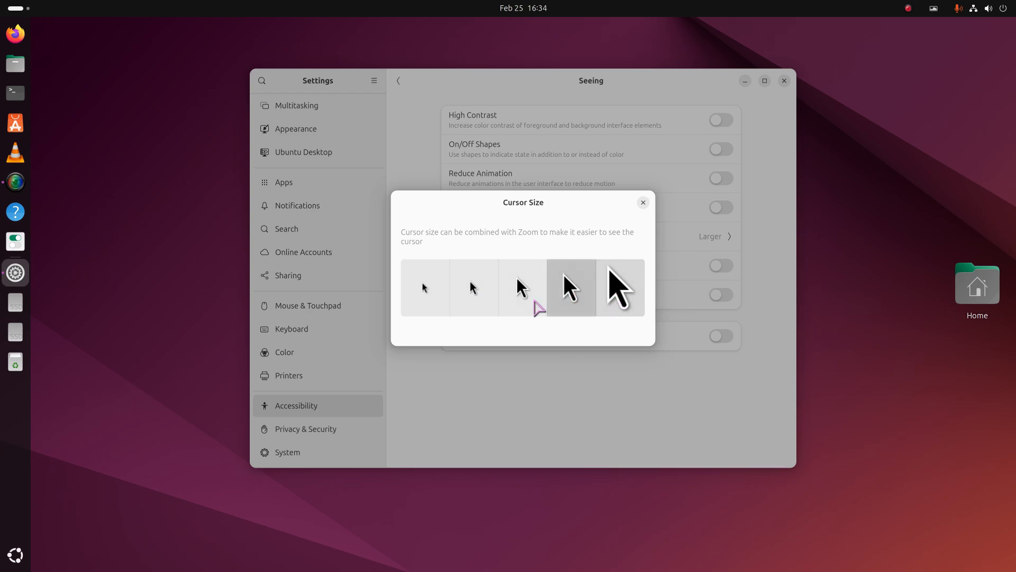
click(527, 301)
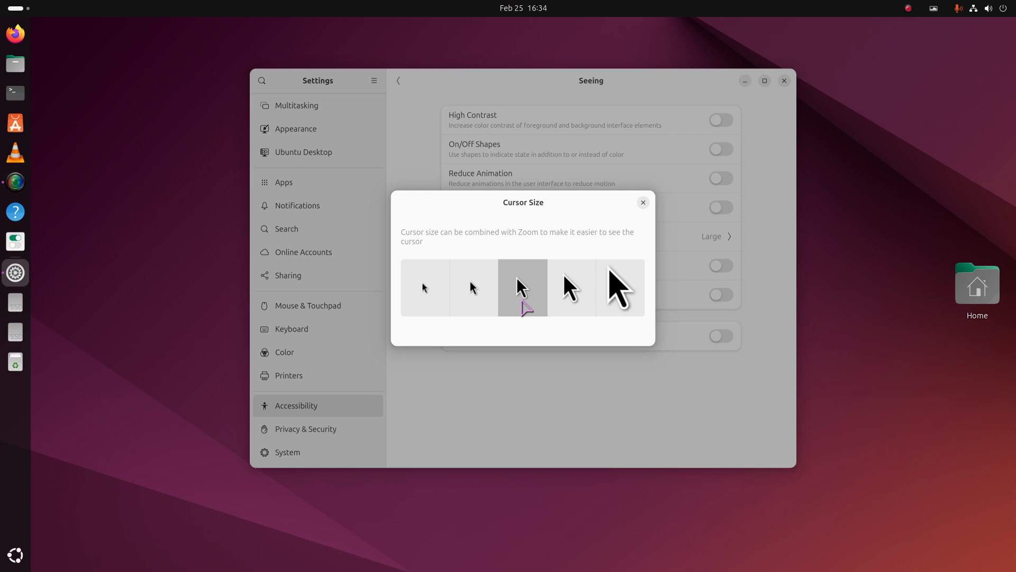
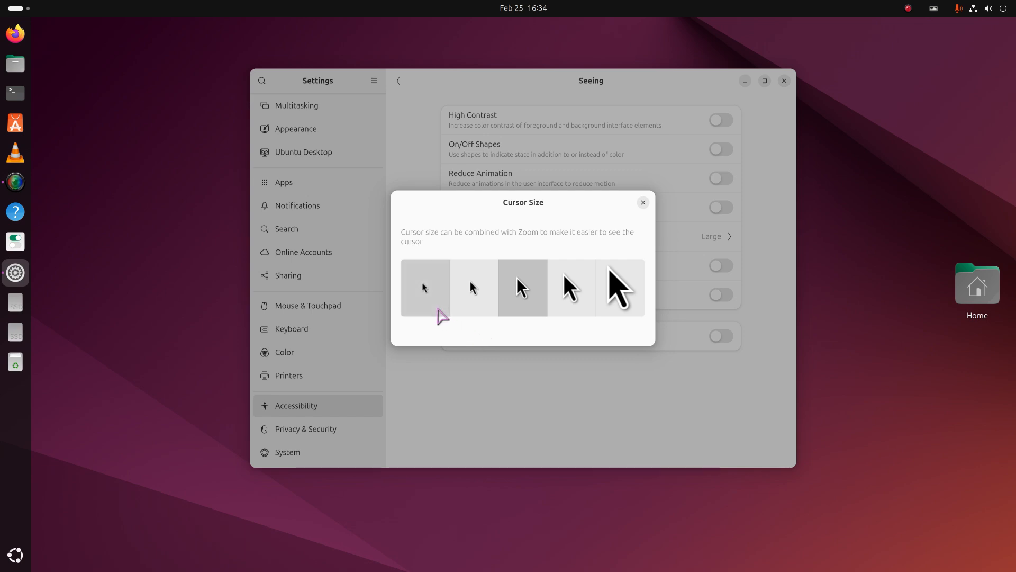
click(438, 310)
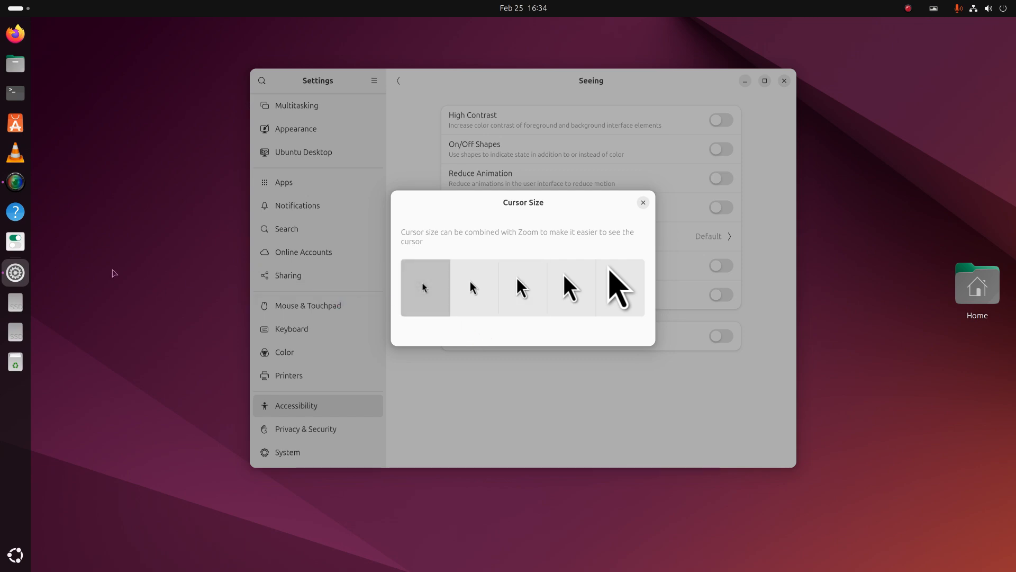
Step: Open the display settings from the desktop, look through the available screen resolutions and close the list without changing it
right_click(112, 269)
click(170, 454)
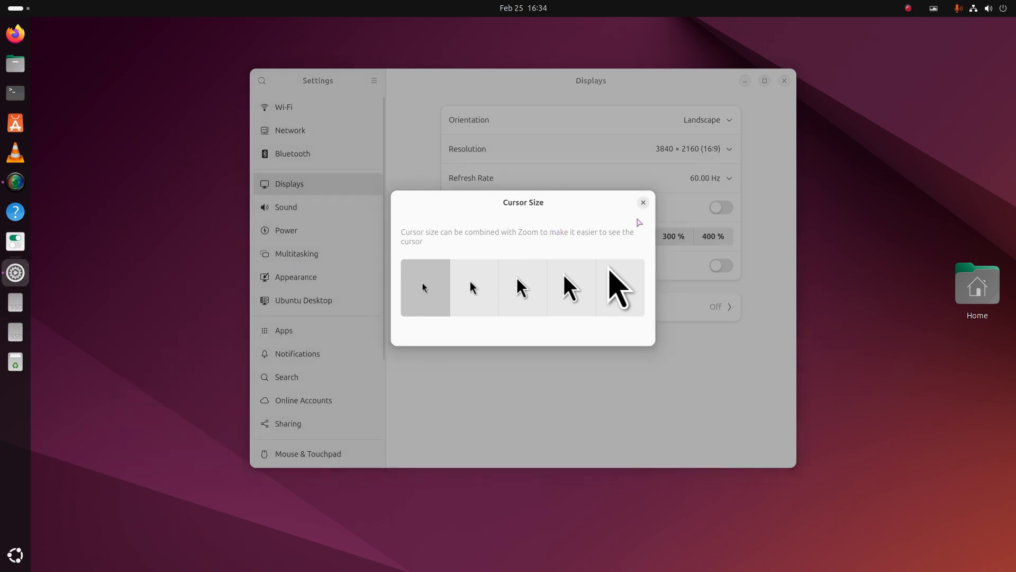
click(643, 202)
click(729, 150)
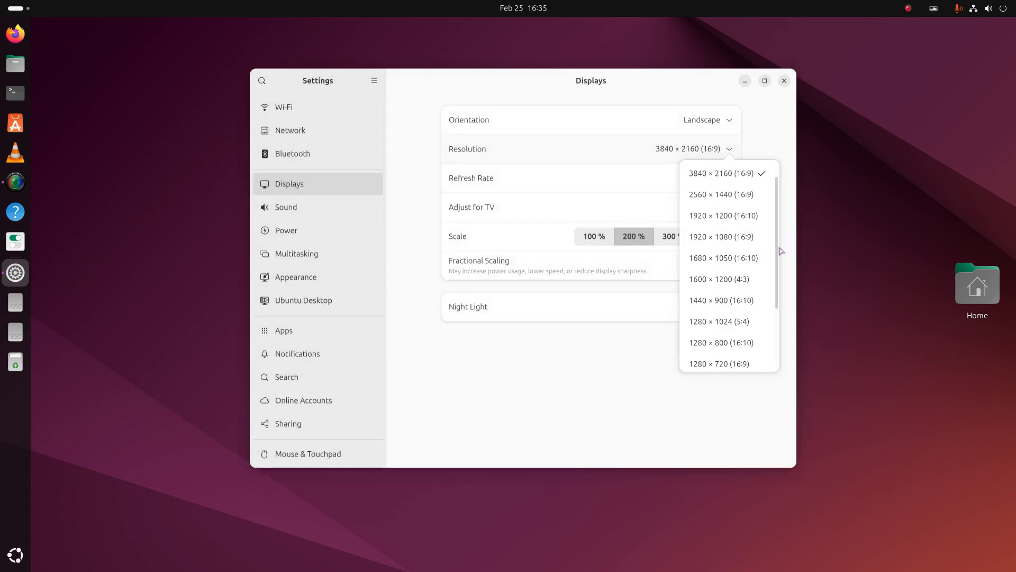
drag(773, 273, 774, 335)
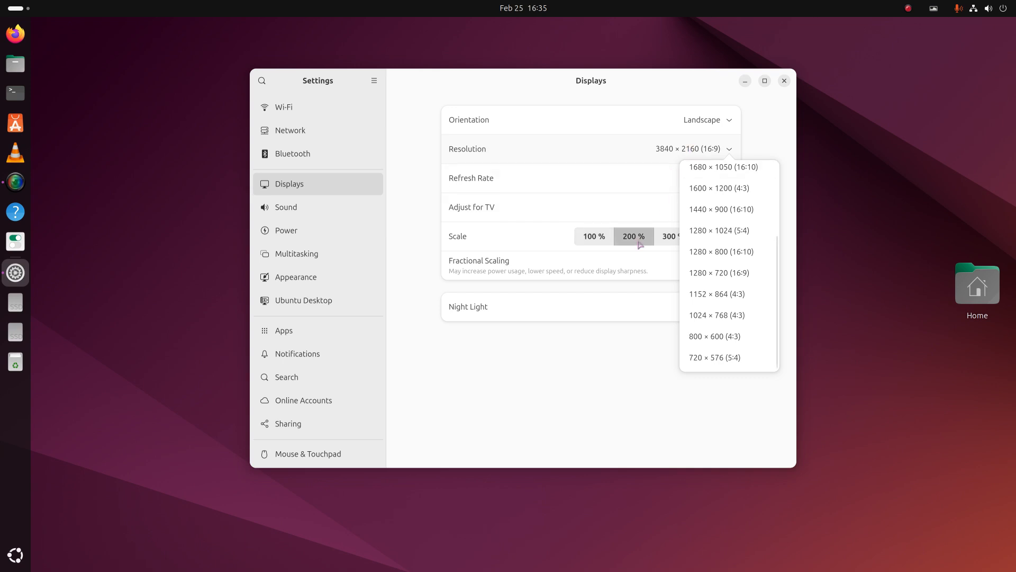
click(579, 354)
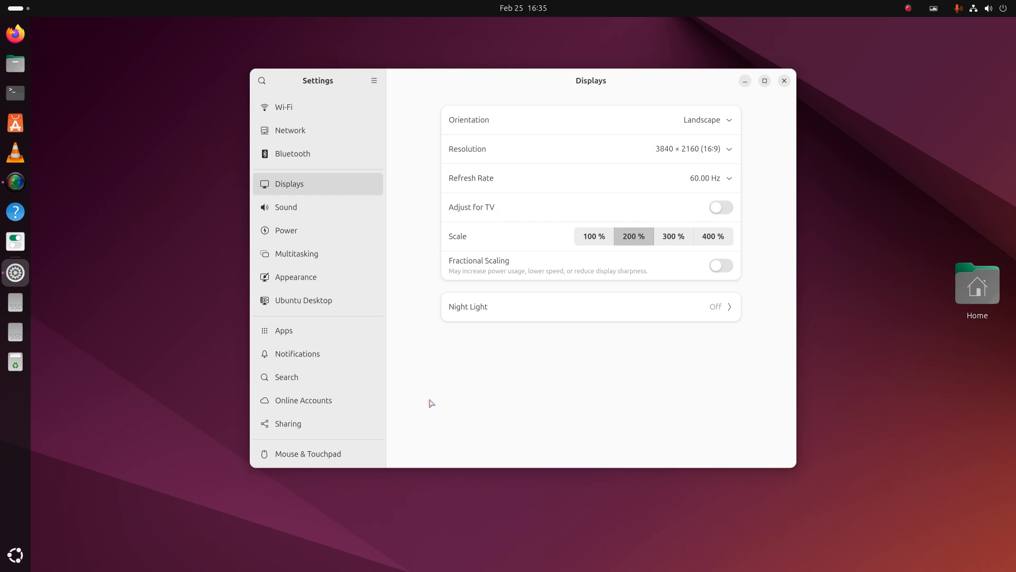
Step: Set the cursor size to Largest in the Seeing accessibility options and close the size dialog
scroll(341, 426, down, 5)
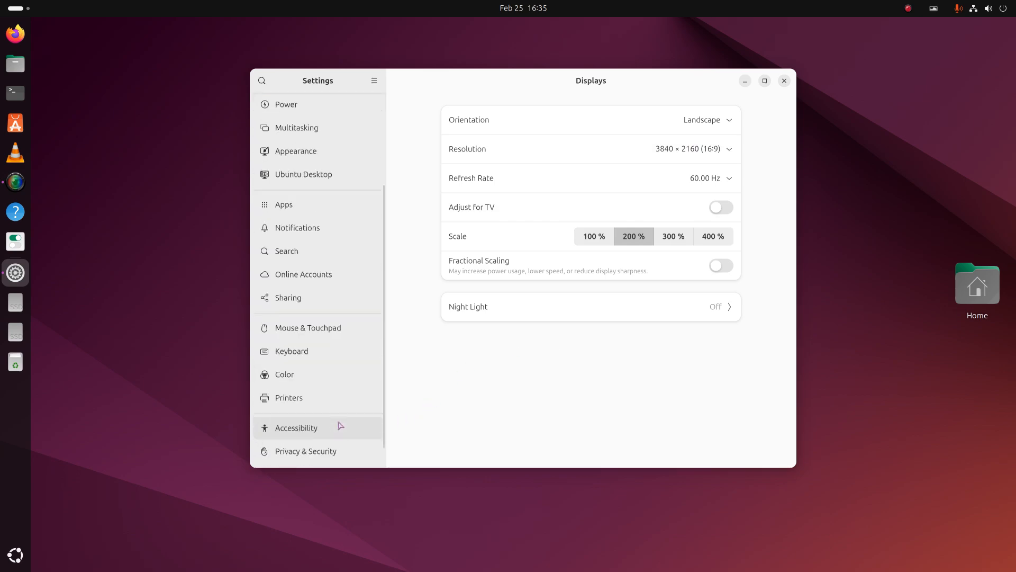
click(322, 408)
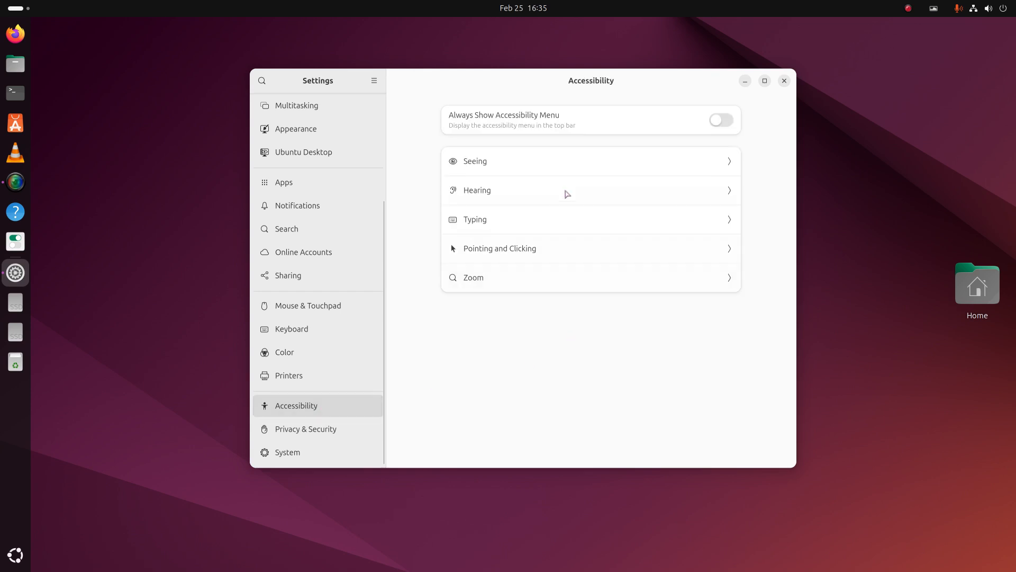
click(496, 163)
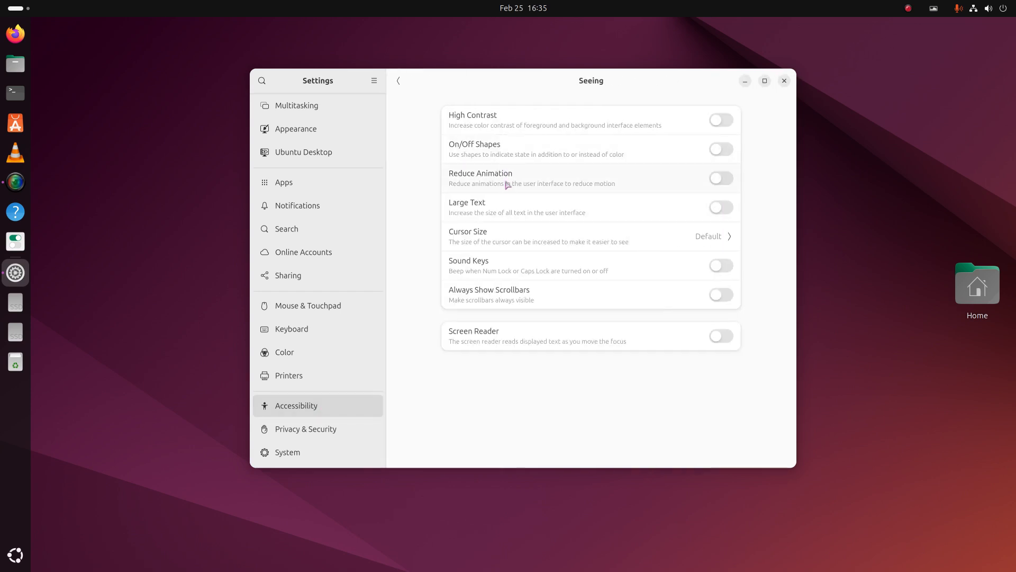
click(495, 237)
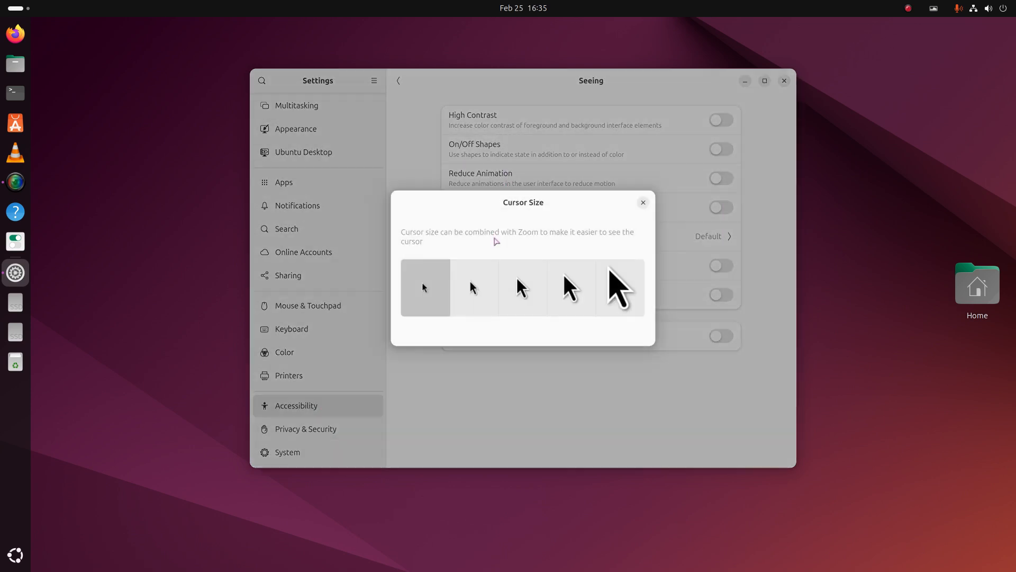
click(620, 301)
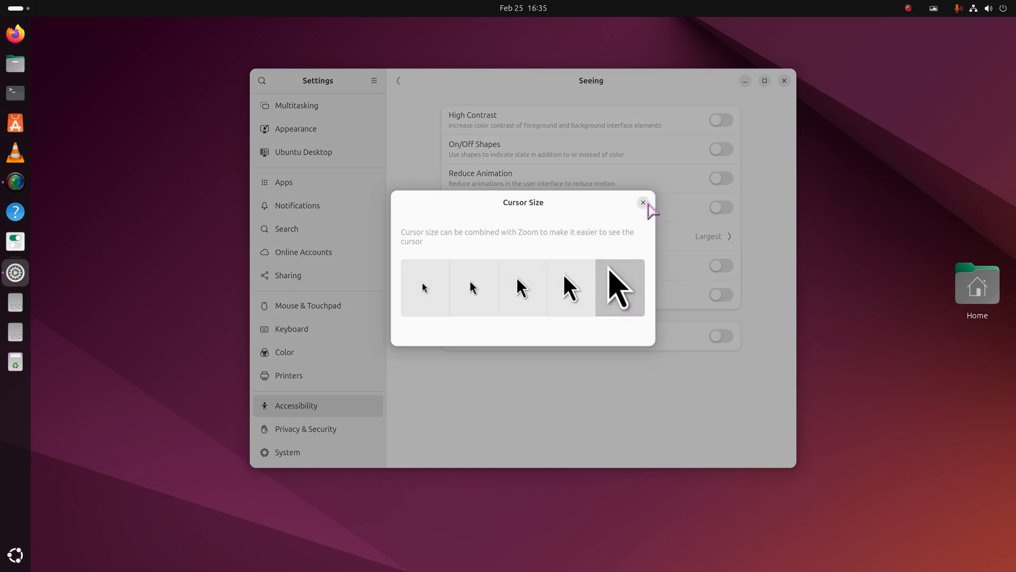
click(643, 203)
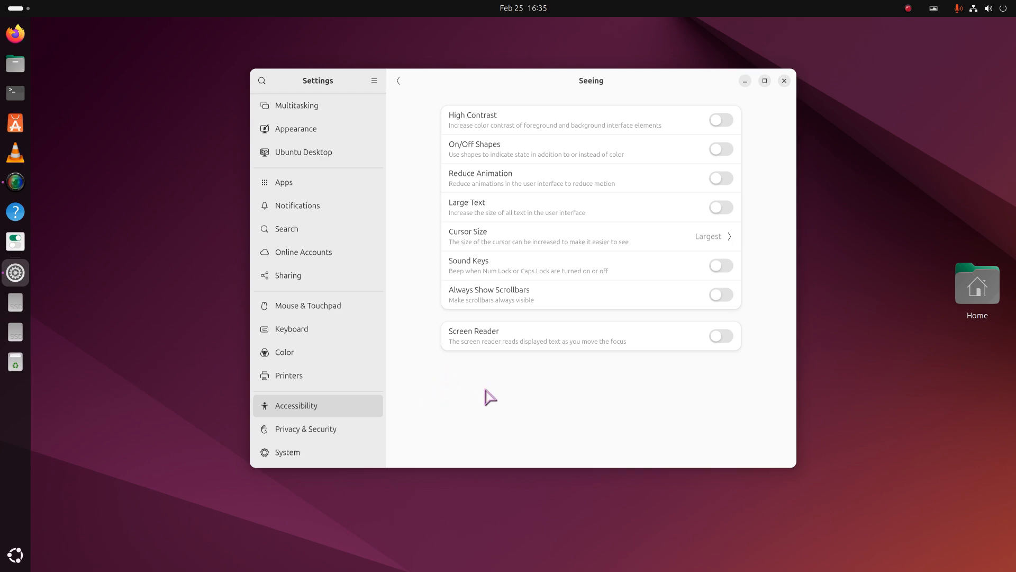
Step: View the cursor size choices in the Seeing accessibility options and close Settings
click(484, 233)
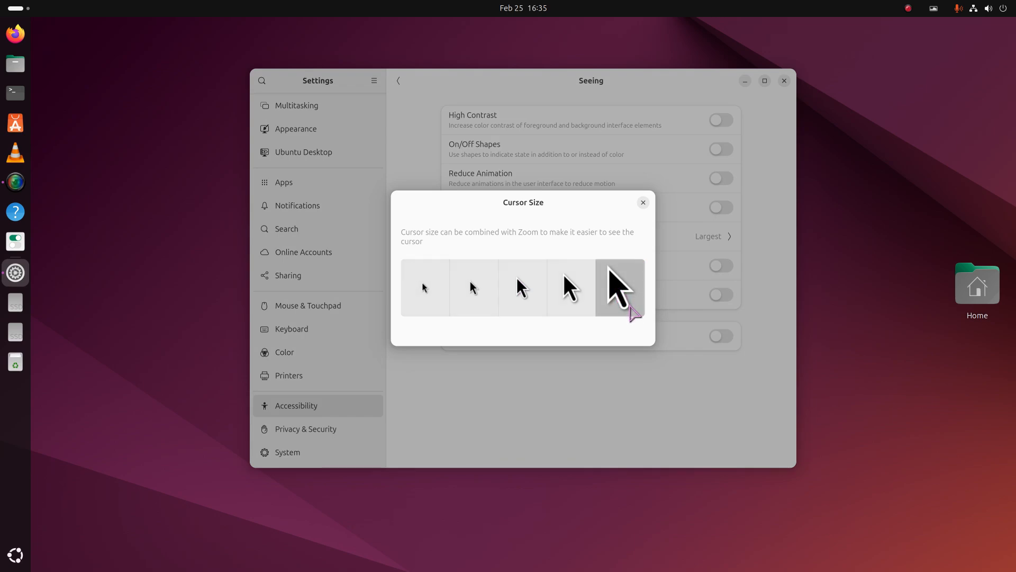
click(643, 203)
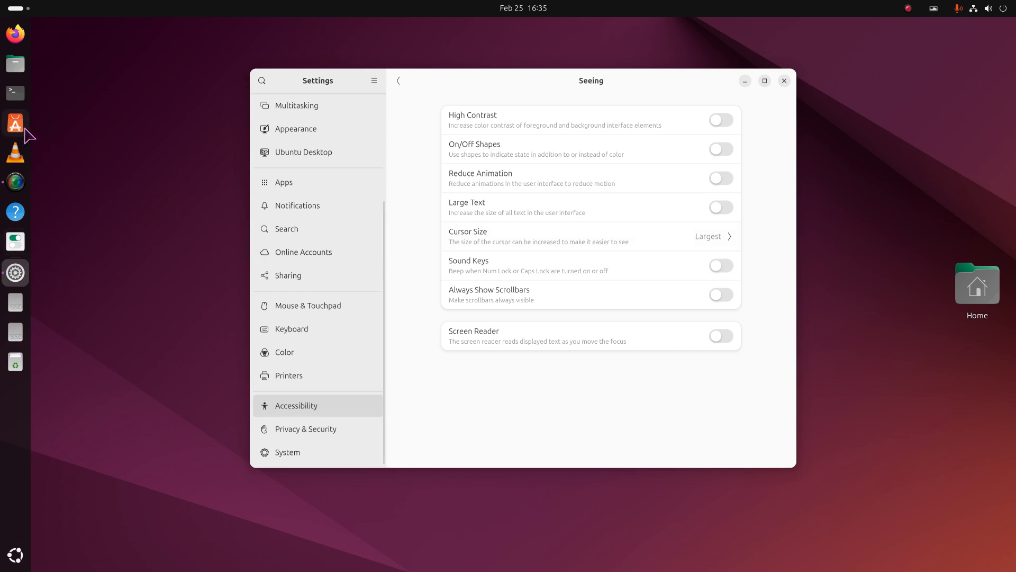
click(784, 80)
Step: Check the cursor in App Center and close it, and open Firefox in an unmaximized window
click(16, 123)
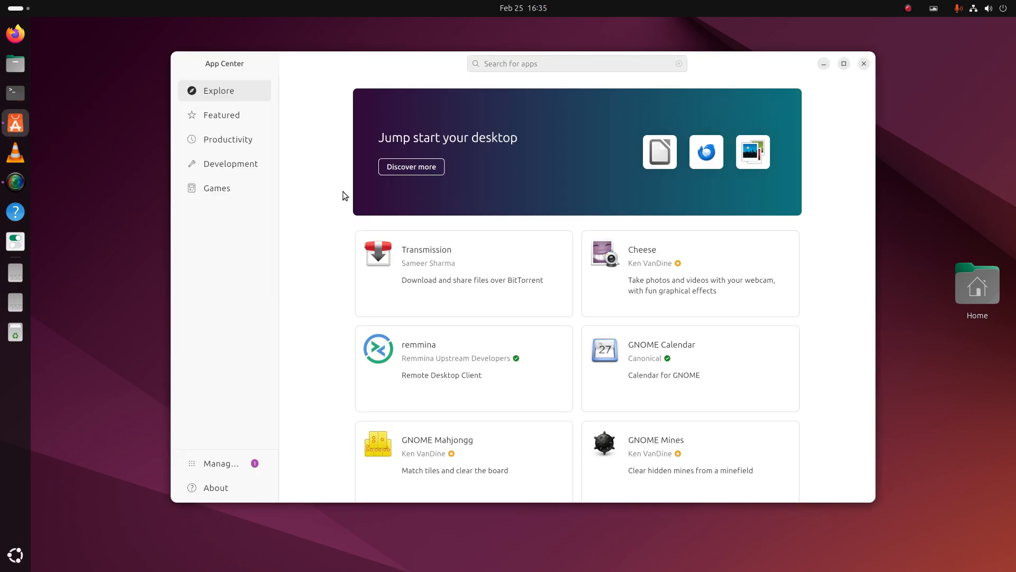
click(864, 64)
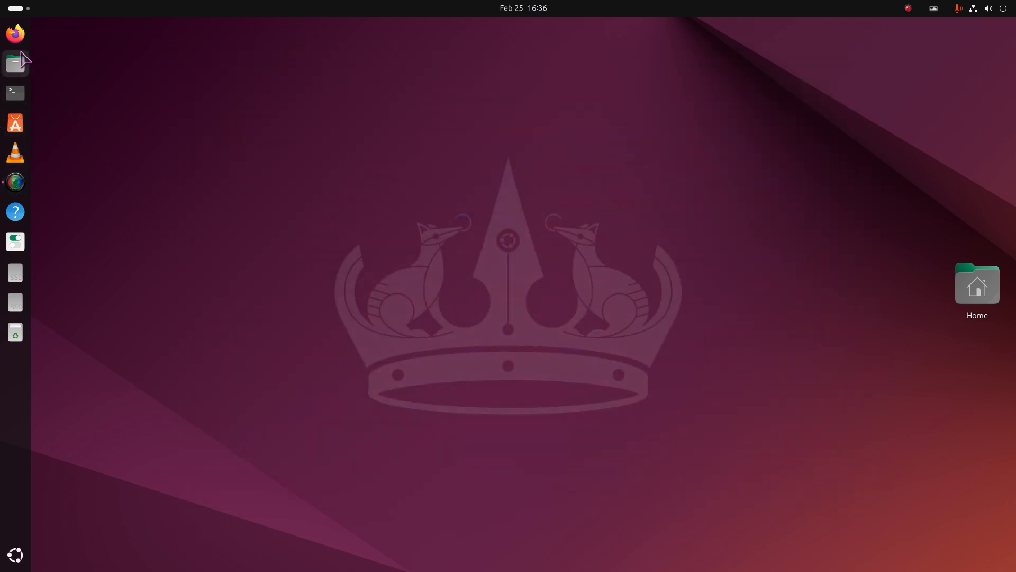
click(15, 35)
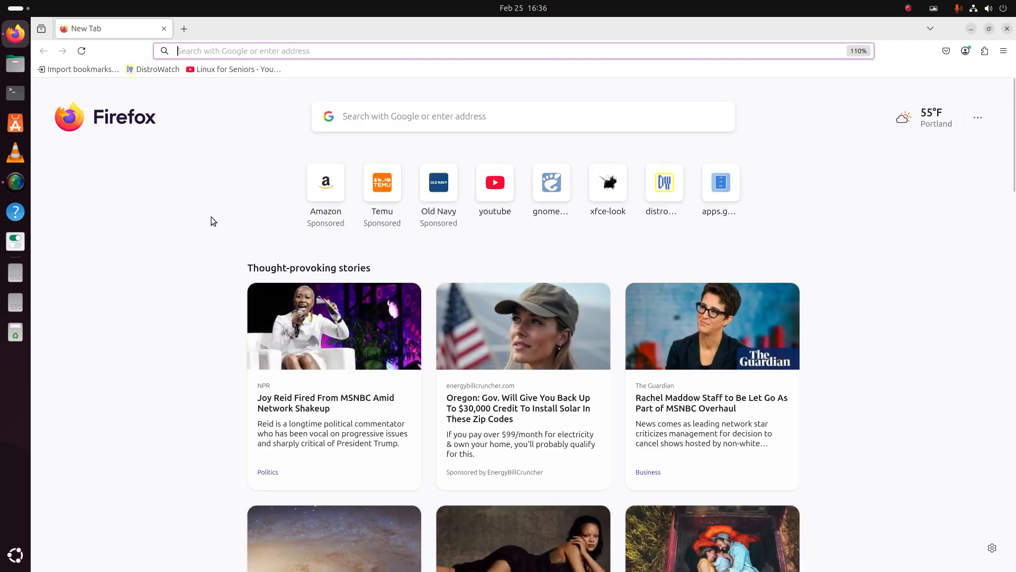
double_click(402, 30)
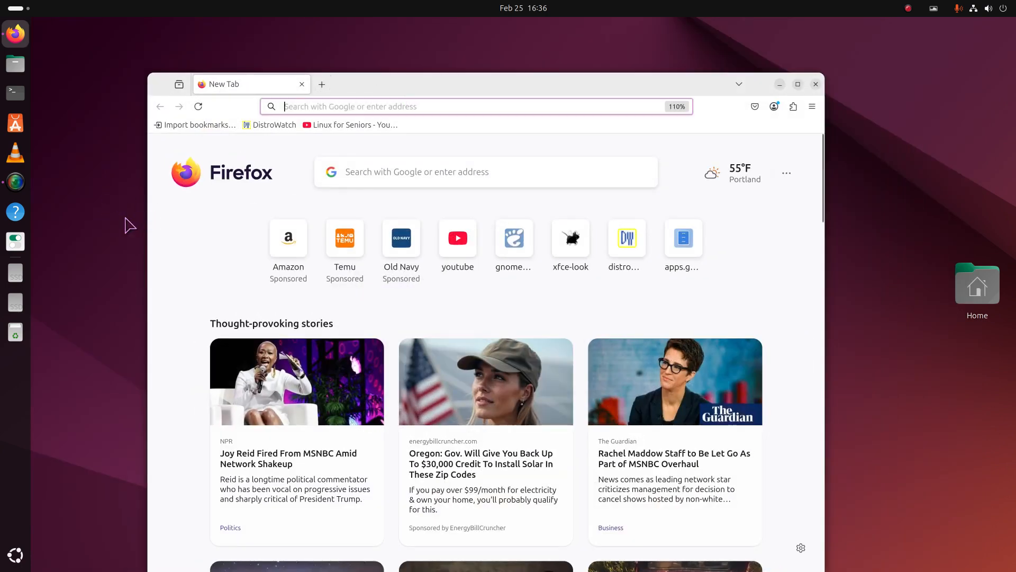
Step: Look at the Log Out option in the system power menu, and check the cursor over Firefox before closing the browser
click(1002, 7)
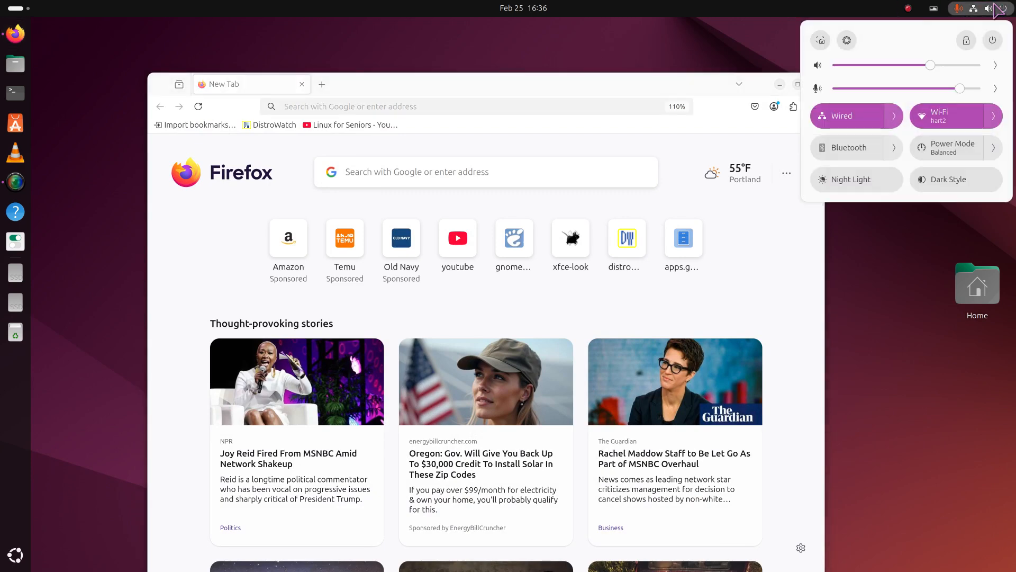
click(993, 42)
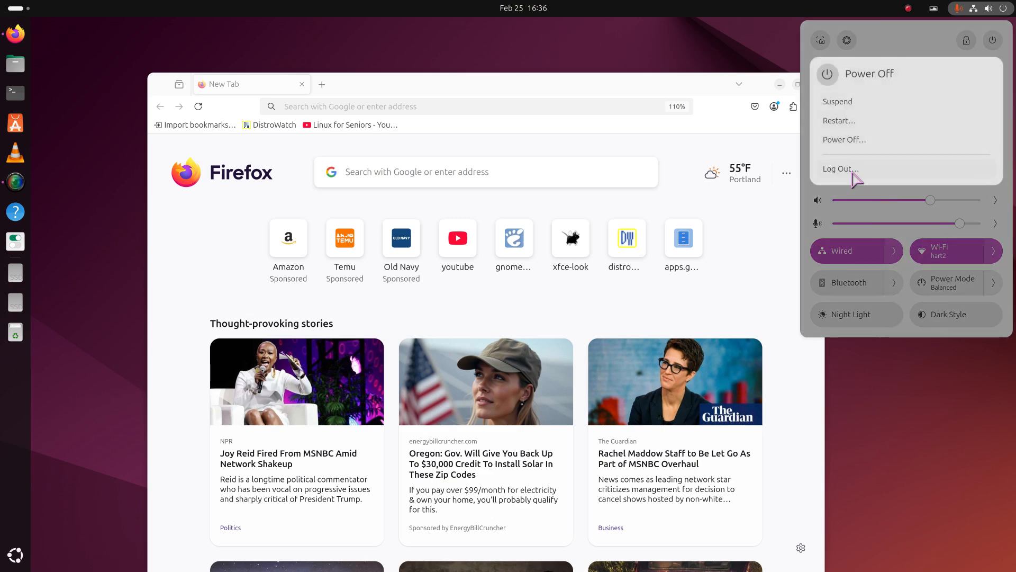
key(Escape)
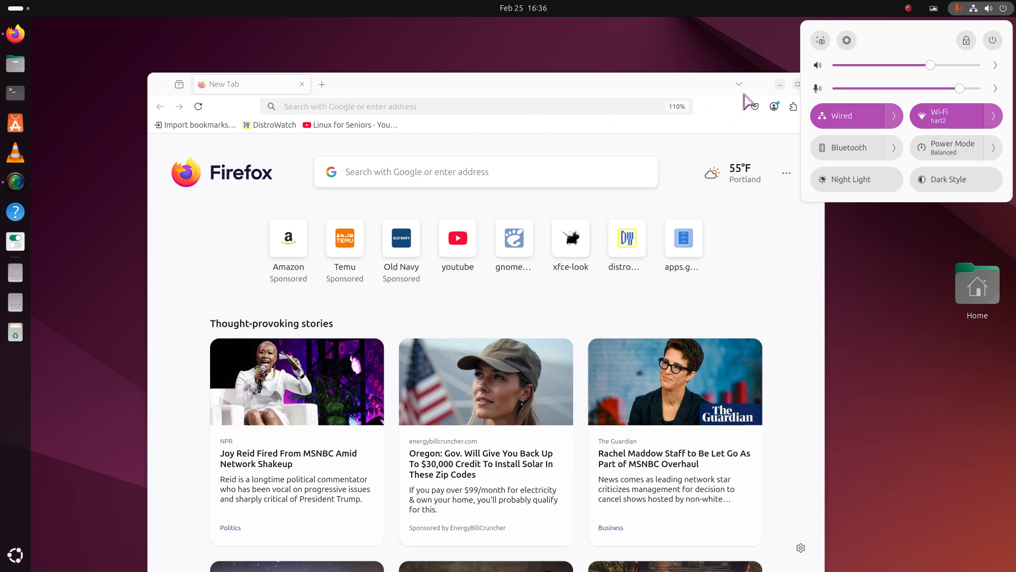
click(642, 85)
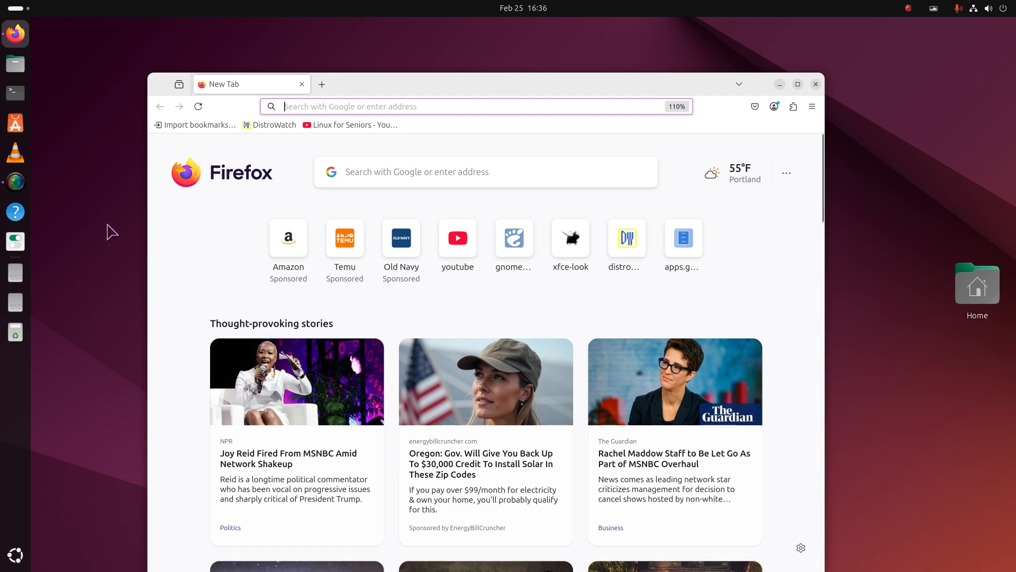
drag(485, 88, 478, 49)
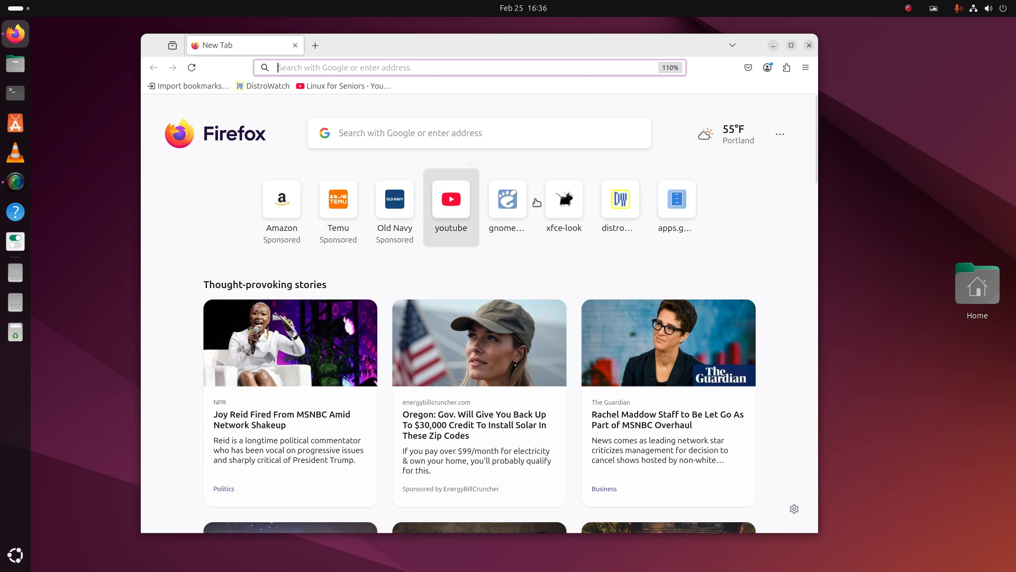
click(809, 45)
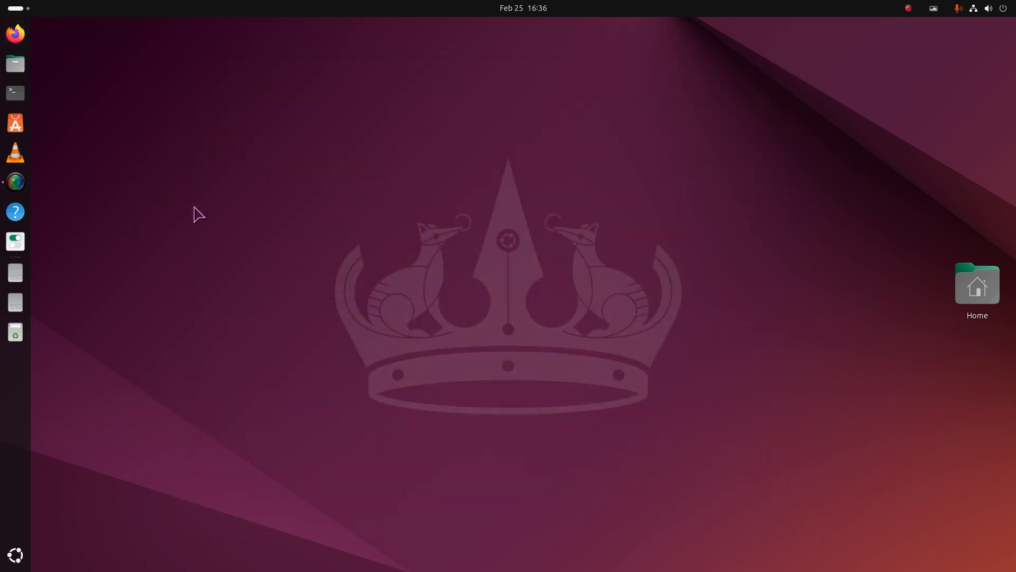
Step: Empty the trash and move the Empty-Butterfly-Orange, Night Diamond Blue and Red, Skyrim and XenonBlue theme folders from .icons to the trash
click(16, 65)
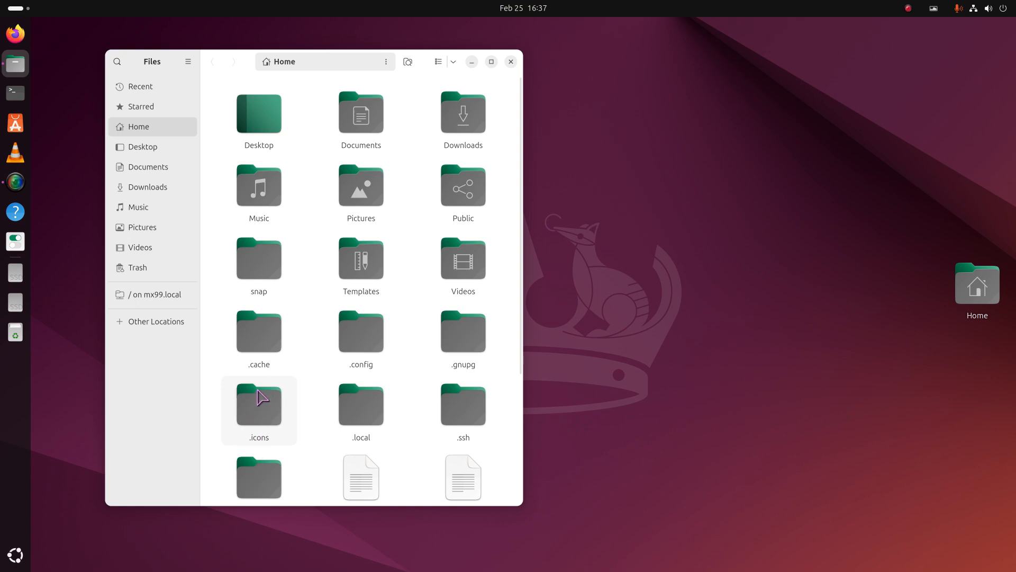
double_click(266, 417)
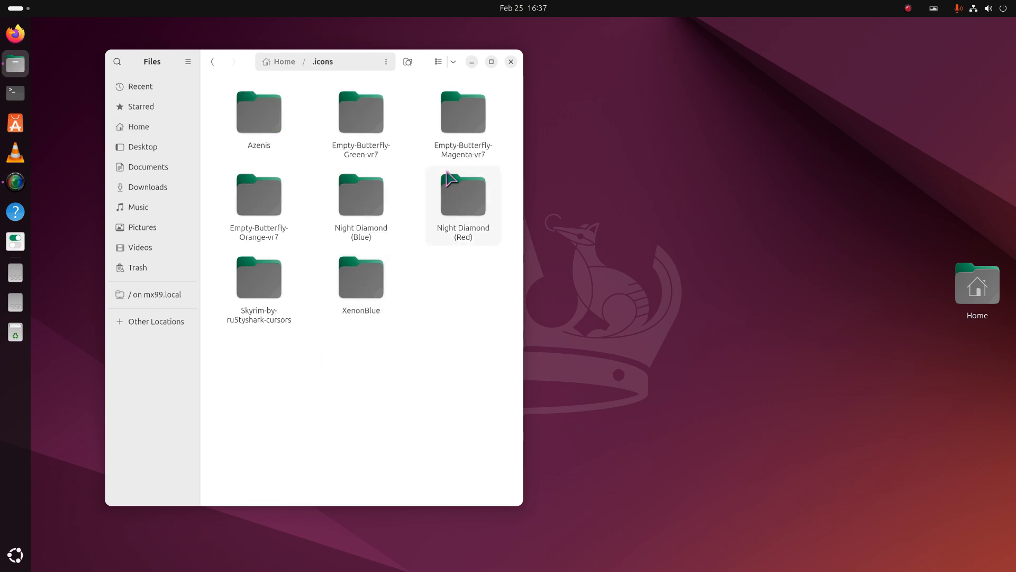
drag(443, 393, 246, 190)
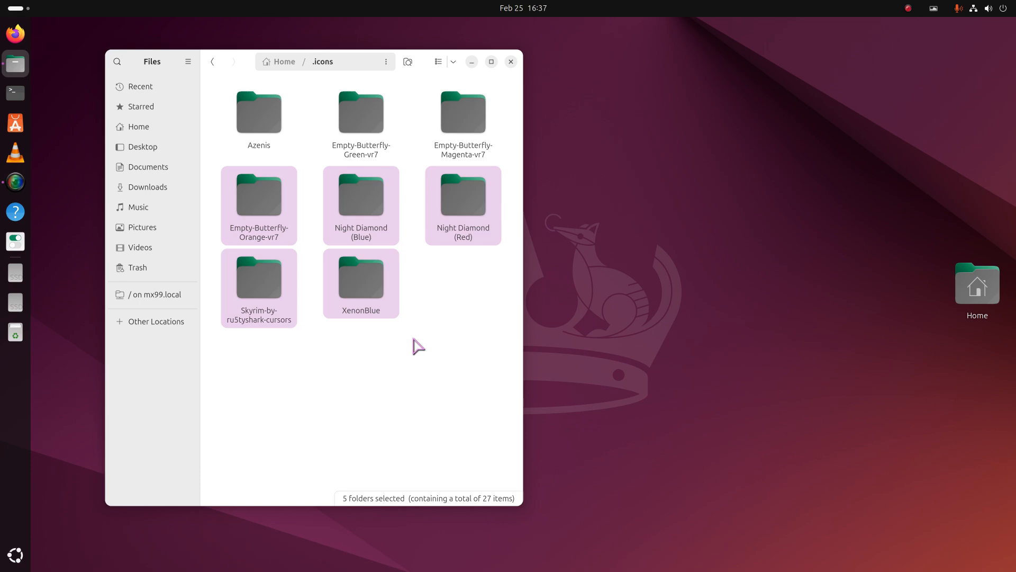
click(166, 267)
click(488, 89)
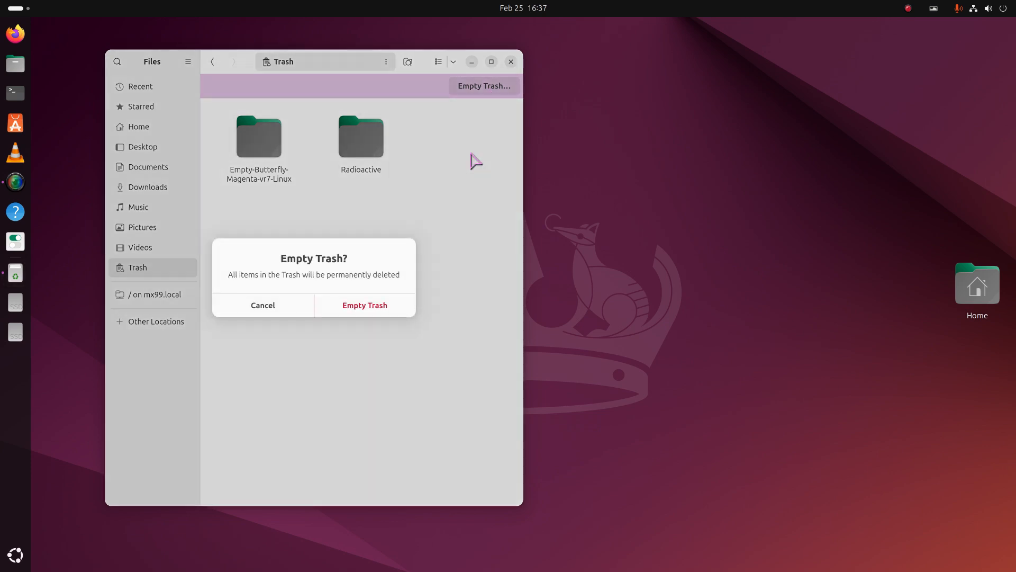
click(377, 309)
click(212, 62)
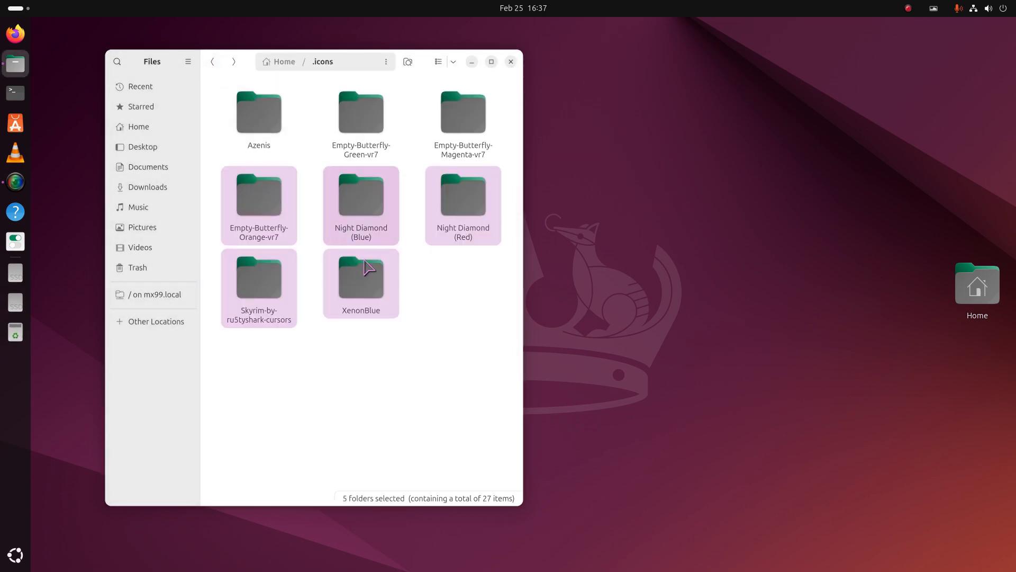
key(Delete)
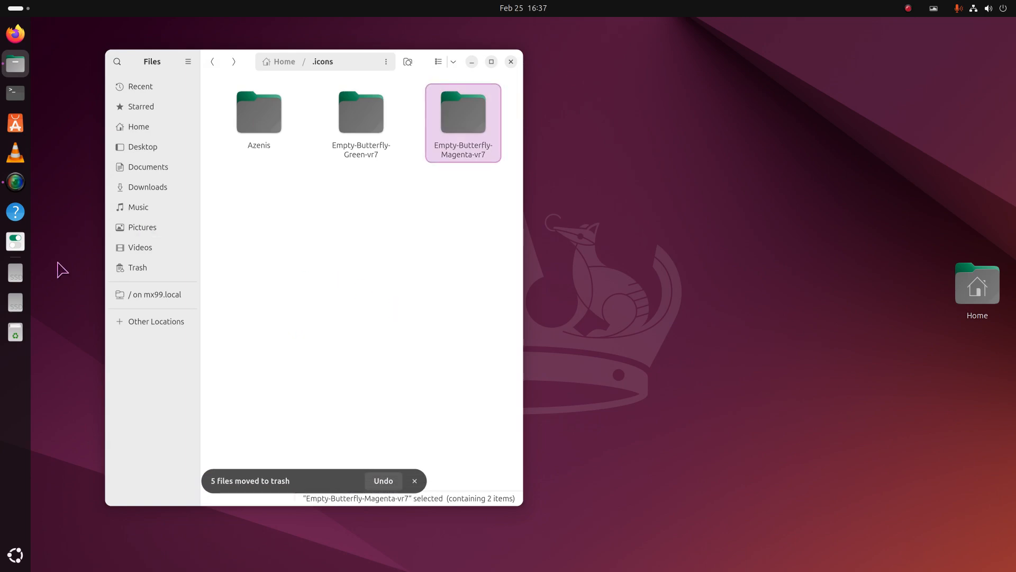
Step: Open the Appearance settings in Tweaks and move its window partly clear of the file manager
click(15, 241)
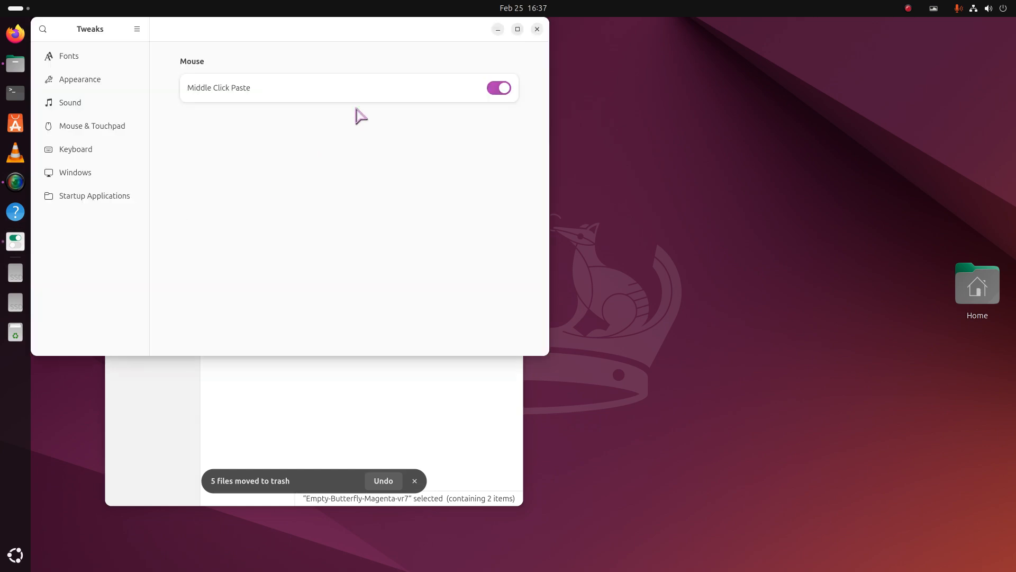
click(125, 85)
drag(459, 30, 818, 87)
Step: Try out the Handhelds, Adwaita (default) and DMZ-White cursor themes
click(831, 150)
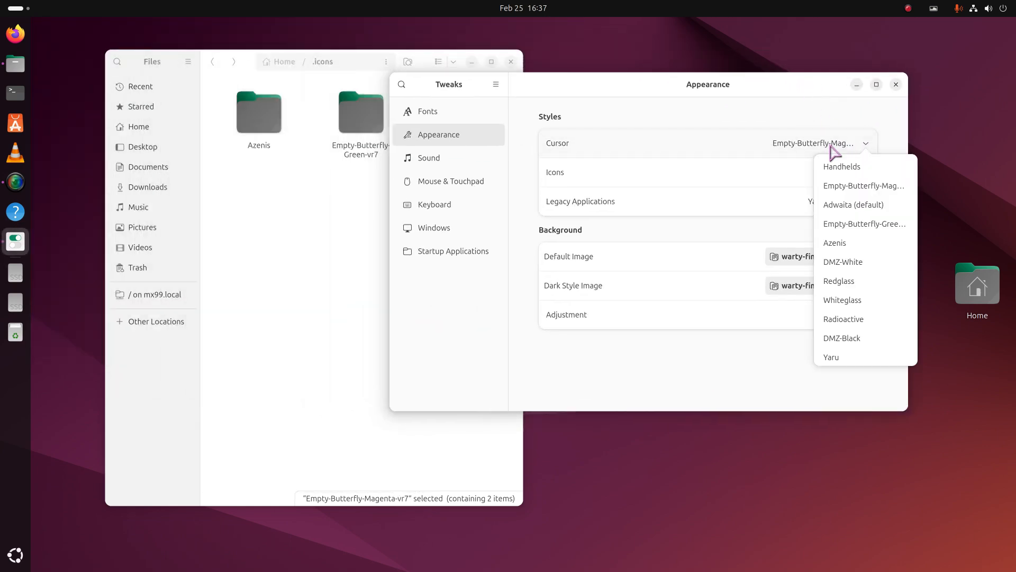
click(842, 167)
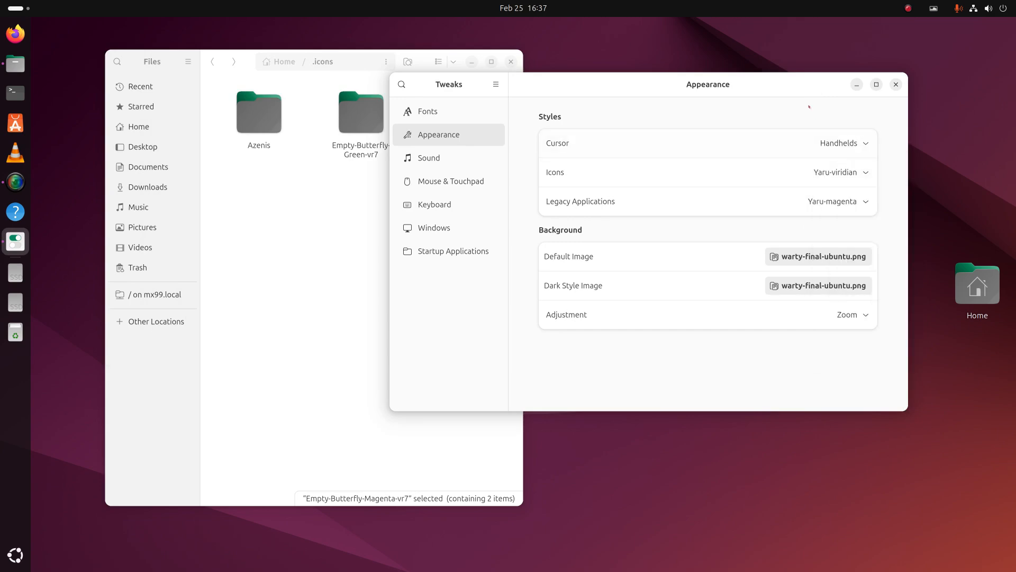
click(852, 149)
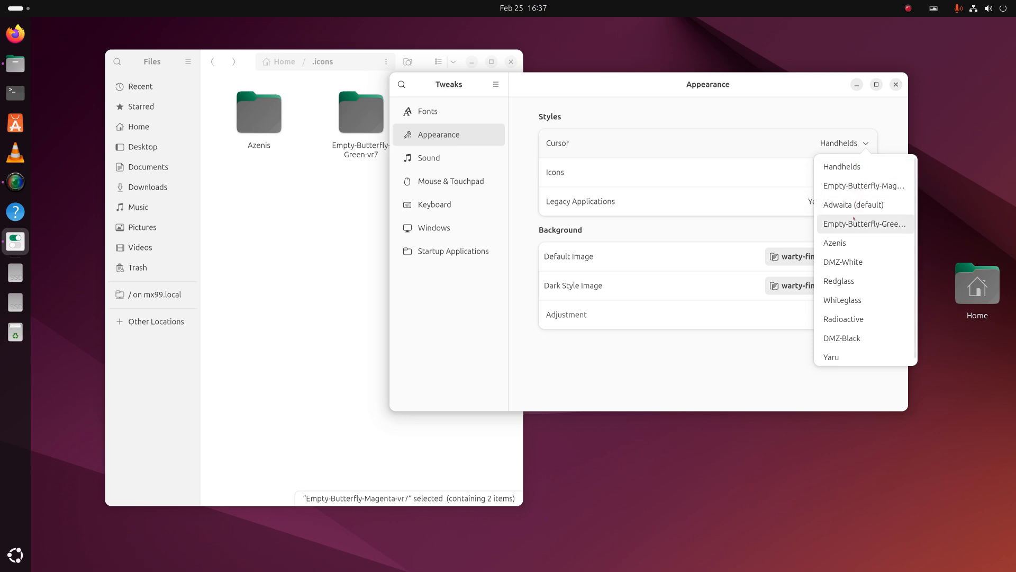
click(854, 204)
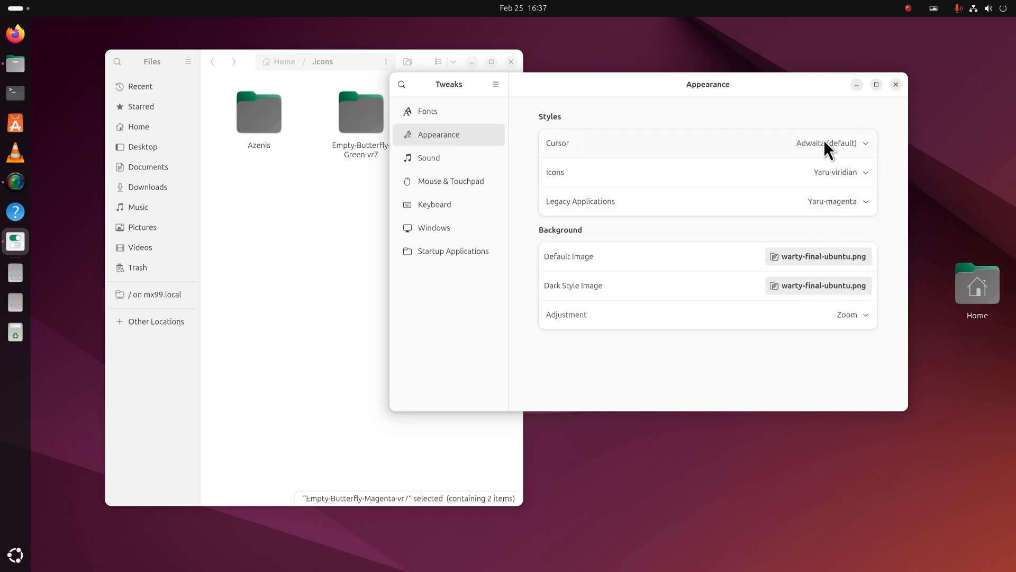
click(824, 139)
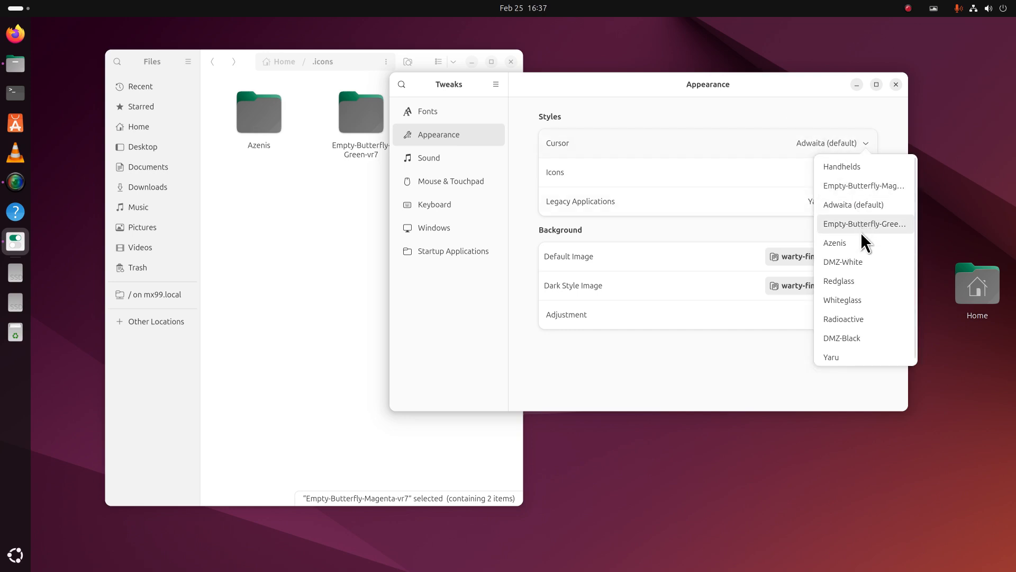
click(859, 259)
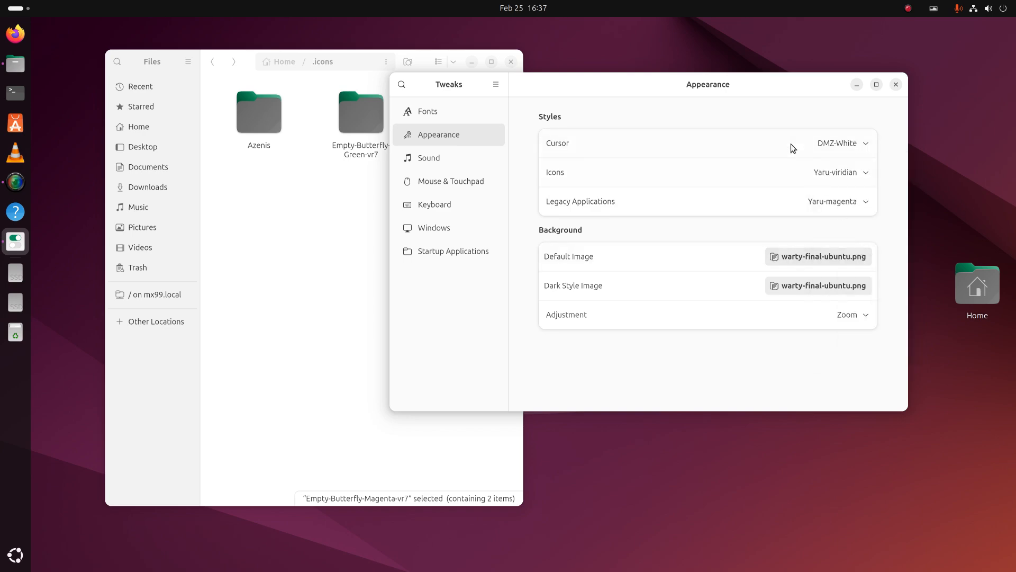
Step: Try out the Redglass, Whiteglass and Azenis cursor themes
click(833, 145)
click(865, 283)
click(817, 143)
click(862, 296)
click(828, 144)
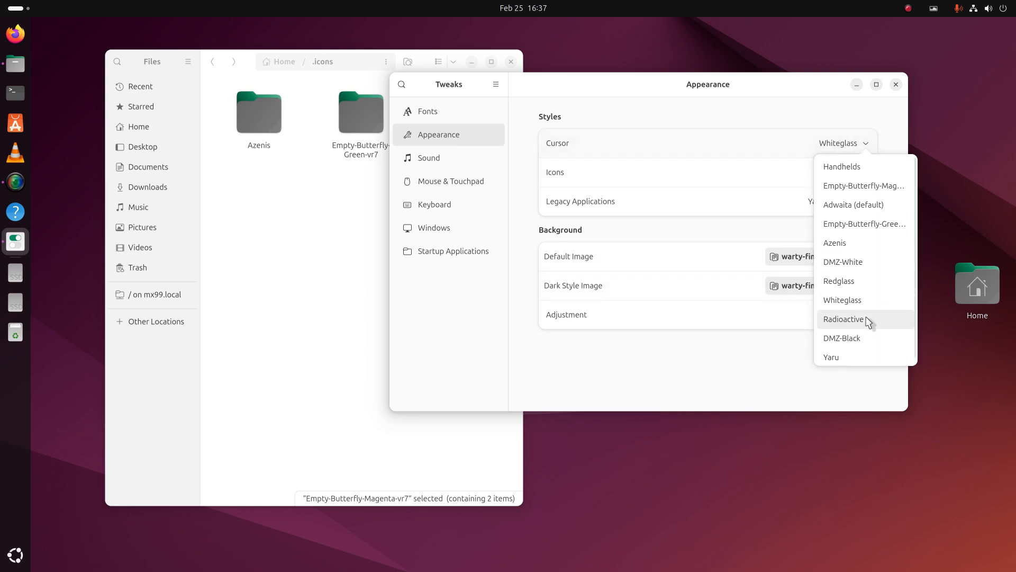
click(854, 243)
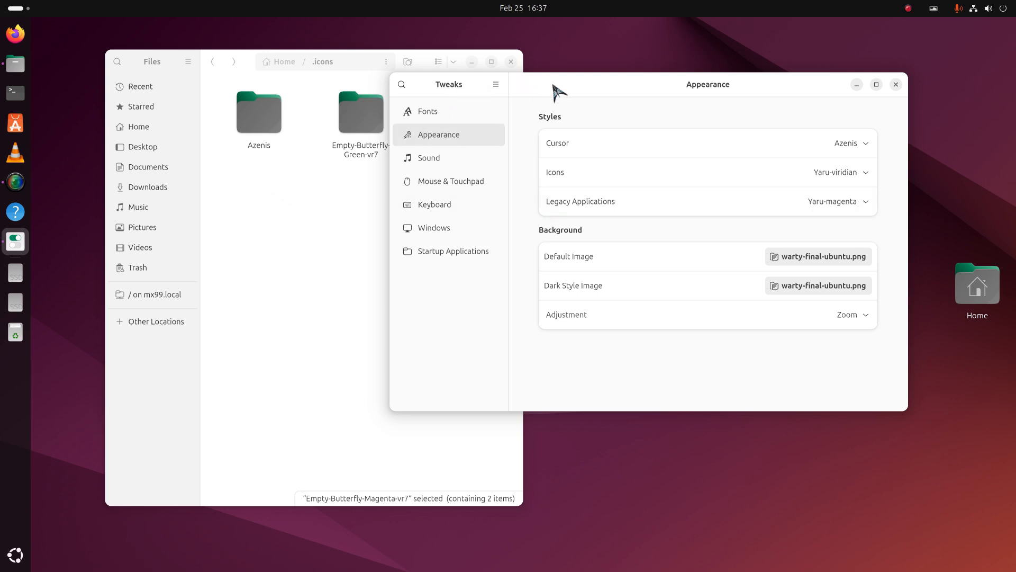
Step: Try the Empty-Butterfly-Green cursor theme, set the cursor to Empty-Butterfly-Magenta and close Tweaks
drag(557, 86, 499, 190)
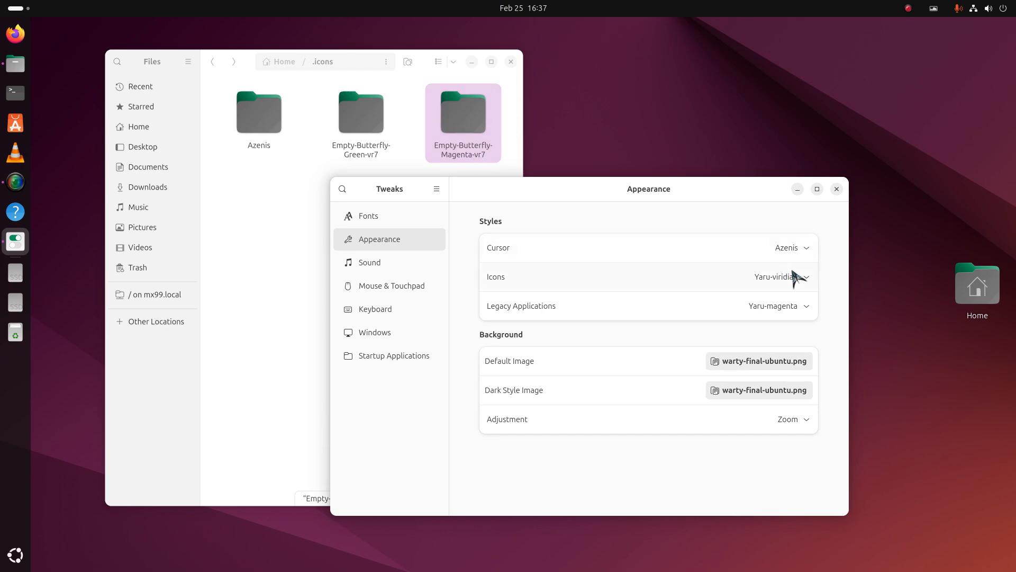
click(807, 247)
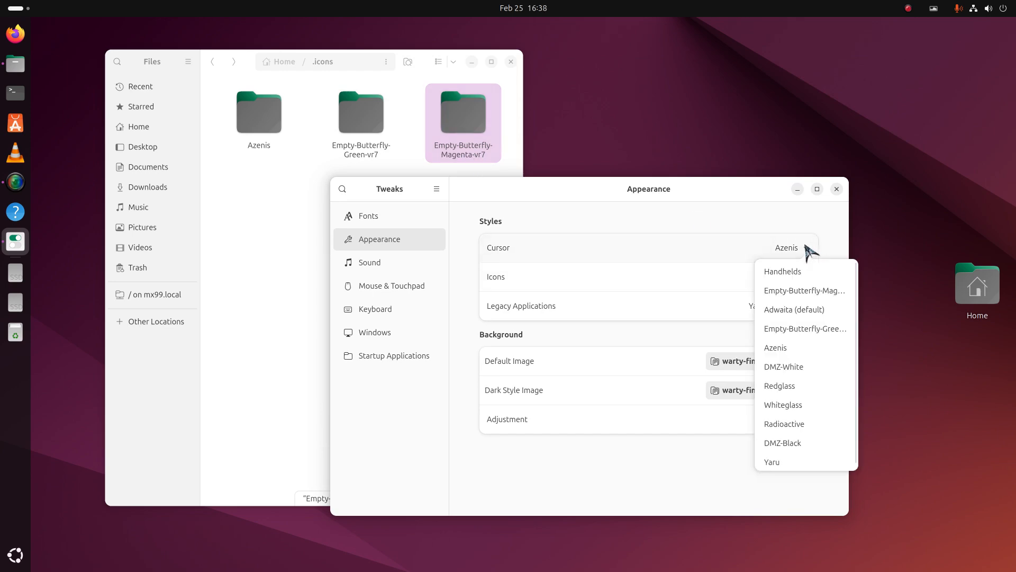
click(820, 329)
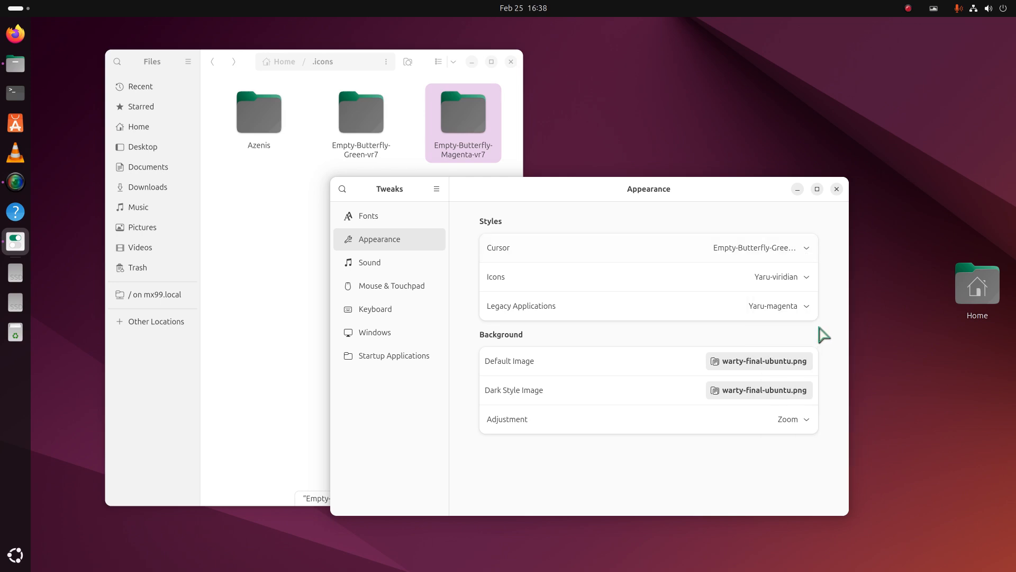
click(771, 251)
scroll(801, 359, down, 1)
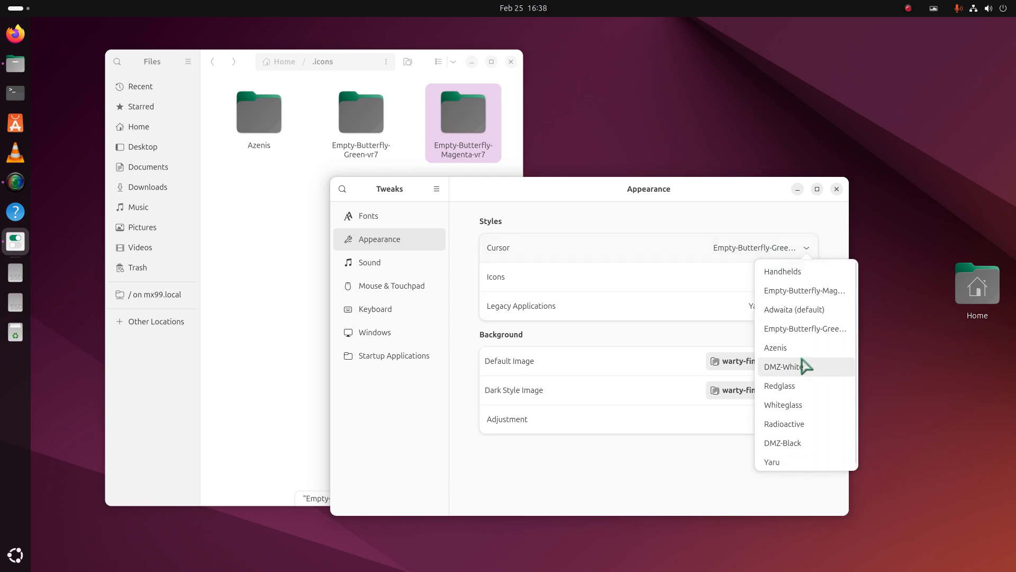
click(787, 286)
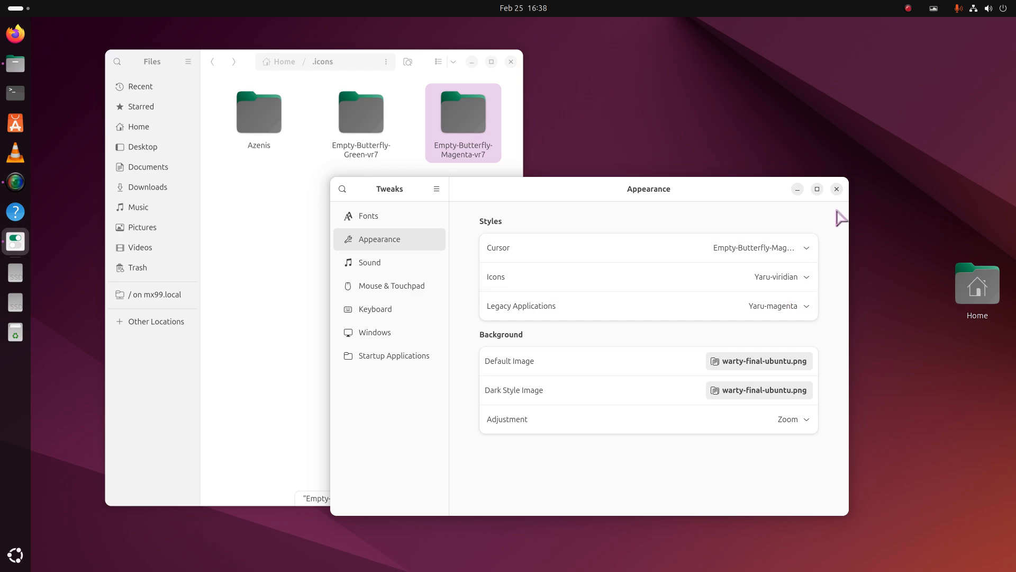
click(836, 189)
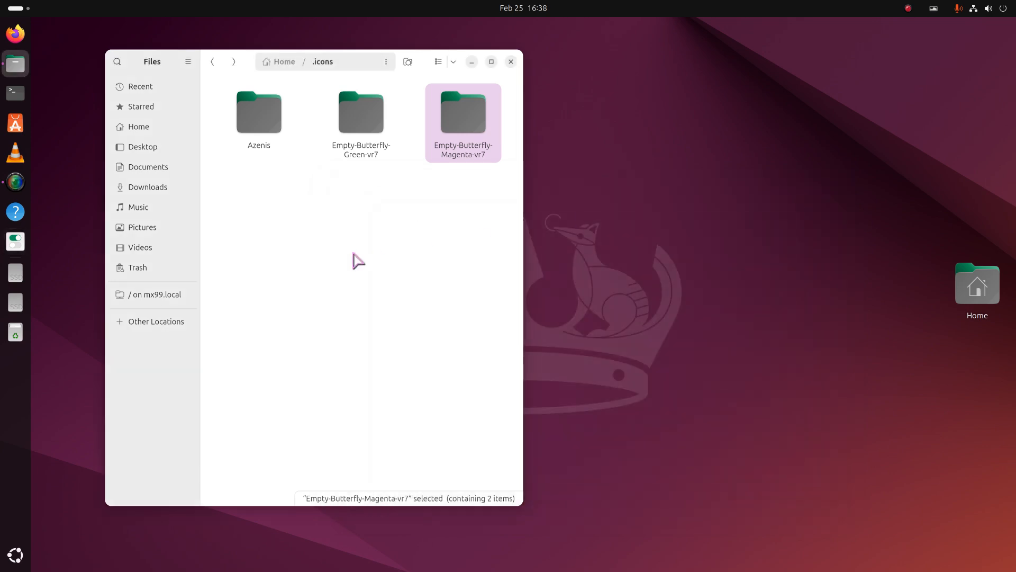
Step: Restore all five cursor theme folders from the Trash and open the .icons folder in Home
click(151, 270)
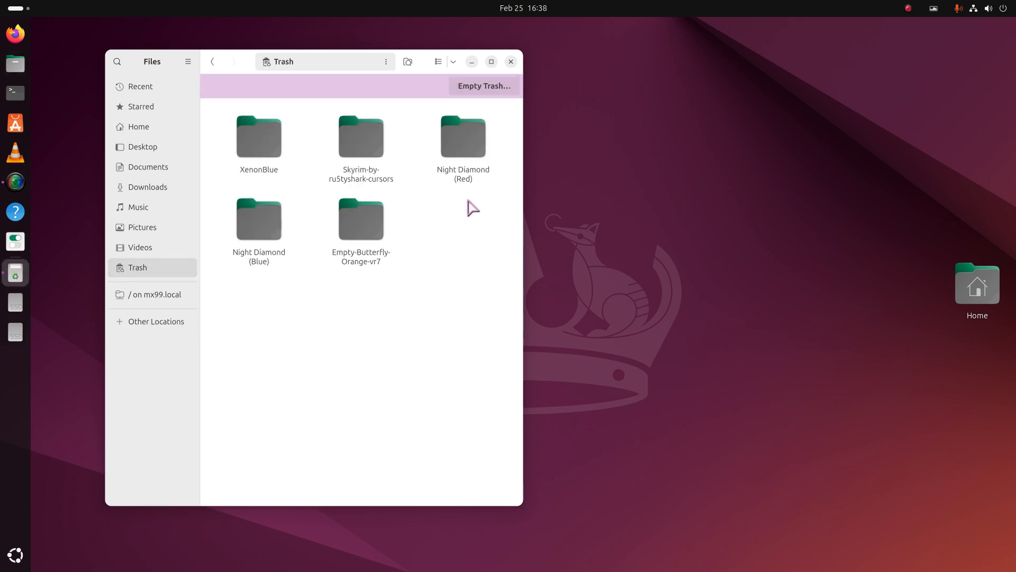
drag(512, 114, 283, 190)
right_click(267, 222)
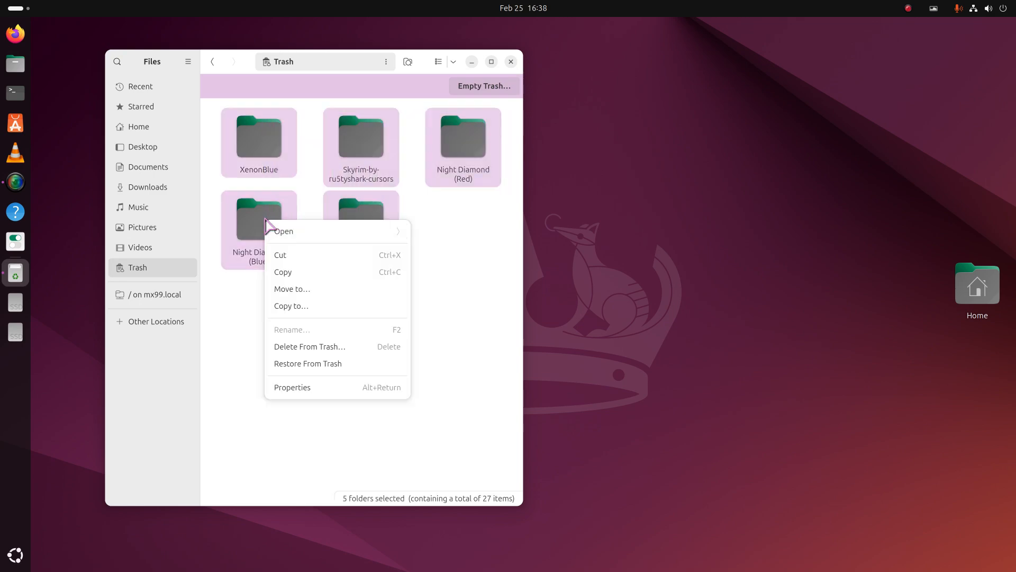
click(331, 365)
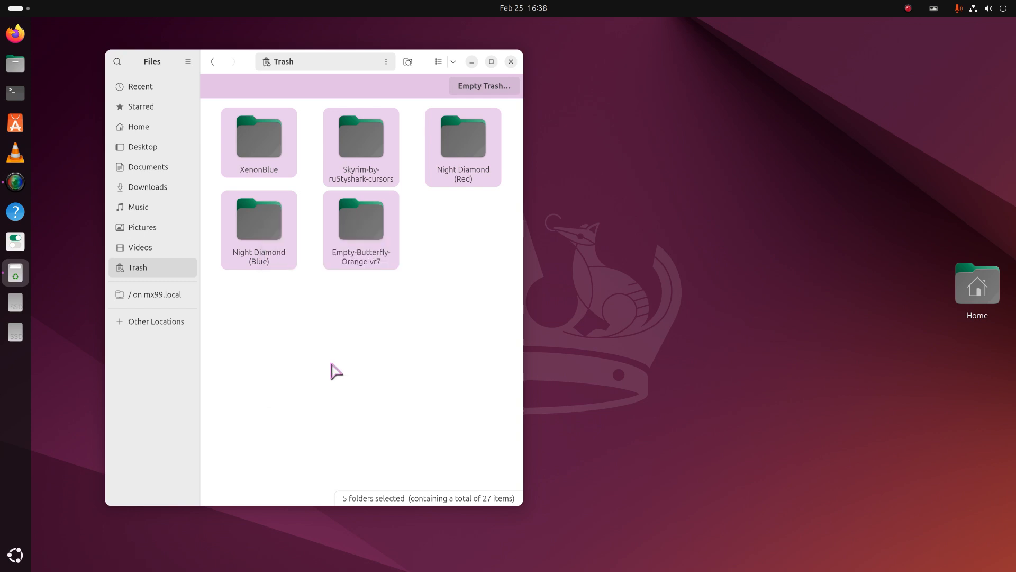
click(144, 127)
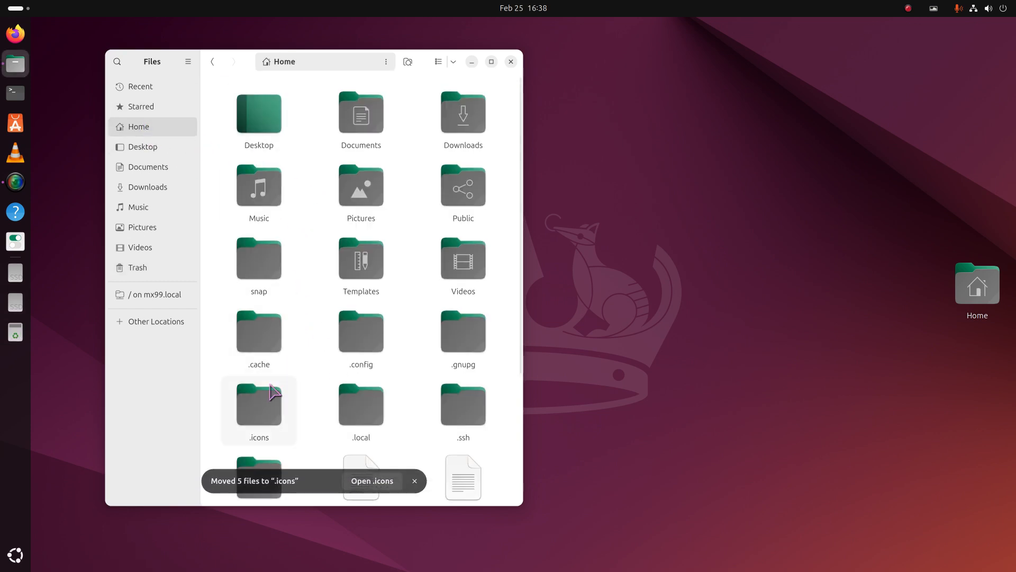
double_click(264, 400)
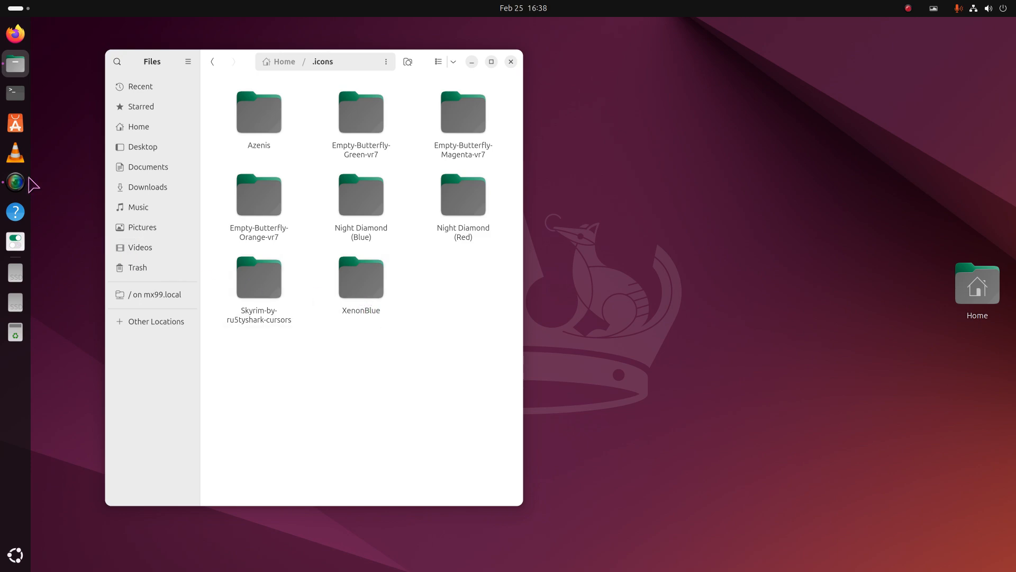
Step: Open the Appearance settings in Tweaks and apply the XenonBlue cursor theme
click(16, 241)
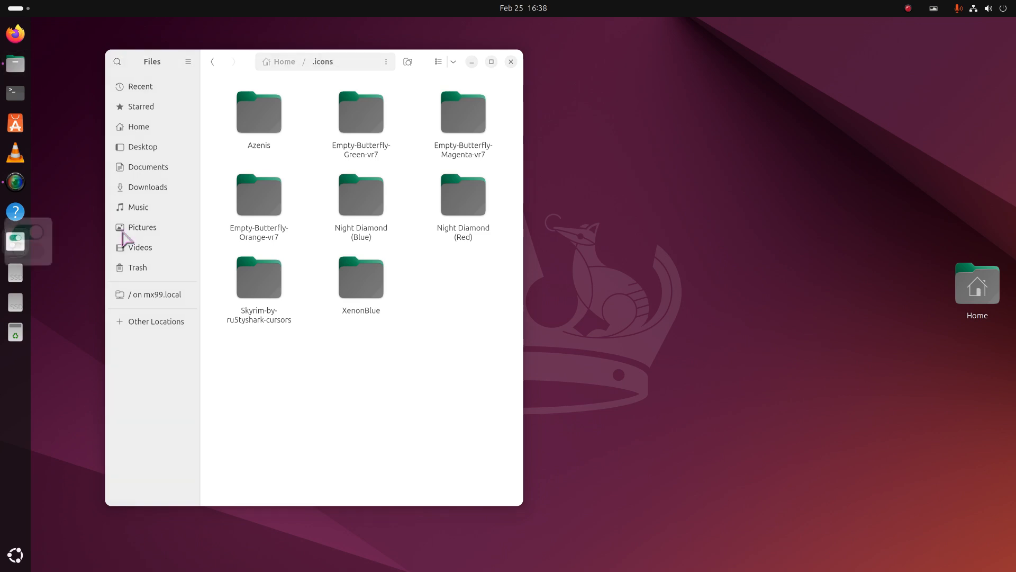
click(104, 86)
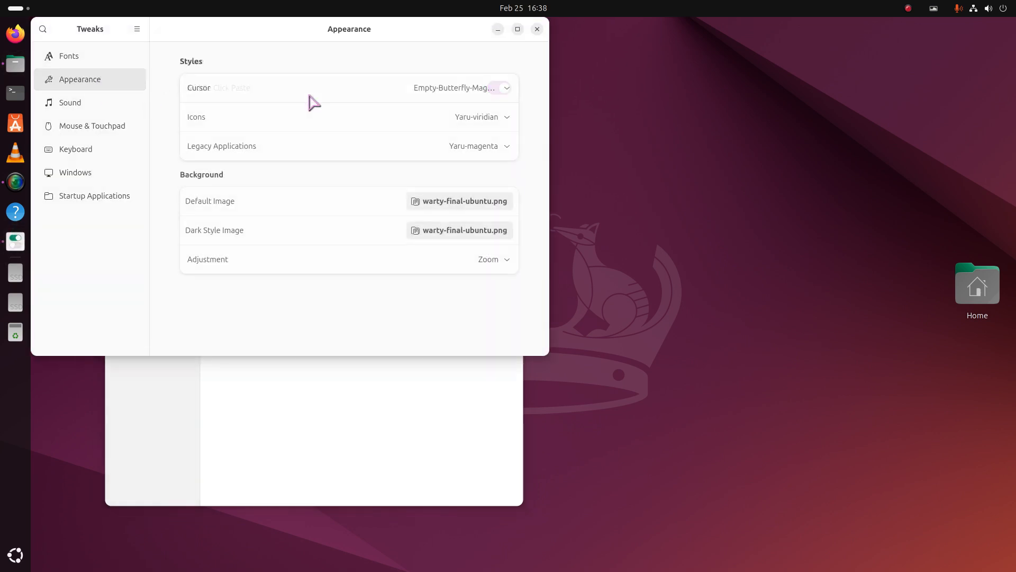
click(492, 90)
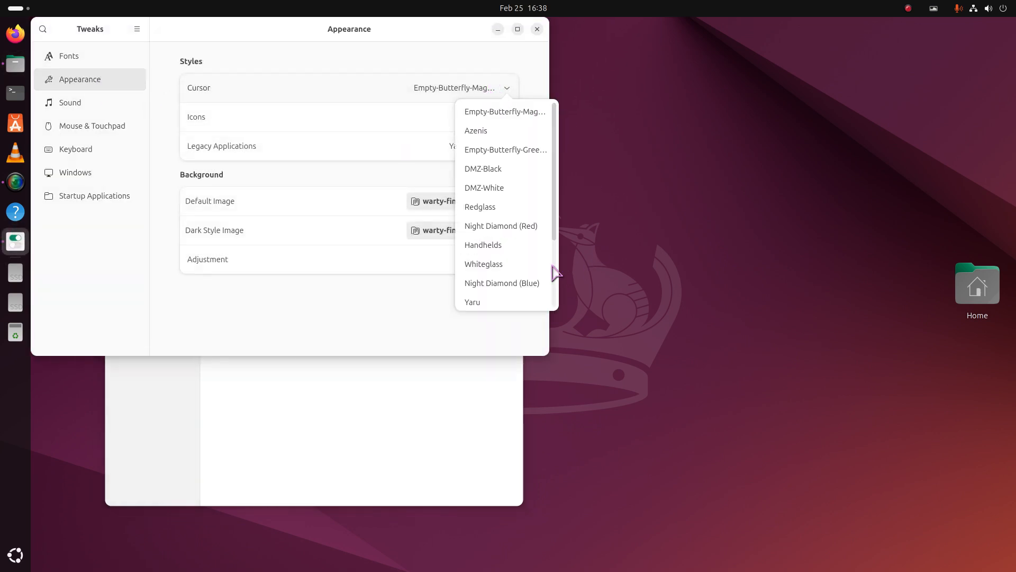
scroll(532, 254, down, 3)
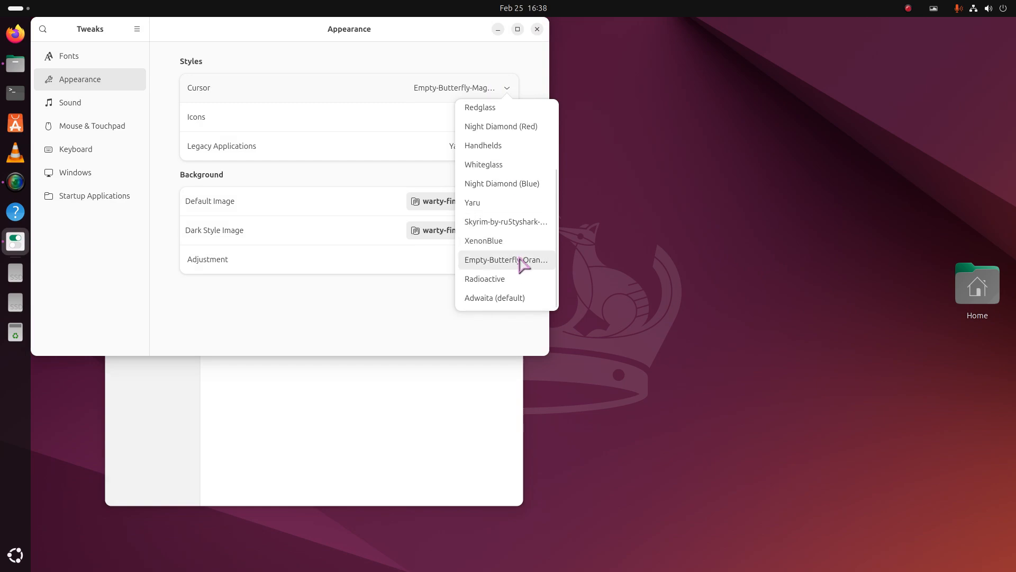
click(491, 242)
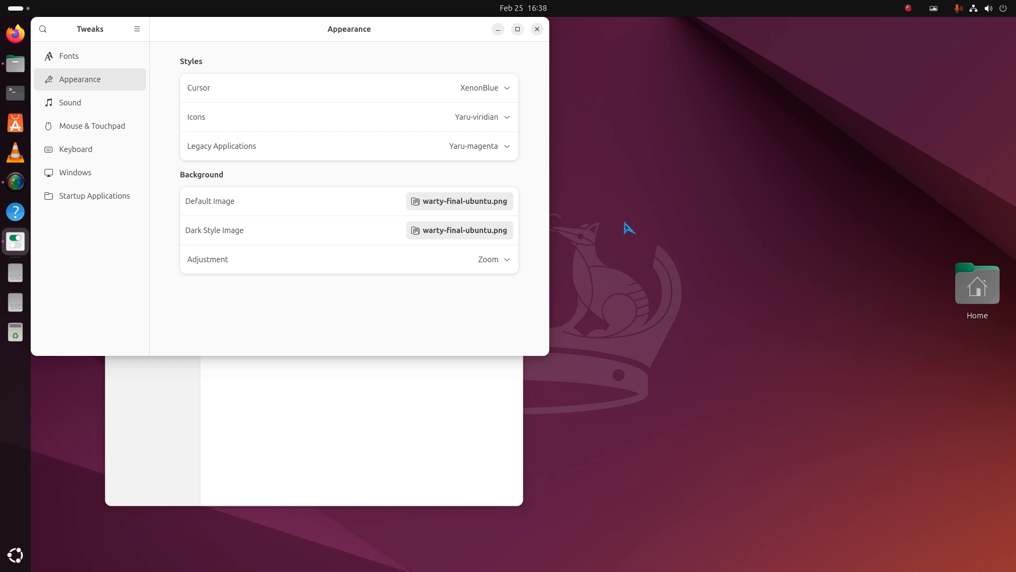
Step: Try out the Night Diamond (Red) and Night Diamond (Blue) cursor themes
click(500, 87)
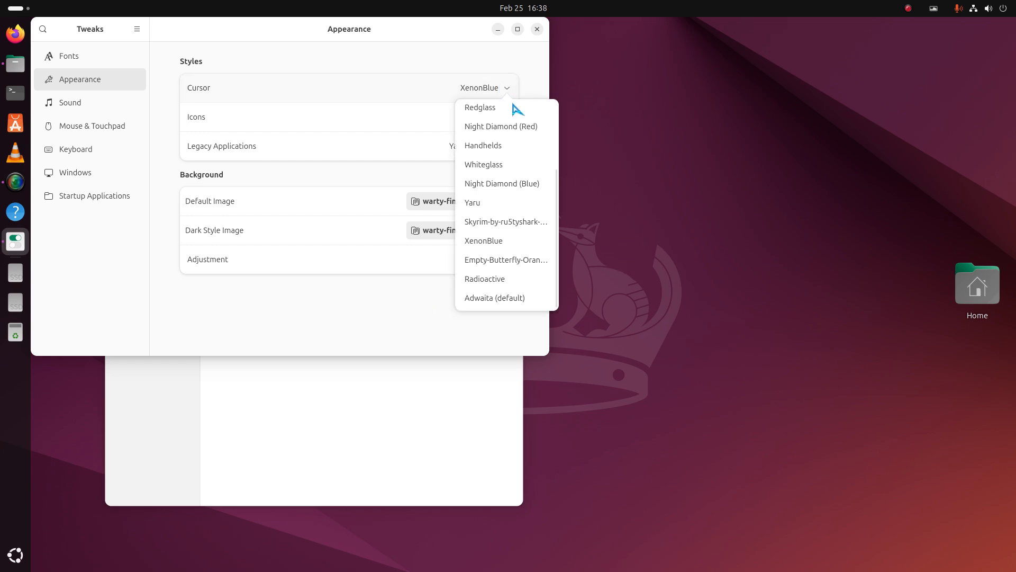
click(518, 127)
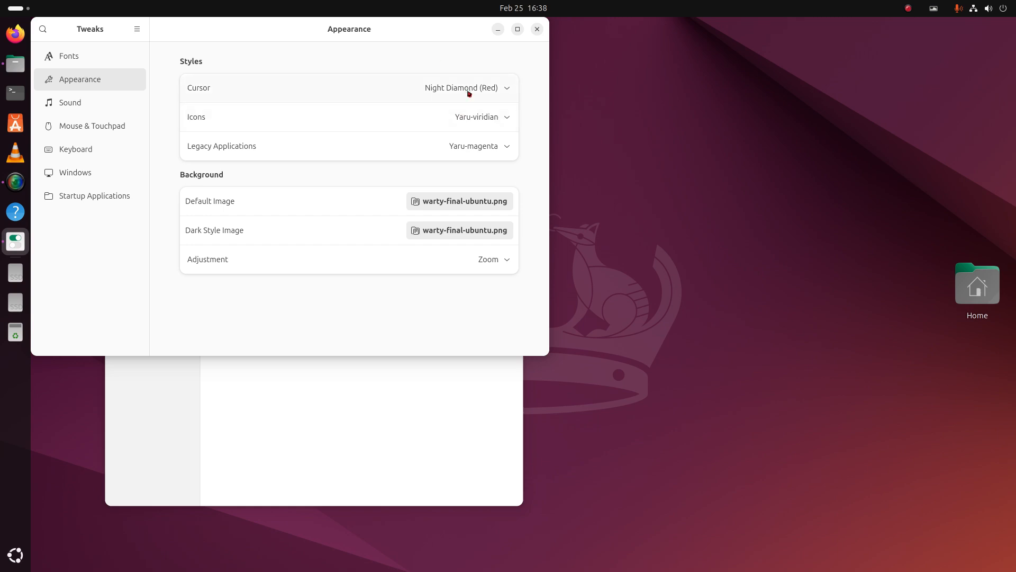
click(504, 89)
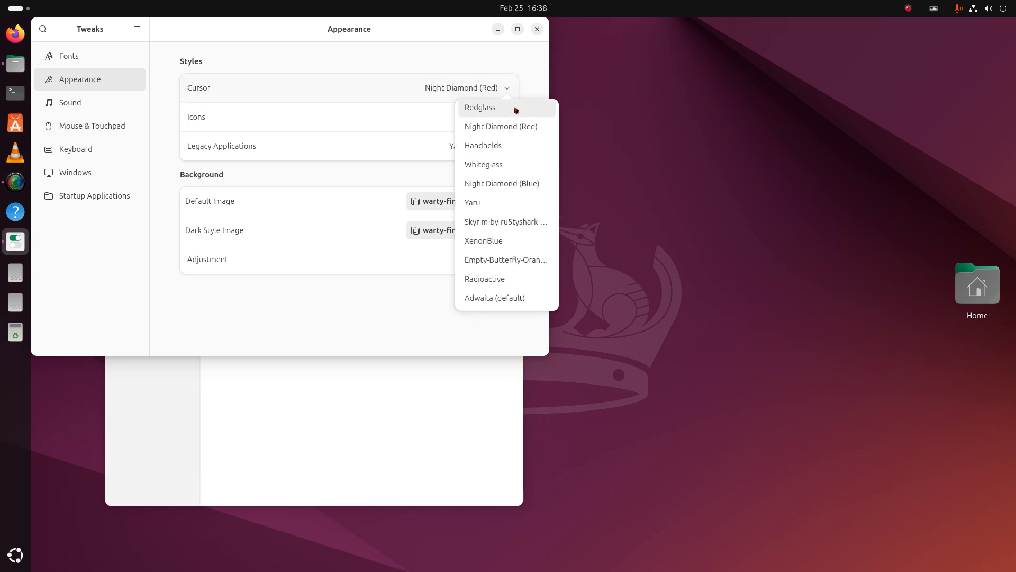
click(529, 187)
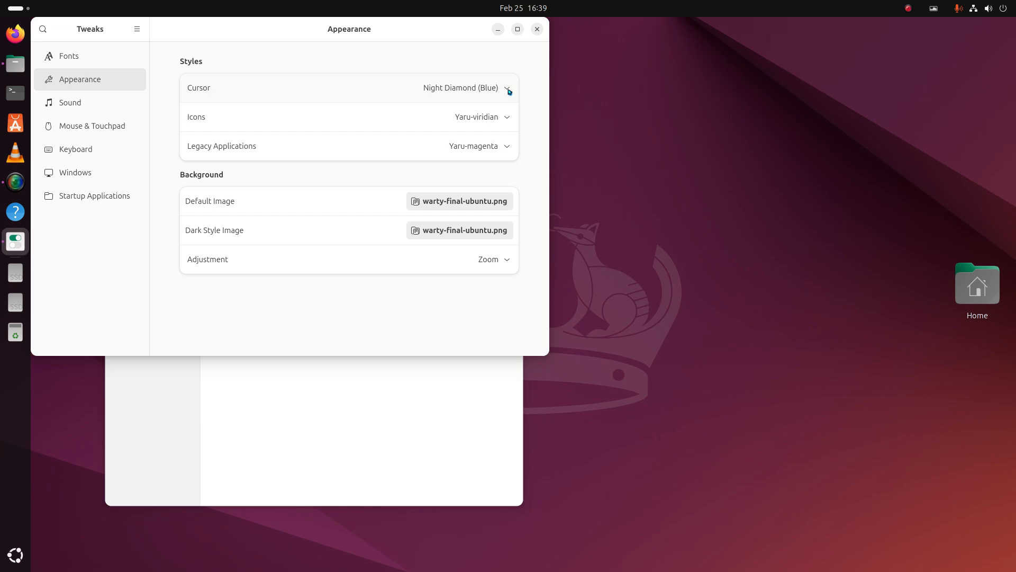
Step: Try the Yaru cursor theme, and set the cursor to Radioactive
click(508, 89)
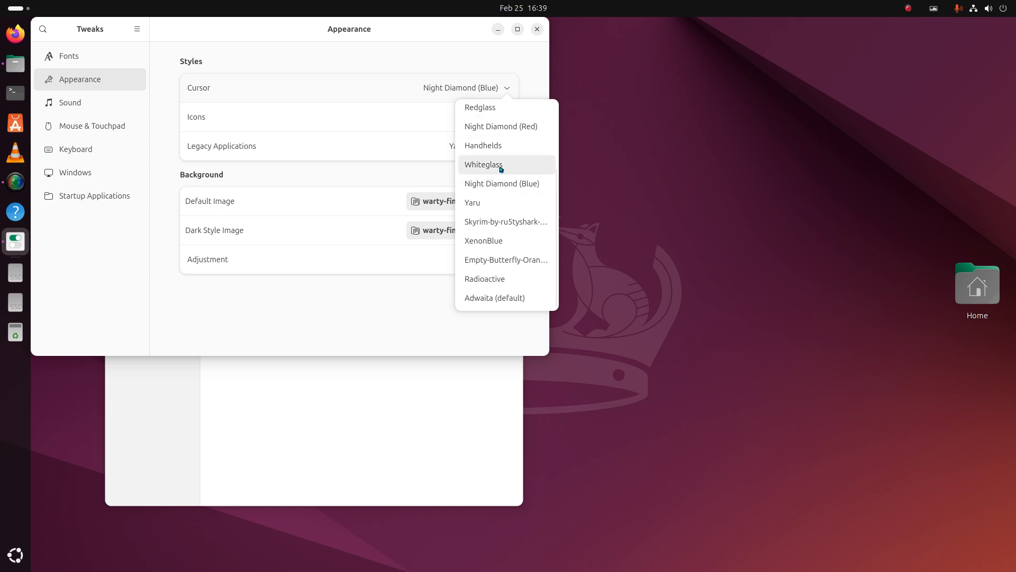
click(488, 203)
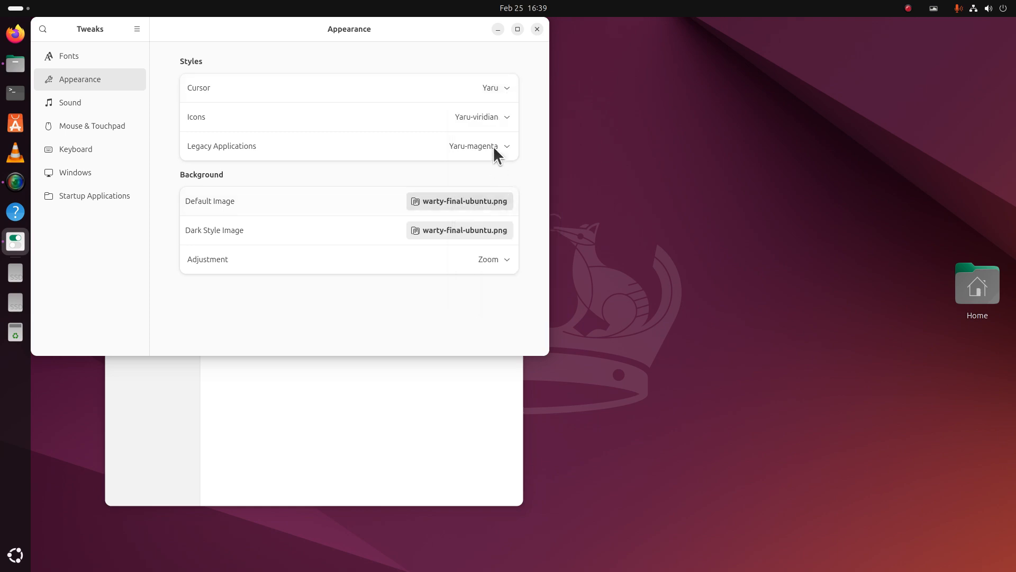
click(507, 88)
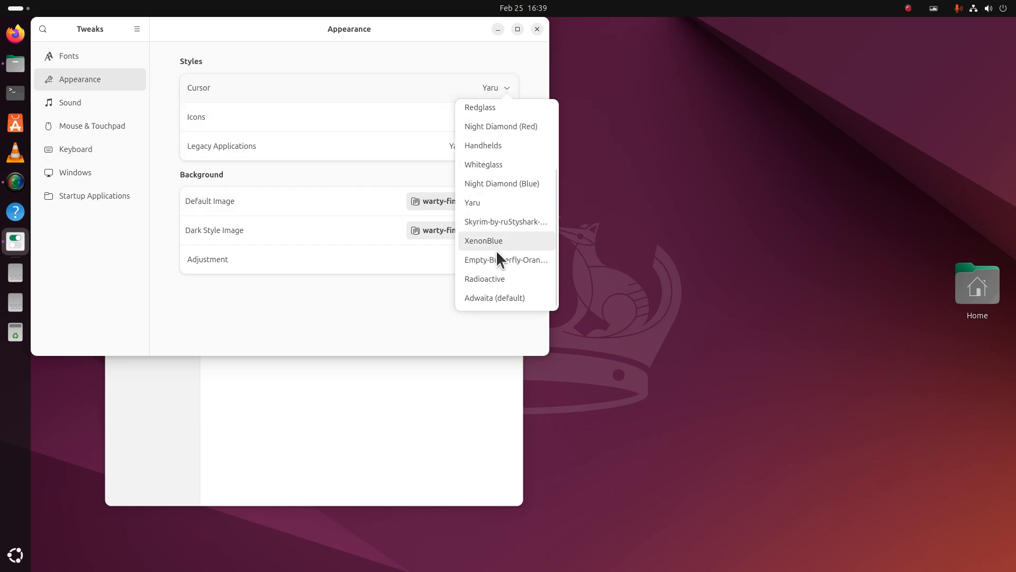
click(478, 282)
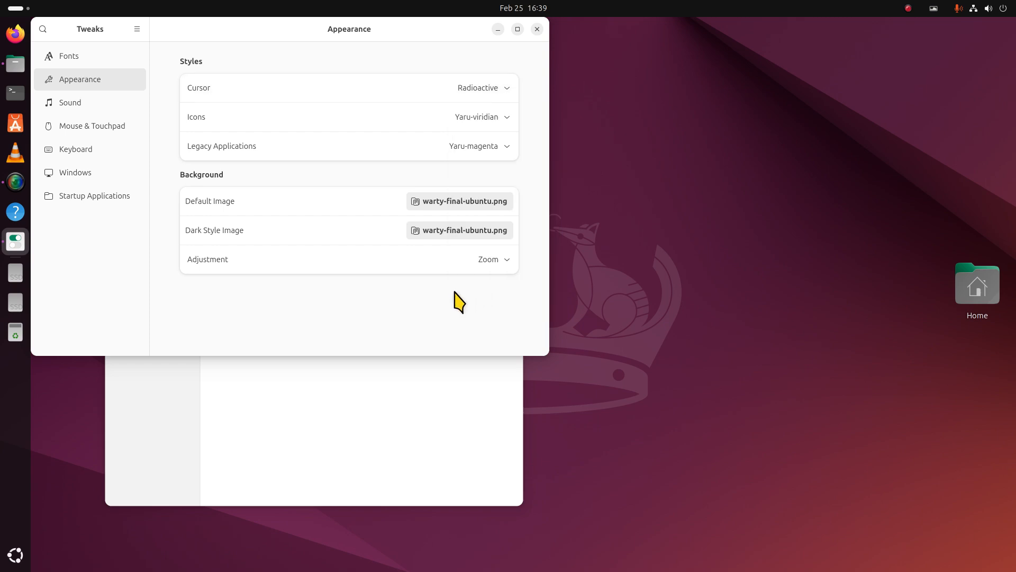
Step: Compare the cursor theme list with the .icons folders and move the Tweaks window fully clear of the file manager
drag(383, 29, 869, 70)
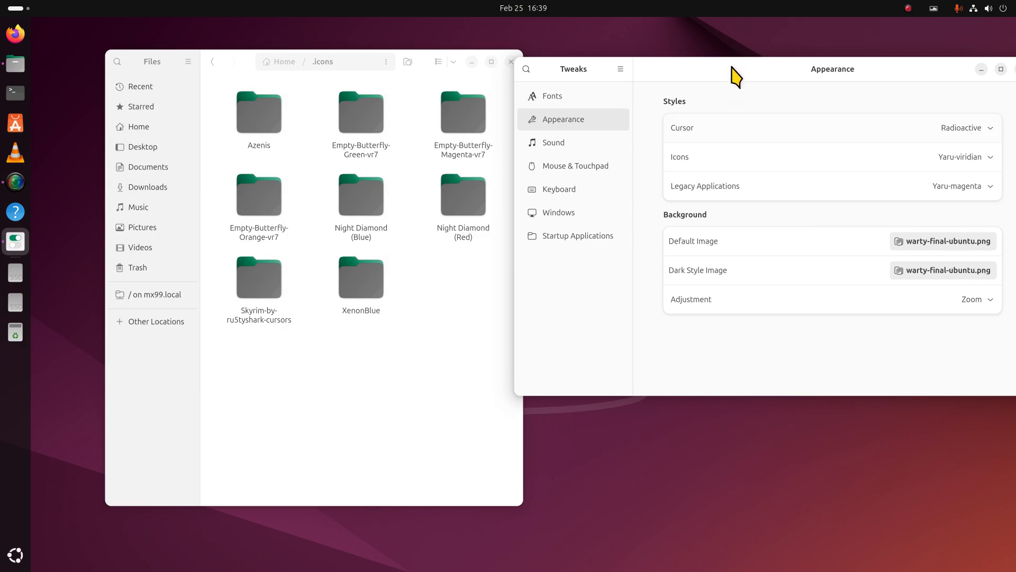
drag(745, 81, 653, 157)
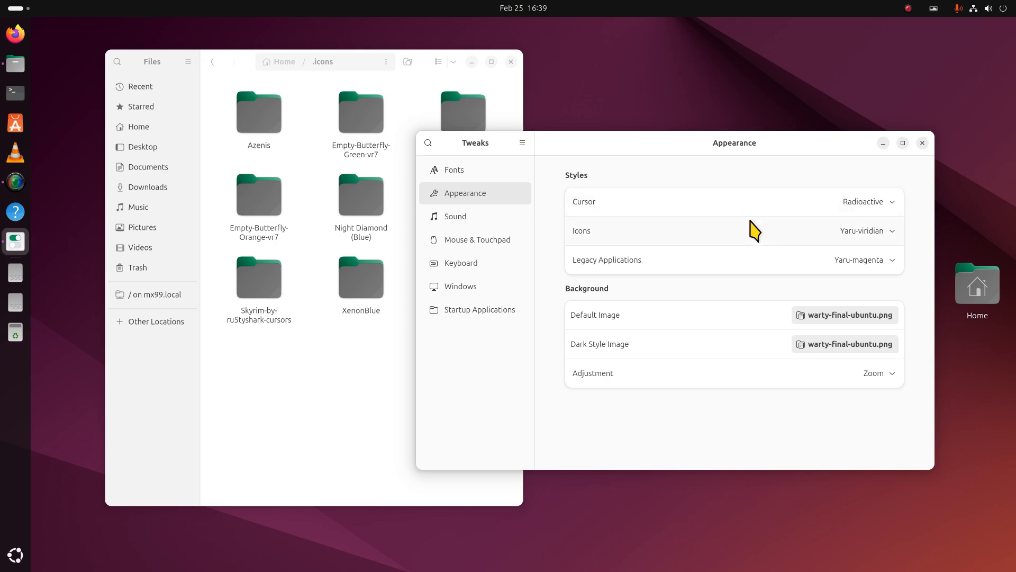
click(789, 204)
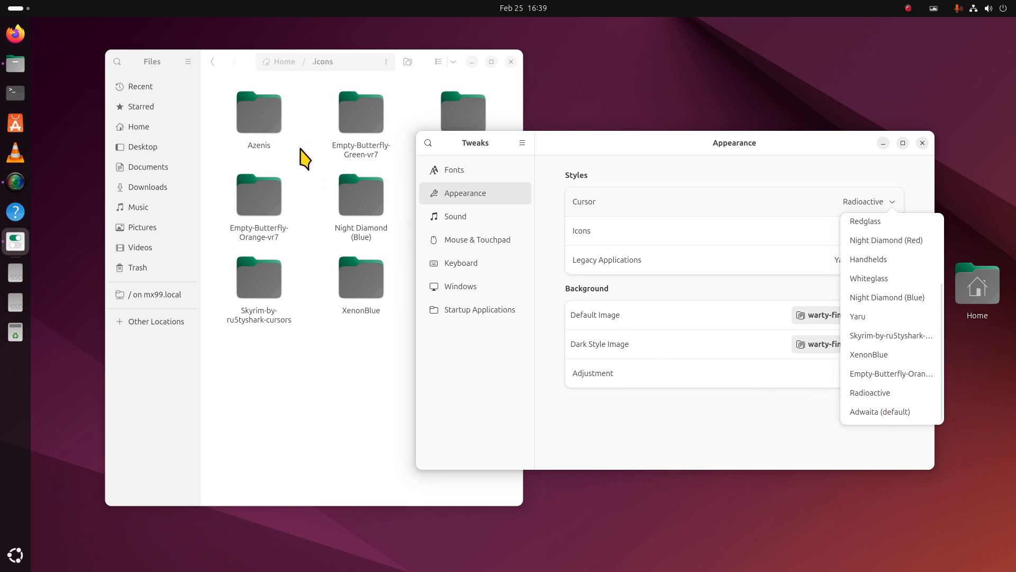
click(315, 108)
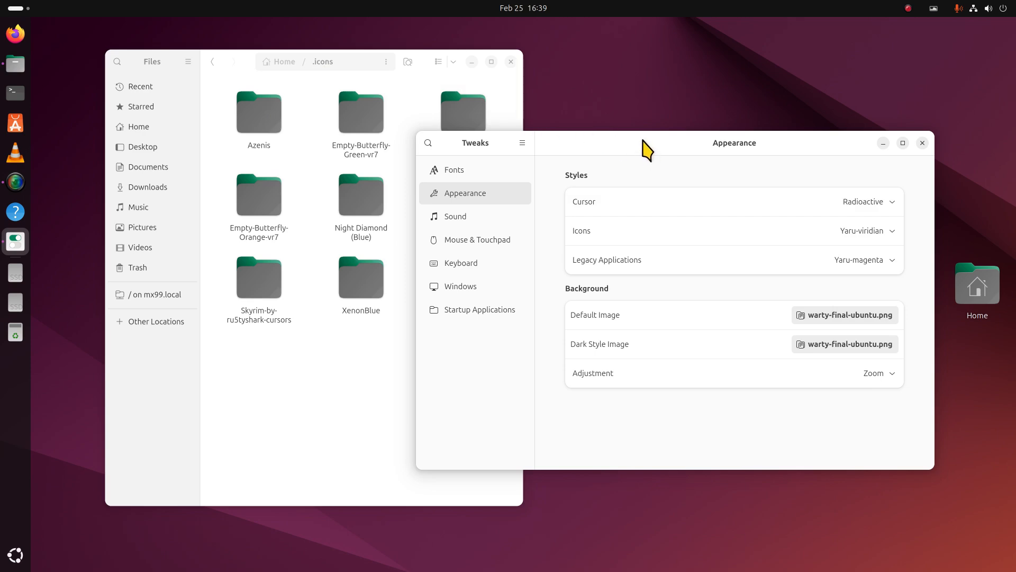
drag(647, 150, 796, 89)
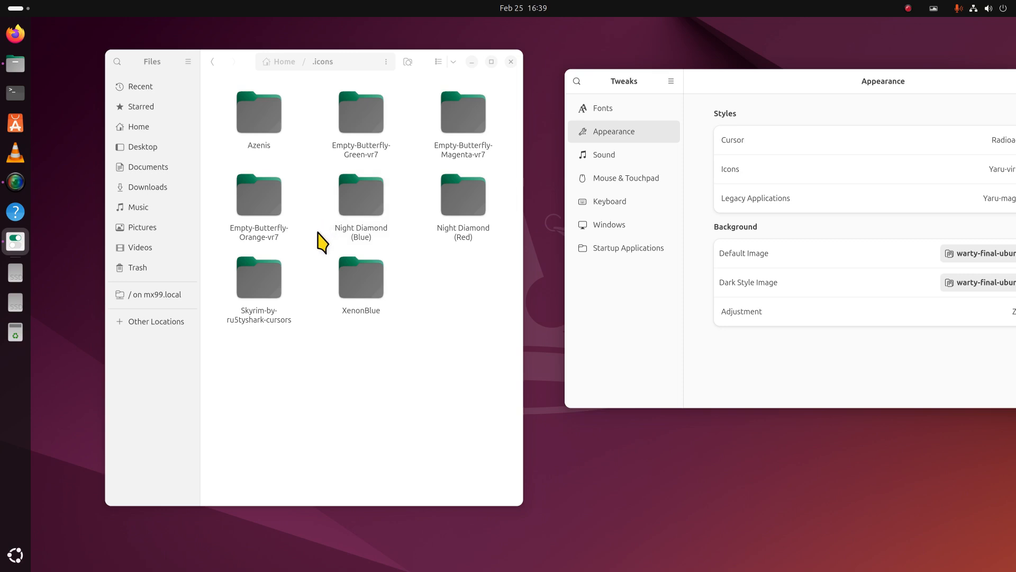
Step: Open the system-wide theme folder usr/share/icons on the Ubuntu drive in the file manager
click(150, 324)
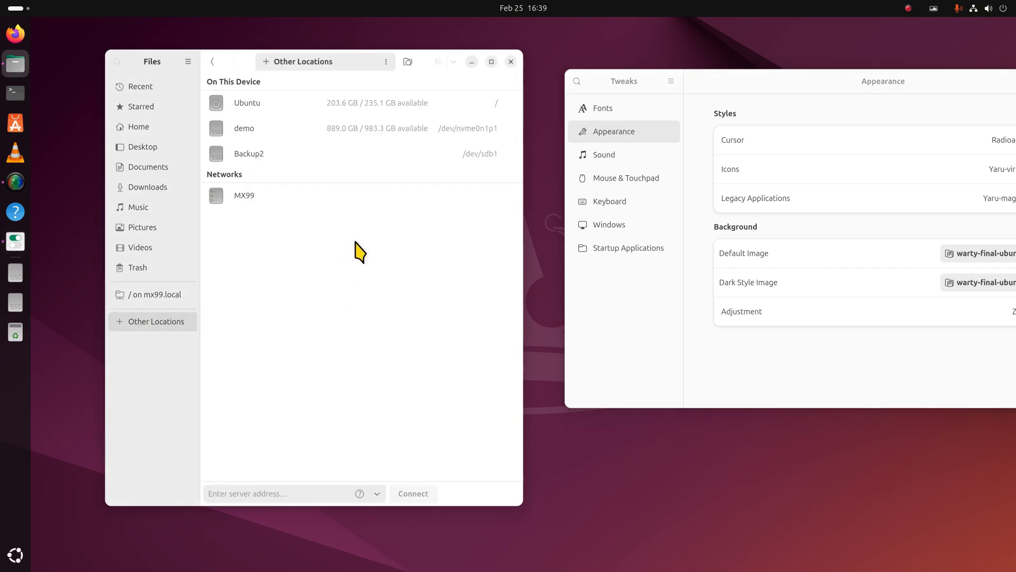
click(279, 100)
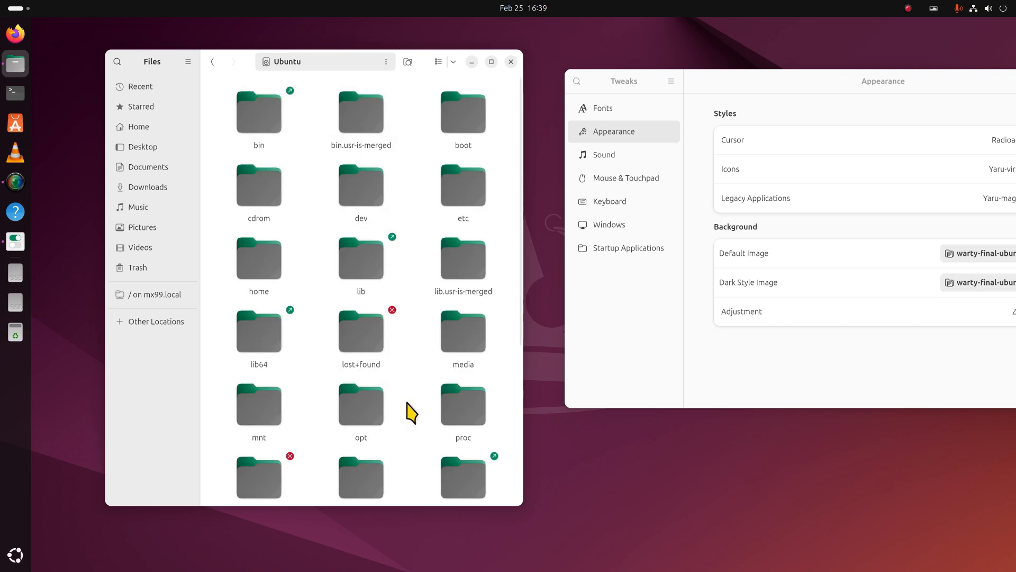
scroll(410, 410, down, 5)
double_click(465, 393)
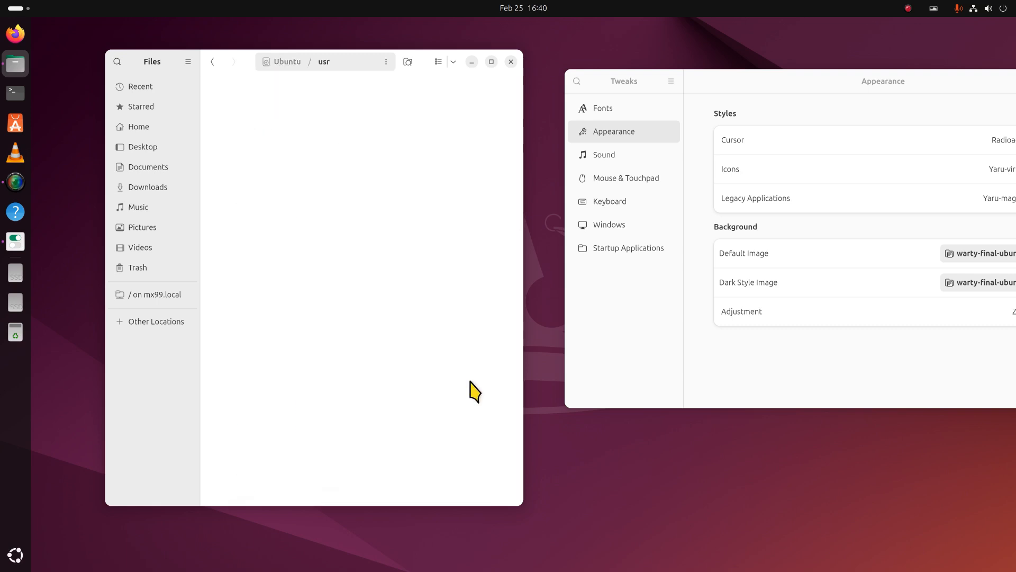
double_click(474, 267)
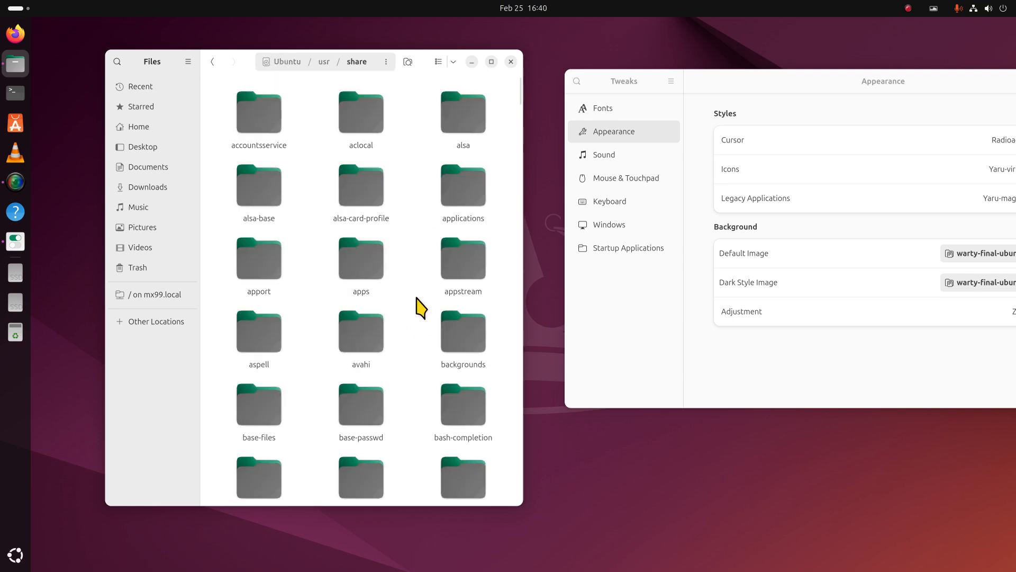
text(ic)
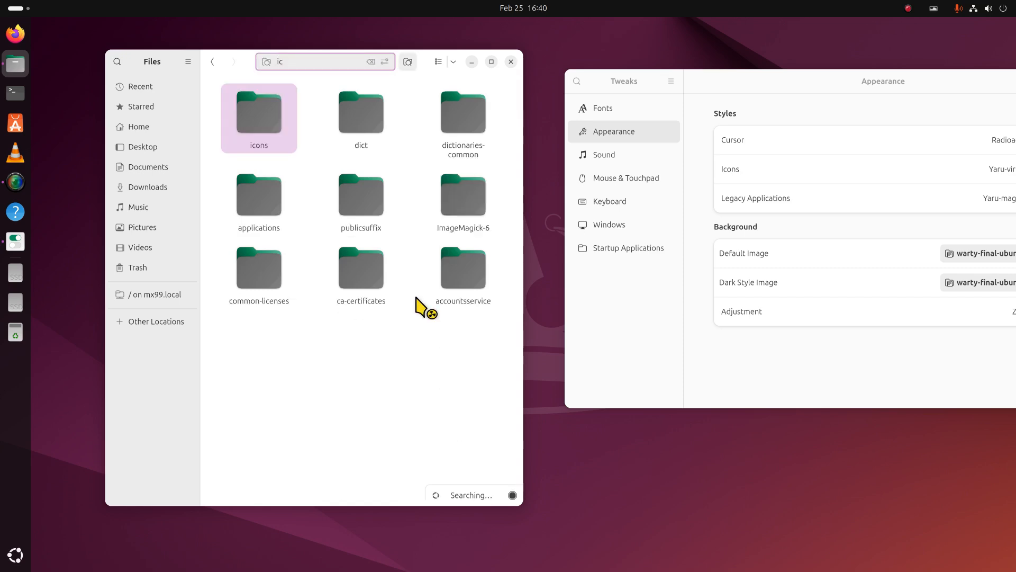
double_click(264, 113)
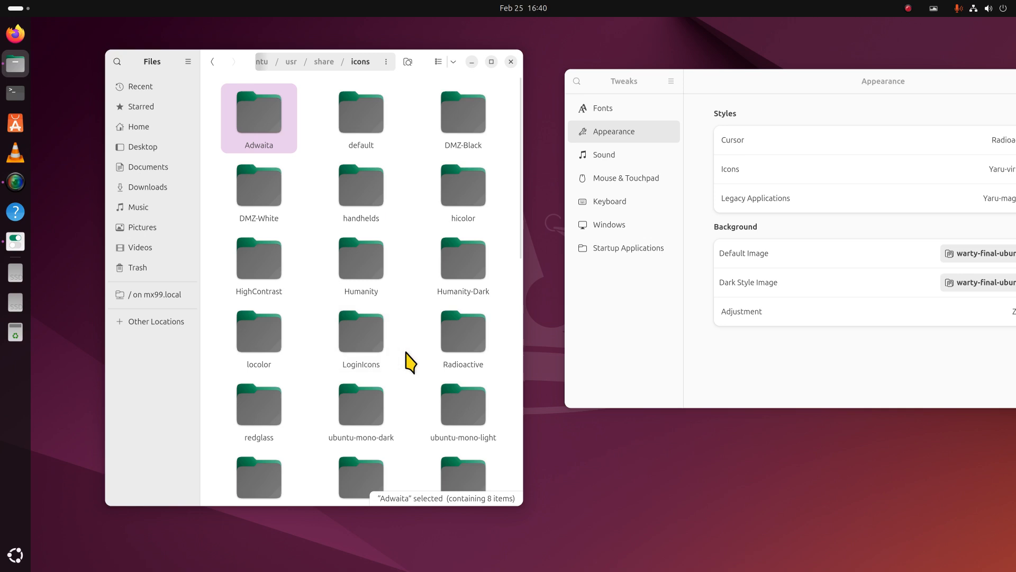
Step: Look through the preinstalled cursor and icon theme folders in usr/share/icons
scroll(408, 360, down, 2)
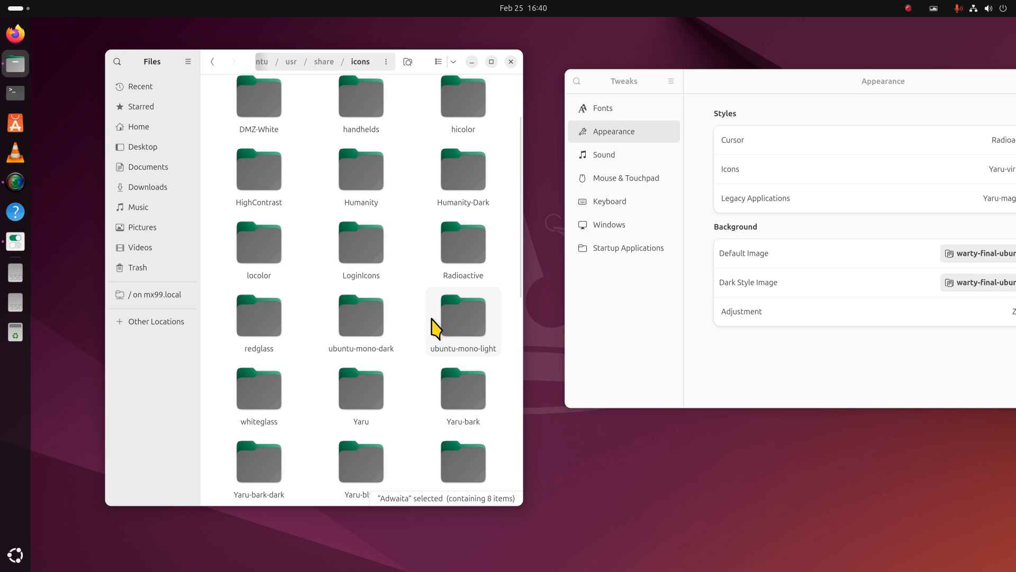
scroll(432, 324, down, 3)
scroll(435, 328, down, 10)
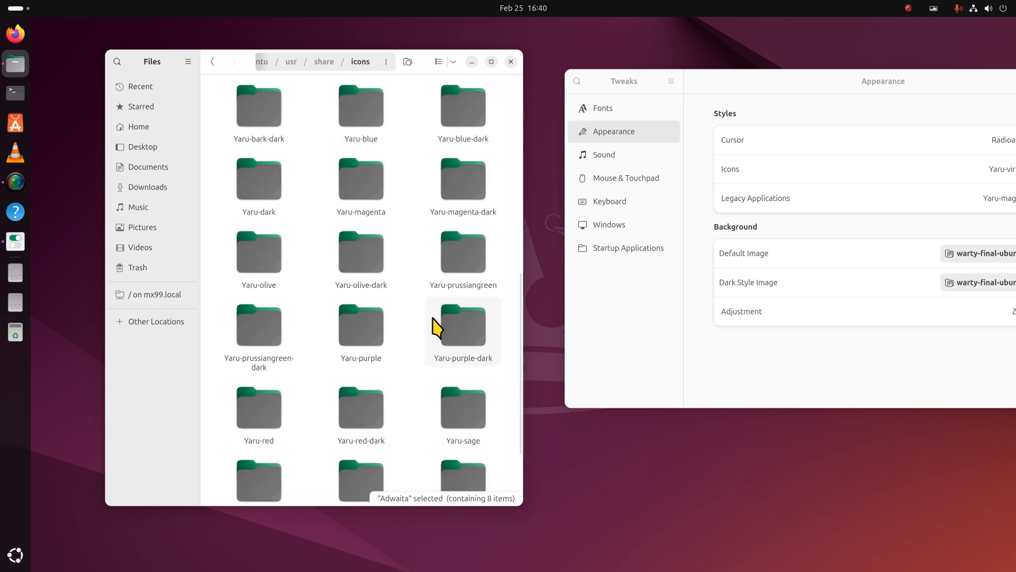
scroll(437, 327, up, 6)
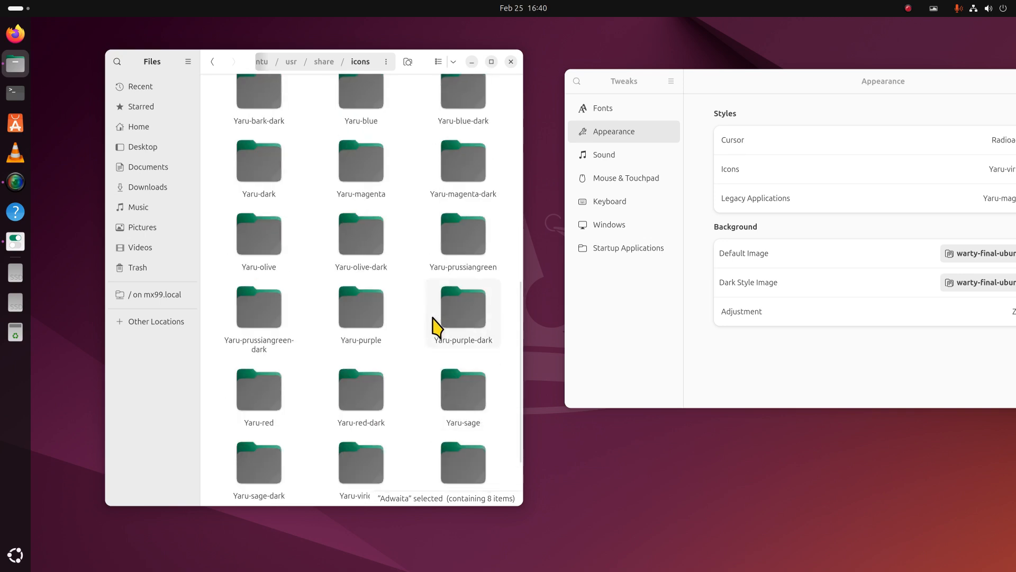
scroll(437, 328, up, 2)
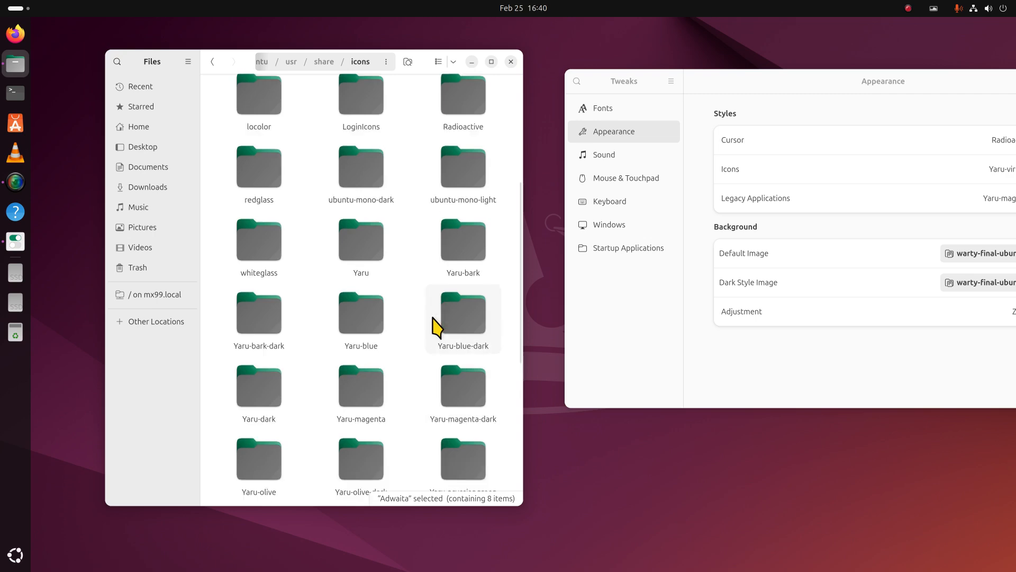
scroll(437, 327, up, 2)
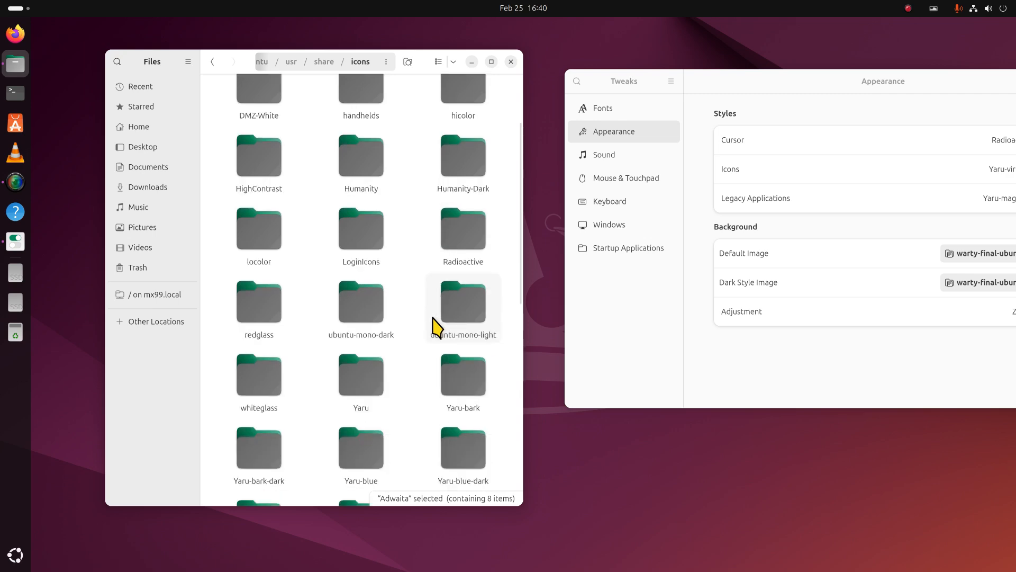
scroll(437, 327, up, 2)
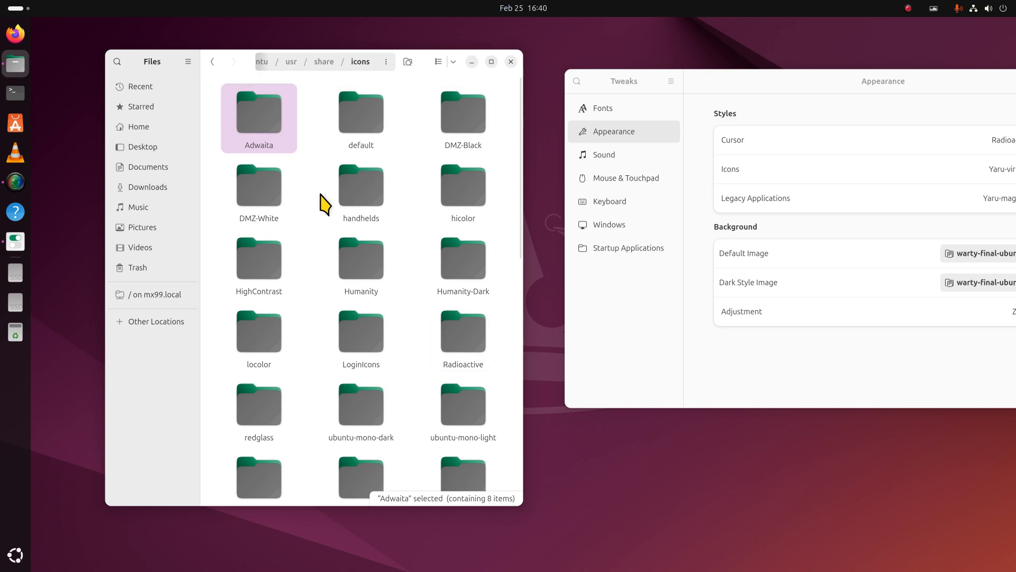
Step: Try the Handhelds cursor theme in Tweaks and select the matching handhelds folder in usr/share/icons
drag(896, 86, 777, 80)
click(883, 133)
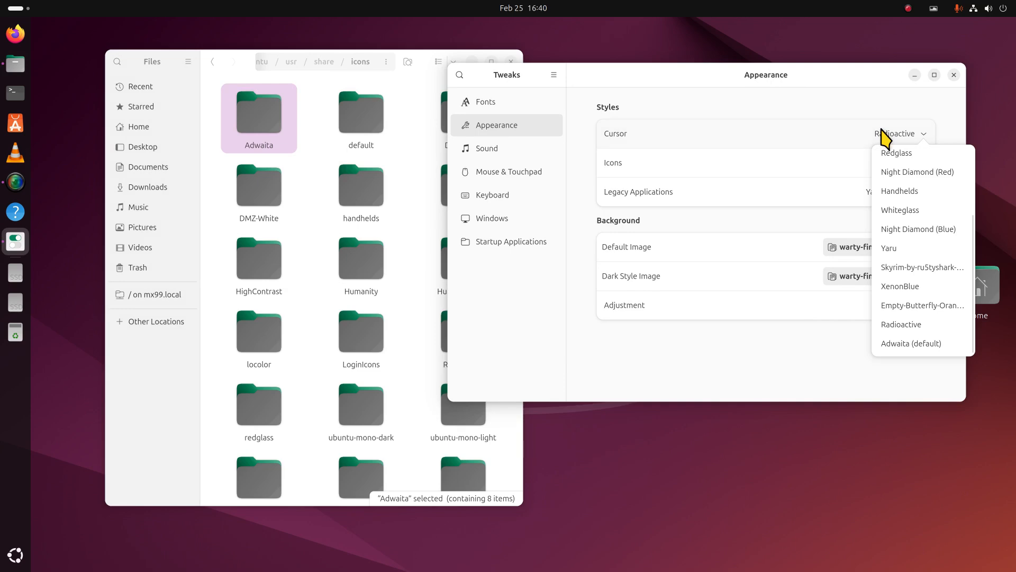
click(929, 191)
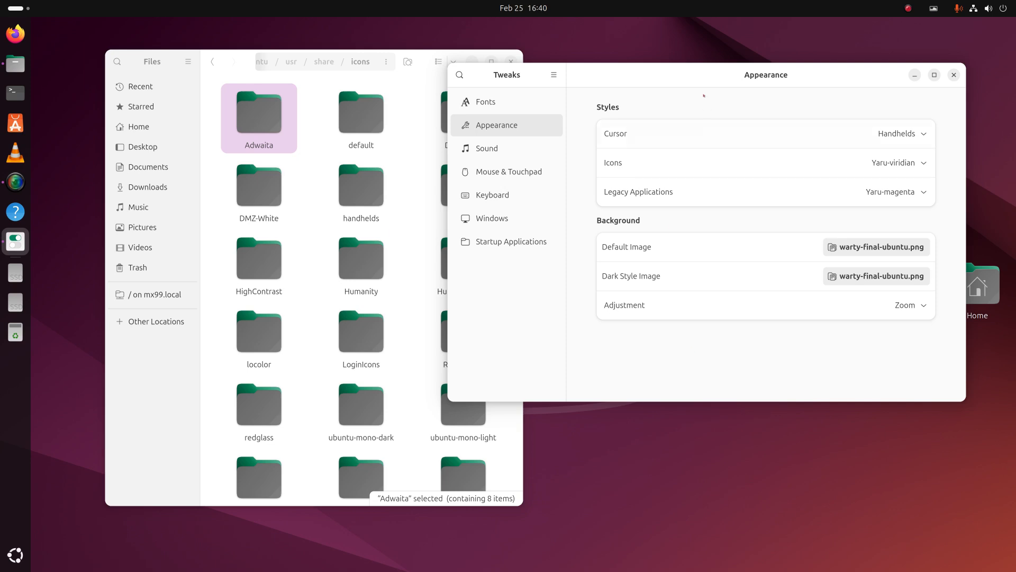
drag(693, 79, 320, 209)
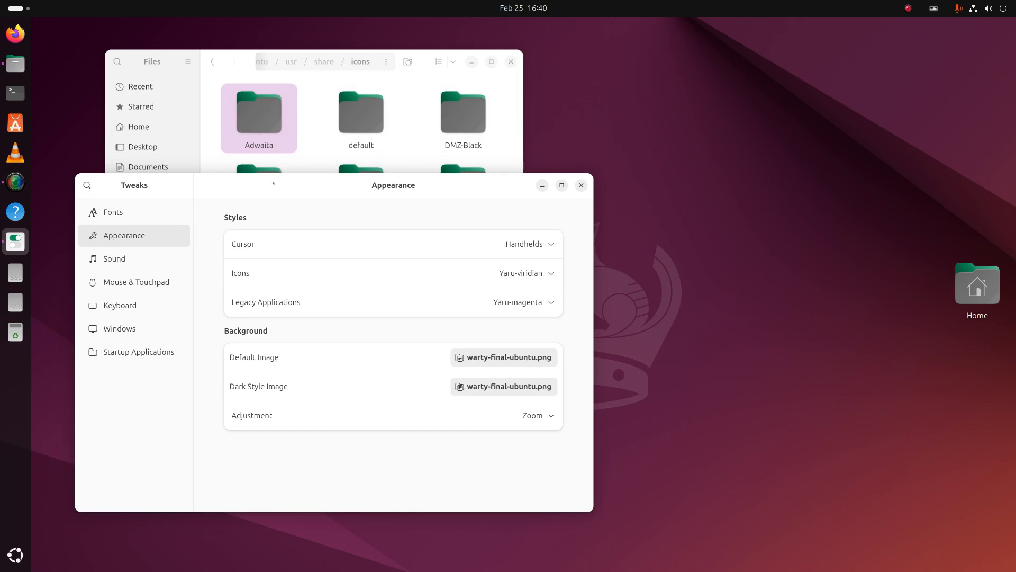
drag(273, 183, 749, 152)
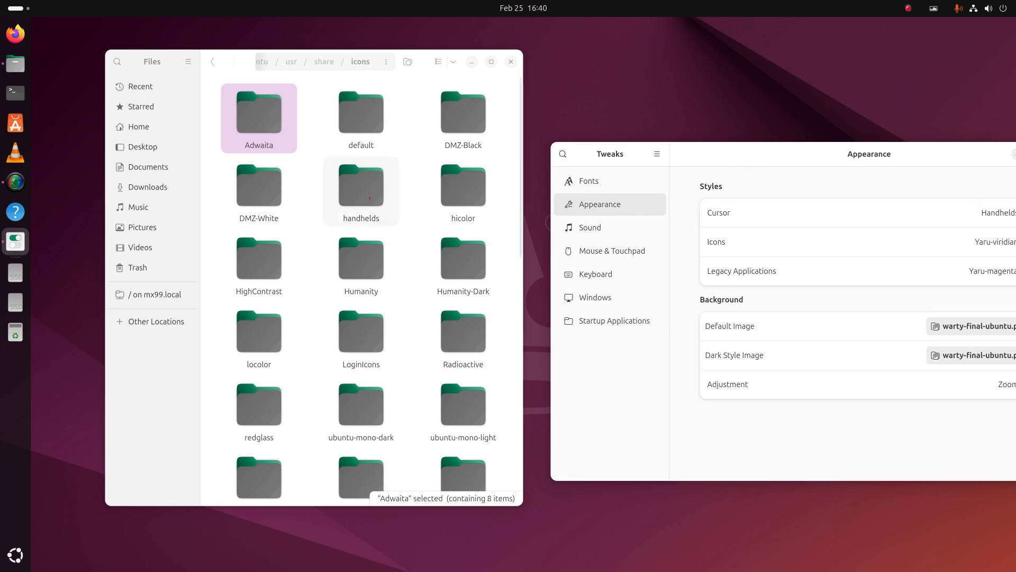
click(369, 197)
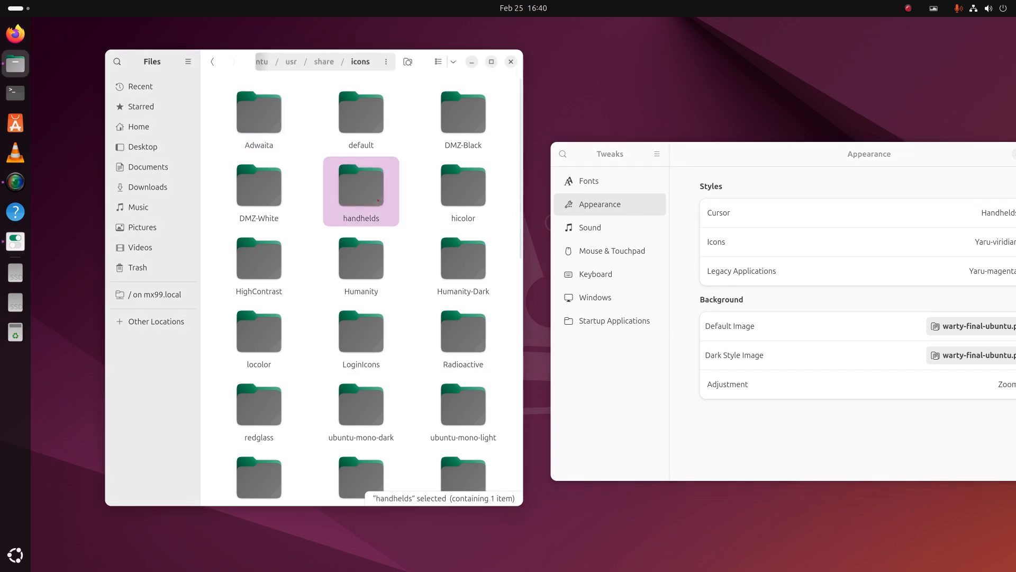
Step: Move the Tweaks window back into full view and try the Redglass cursor theme
drag(770, 150, 625, 149)
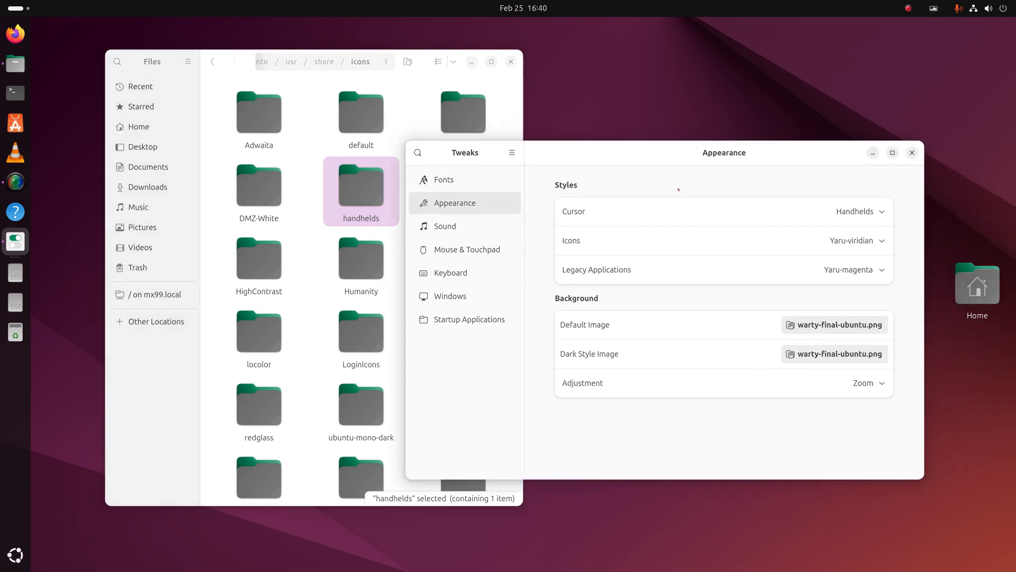
click(831, 215)
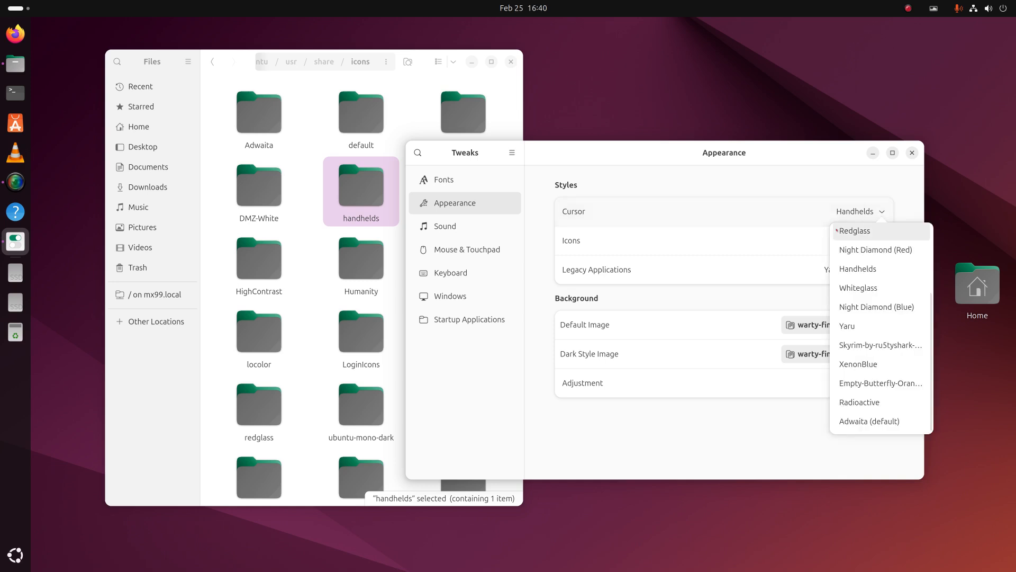
click(855, 230)
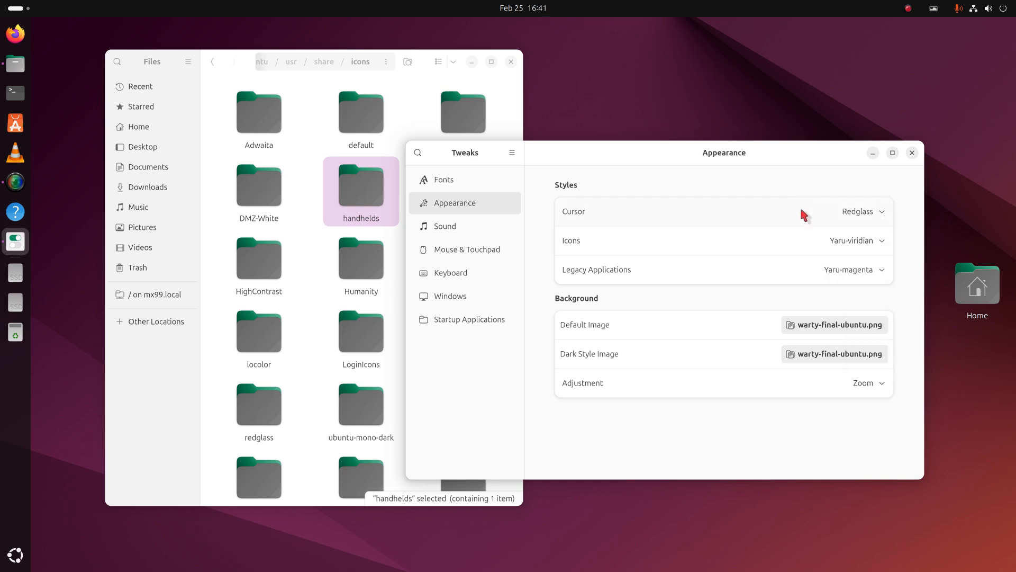
Step: Open the .icons folder in Home to view the downloaded cursor themes
click(144, 128)
click(265, 398)
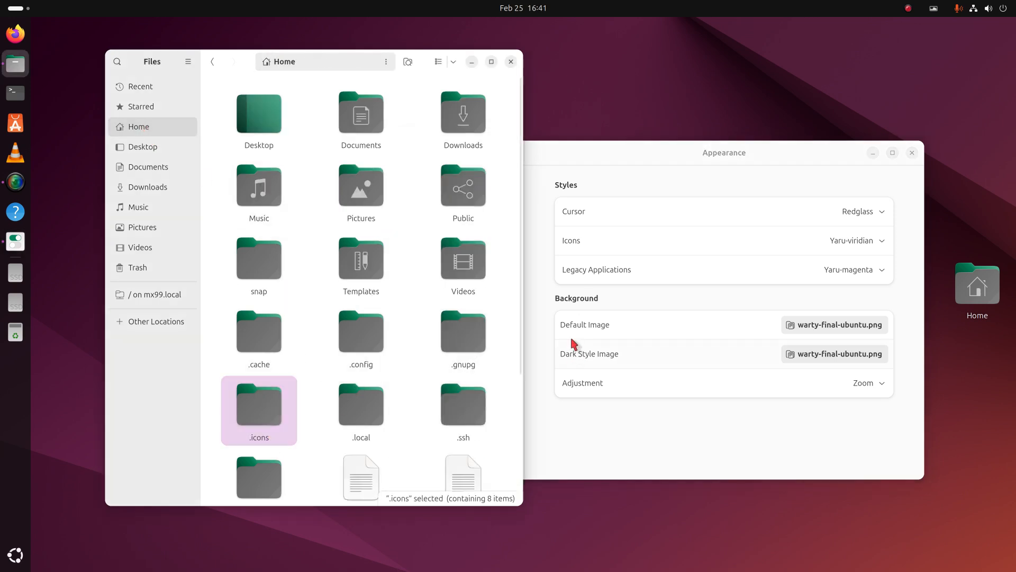
double_click(259, 405)
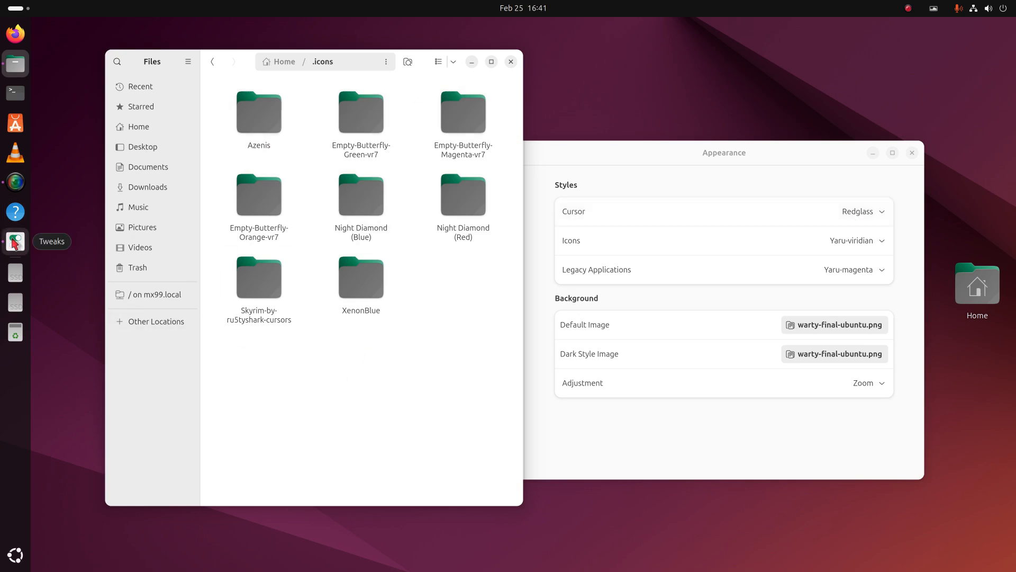
Step: Try the Whiteglass cursor theme in Tweaks
click(823, 209)
click(857, 292)
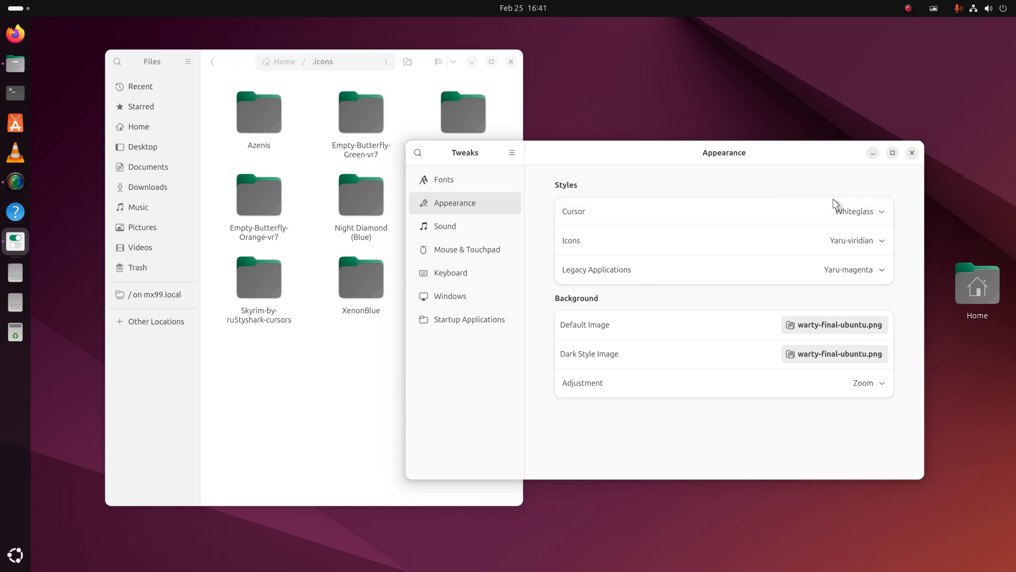
Step: Set the cursor theme to Adwaita (default), and close Tweaks and the file manager
click(861, 217)
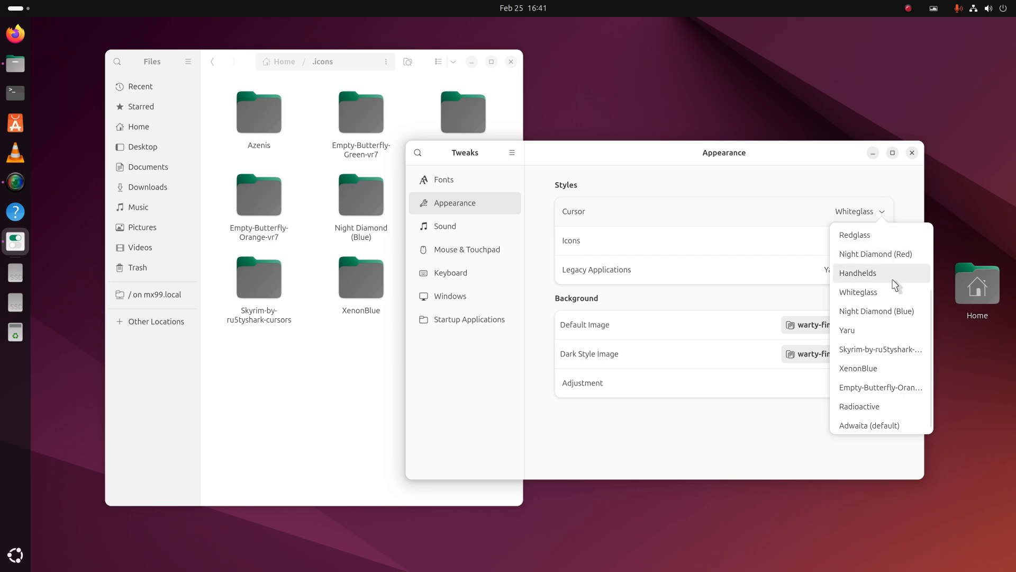
scroll(888, 305, down, 2)
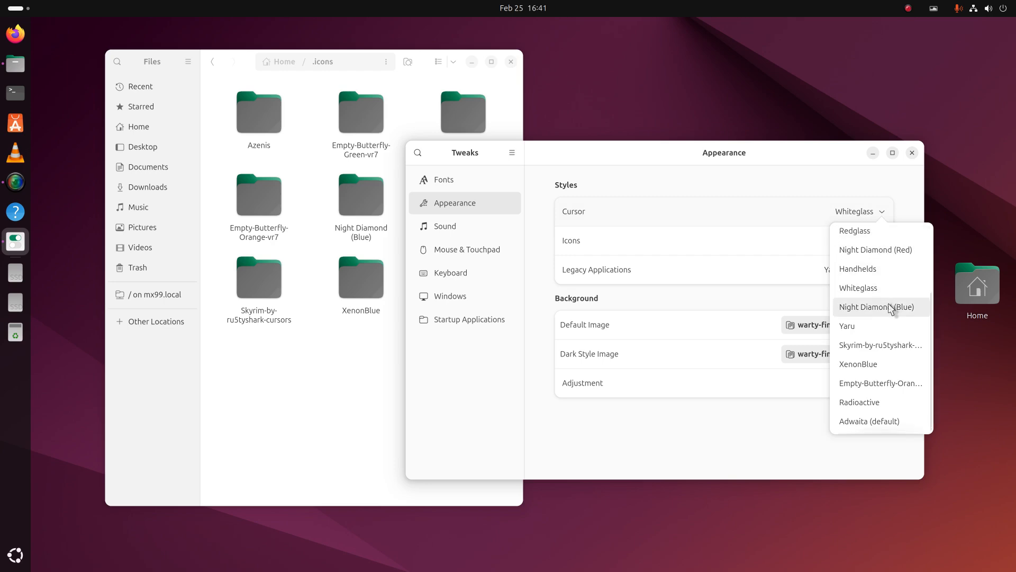
click(898, 422)
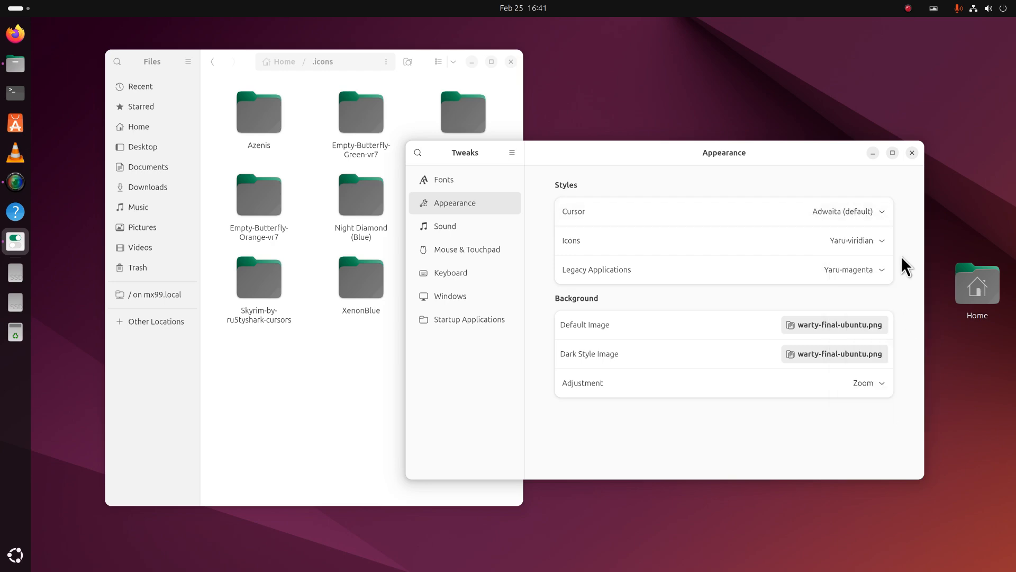
click(911, 152)
click(511, 62)
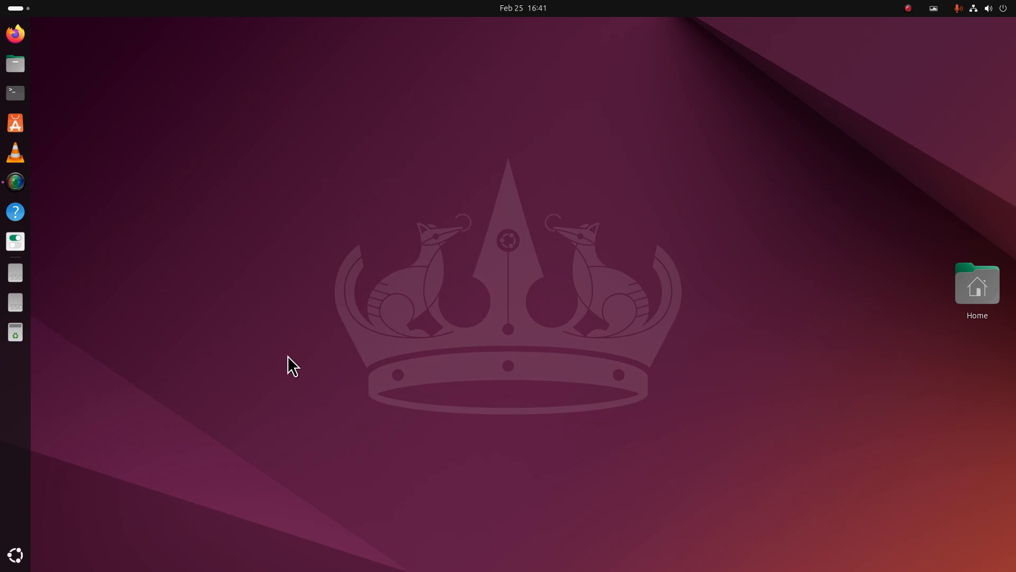
Step: Open gnome-look.org in Firefox through the links in the Linux for Seniors YouTube channel's description, and close the browser
click(21, 37)
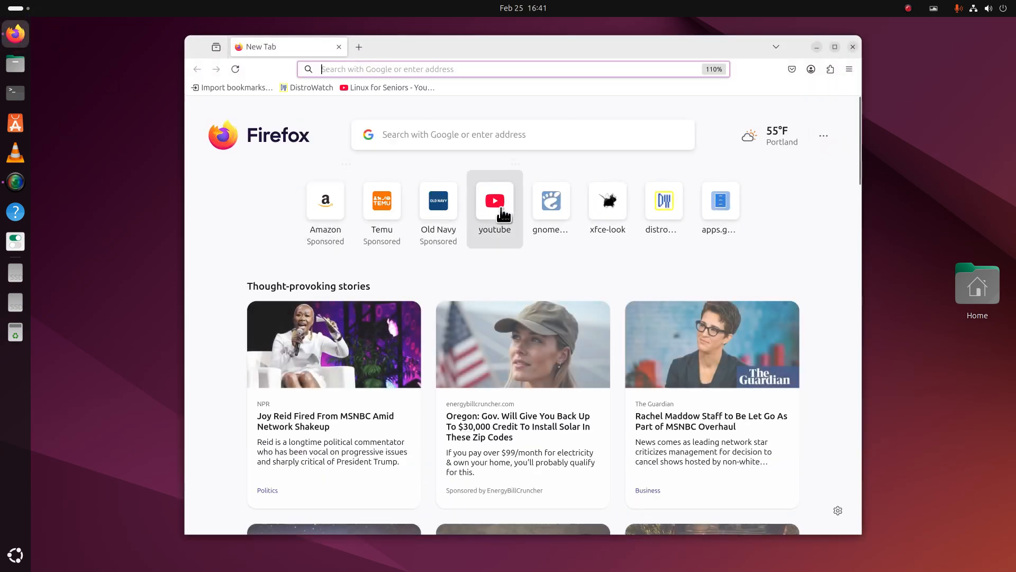
click(390, 87)
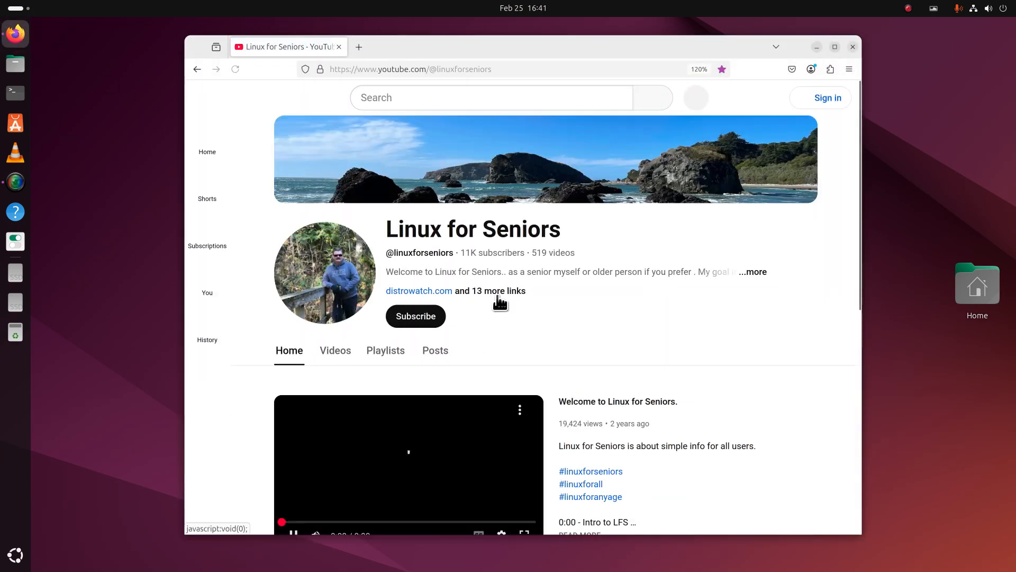
click(544, 271)
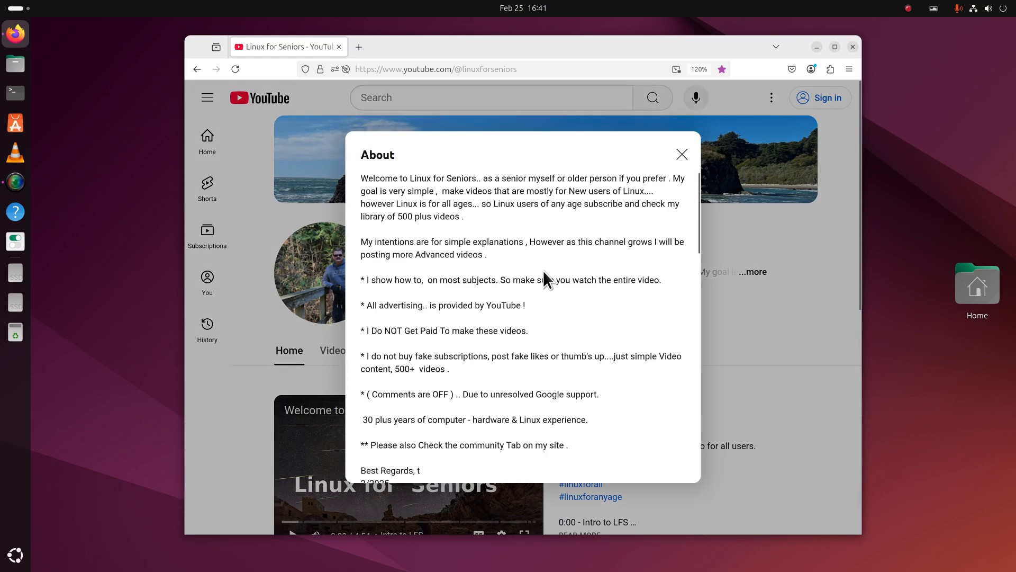
scroll(509, 344, down, 5)
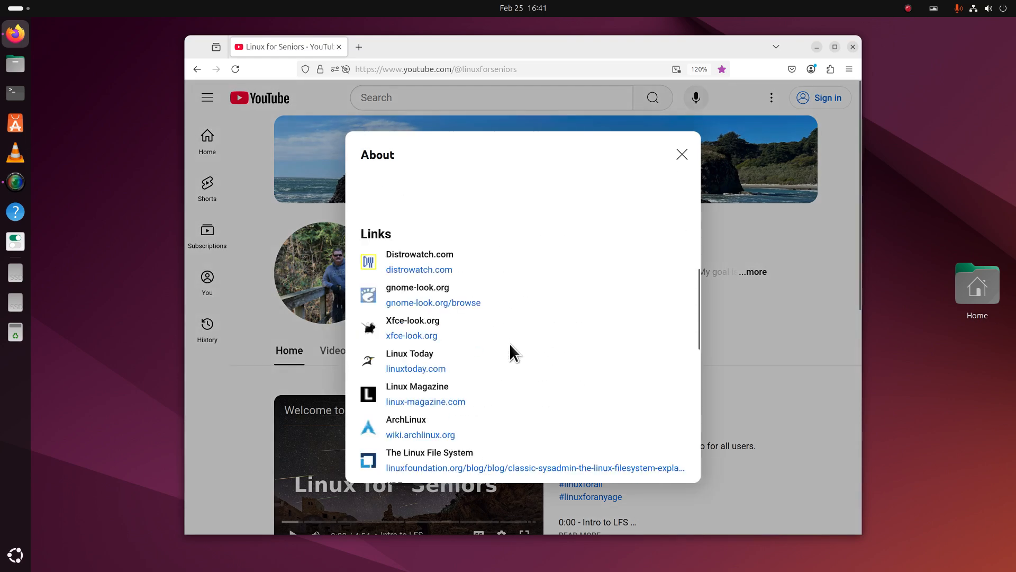
click(423, 303)
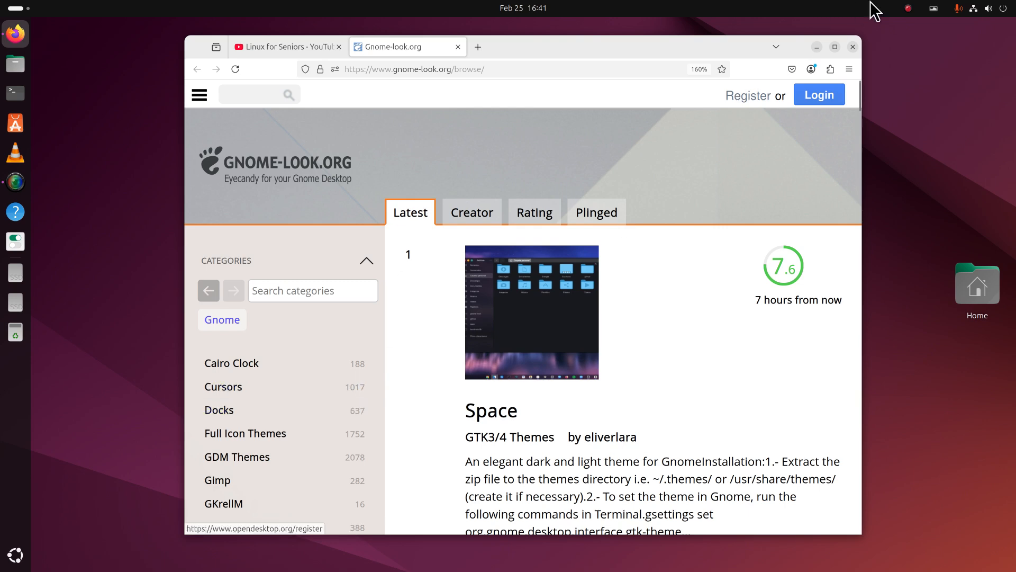
click(858, 43)
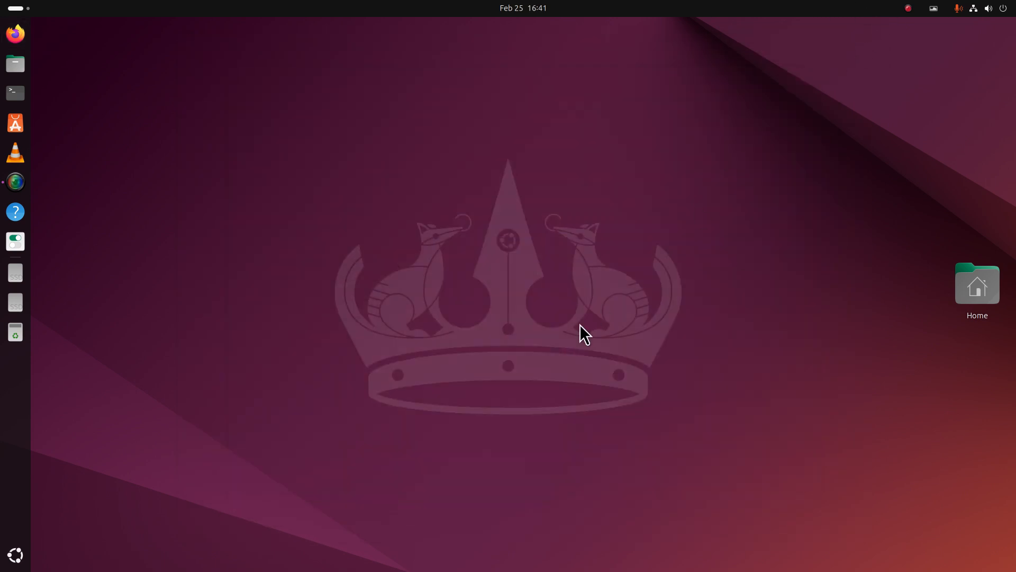